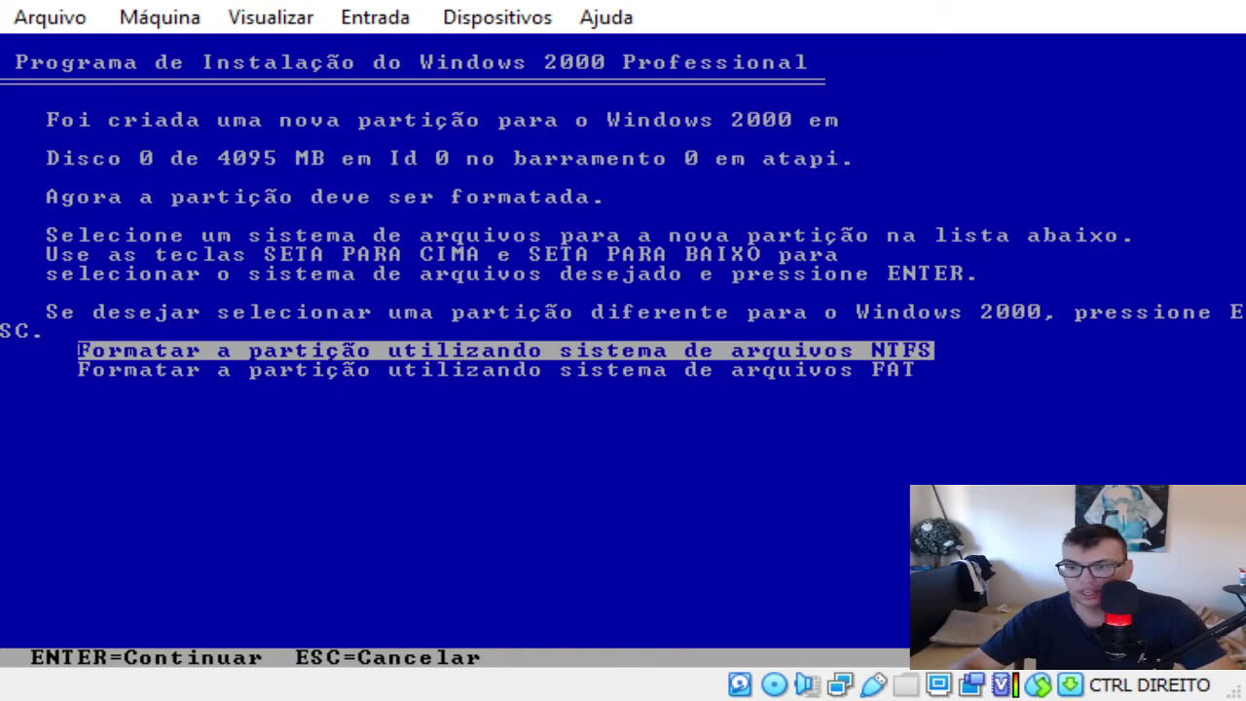
Step: Format the new partition with the NTFS file system and restart the computer to continue the installation
key("Down")
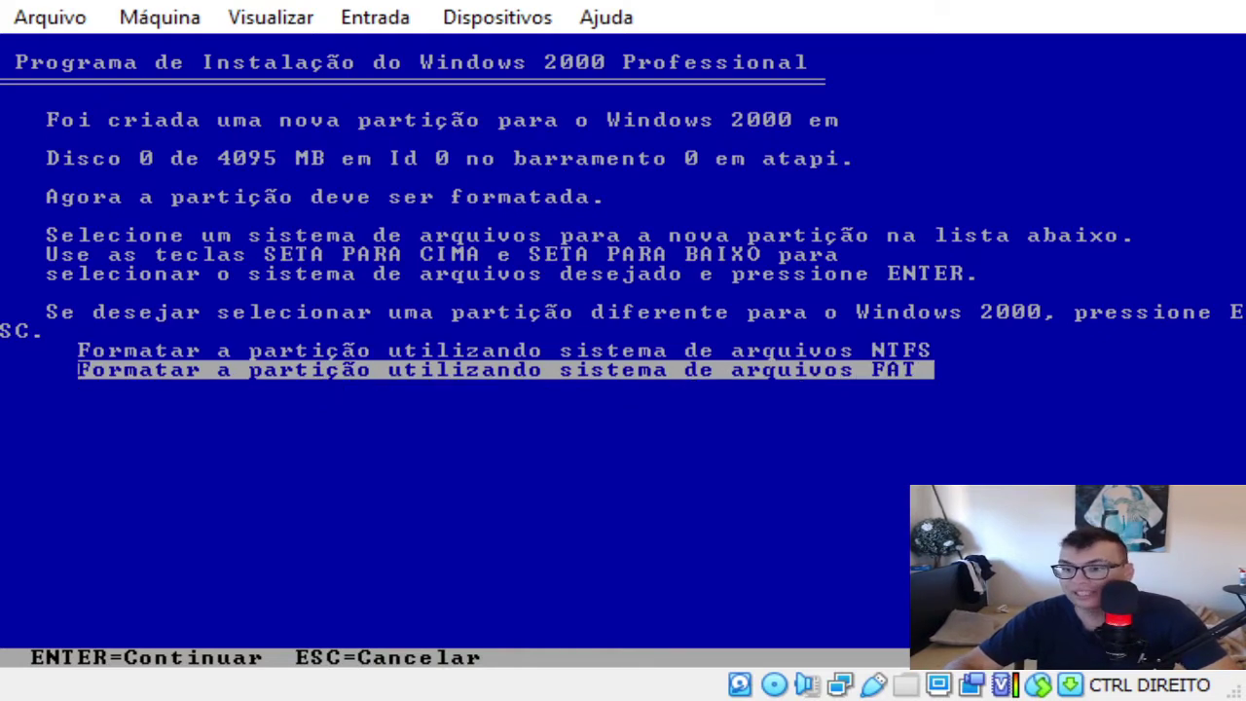
key("Up")
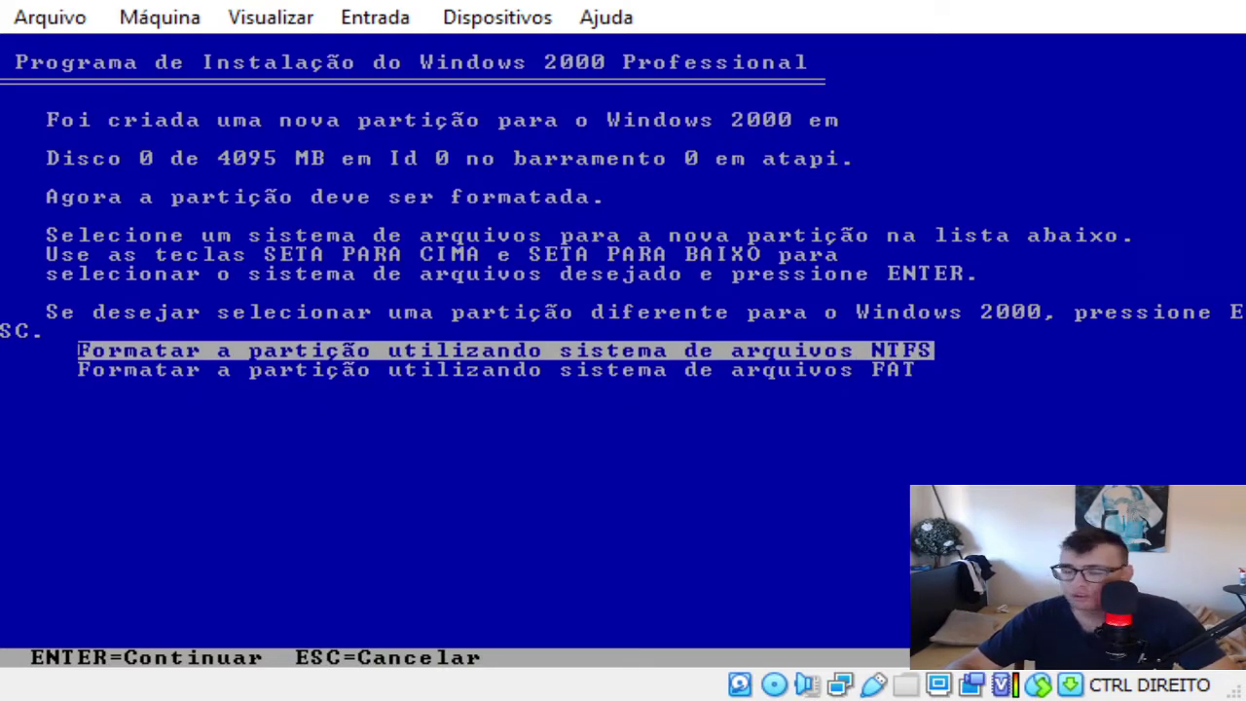
key("Return")
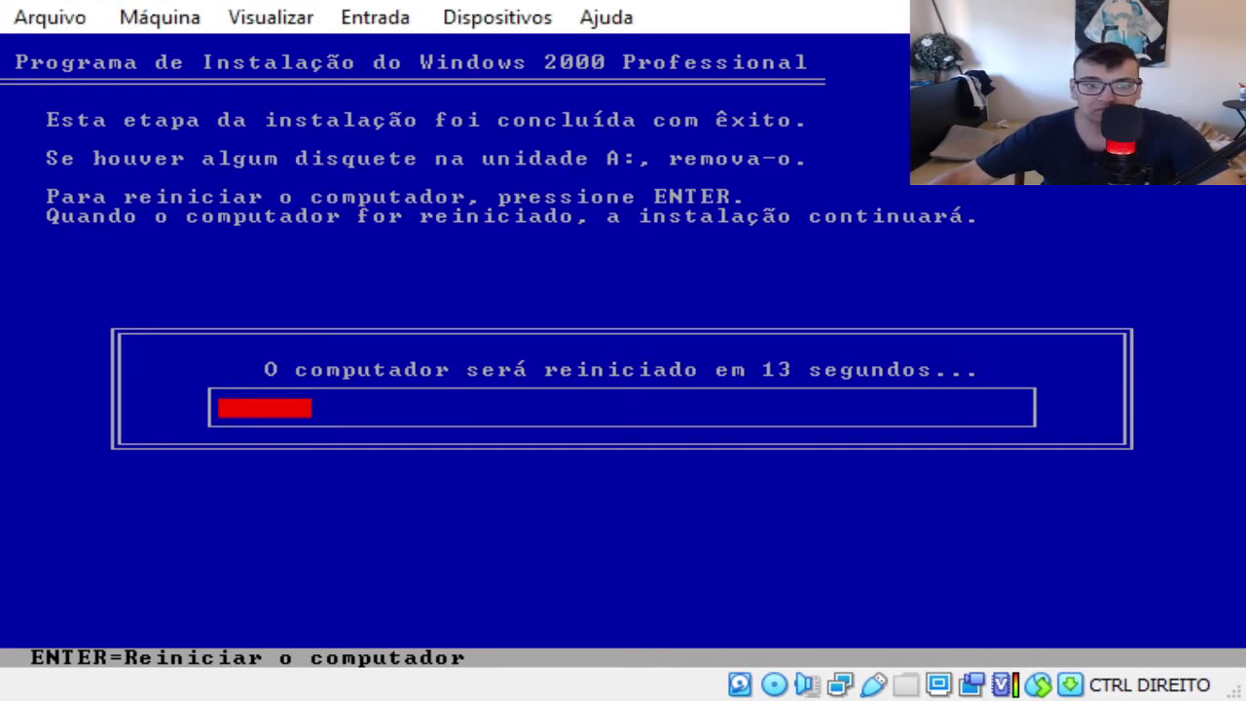
key("Return")
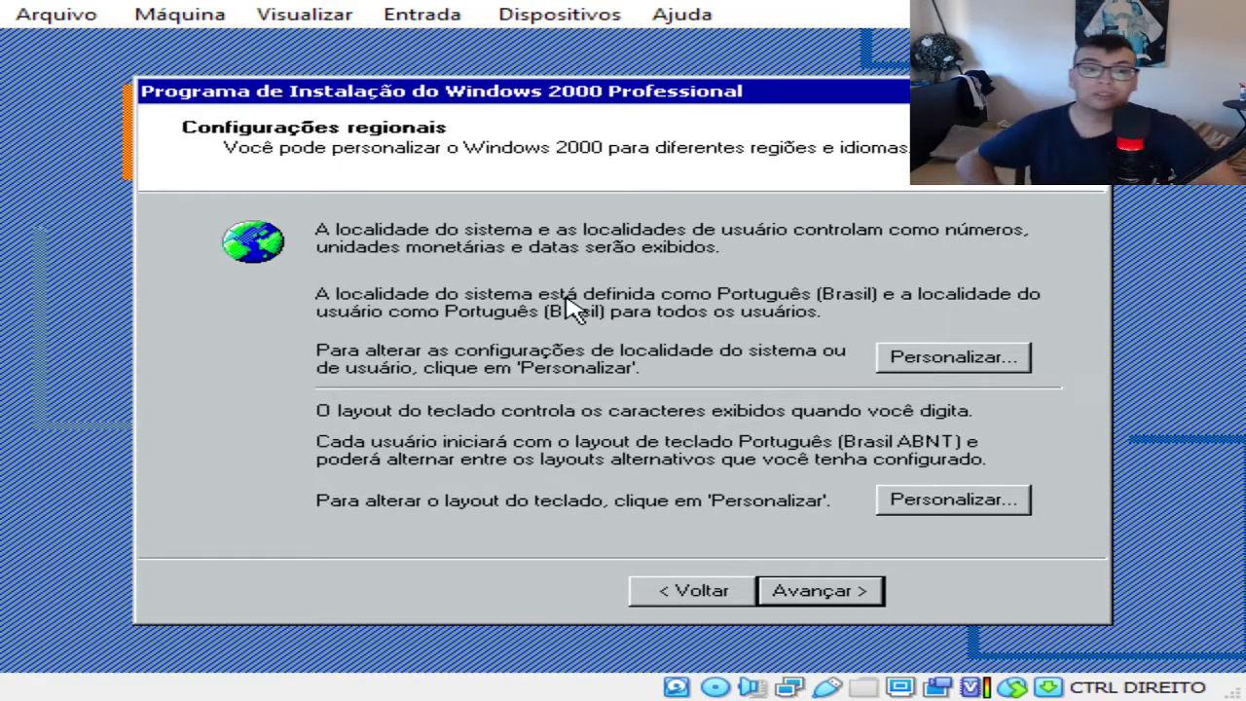
Step: Customize the regional settings by setting the user locale to Português (Portugal), and look through the system language list
left_click(944, 360)
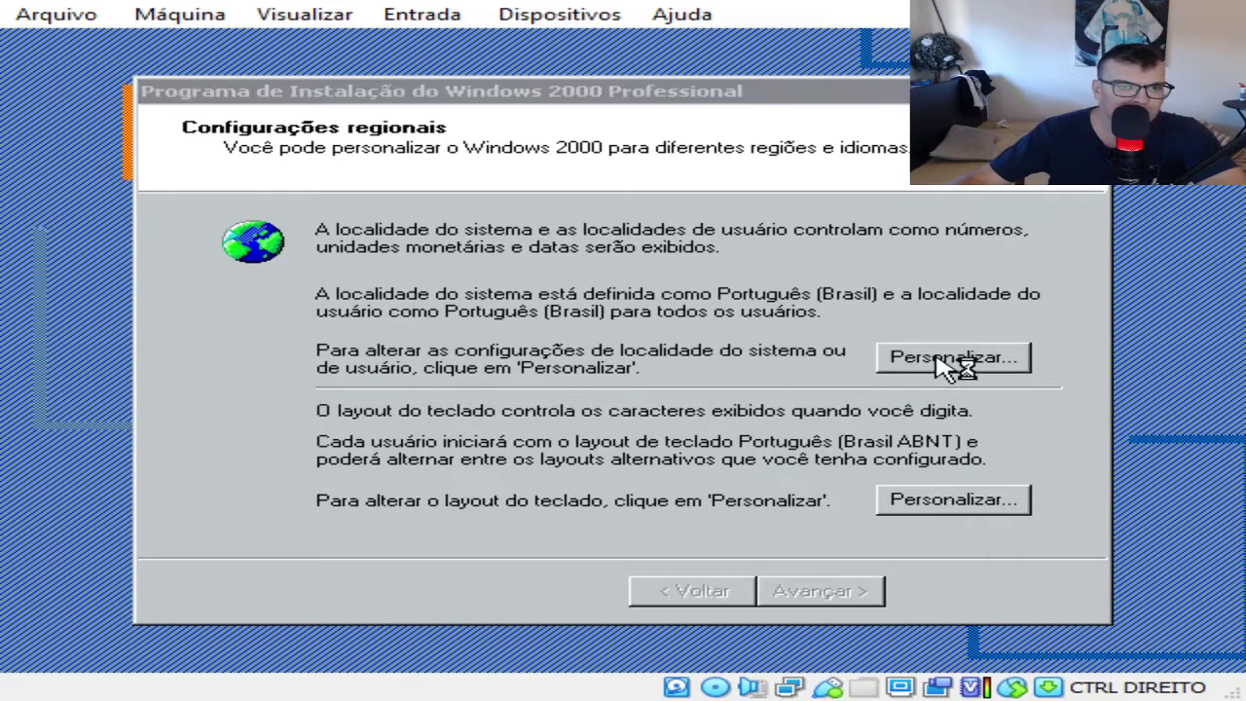
left_click(321, 242)
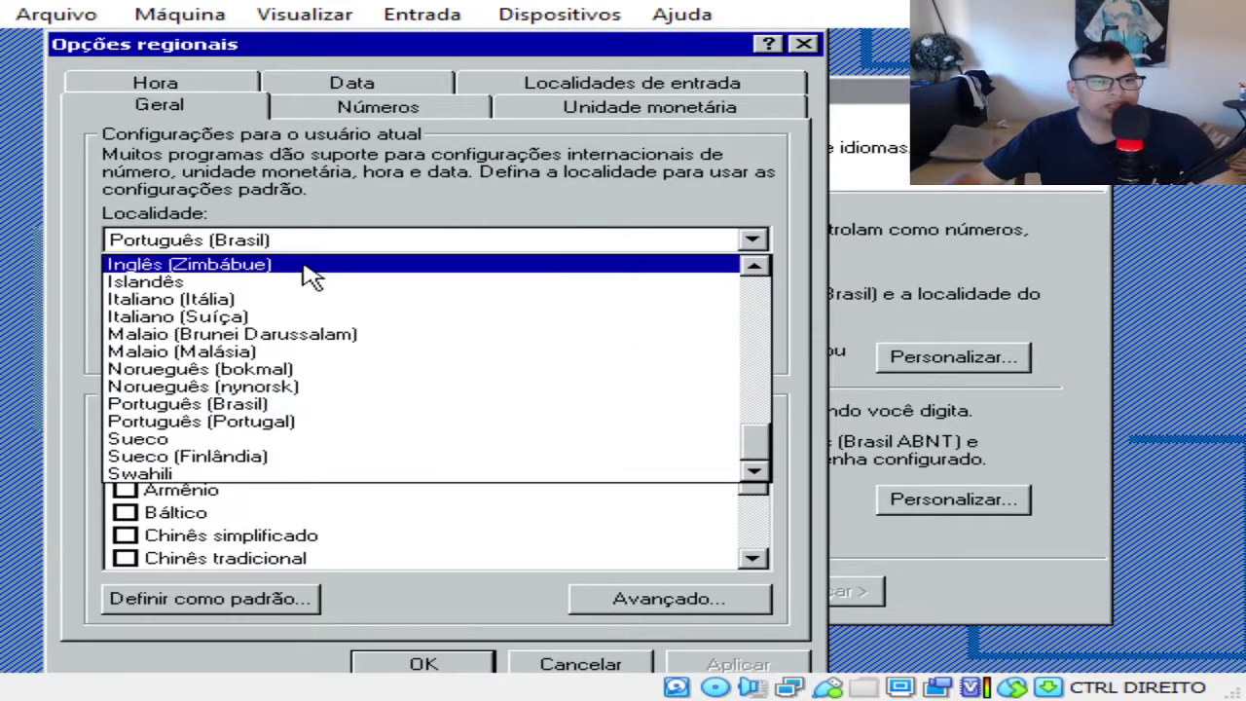
left_click(255, 423)
scroll(350, 474, "down", 5)
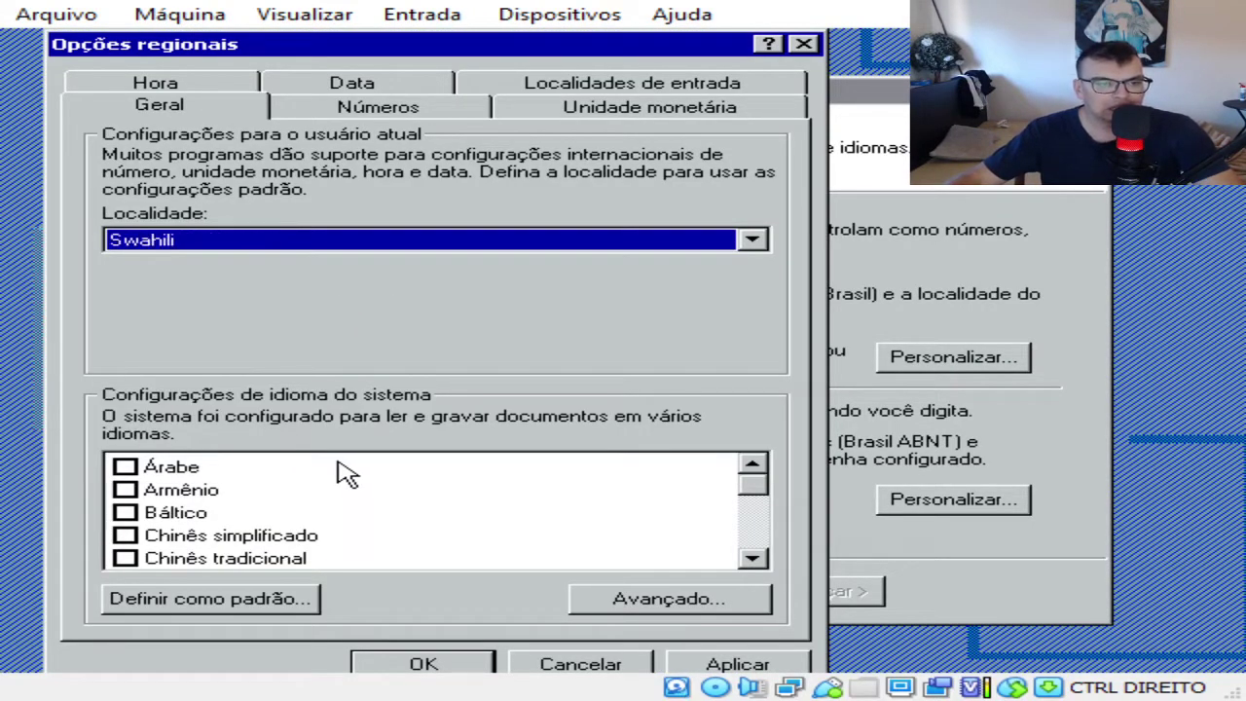
scroll(351, 475, "up", 5)
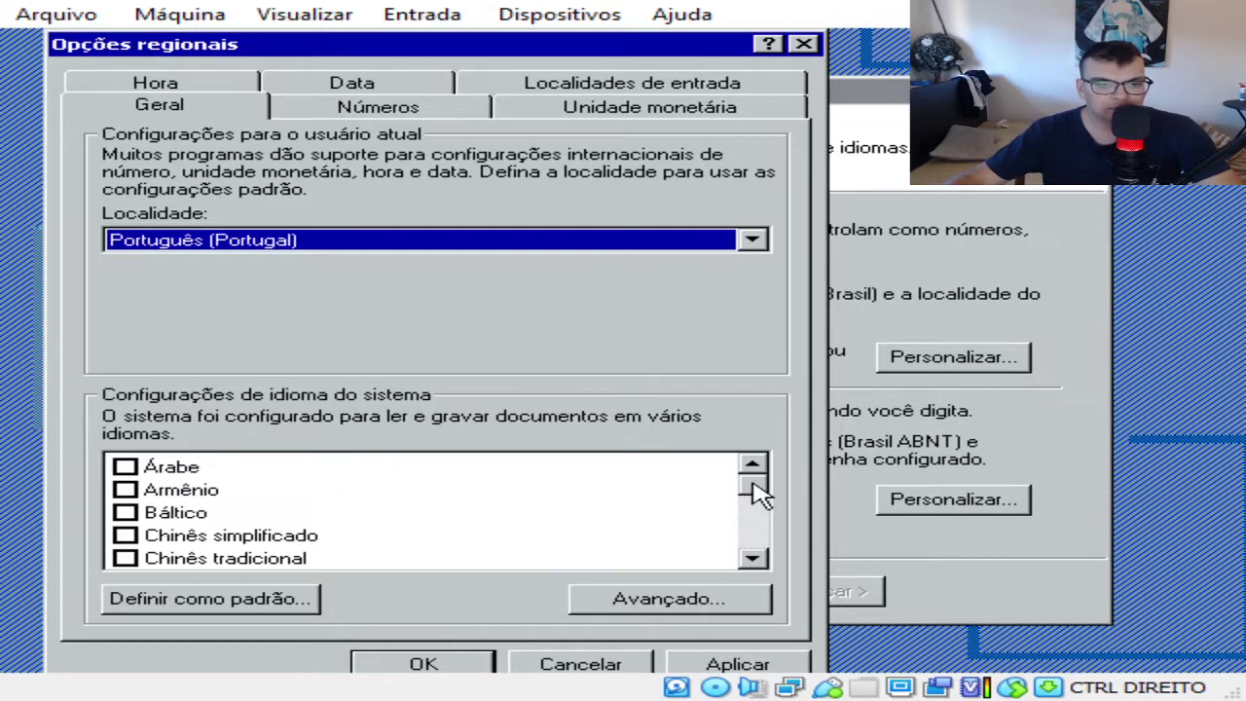
left_click_drag(757, 496, 765, 548)
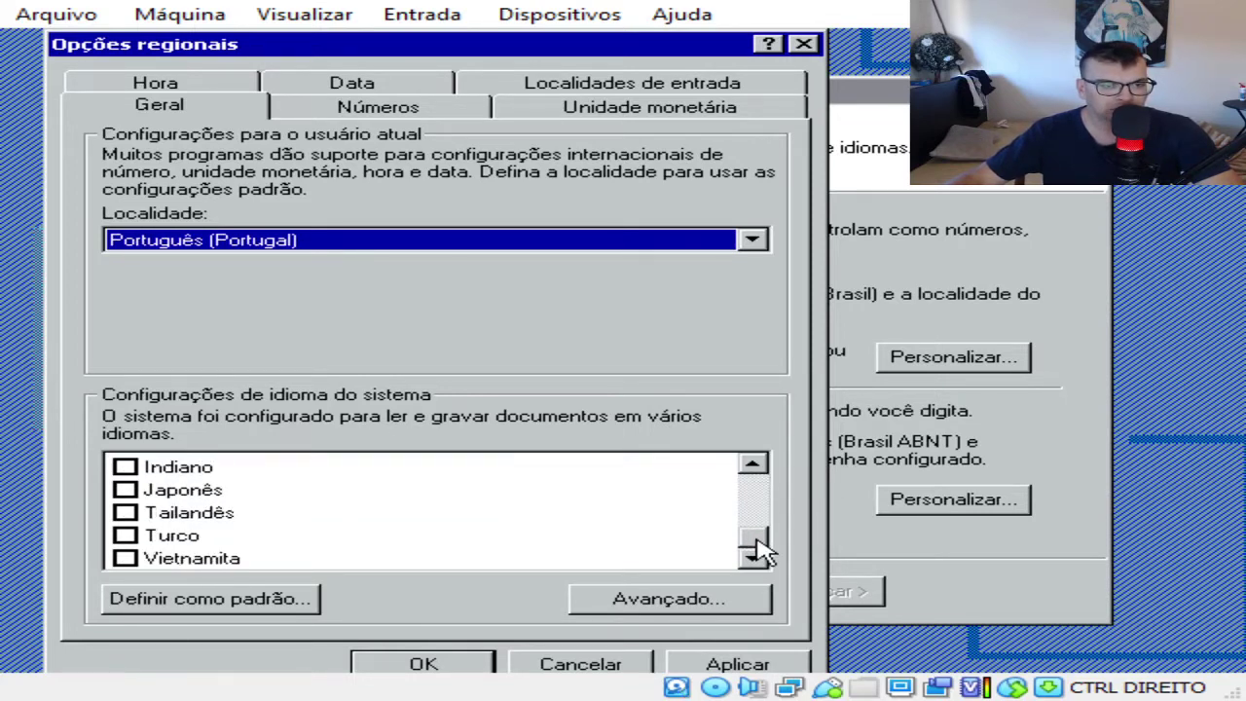
Step: Review the number format settings and the available currency symbols in the regional options
left_click(404, 112)
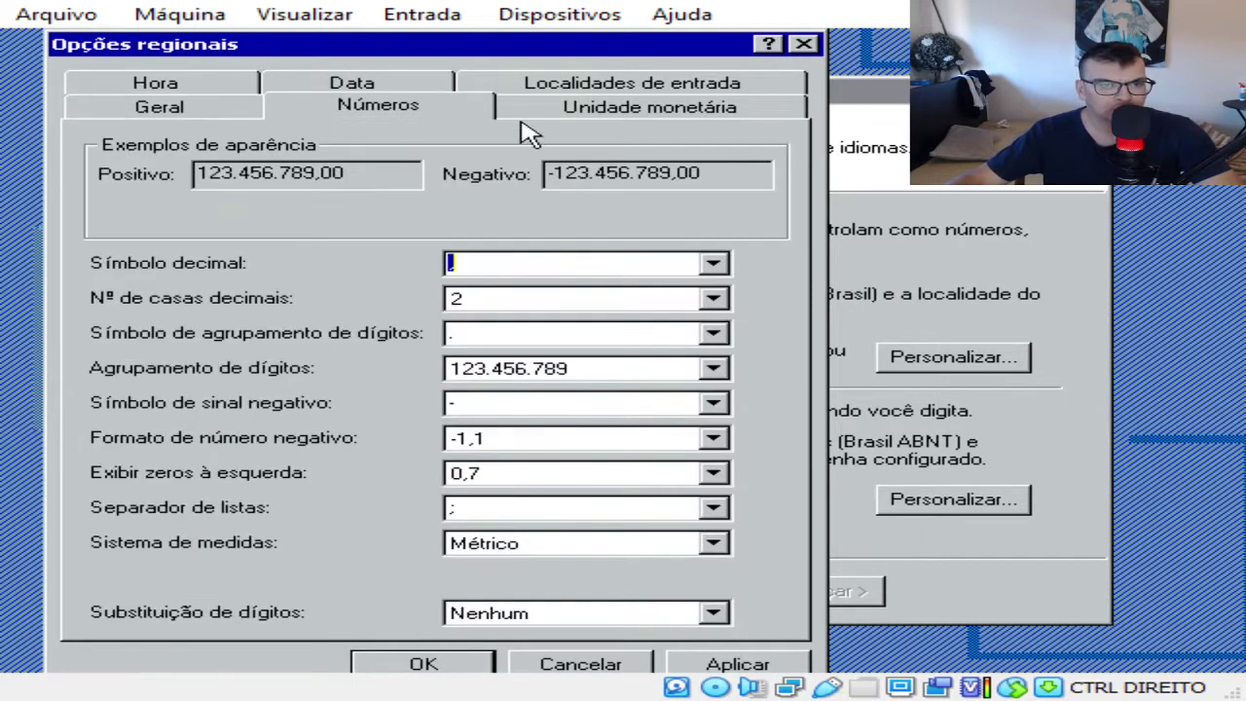
left_click(648, 109)
left_click(709, 266)
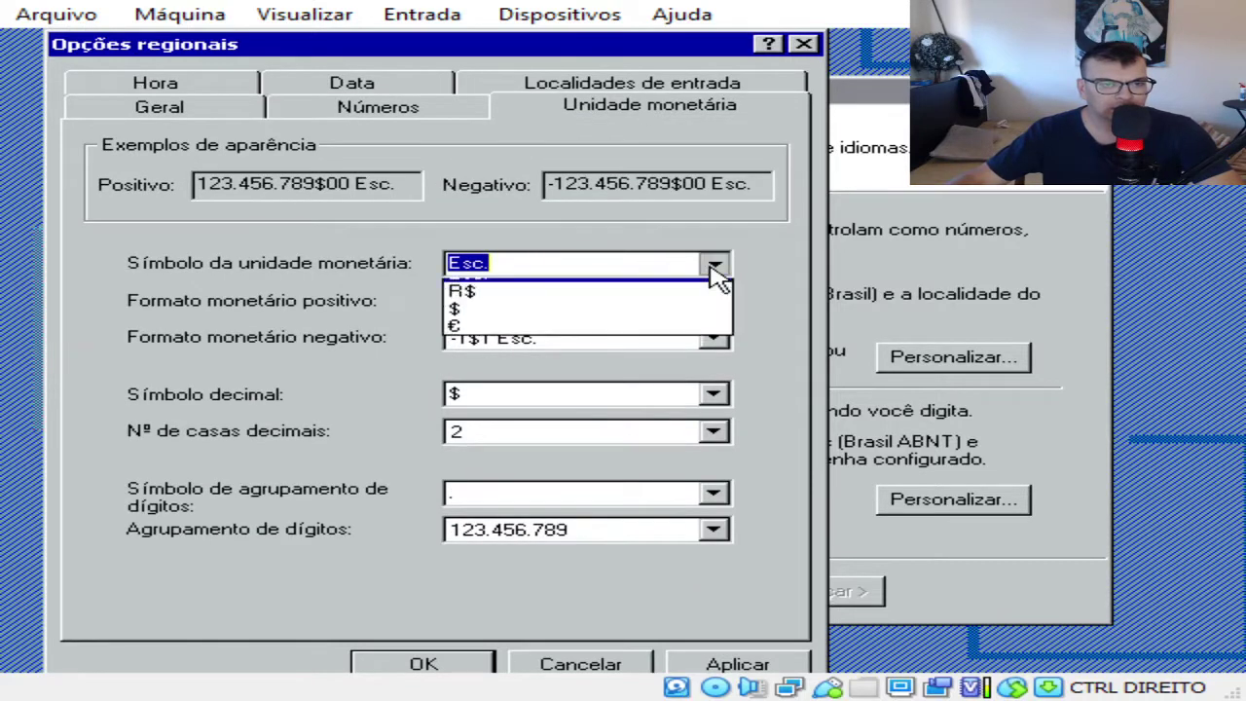
left_click(713, 266)
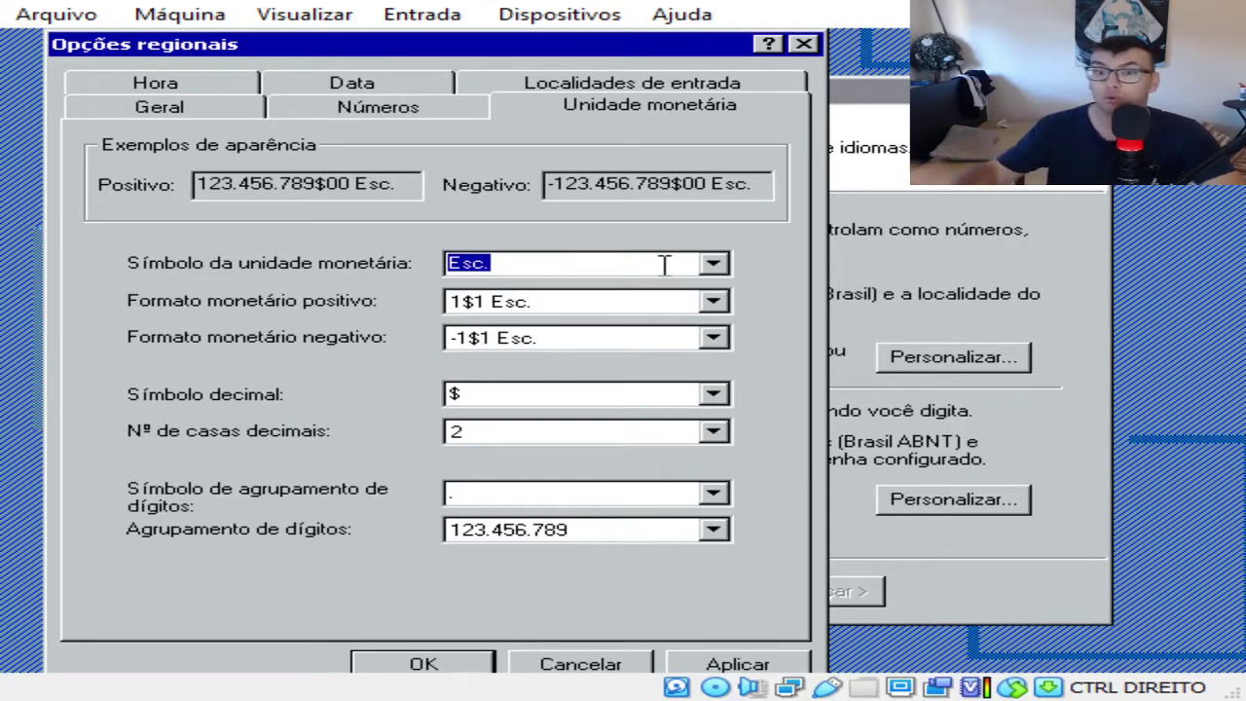
Step: Remove the Inglês (Estados Unidos) entry from the installed input locales
left_click(615, 90)
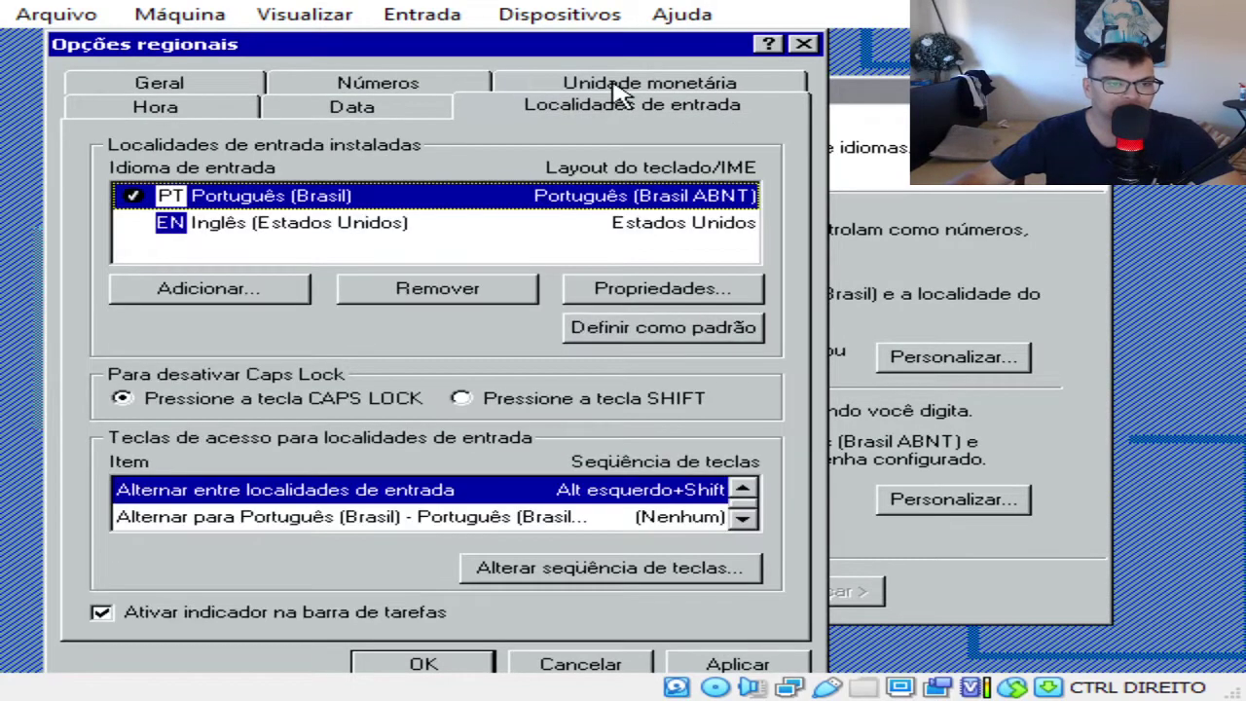
right_click(204, 211)
left_click(204, 220)
left_click(472, 290)
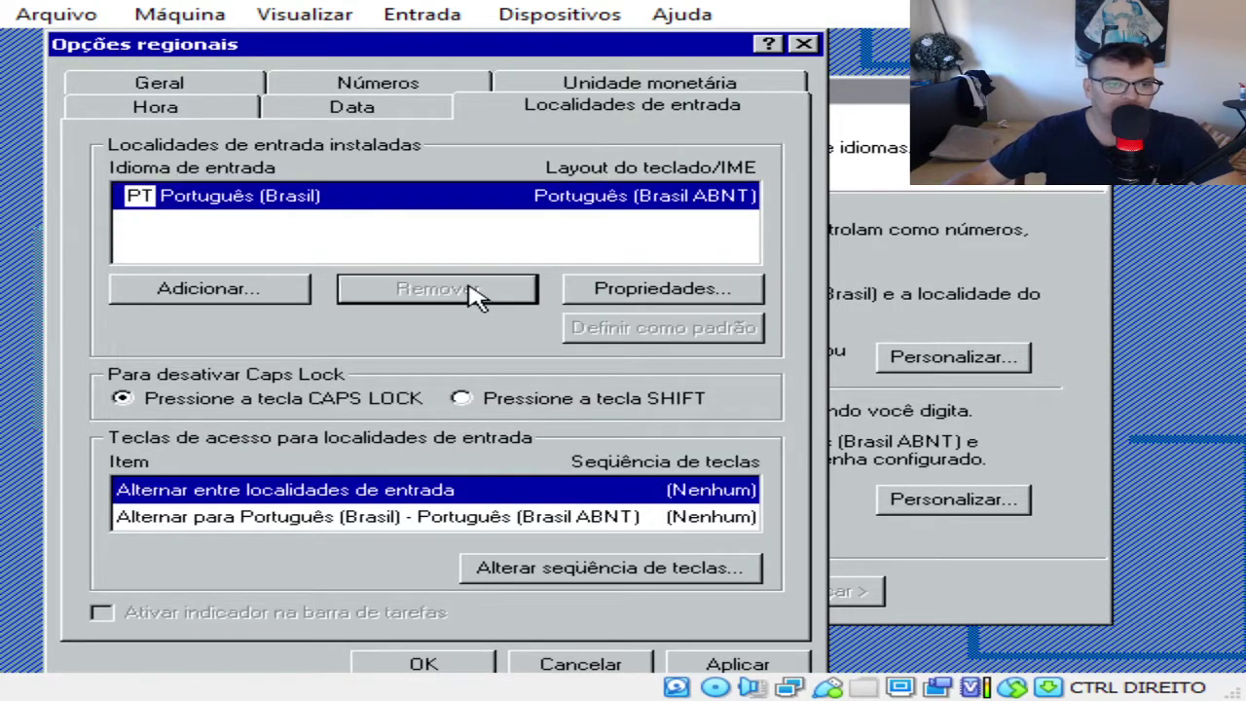
Step: Add the Português (Portugal) input locale with the Portugal keyboard layout and set it as default
left_click(209, 288)
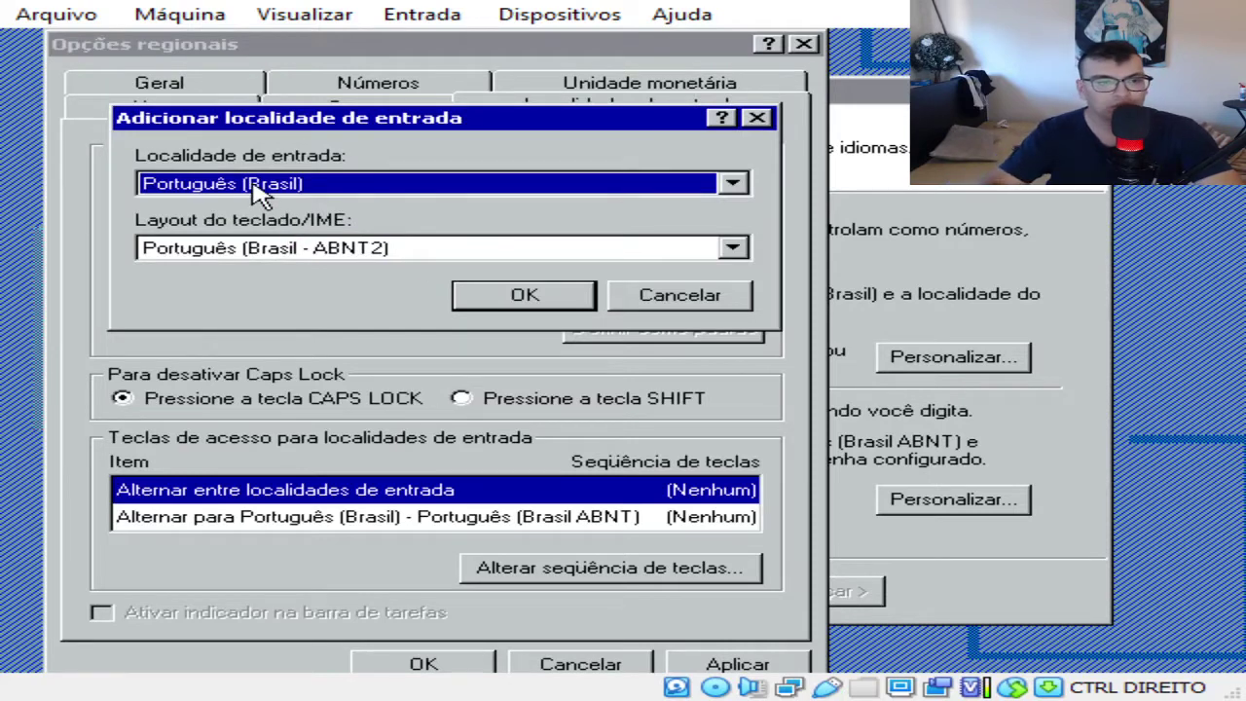
left_click(255, 188)
left_click(270, 224)
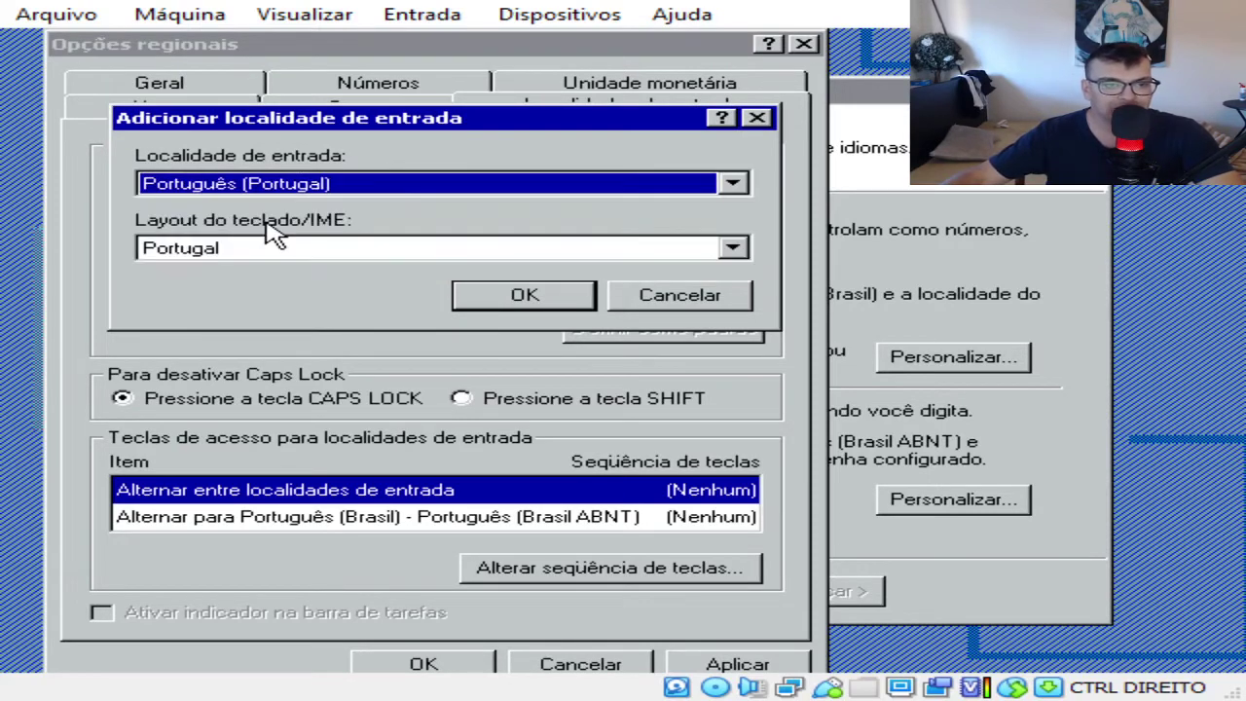
left_click(528, 296)
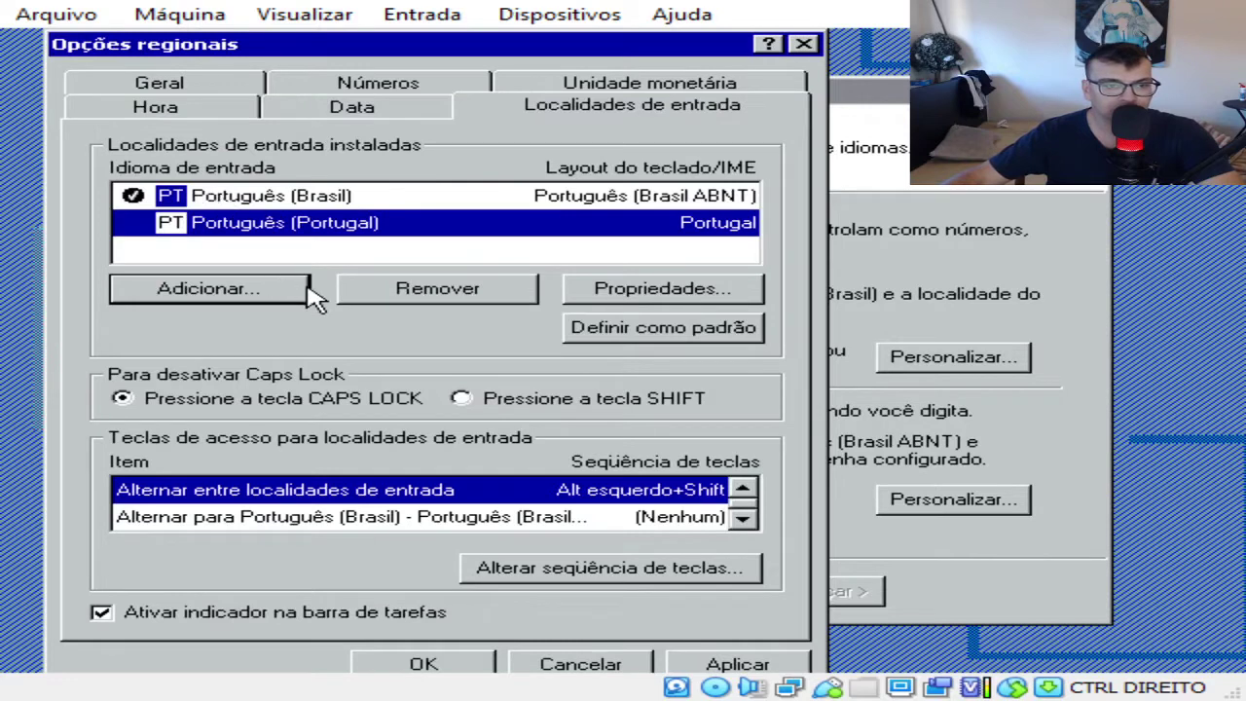
left_click(624, 327)
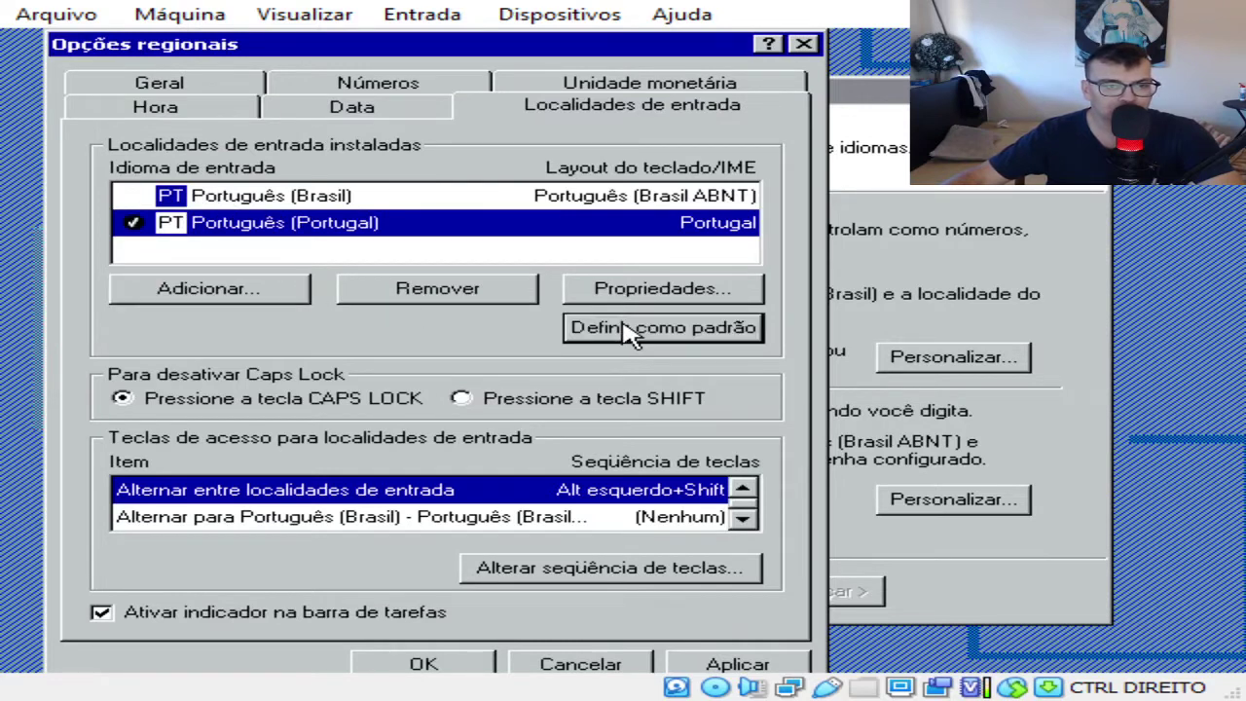
Step: Remove the Português (Brasil) input locale and apply the regional options
left_click(312, 196)
left_click(475, 291)
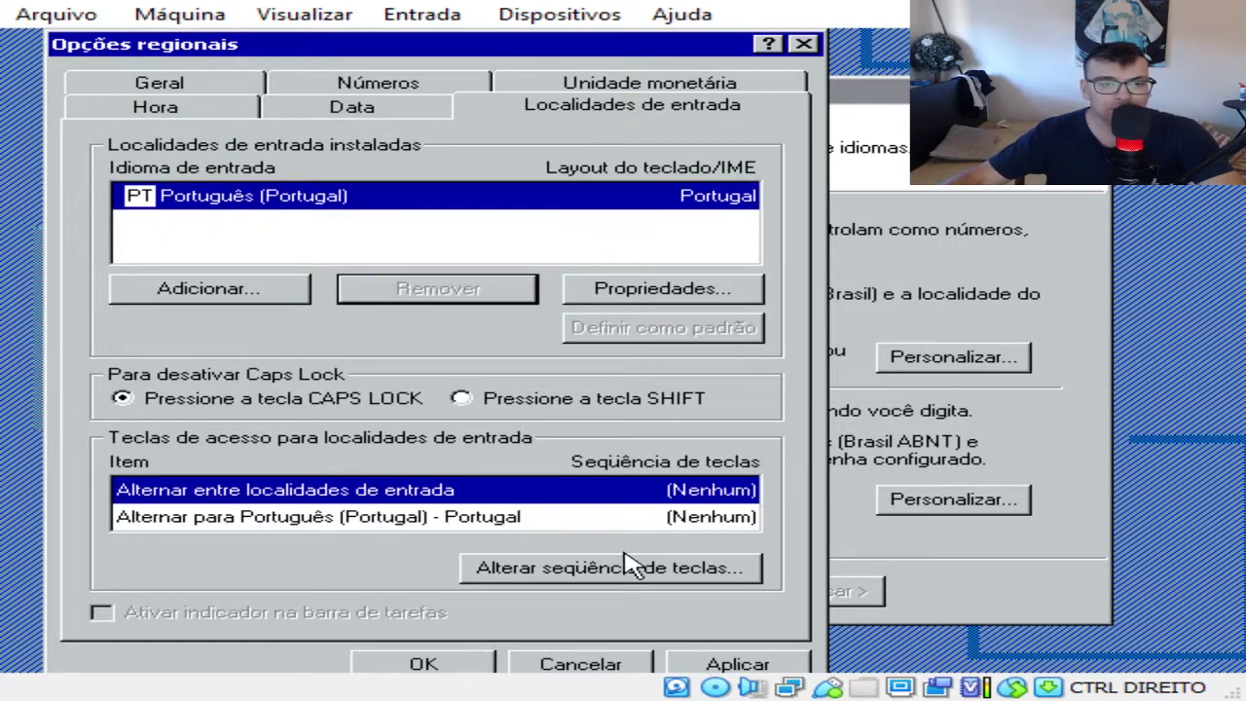
left_click_drag(438, 44, 474, 43)
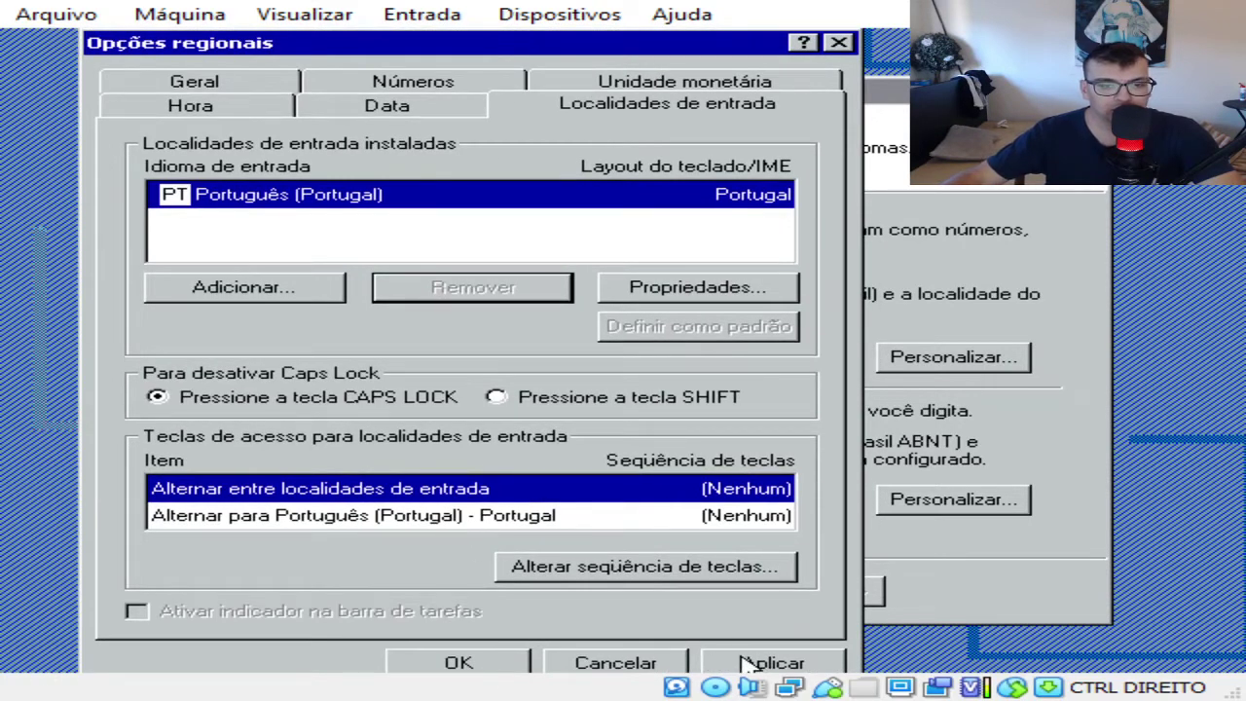
left_click(458, 86)
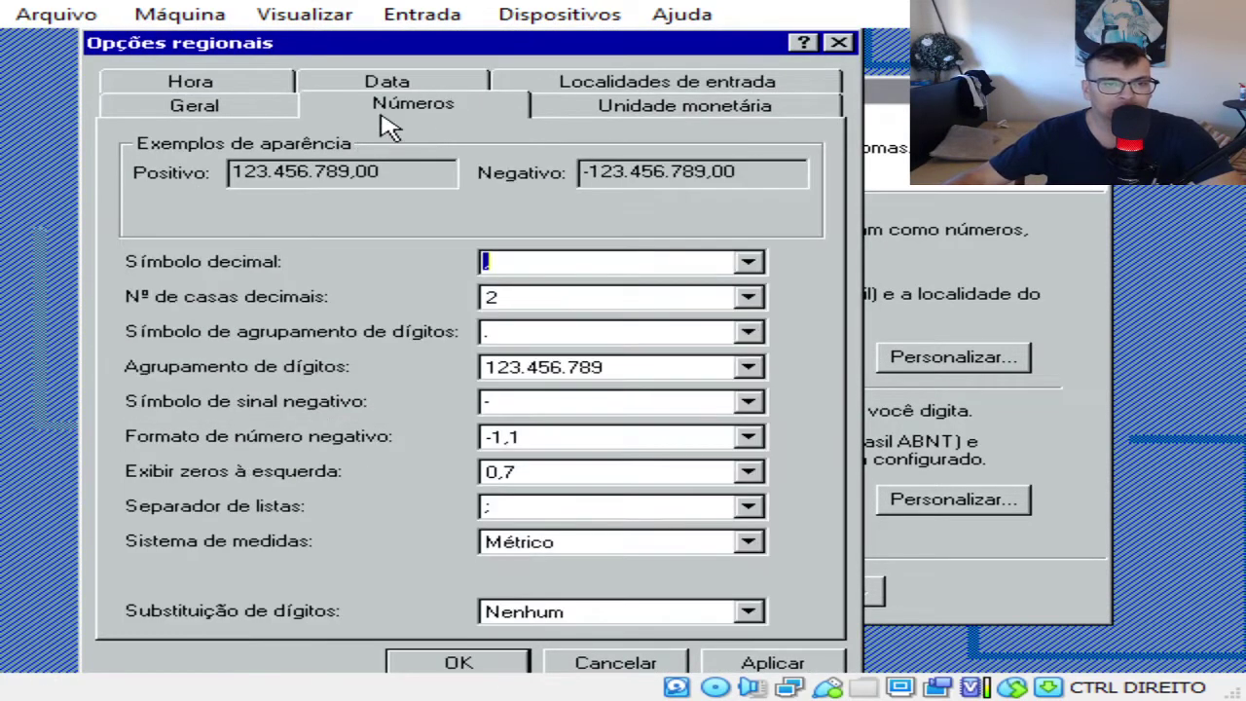
left_click(695, 86)
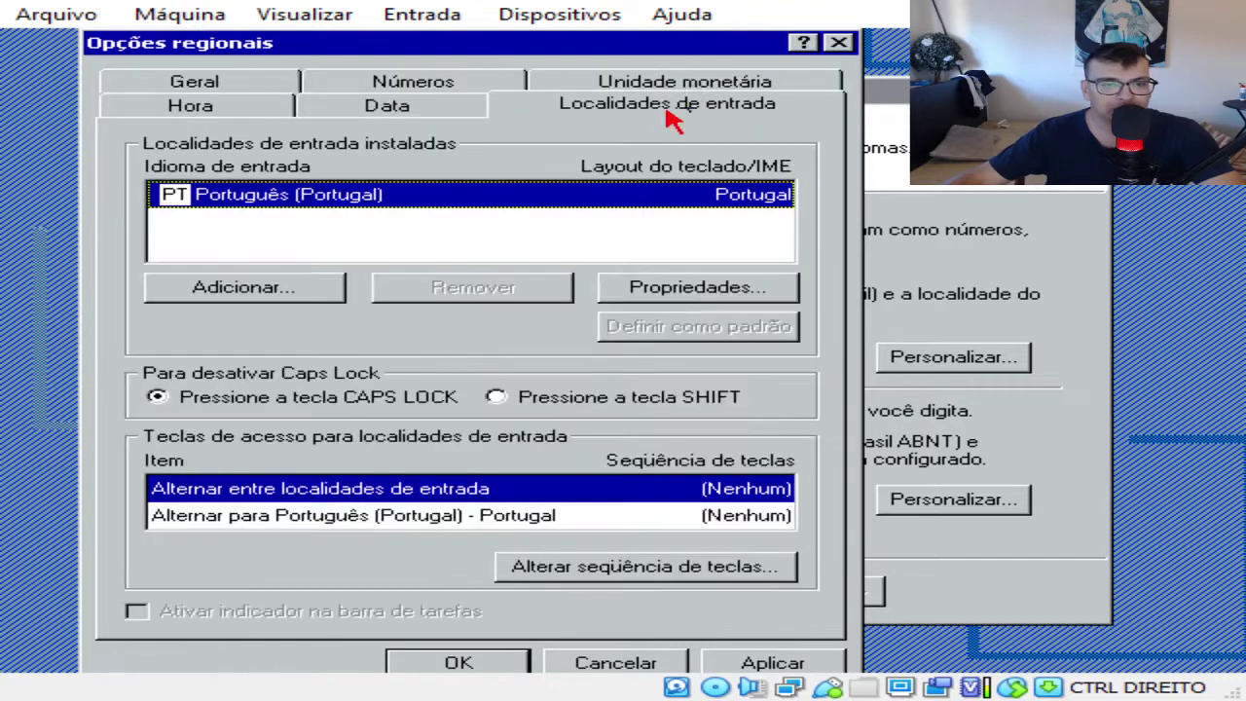
left_click(770, 663)
left_click(624, 434)
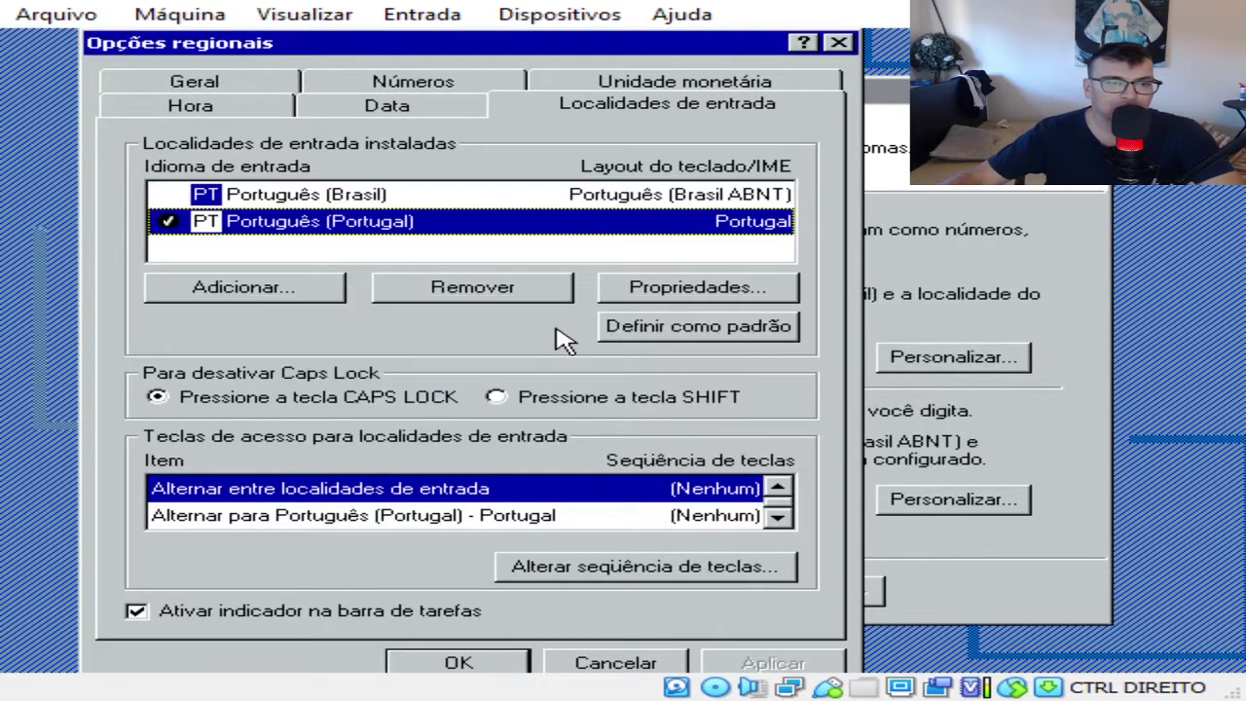
Step: Remove the Português (Brasil) input locale again, apply the change and close the regional options
left_click(355, 195)
left_click(514, 297)
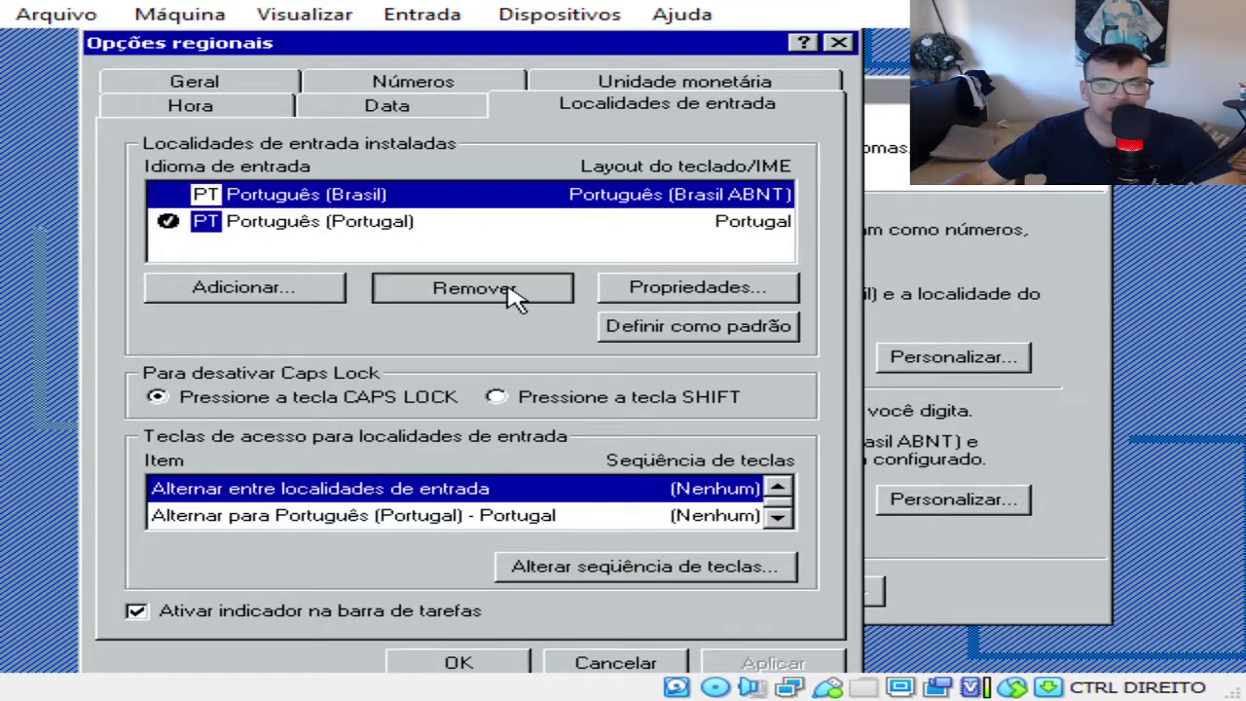
left_click(769, 663)
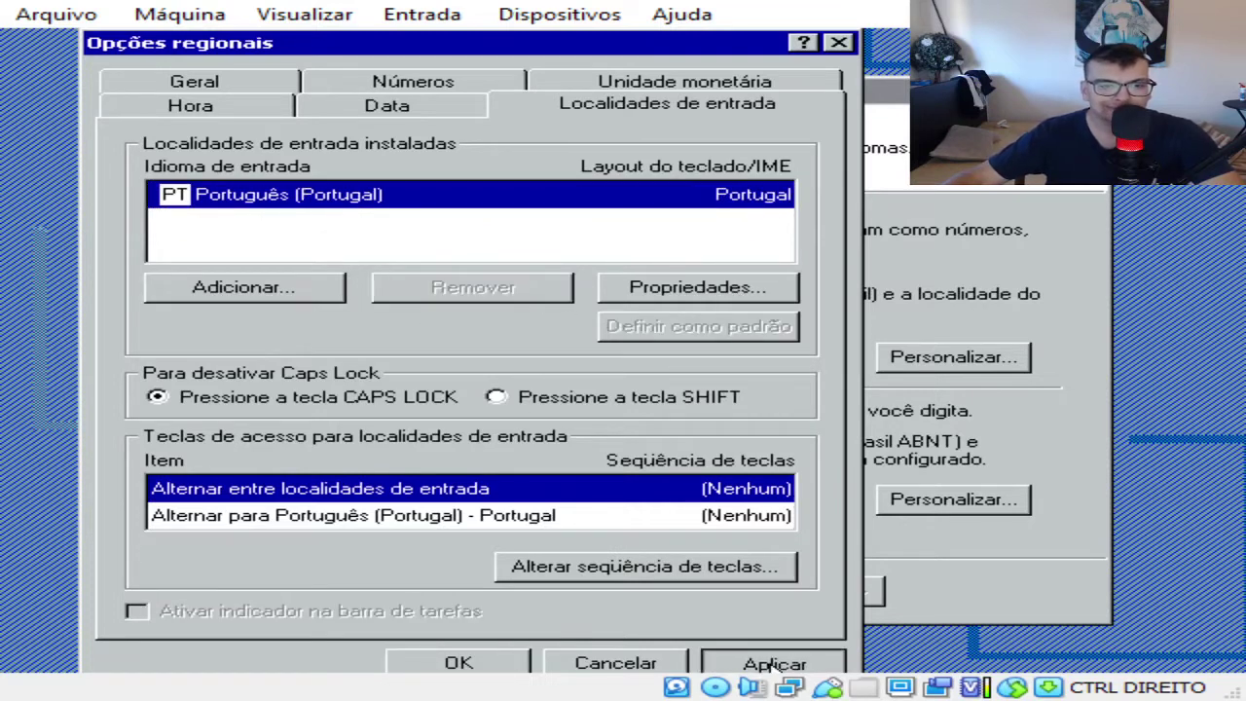
left_click(459, 663)
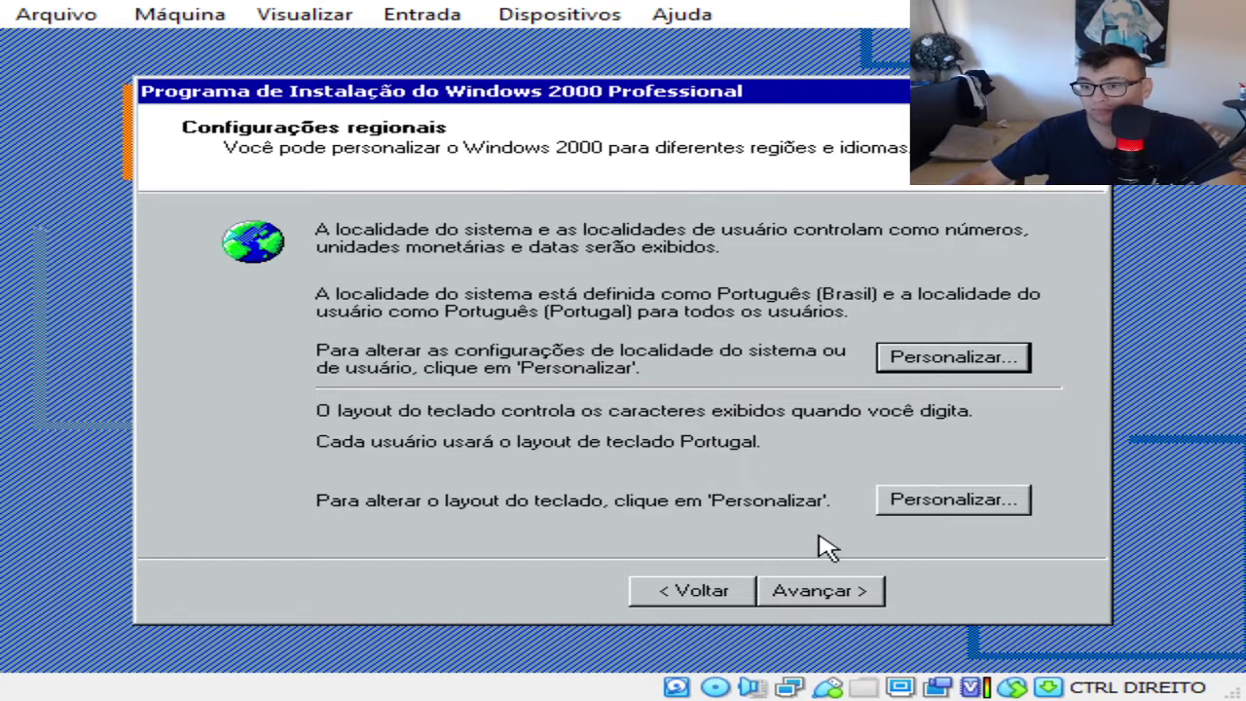
Step: Check the general, date and input locale settings in the regional options
left_click(980, 348)
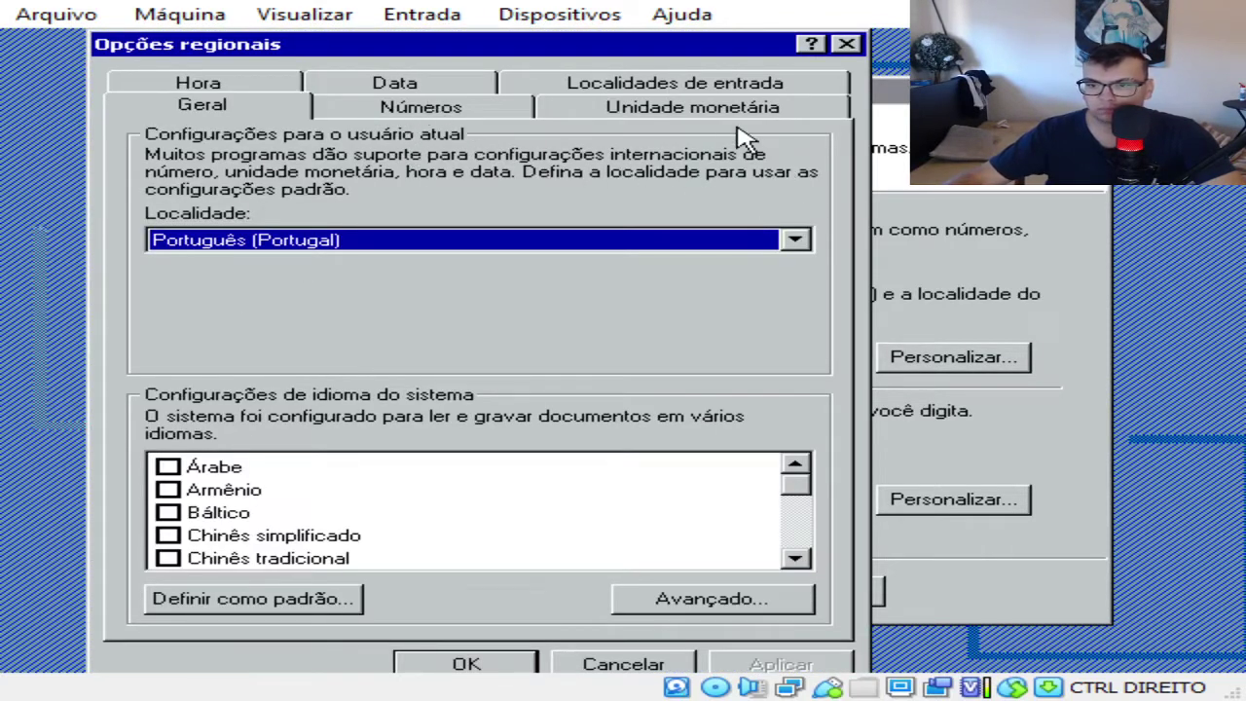
left_click(692, 86)
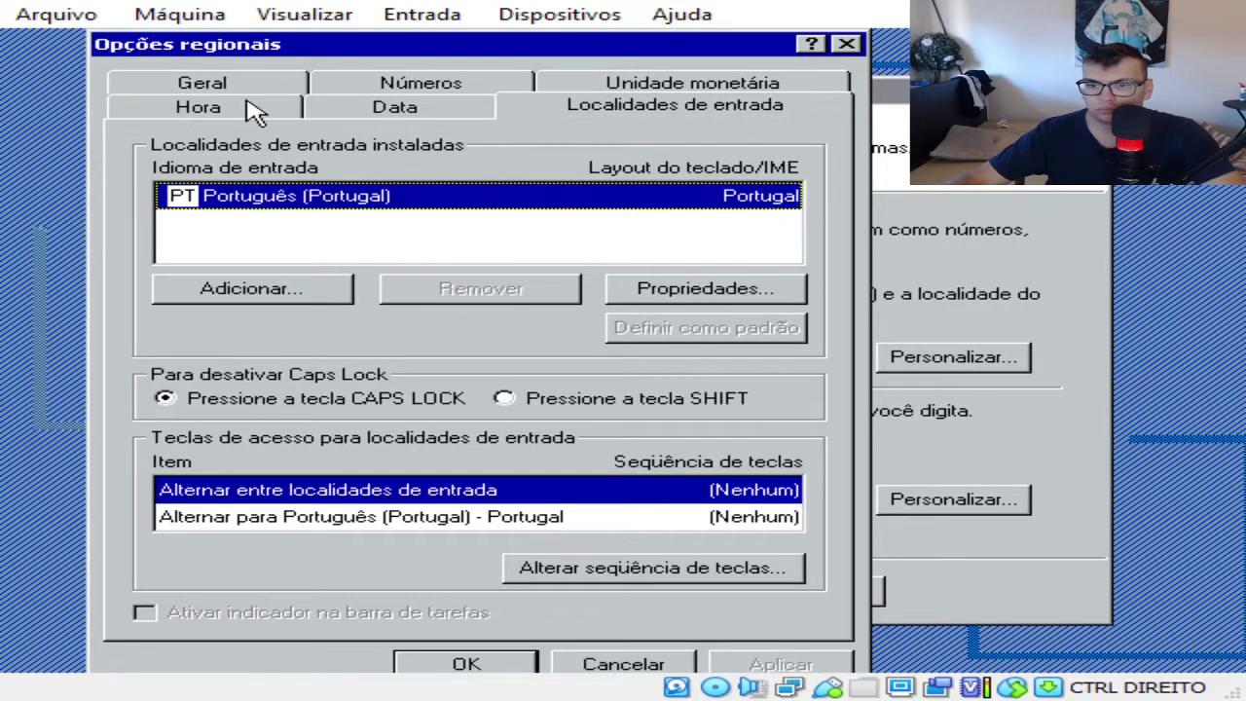
left_click(467, 661)
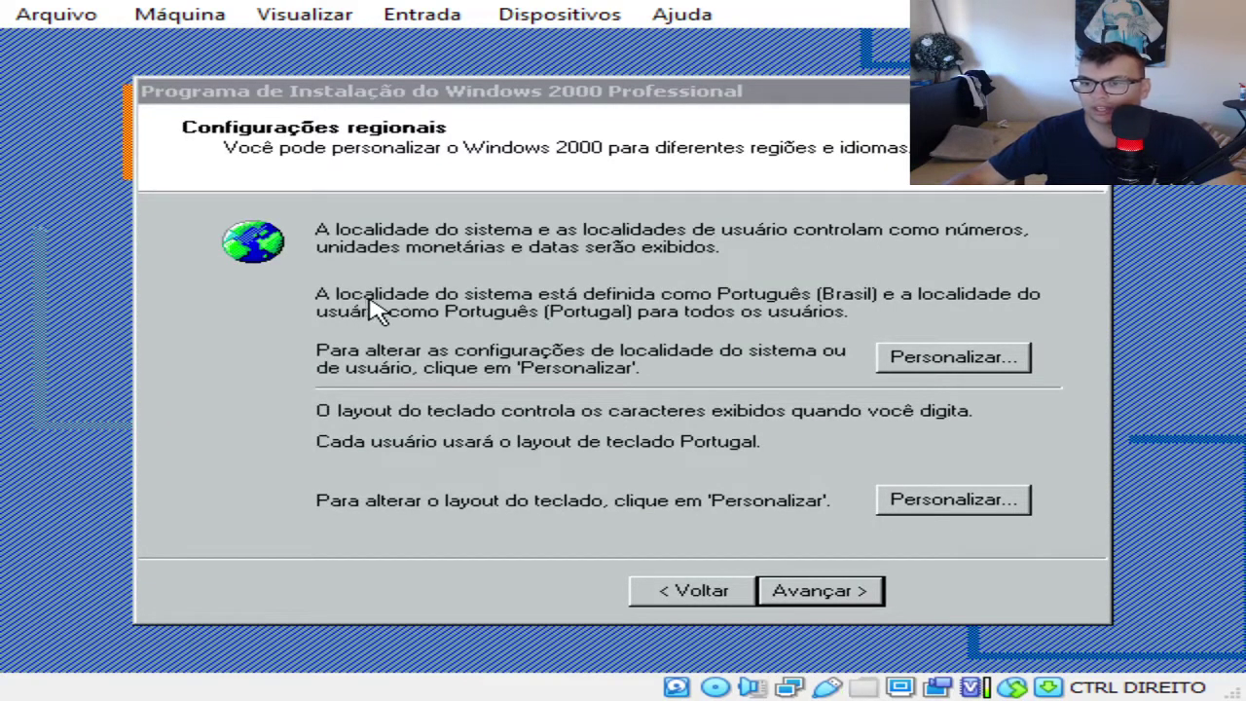
left_click(936, 358)
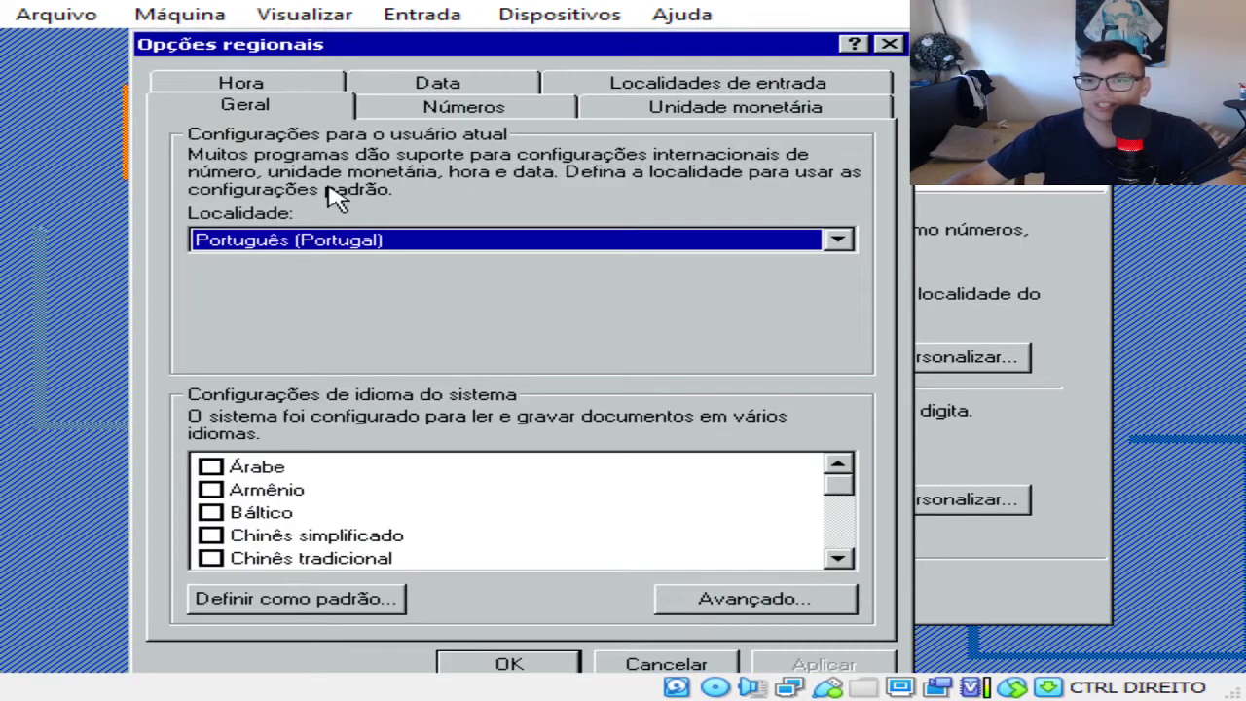
left_click(492, 86)
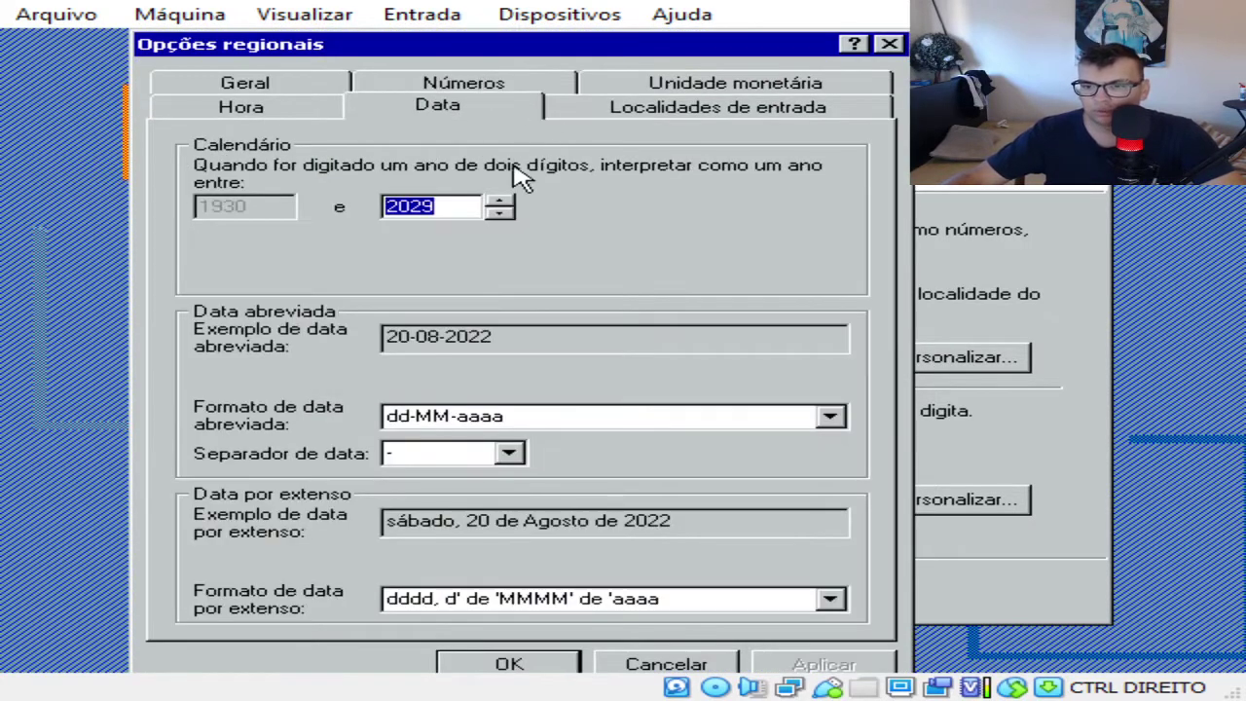
left_click(701, 109)
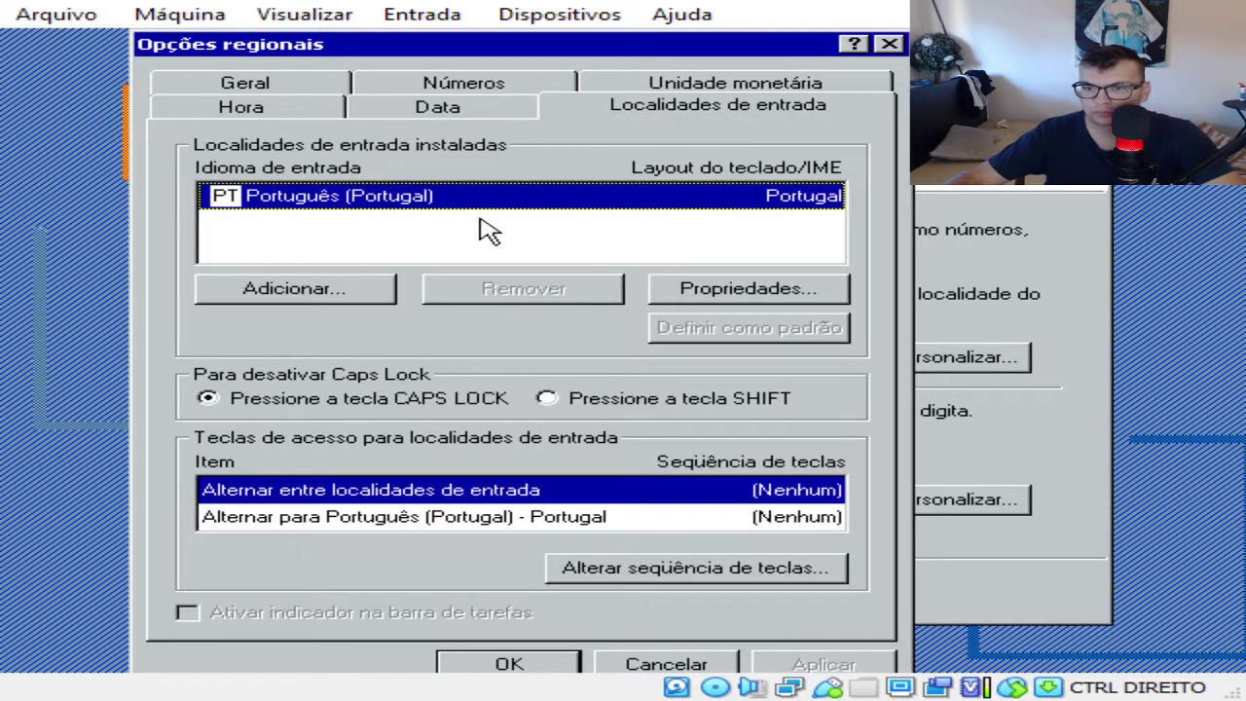
Step: Enable the Europa Central language group in the system language settings
left_click(263, 85)
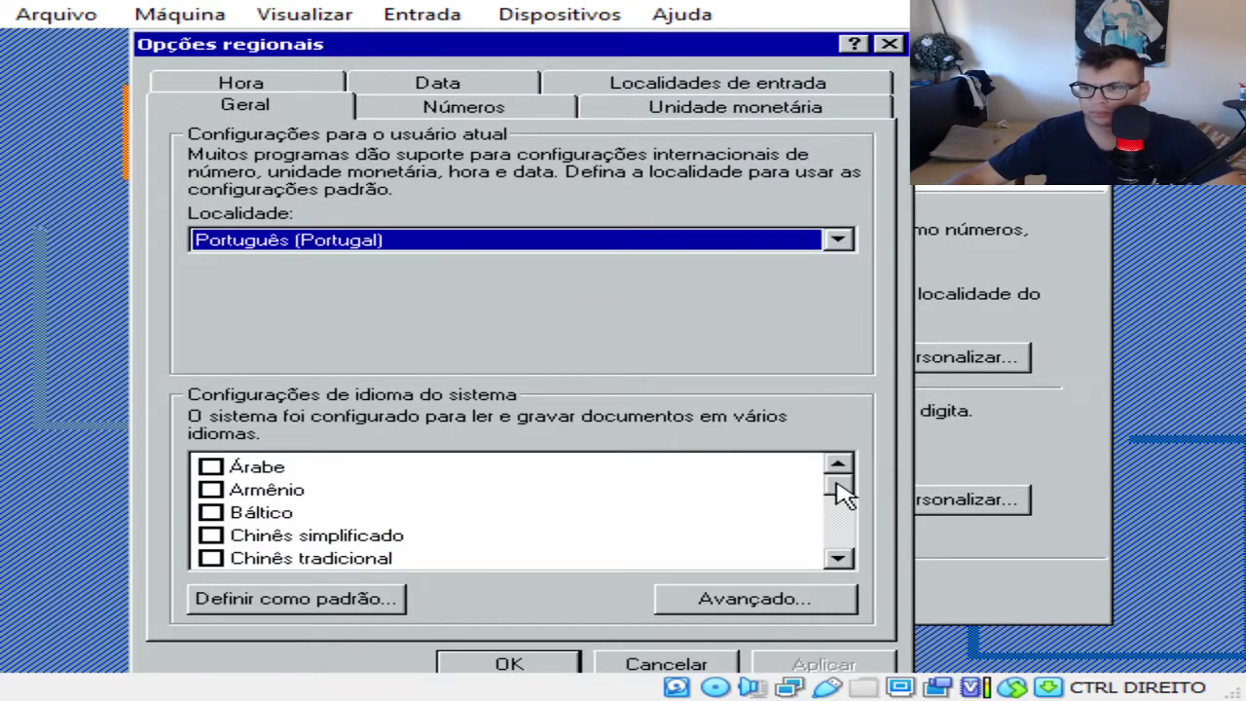
left_click_drag(840, 493, 840, 517)
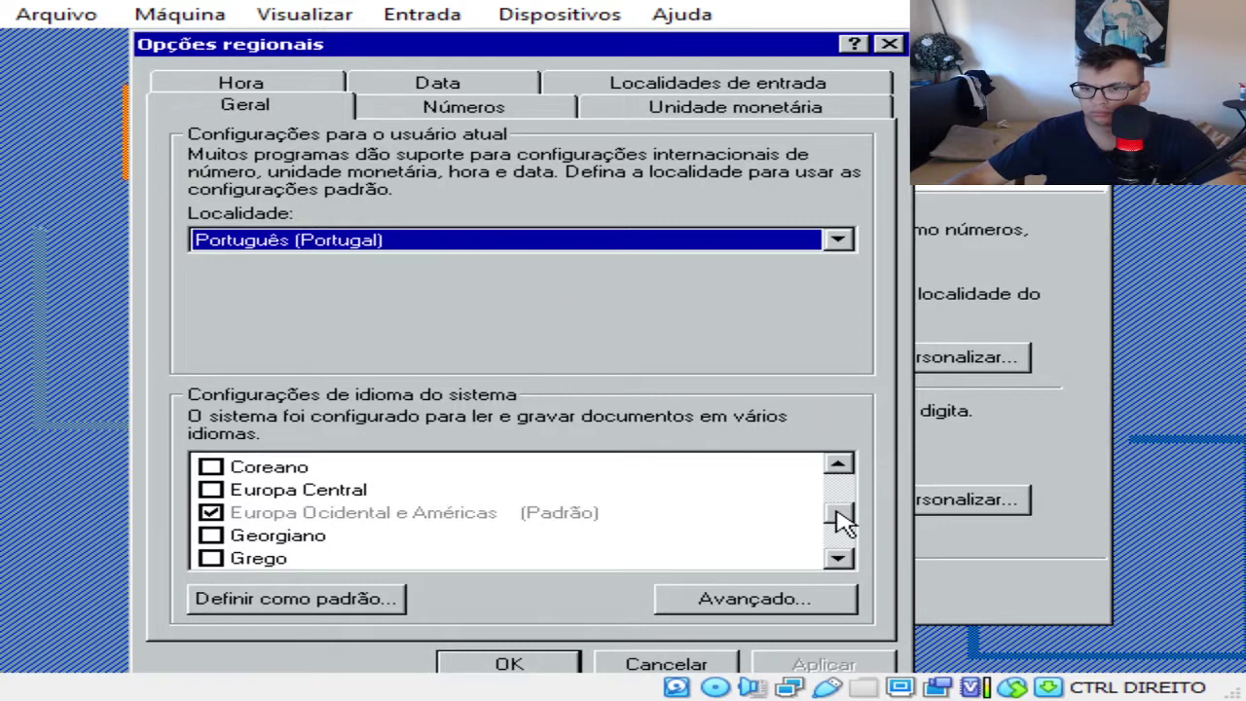
left_click(207, 516)
left_click(210, 491)
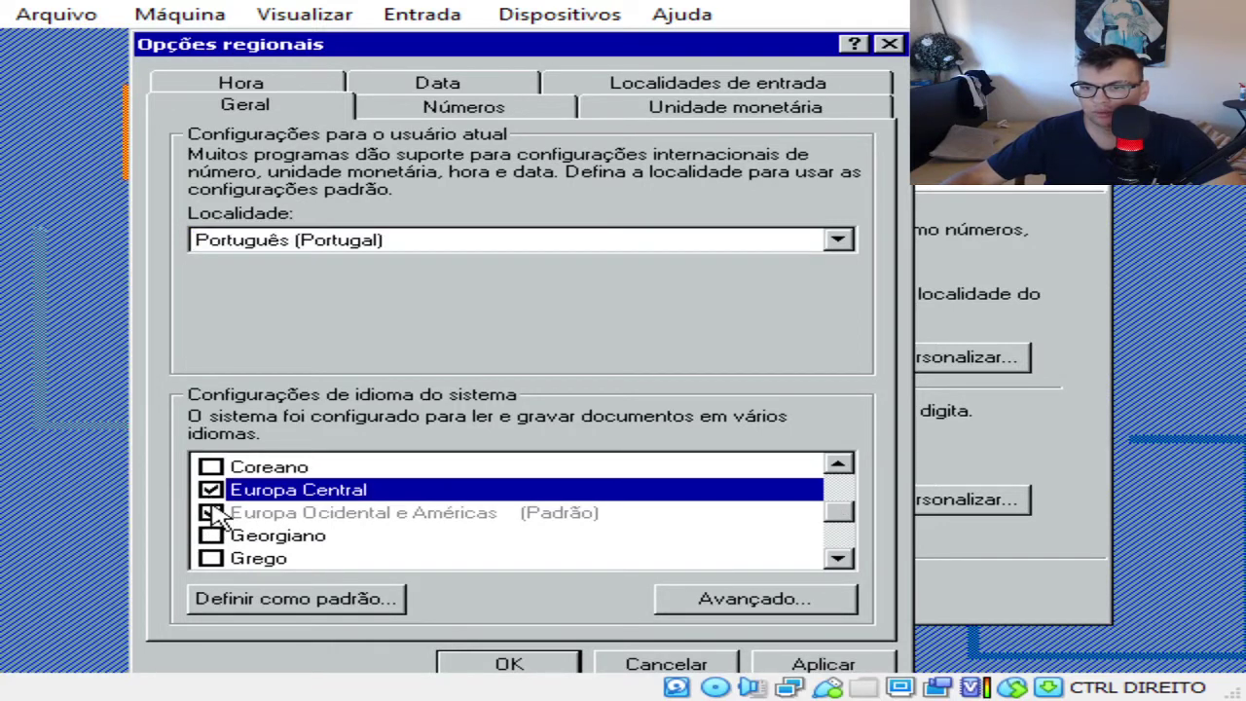
Step: Examine the system language groups and the code page conversion tables in the advanced regional options
scroll(587, 564, "down", 2)
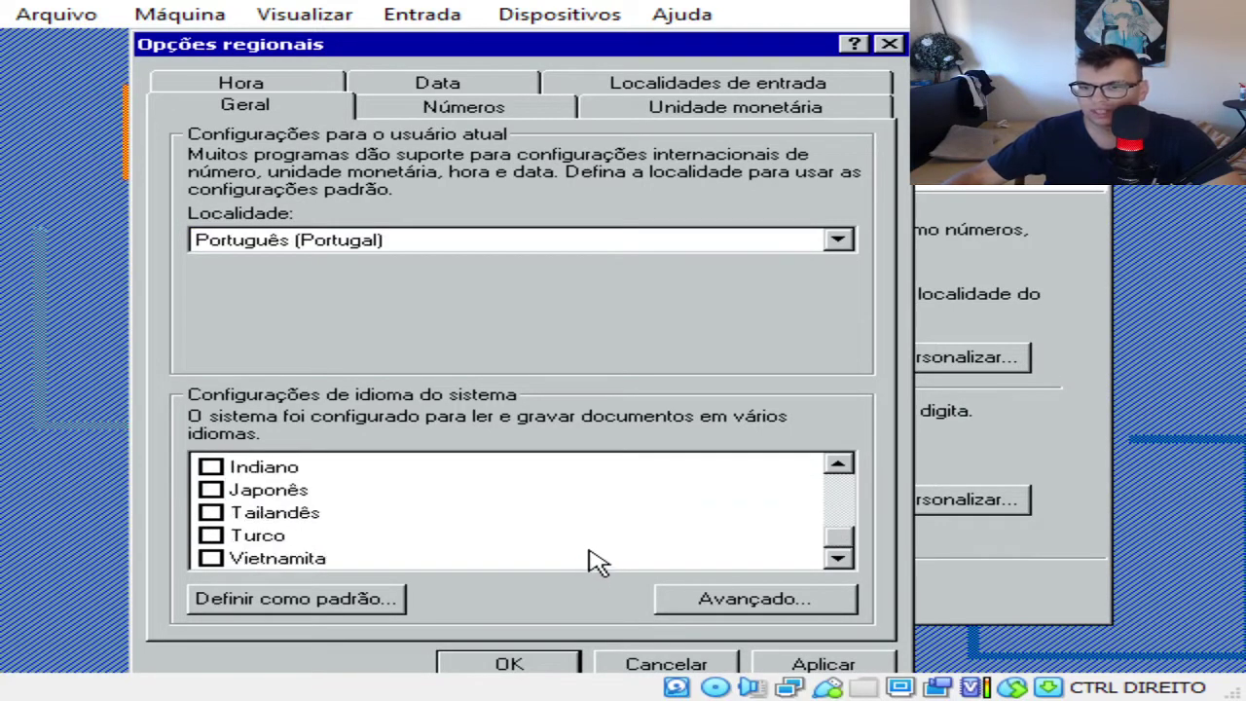
scroll(589, 561, "up", 3)
scroll(592, 562, "down", 1)
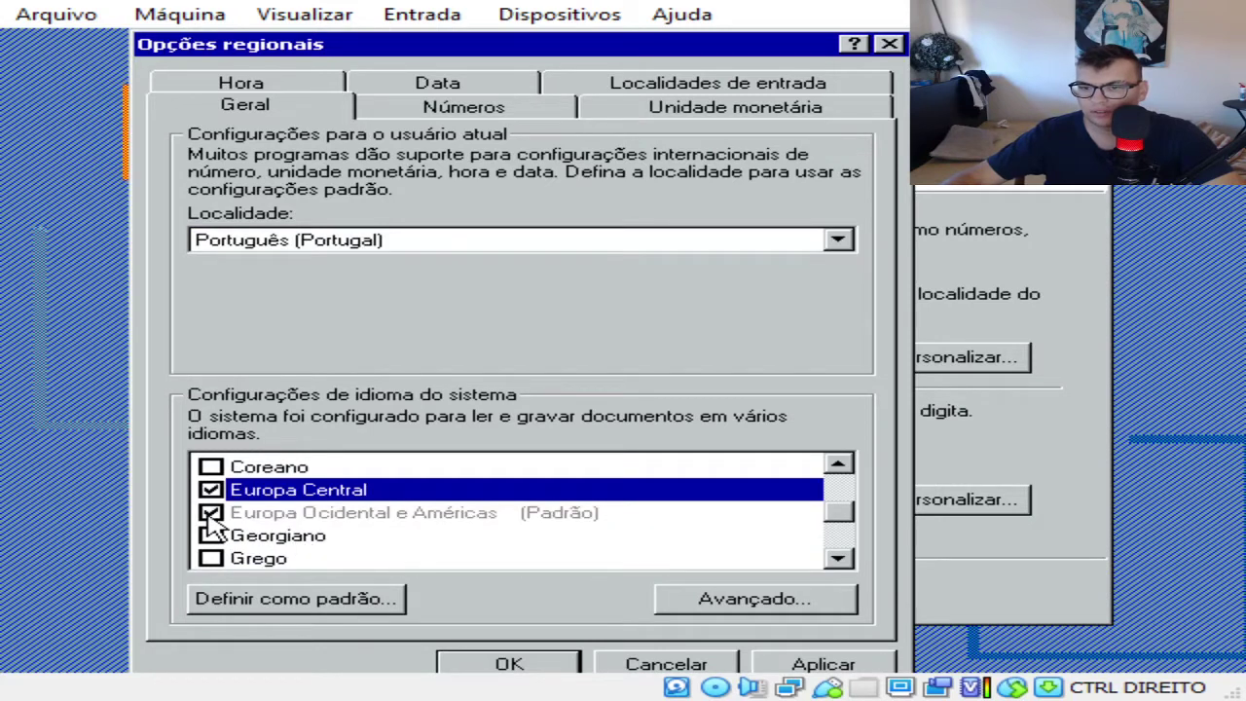
left_click(751, 598)
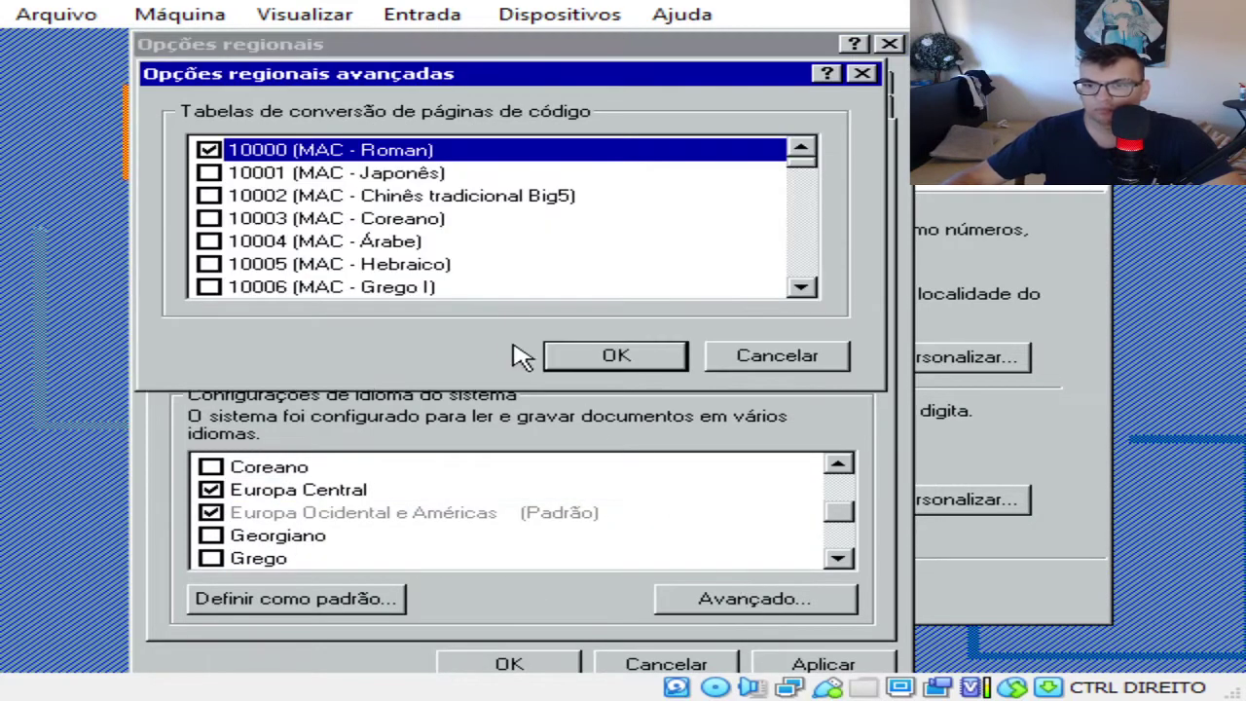
scroll(547, 264, "down", 2)
scroll(547, 265, "down", 8)
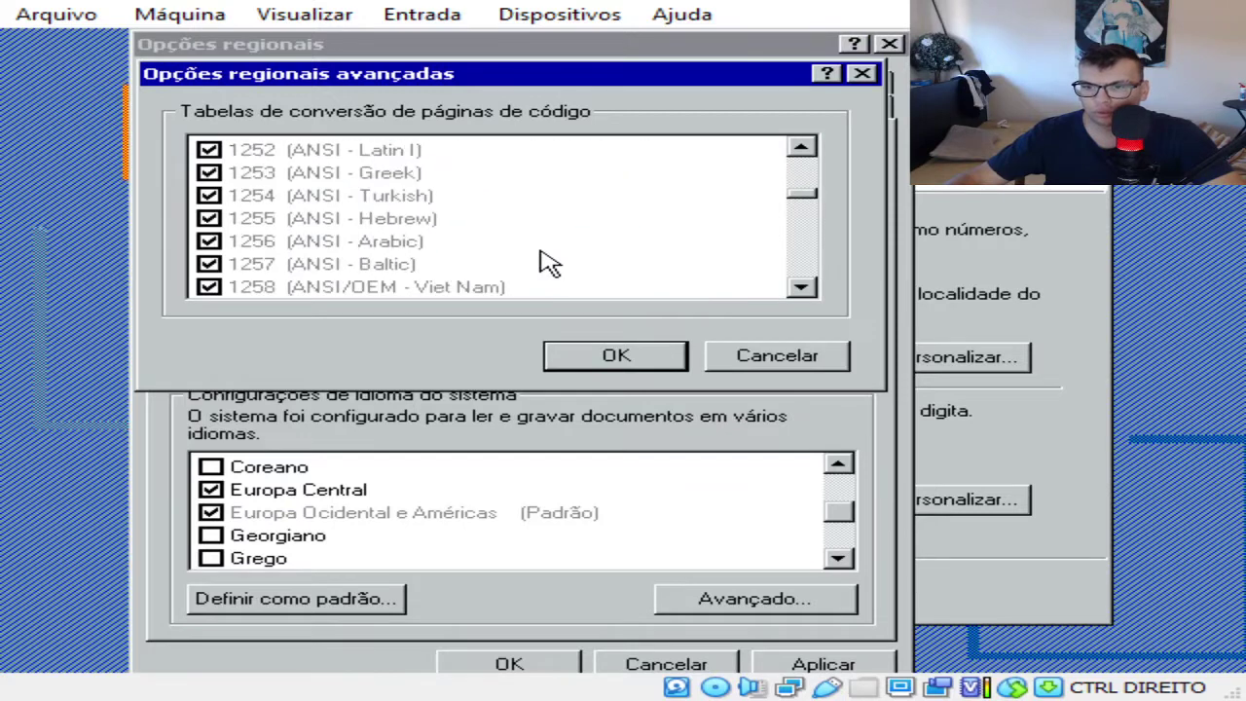
scroll(549, 263, "up", 1)
scroll(549, 263, "down", 15)
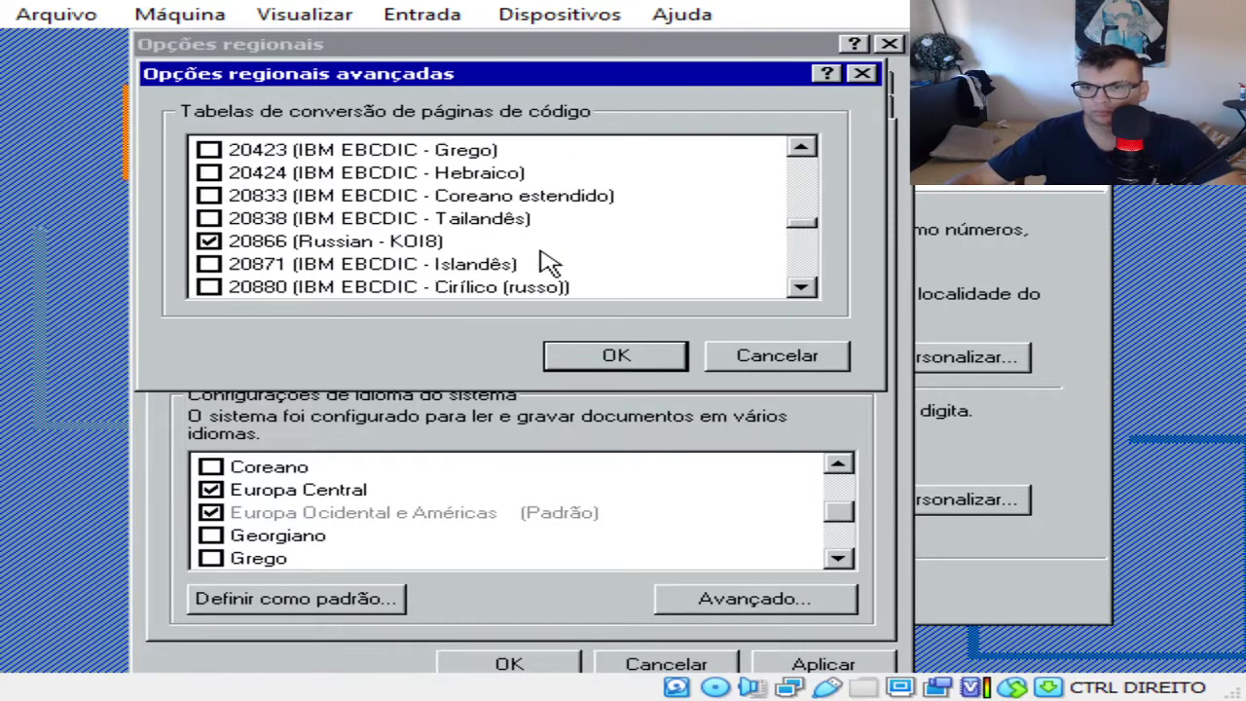
scroll(548, 263, "down", 4)
scroll(550, 263, "up", 4)
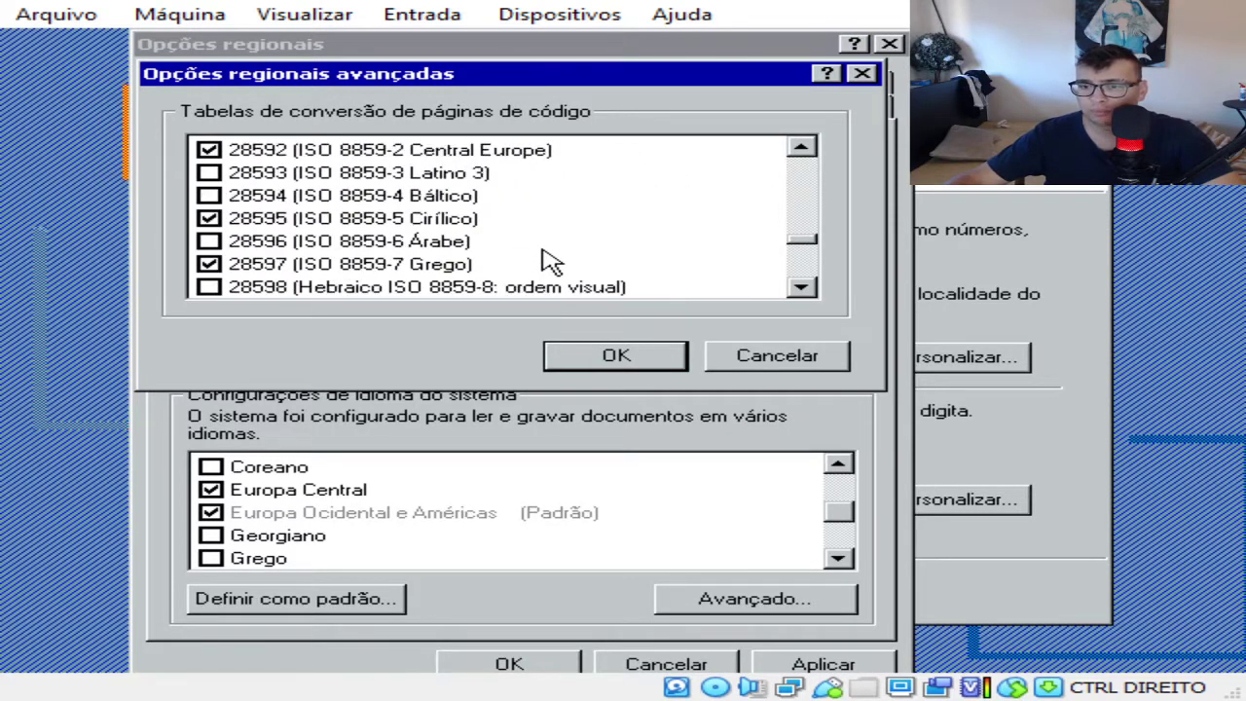
scroll(553, 253, "down", 3)
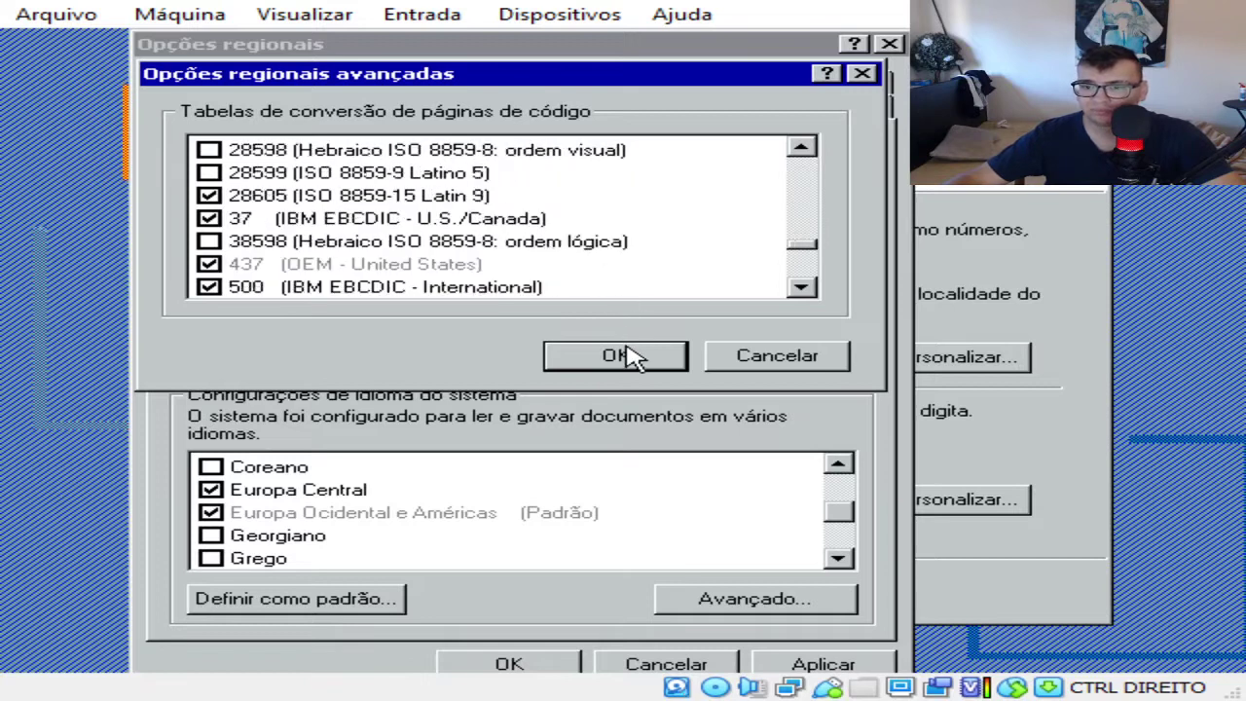
scroll(574, 297, "down", 4)
scroll(578, 298, "down", 5)
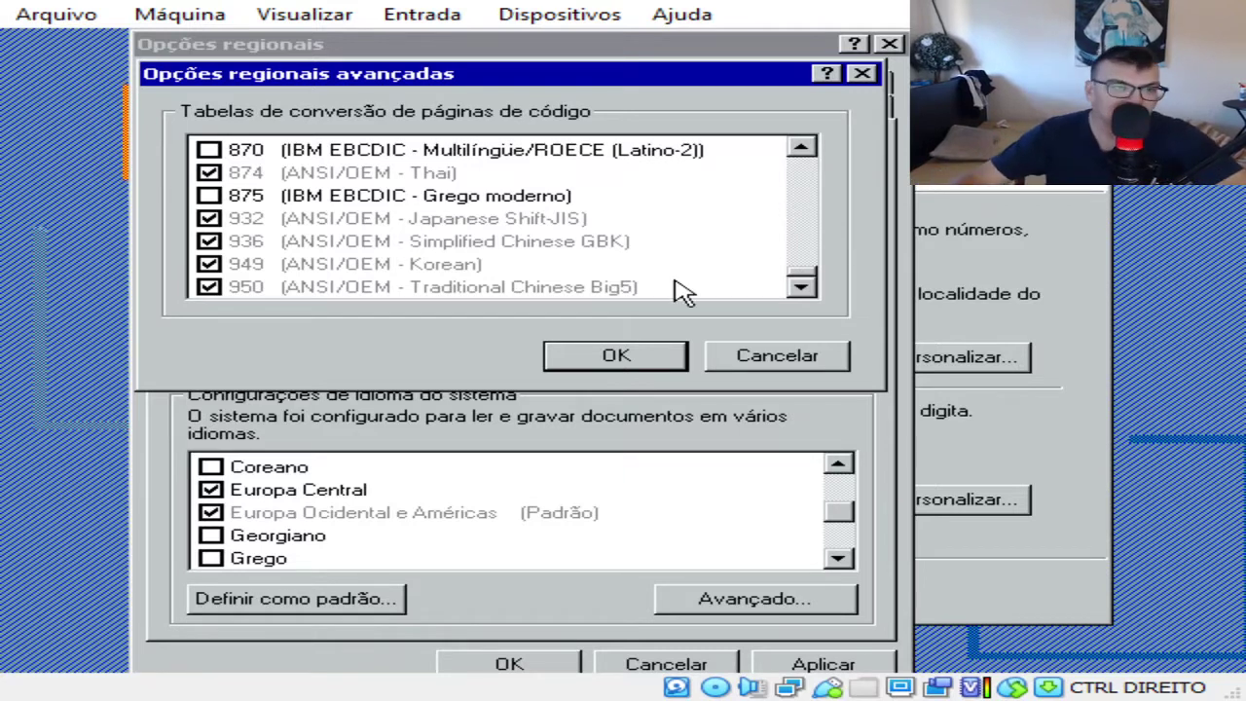
left_click(618, 359)
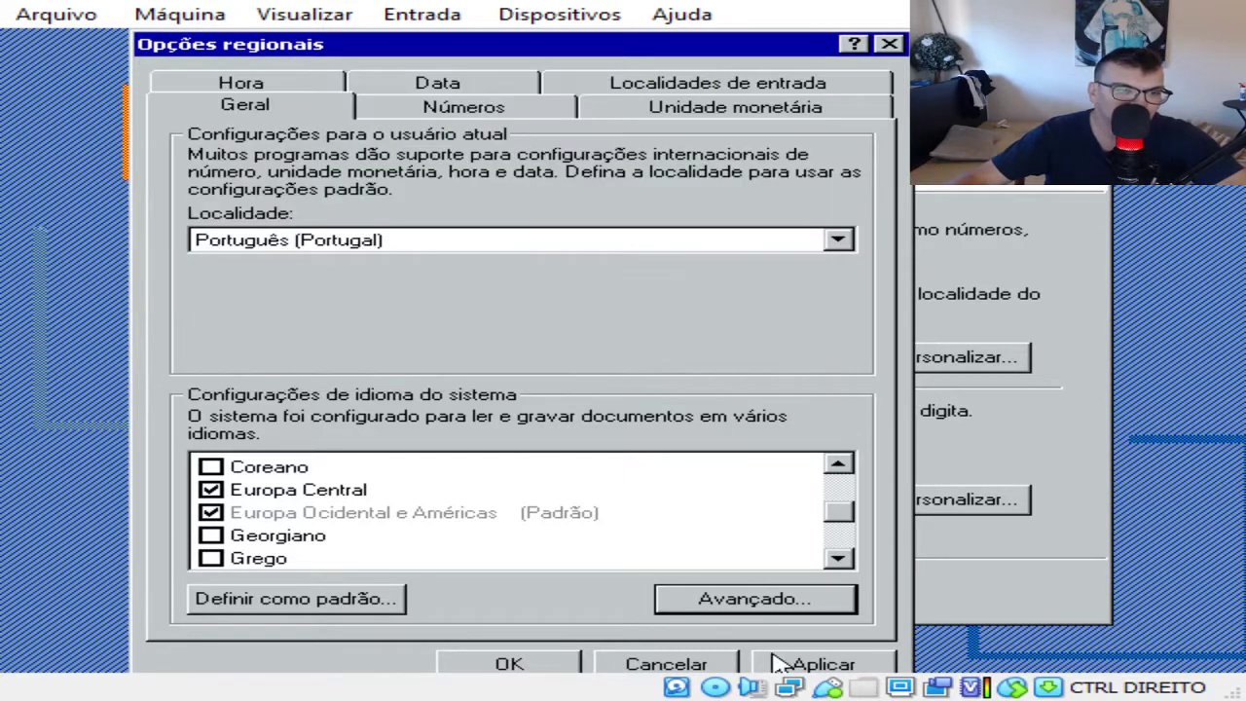
Step: Set the default system locale to Português (Portugal), then apply and close the regional options
double_click(258, 498)
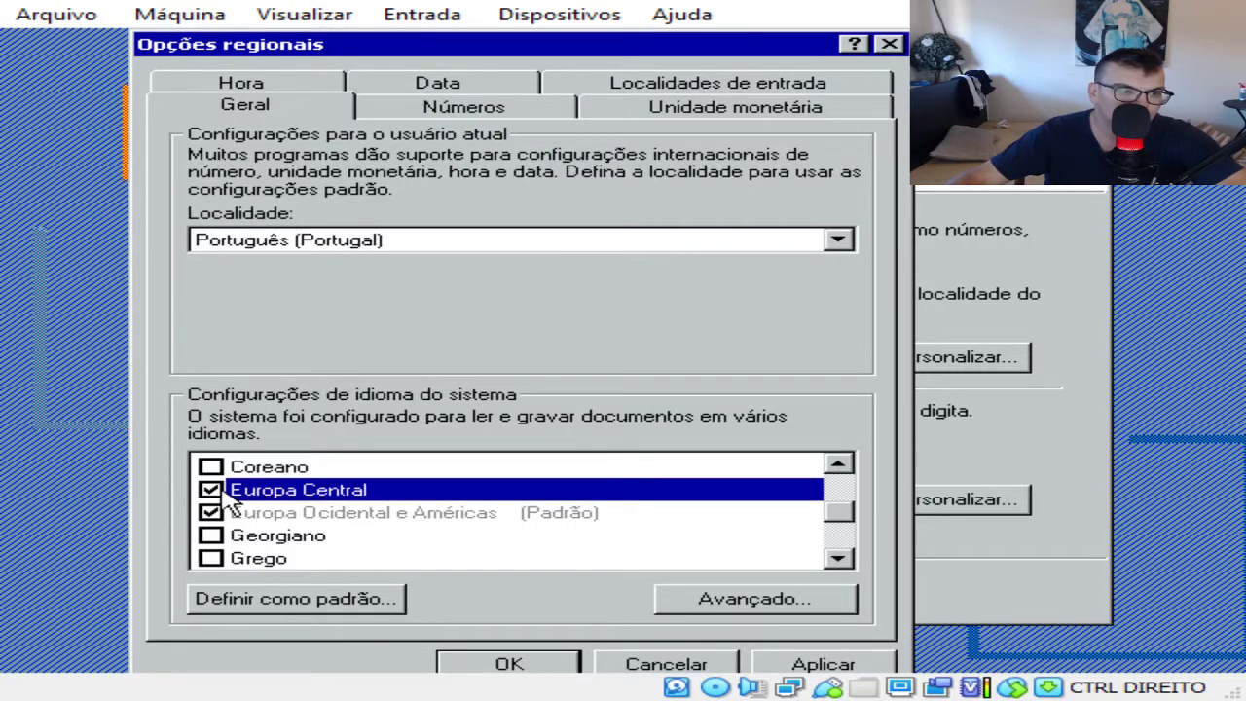
left_click(237, 596)
left_click(445, 273)
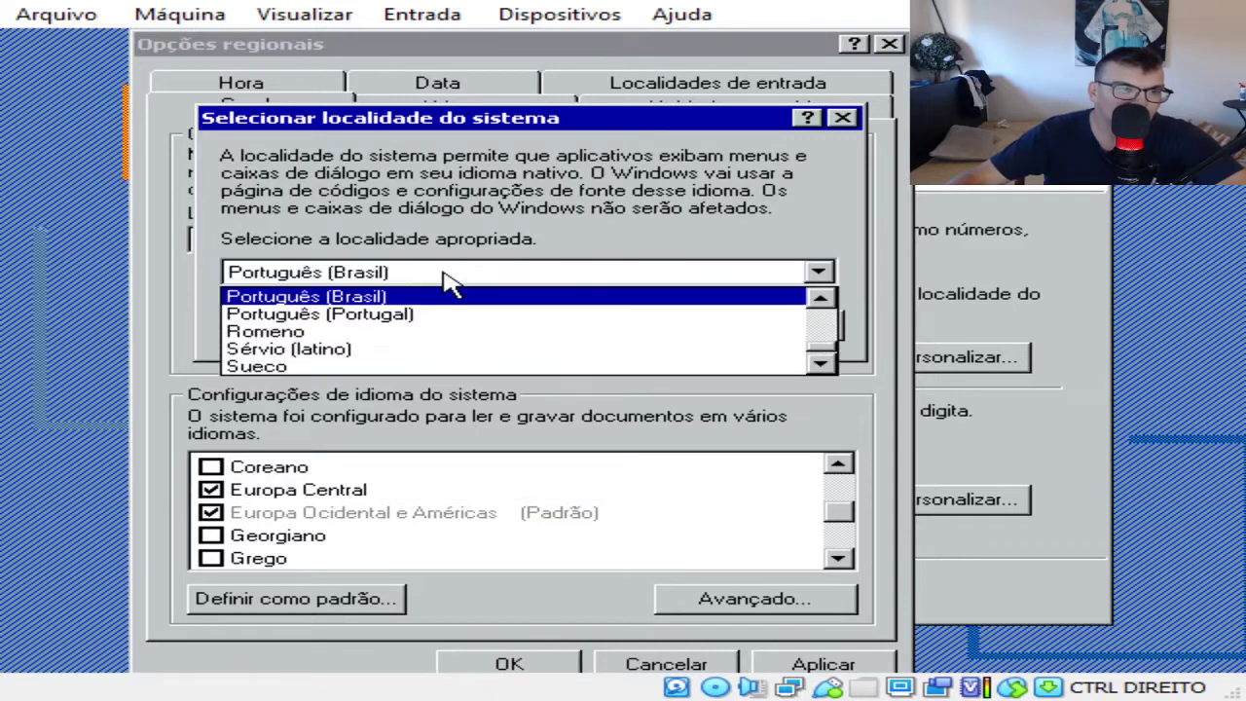
left_click(409, 314)
left_click(601, 327)
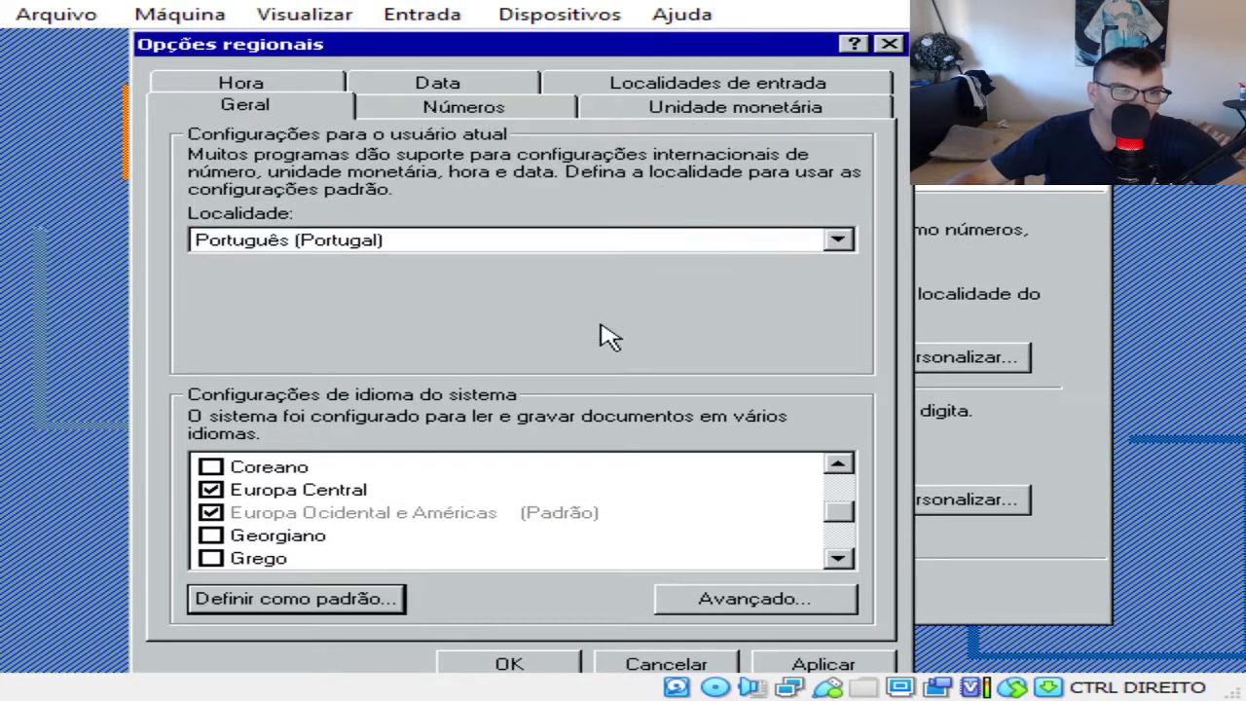
left_click(822, 665)
left_click(547, 663)
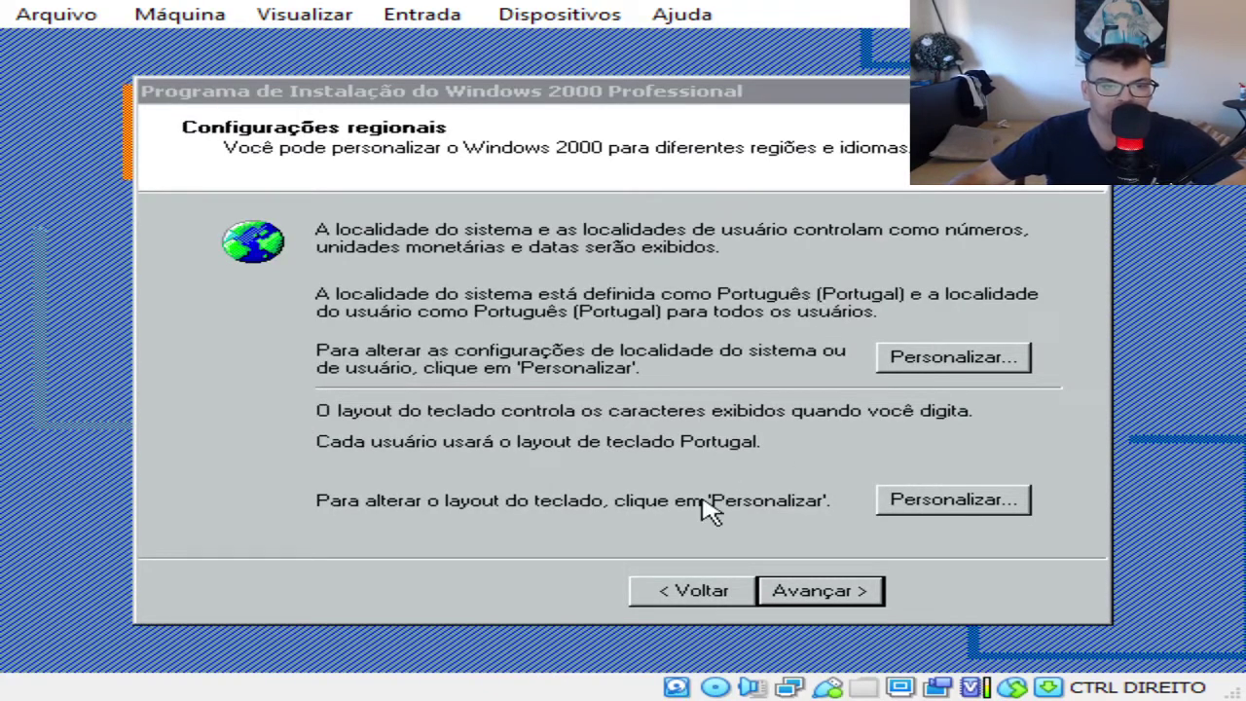
Step: Continue past the regional settings, enter Win2000 as the name without an organization, and try to proceed without a product key
left_click(823, 598)
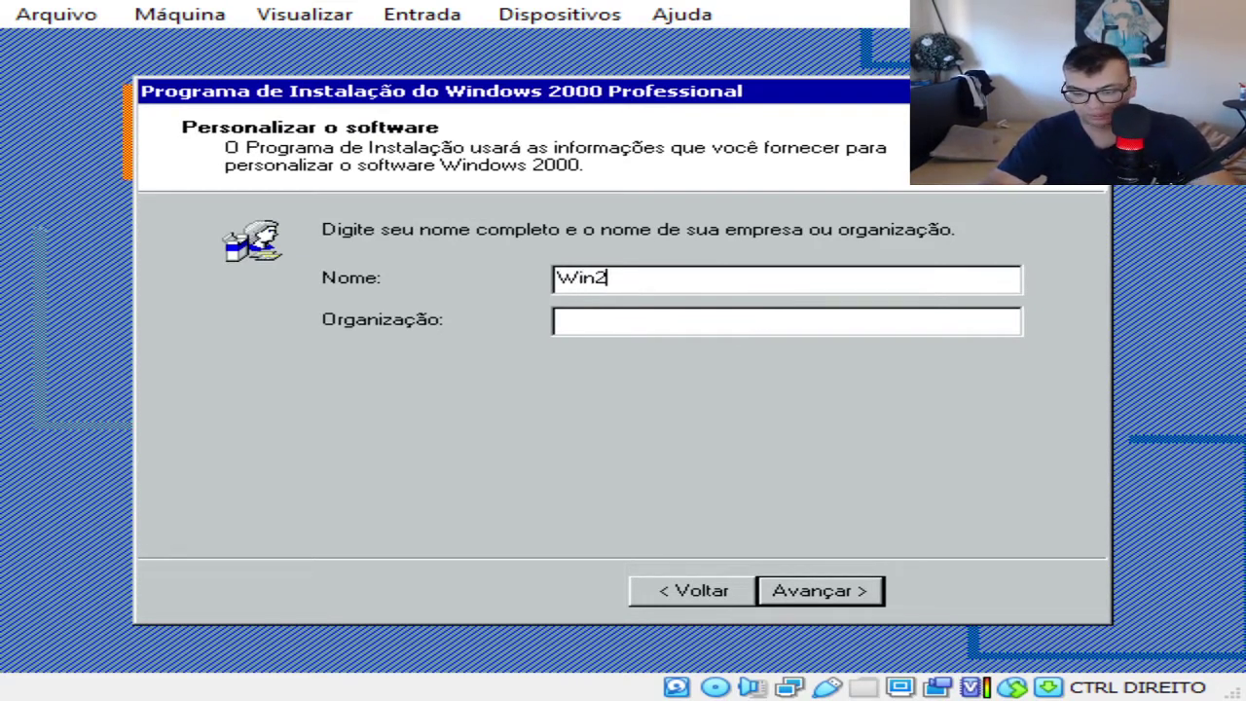
type("Win2000")
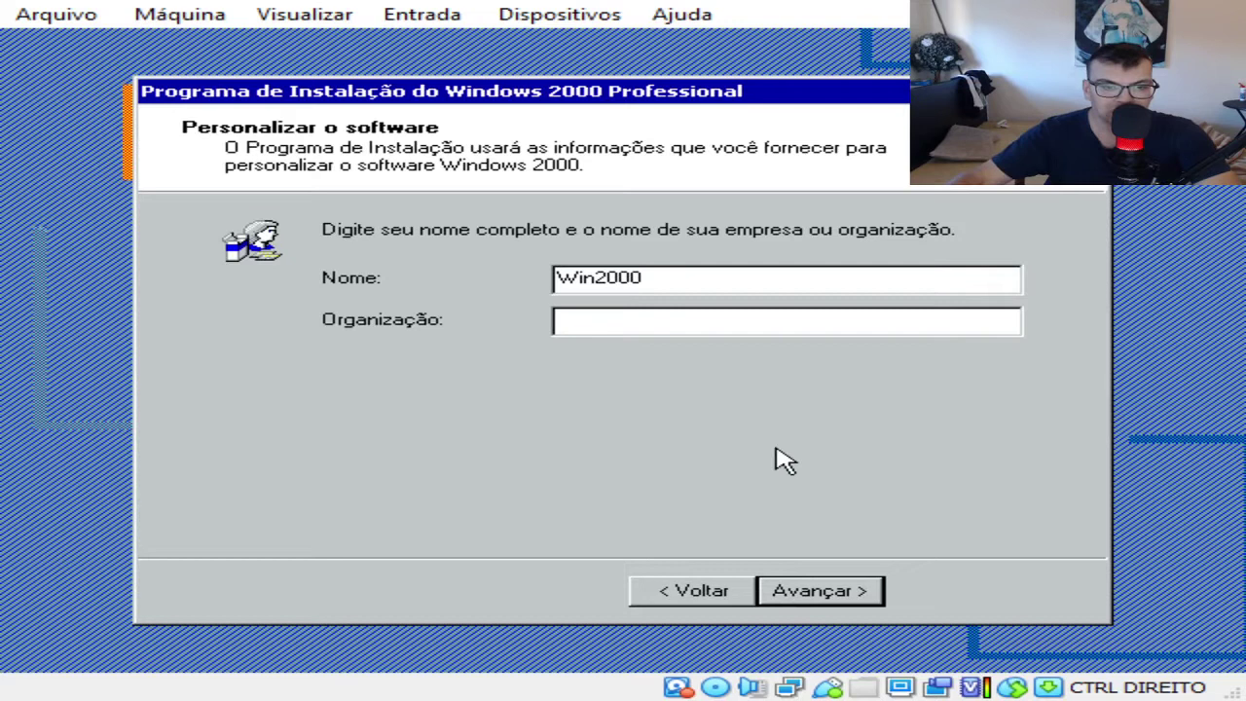
left_click(827, 594)
left_click(821, 594)
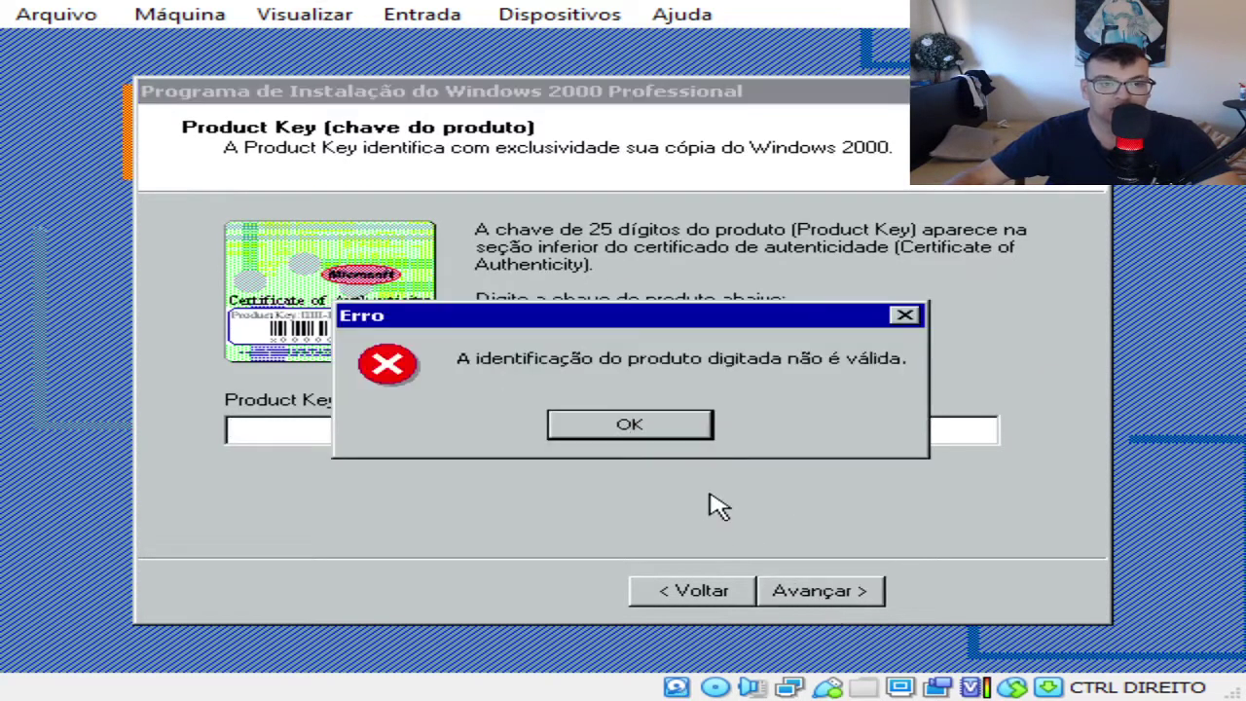
left_click(630, 434)
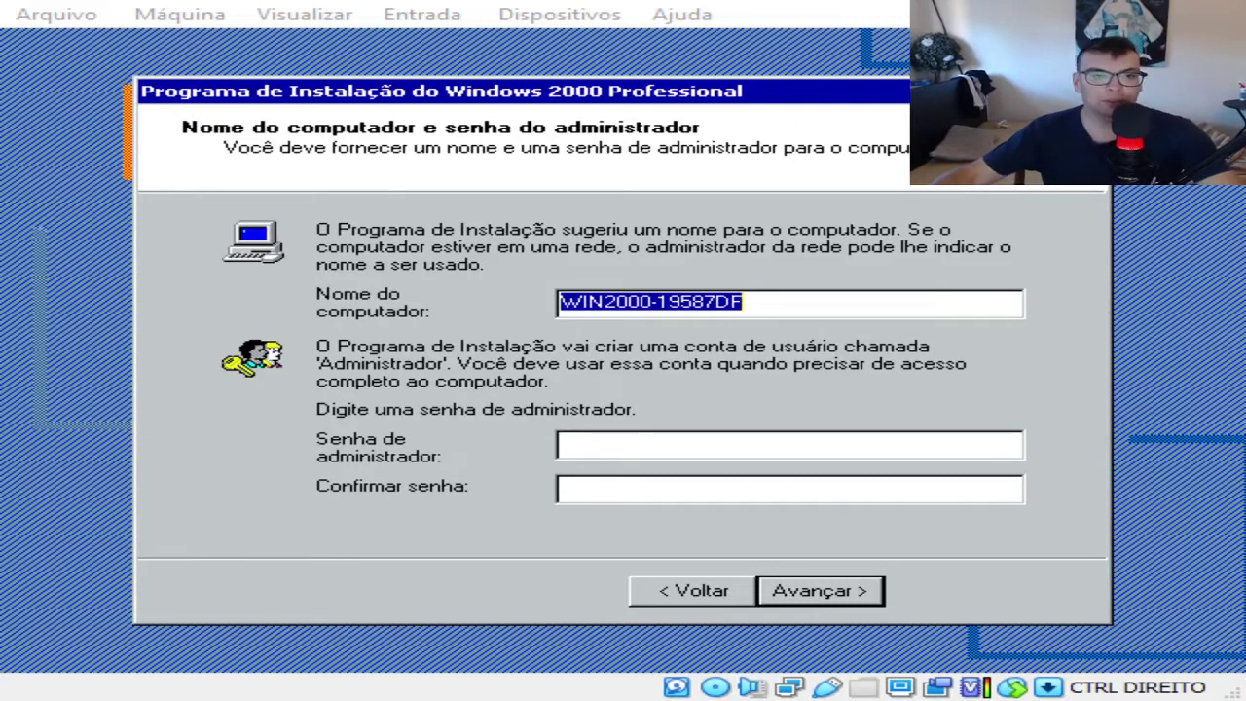
Step: Name the computer WIN2000-PC and continue with the administrator password left blank
left_click(762, 306)
left_click_drag(763, 306, 660, 308)
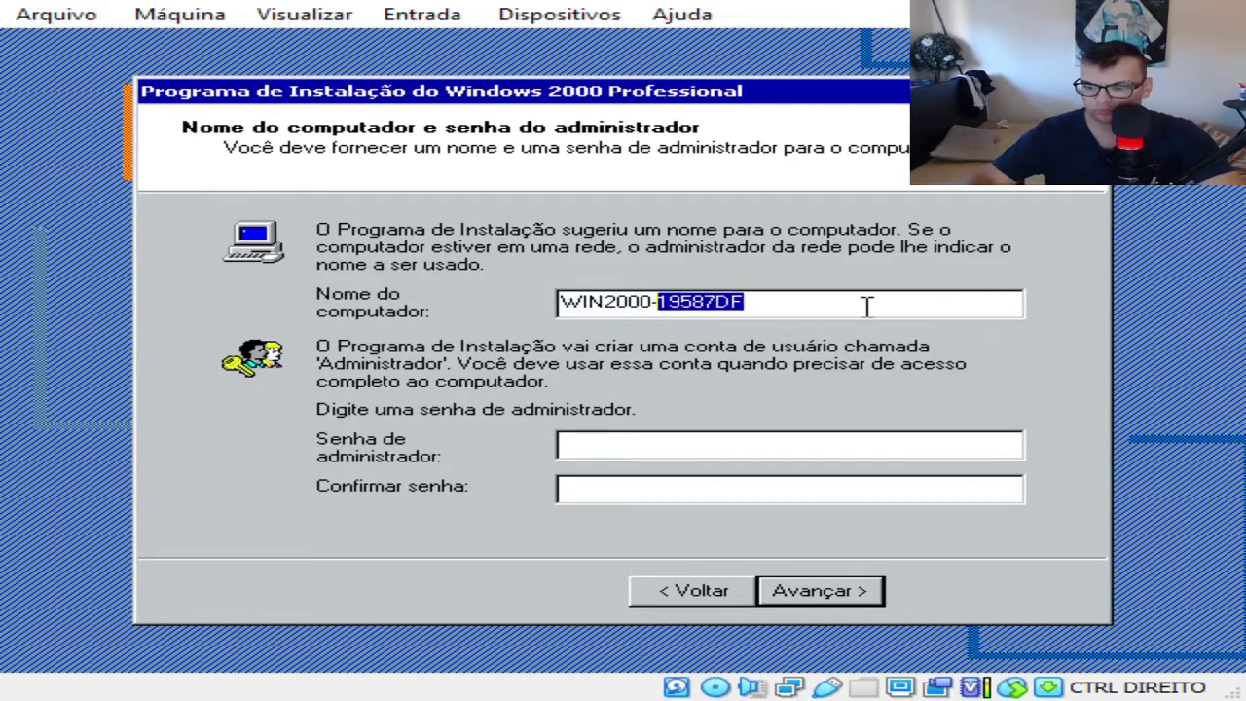
type("PC")
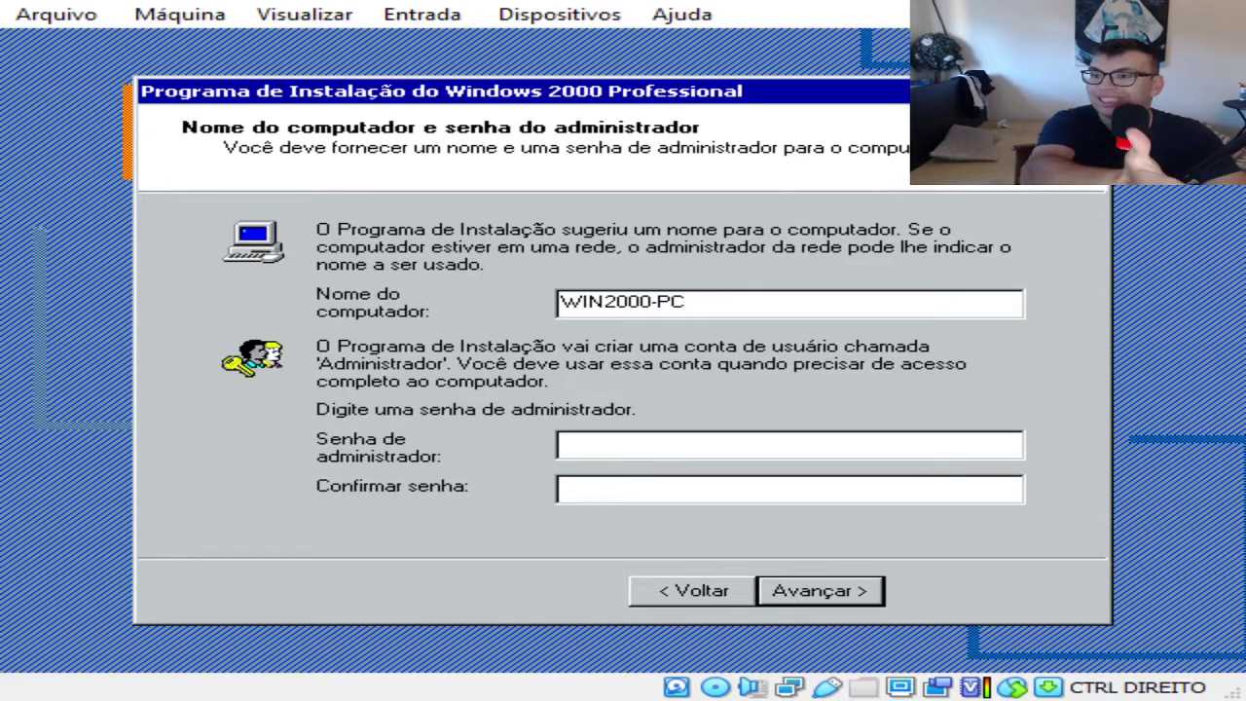
left_click(781, 599)
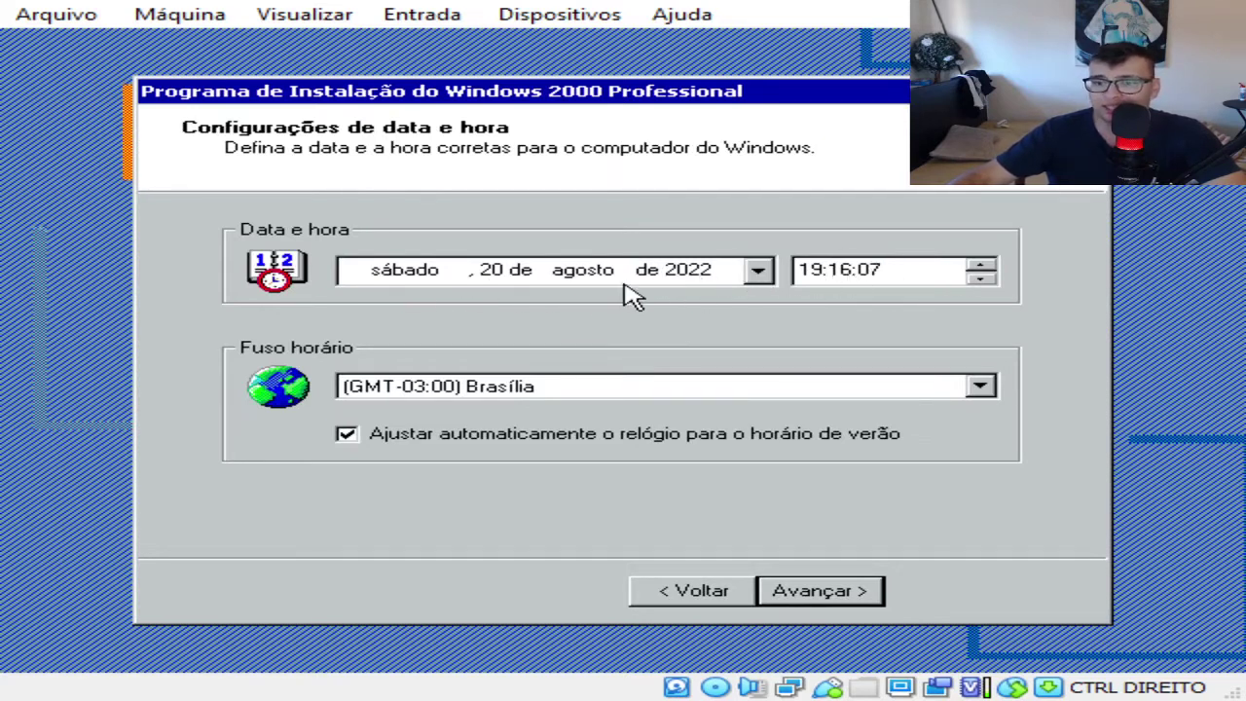
Step: Set the time zone to (GMT) Hora de Greenwich: Dublim, Edimburgo, Lisboa, Londres and continue the setup
left_click(459, 395)
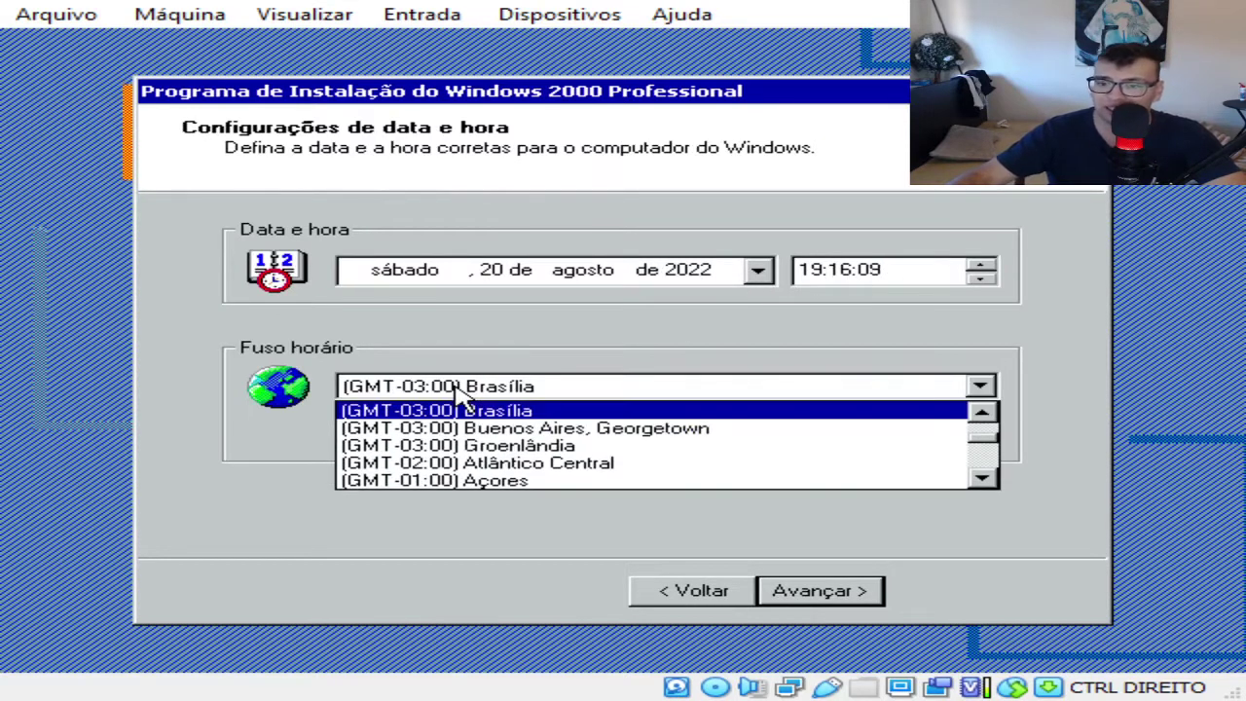
scroll(507, 458, "down", 1)
scroll(503, 447, "down", 1)
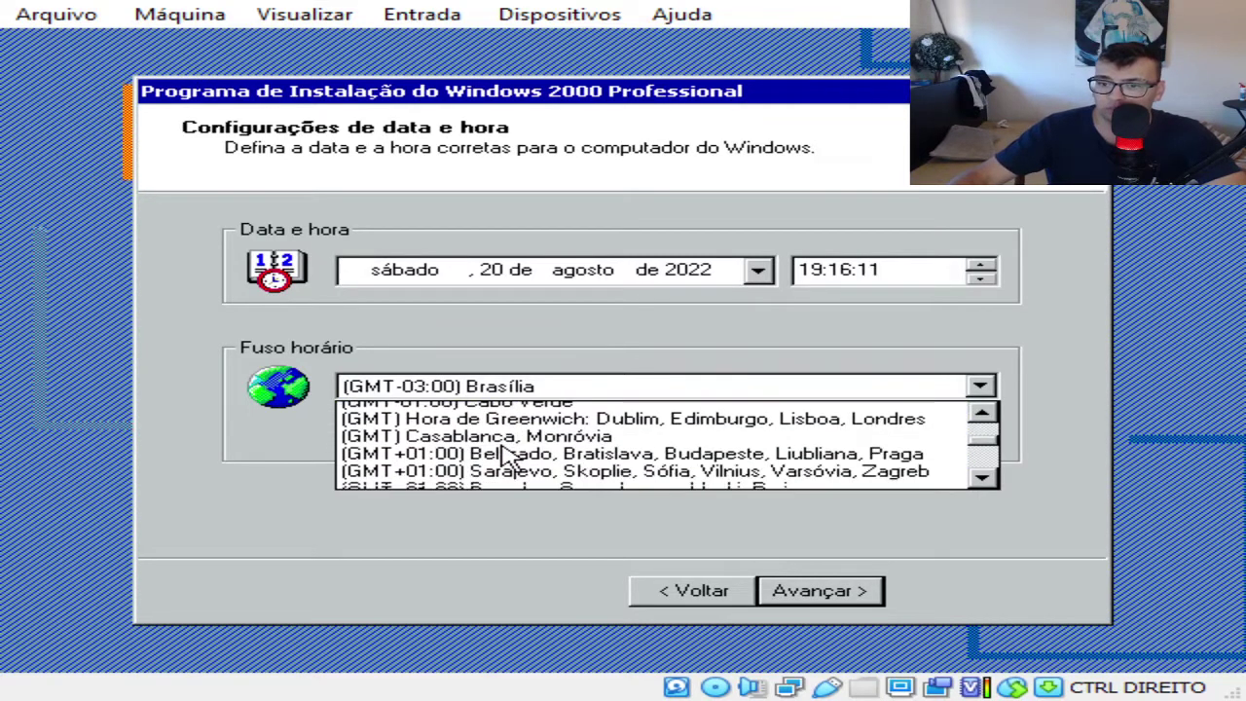
scroll(571, 444, "up", 1)
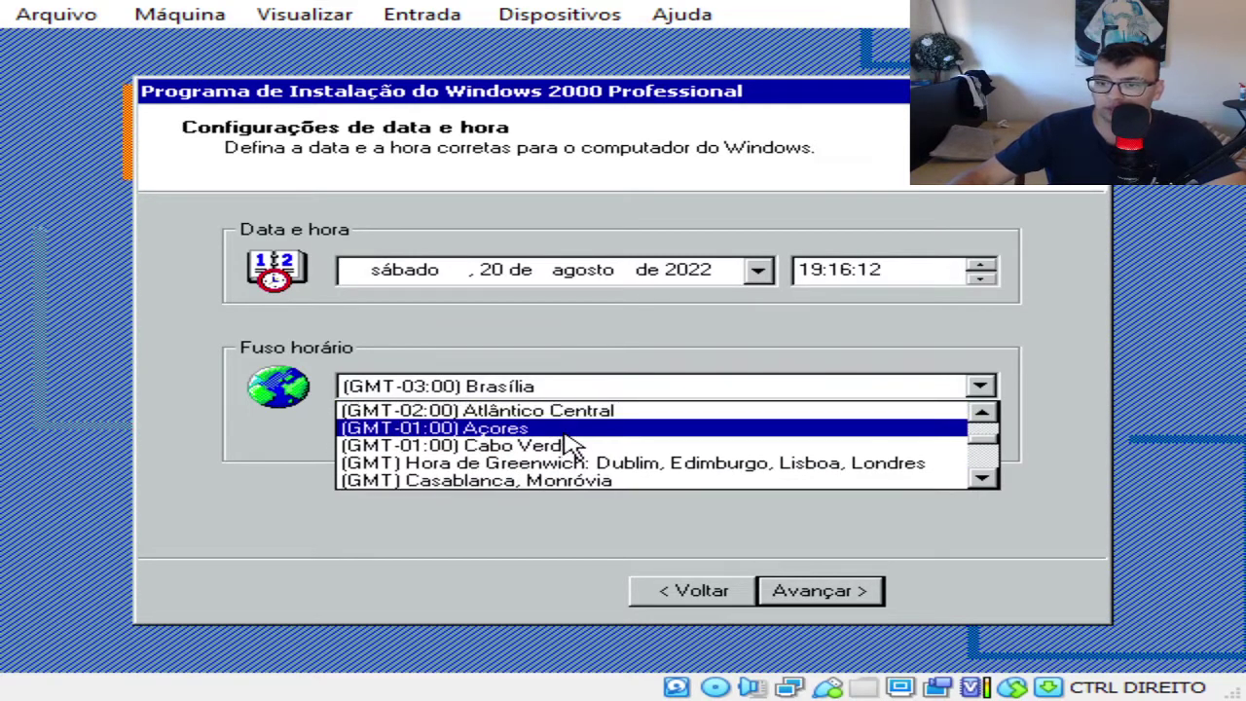
left_click(867, 464)
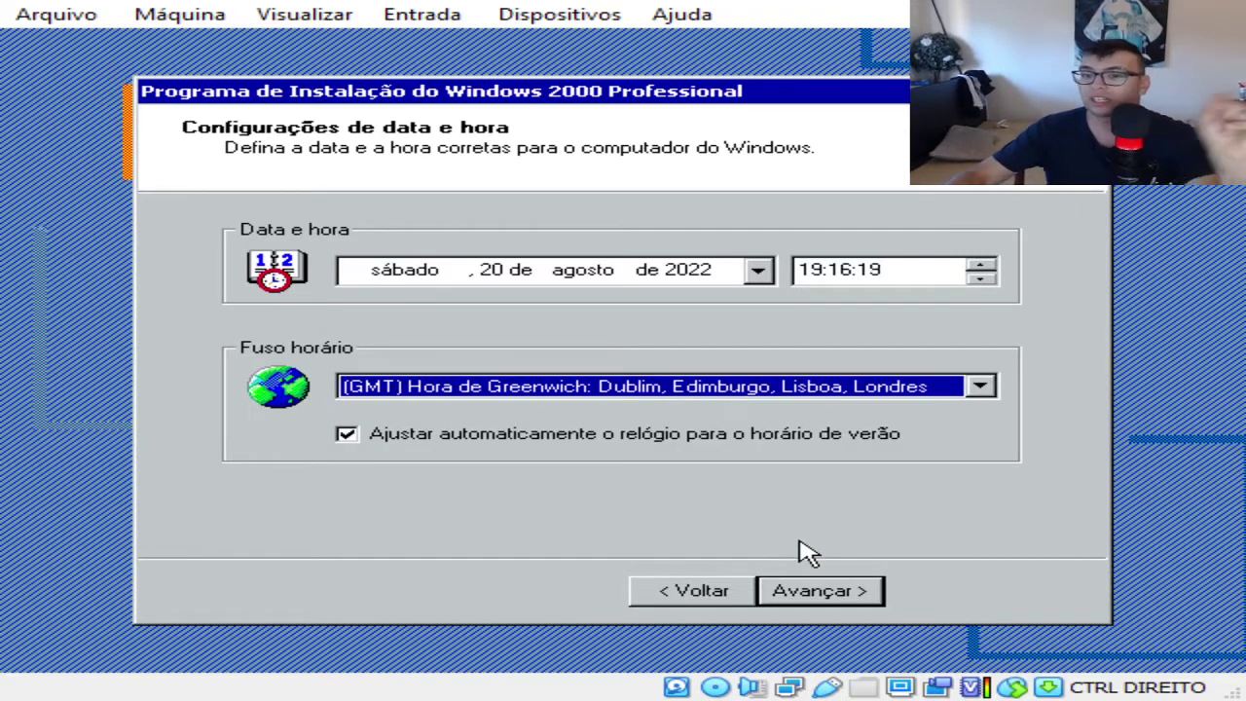
left_click(835, 595)
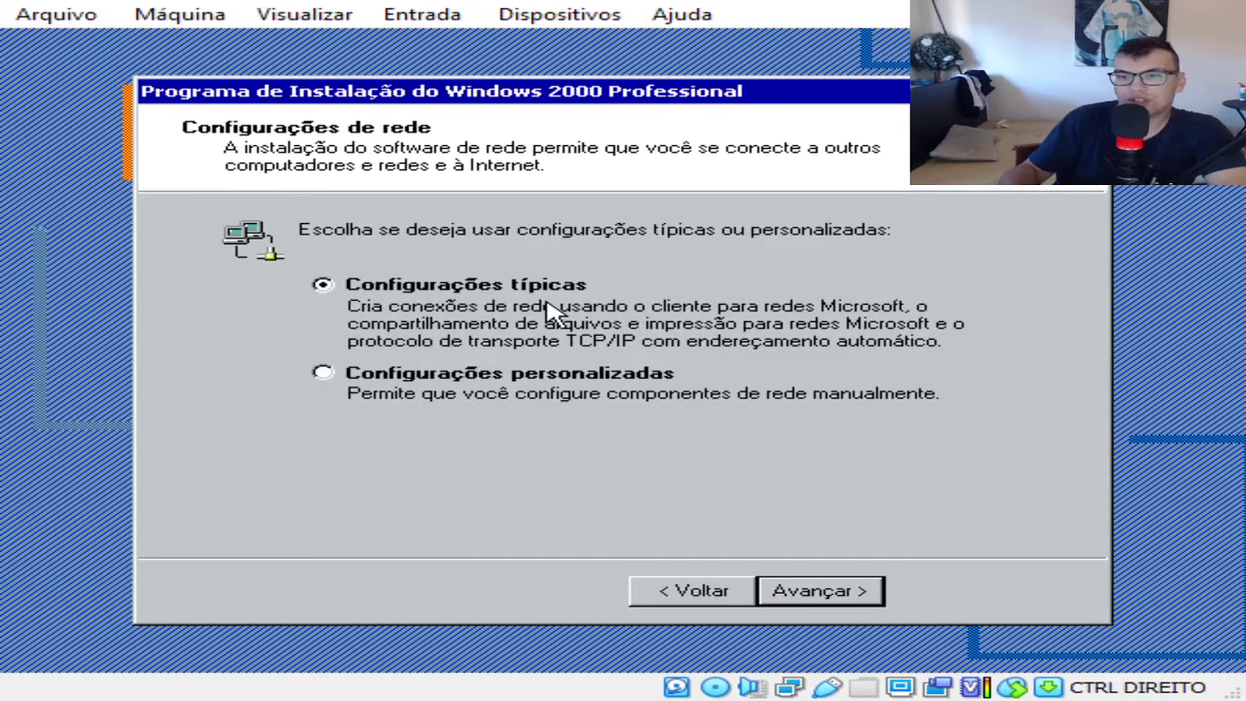
Step: Choose custom network settings and continue with the Microsoft client, file and printer sharing and TCP/IP components enabled
left_click(431, 372)
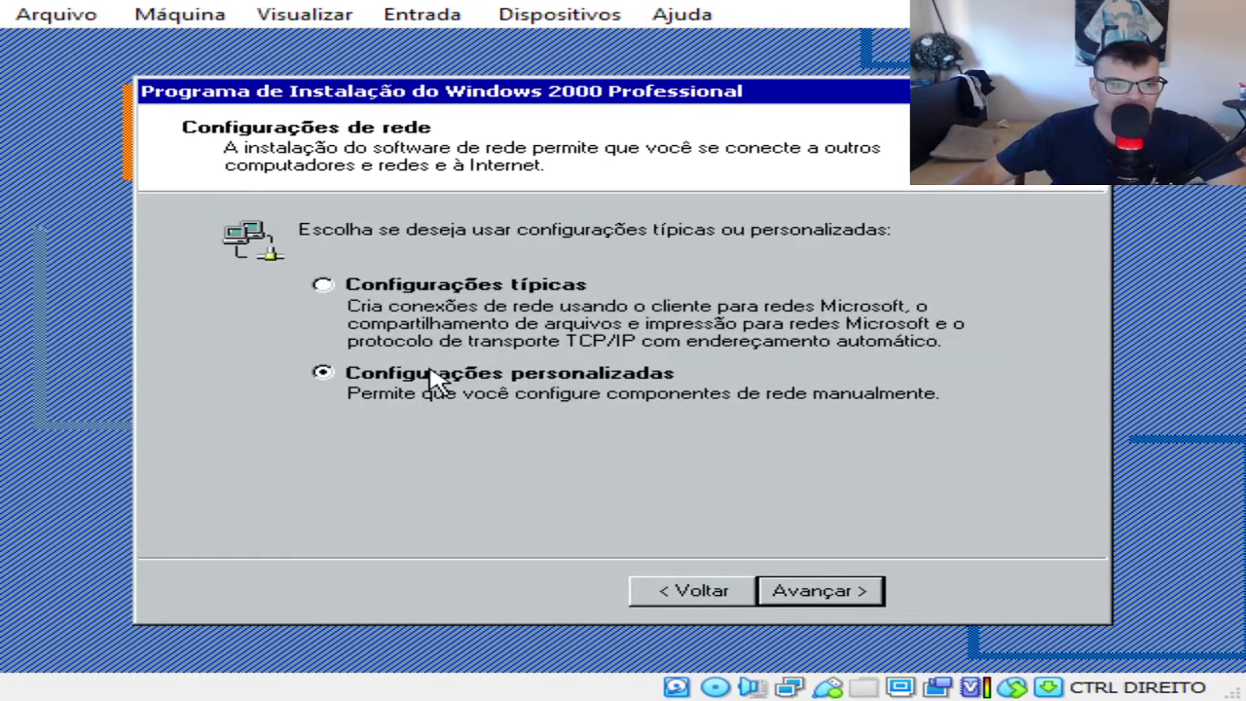
left_click(804, 596)
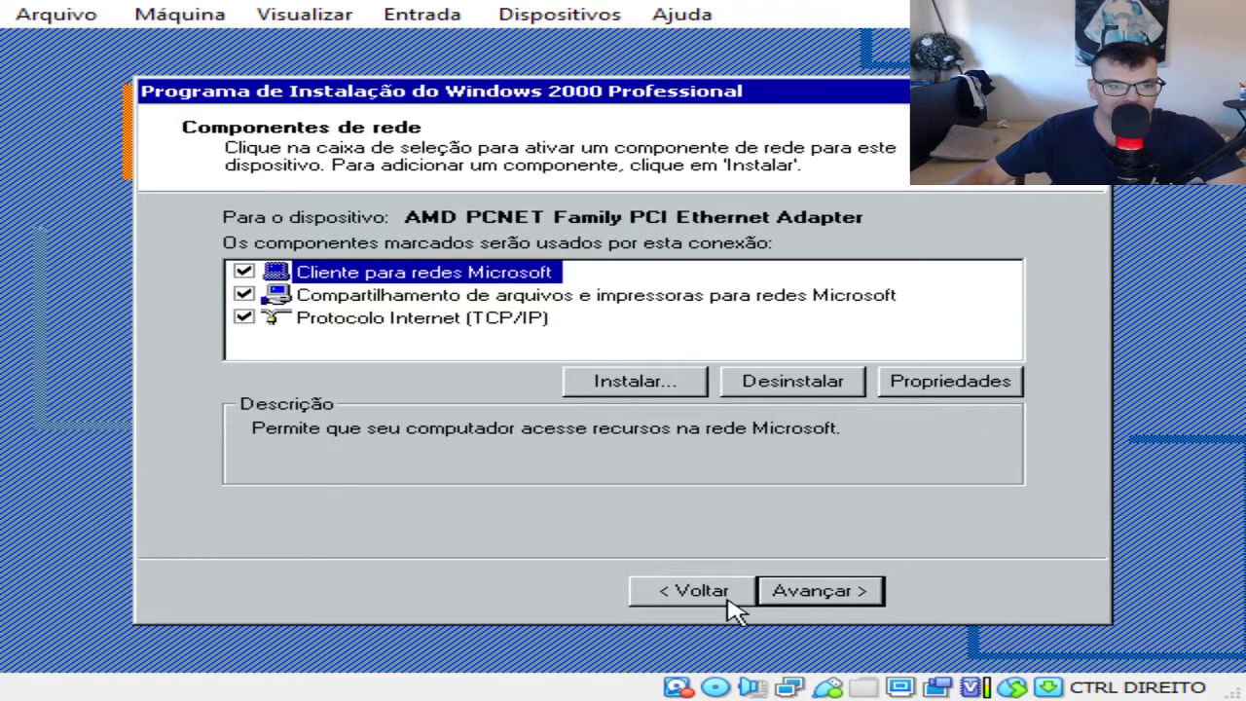
left_click(725, 599)
left_click(818, 599)
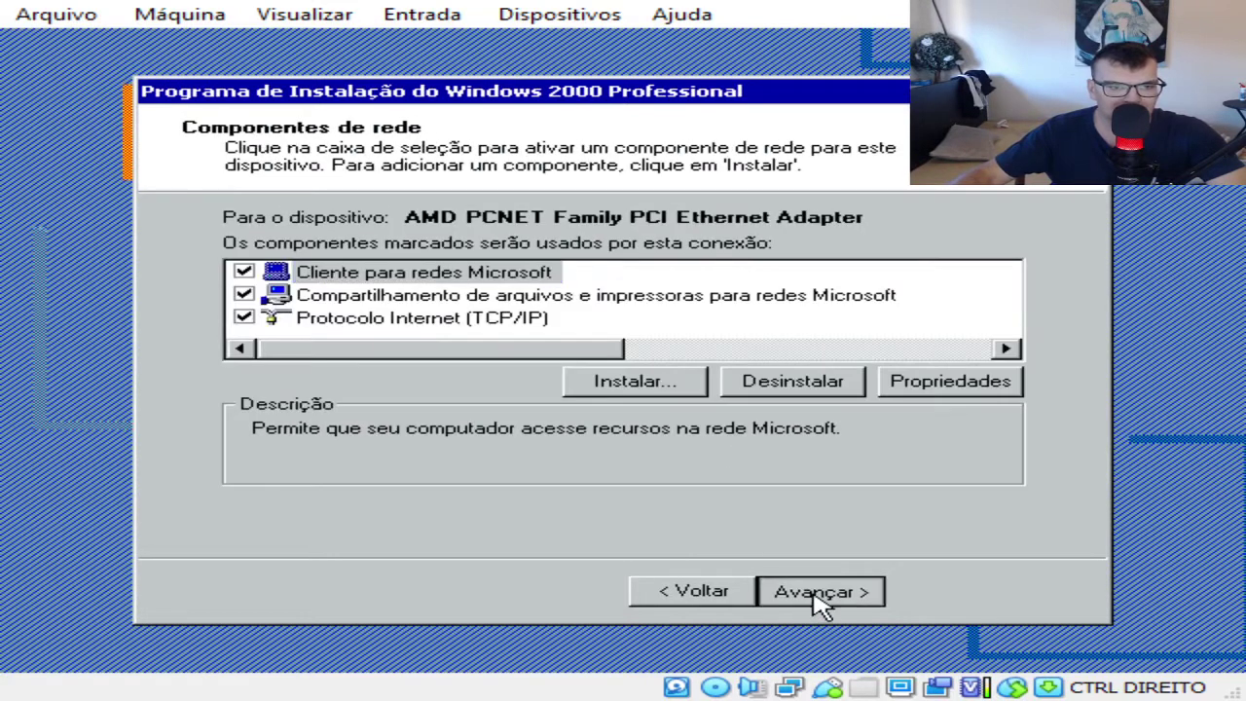
left_click(818, 601)
left_click(816, 596)
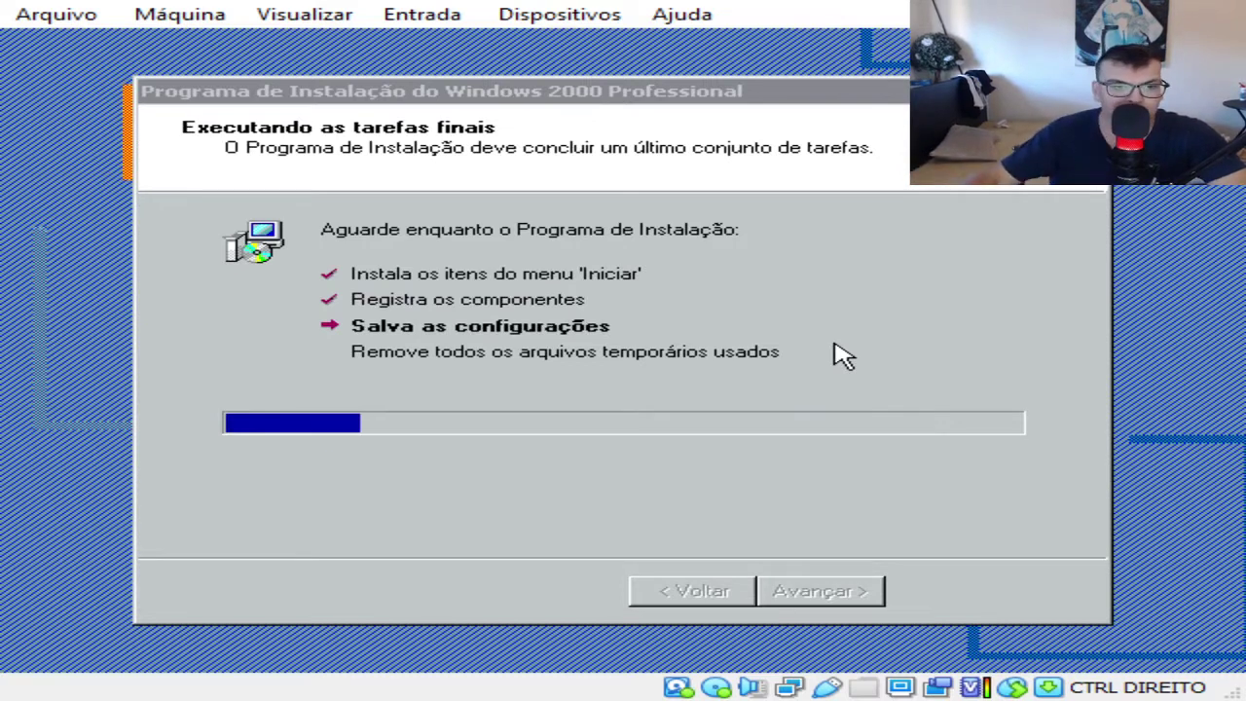
Step: Finish the Windows 2000 setup wizard and restart the computer once the final tasks are done
left_click(494, 93)
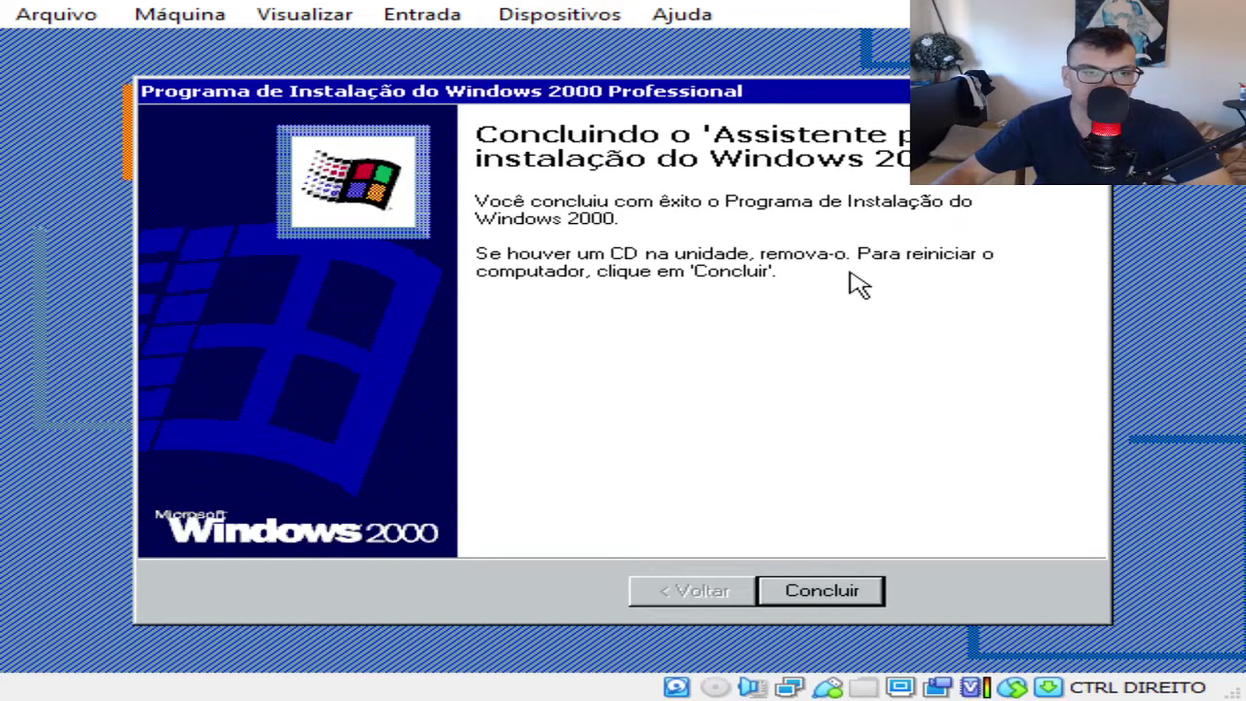
left_click(813, 602)
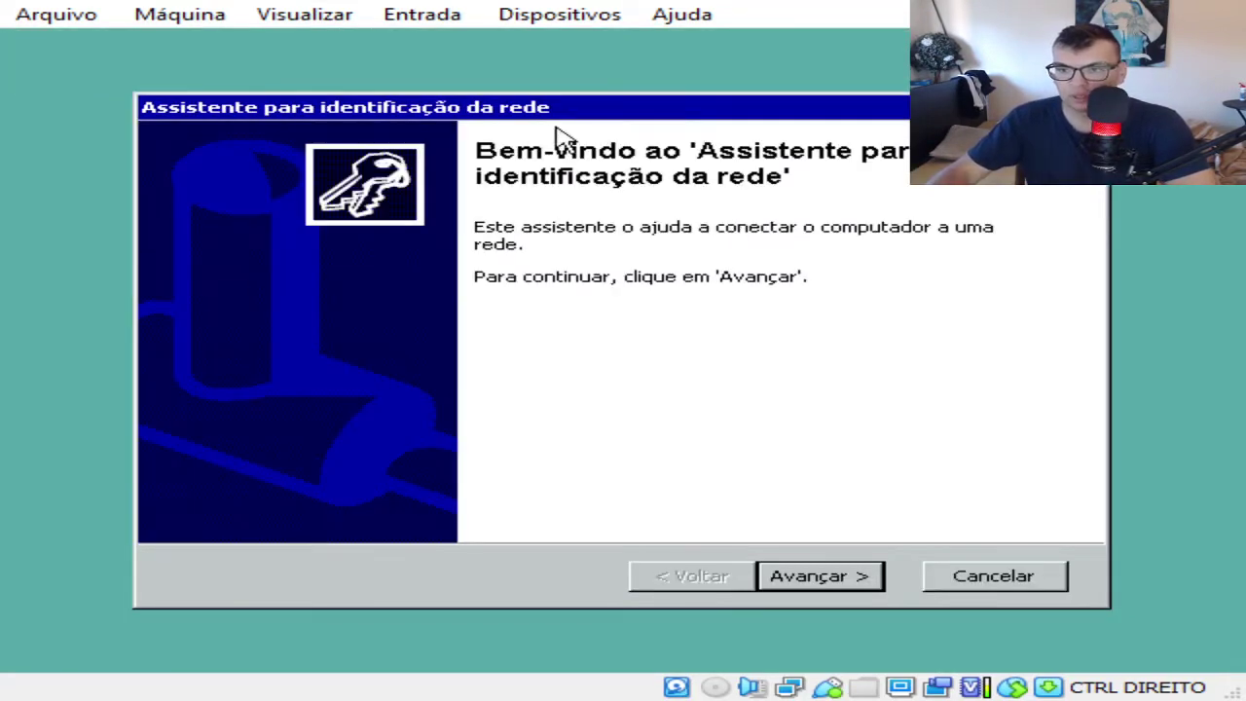
Step: In the network identification wizard, keep automatic logon for the user Win2000 with a blank password and continue
left_click_drag(515, 117, 426, 122)
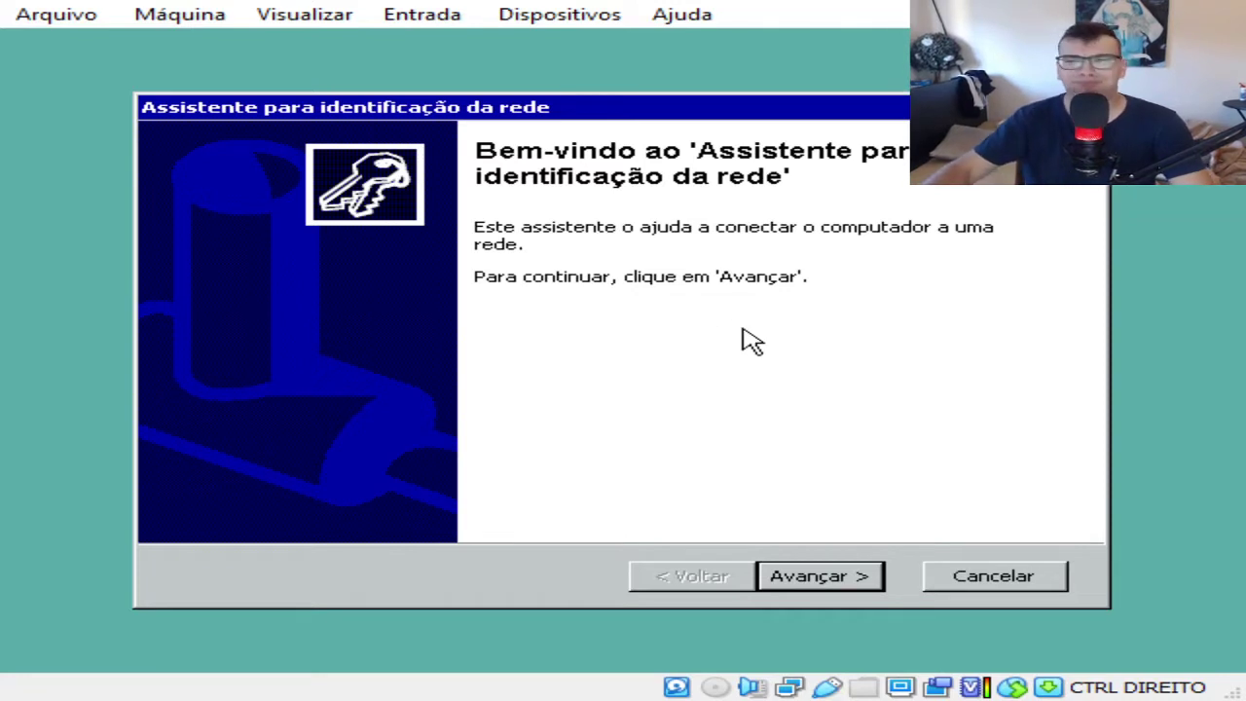
left_click(821, 576)
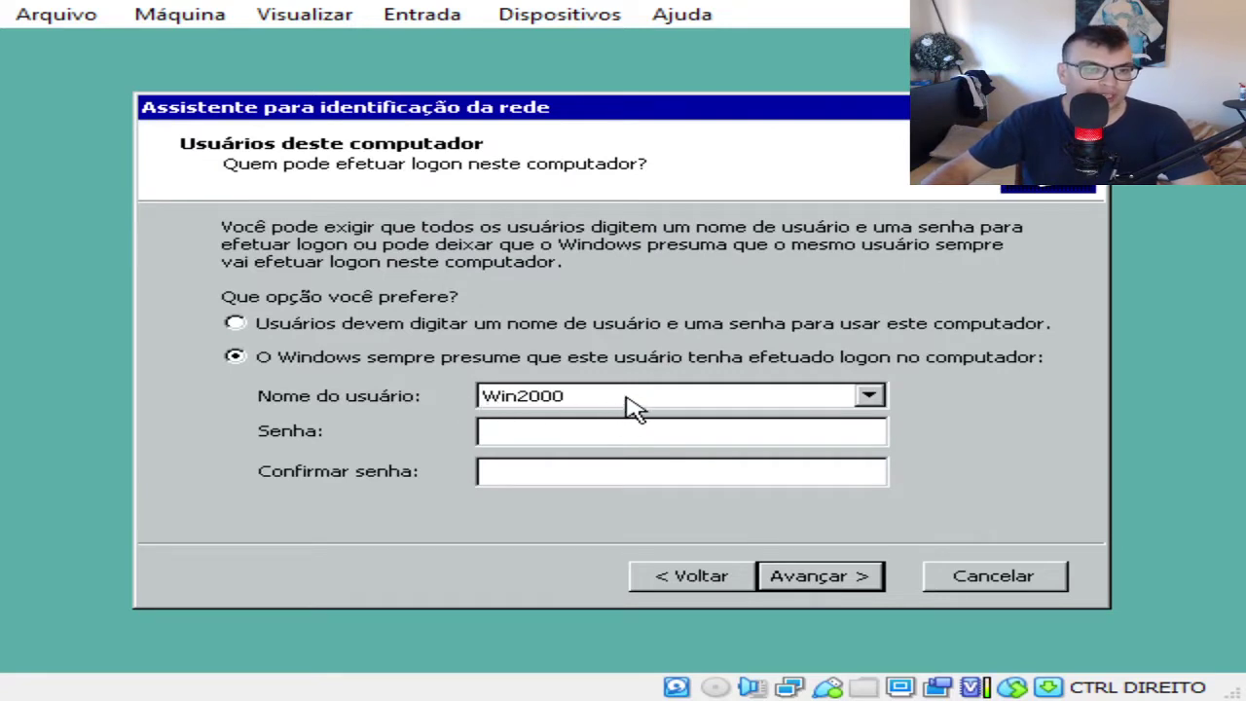
left_click(770, 402)
left_click(745, 403)
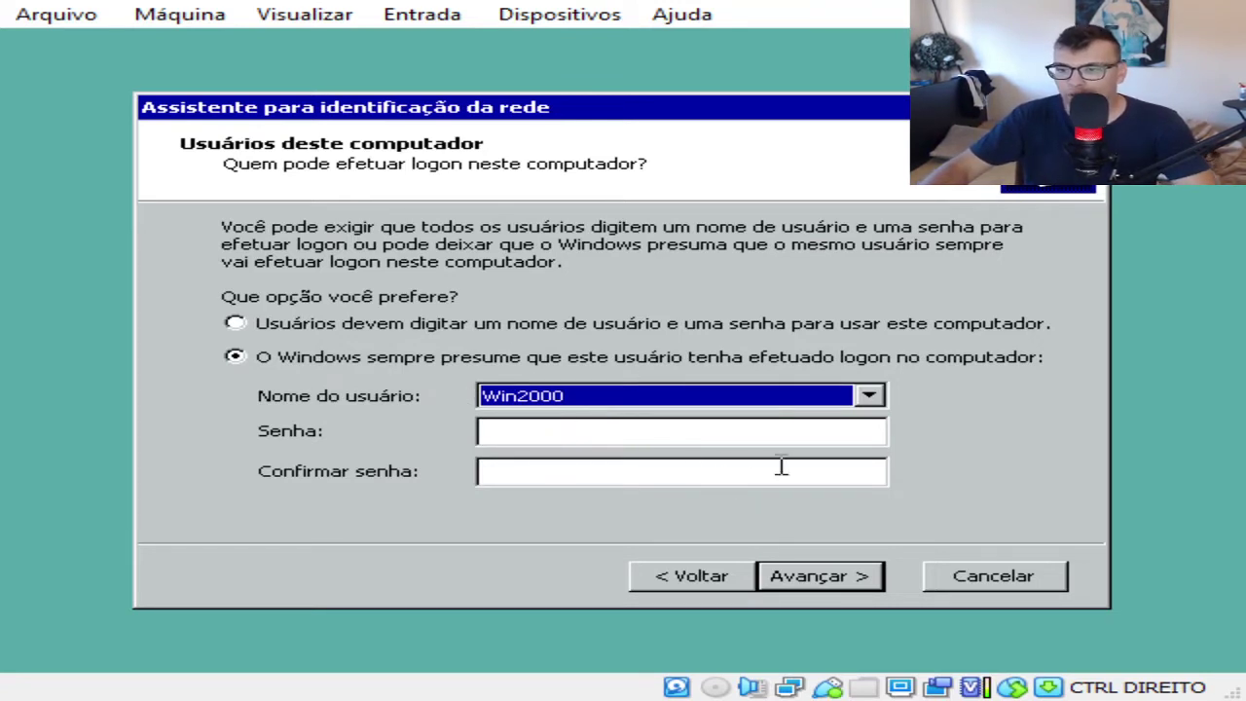
left_click(845, 579)
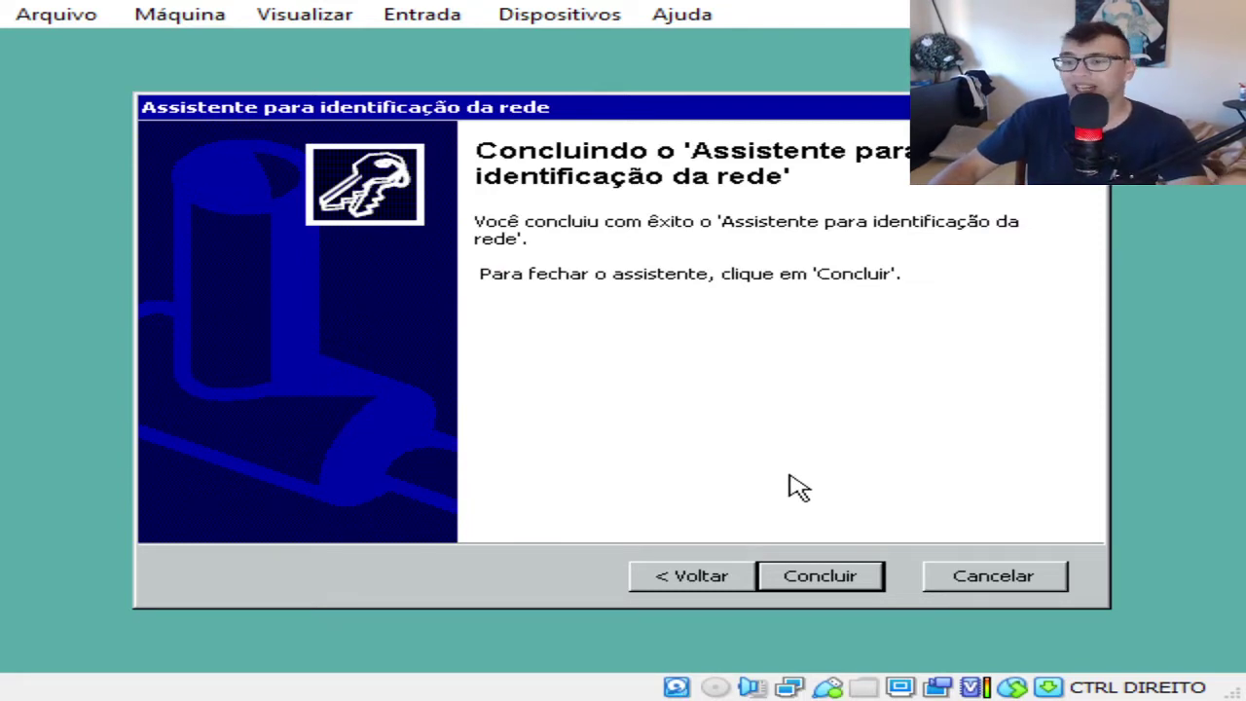
Step: Finish the network identification wizard and exit the Windows 2000 introduction guide
left_click(843, 581)
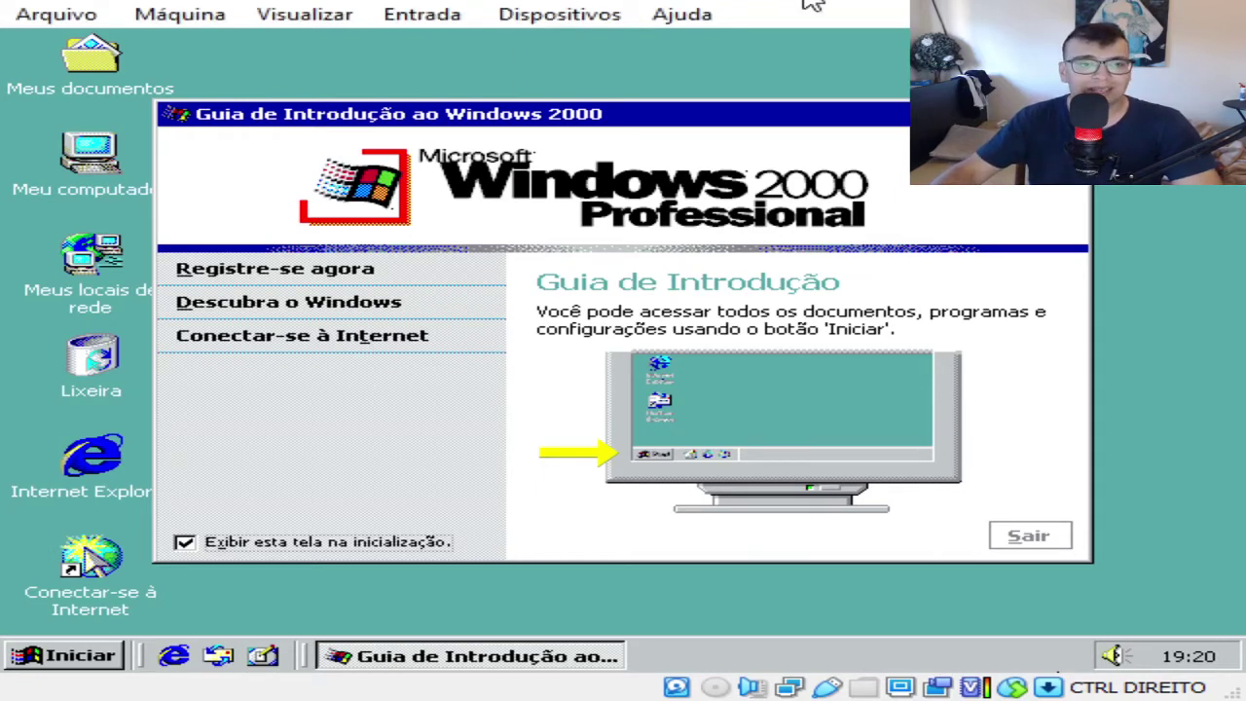
left_click(1040, 540)
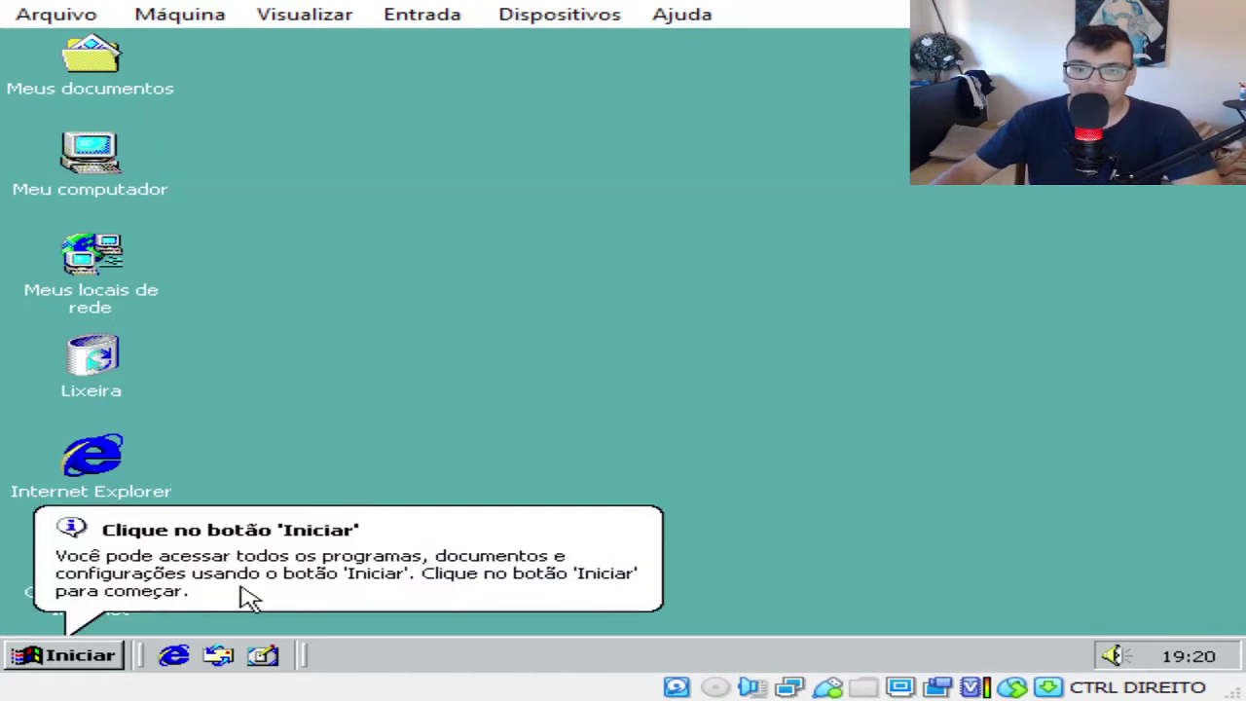
Step: Look over the Start menu entries and the drives in Meu computador, including Disco local (C:), and close the window
left_click(58, 656)
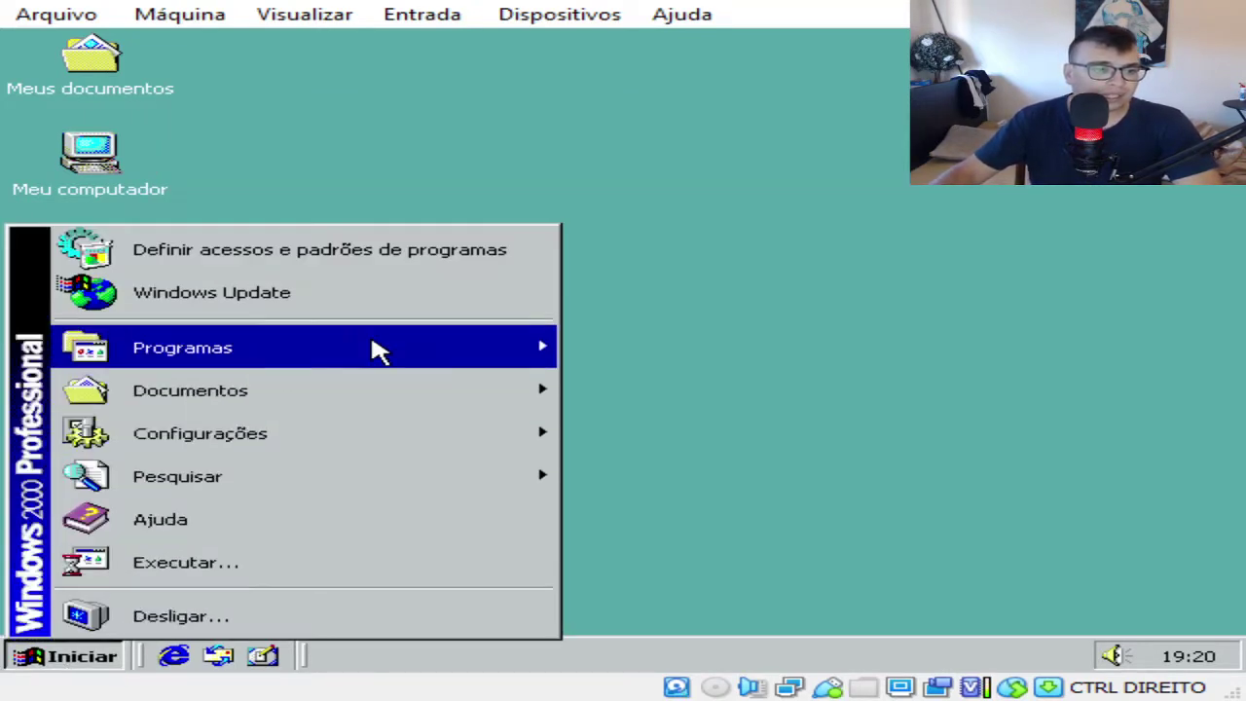
left_click(384, 181)
double_click(73, 178)
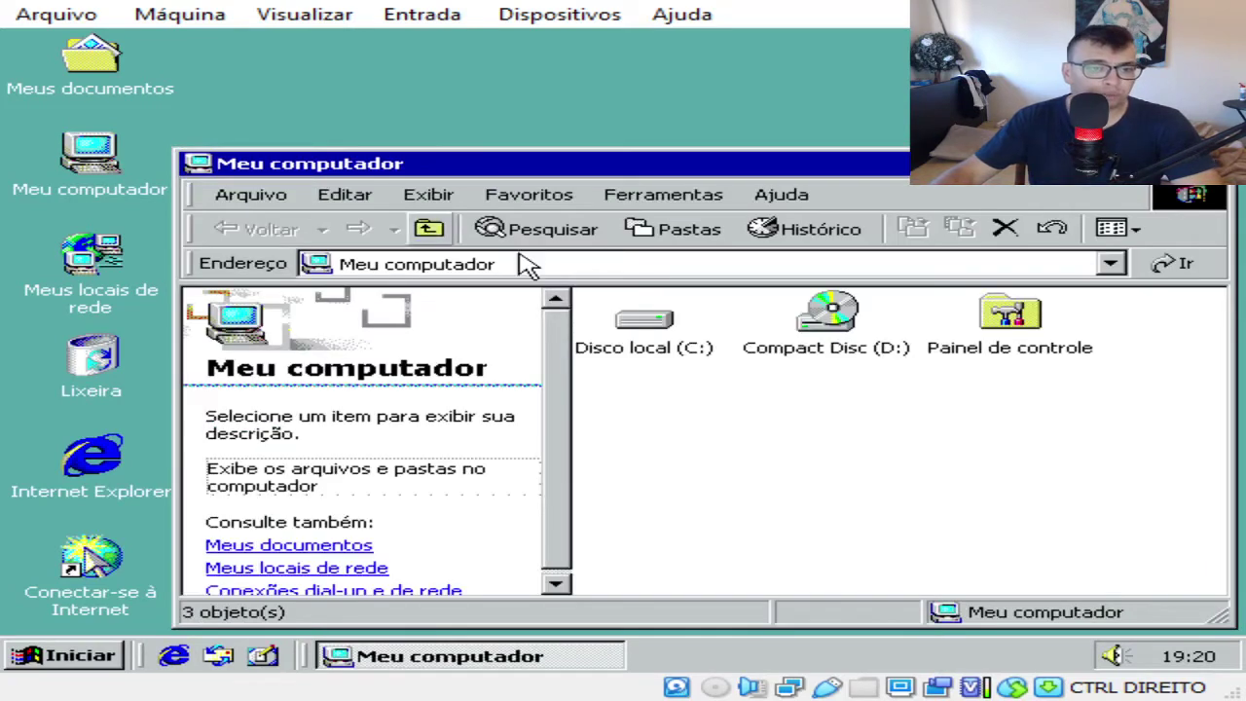
left_click_drag(920, 394, 729, 403)
left_click(642, 336)
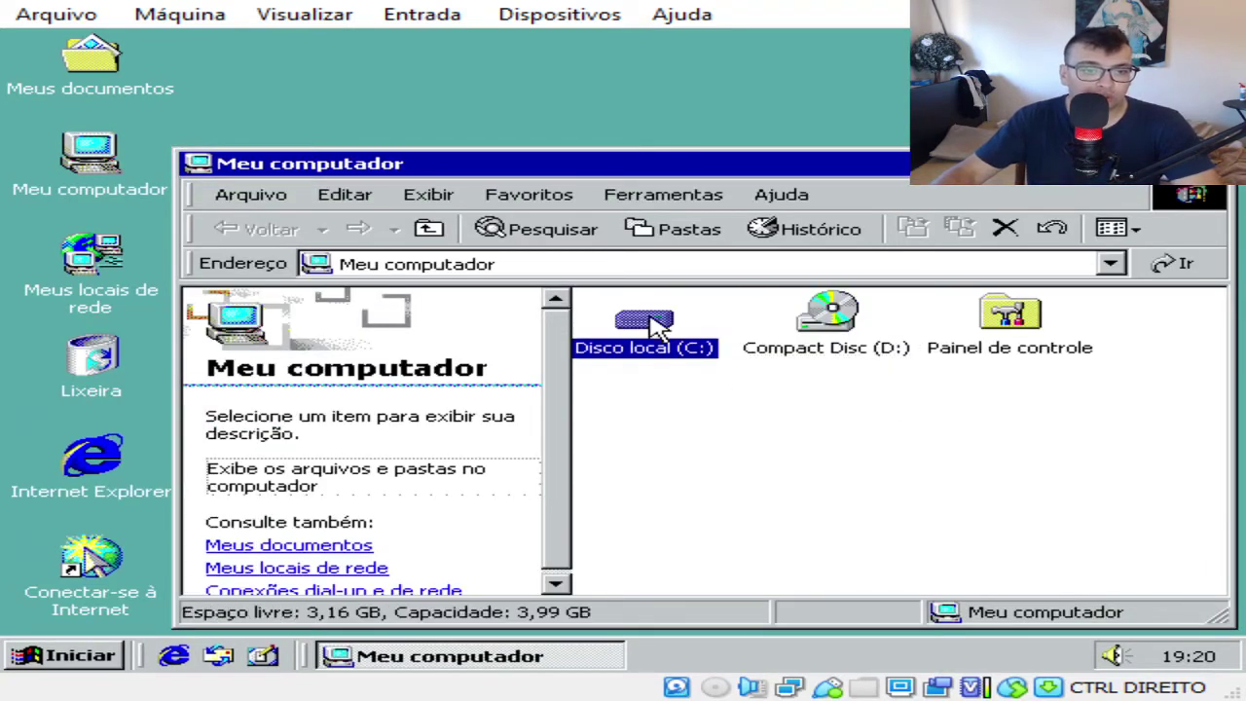
key("alt+F4")
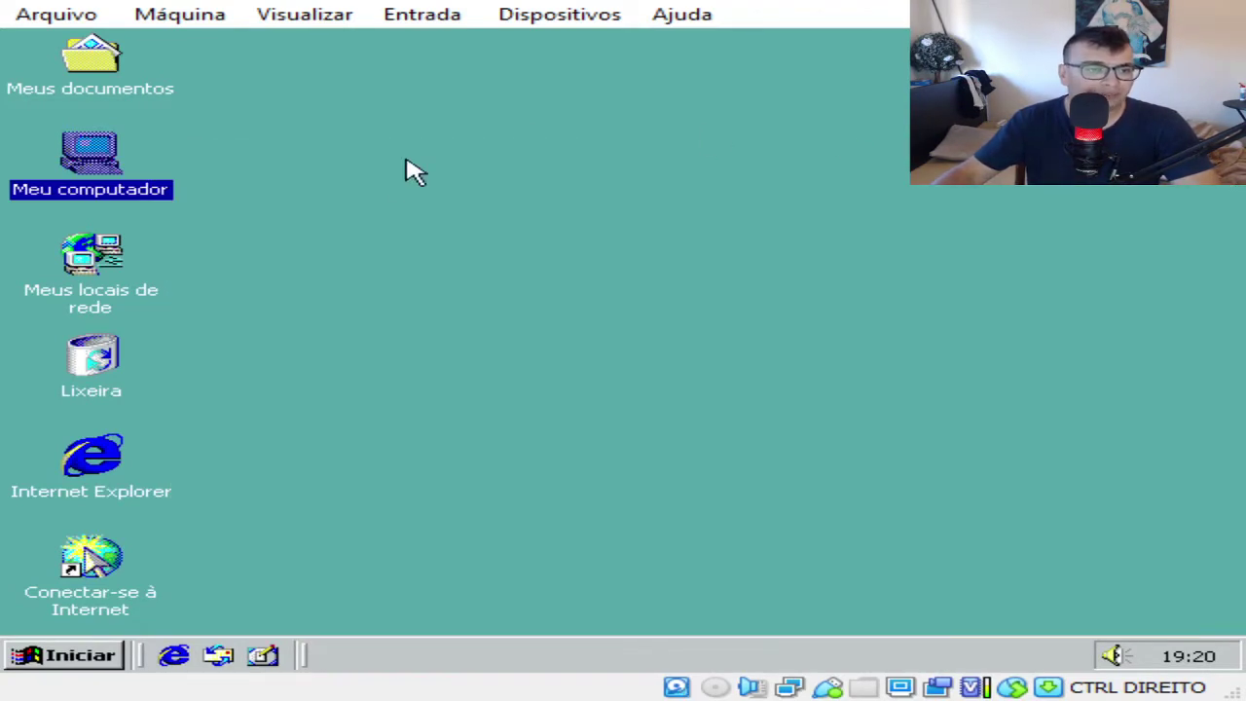
Step: Open the Device Manager in the computer's management console and check the entries under Outros dispositivos
right_click(73, 166)
left_click(195, 251)
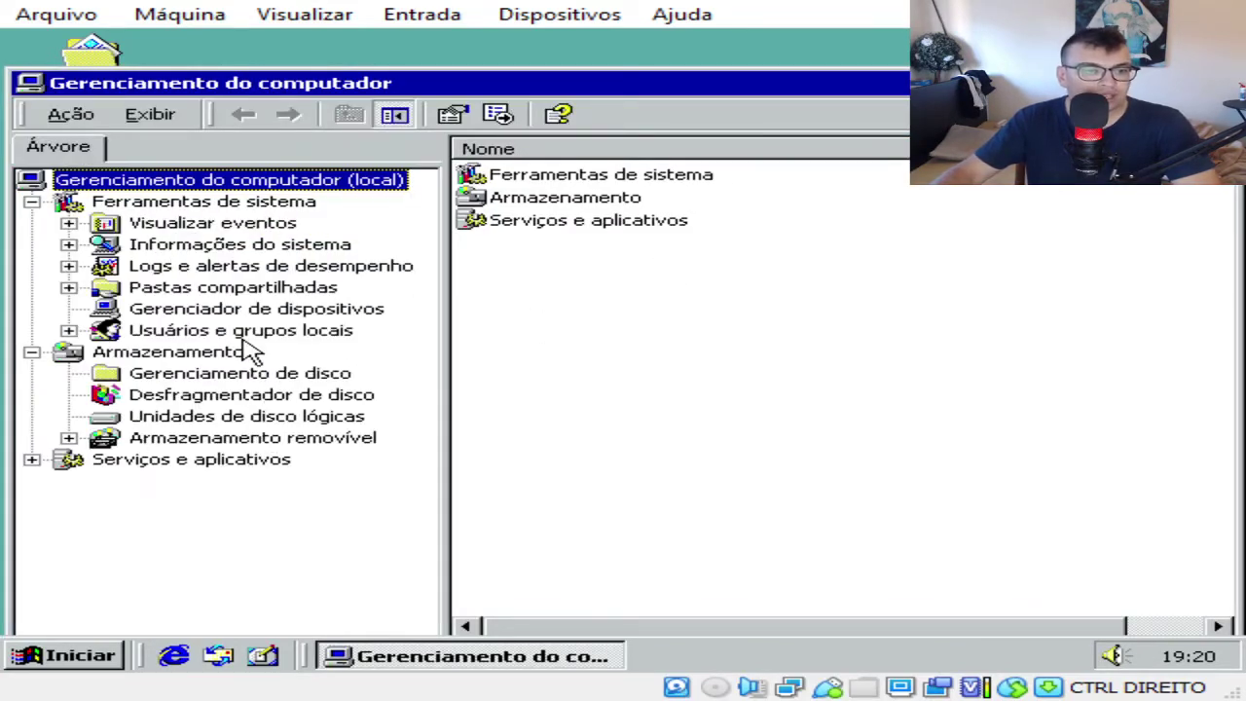
left_click(292, 308)
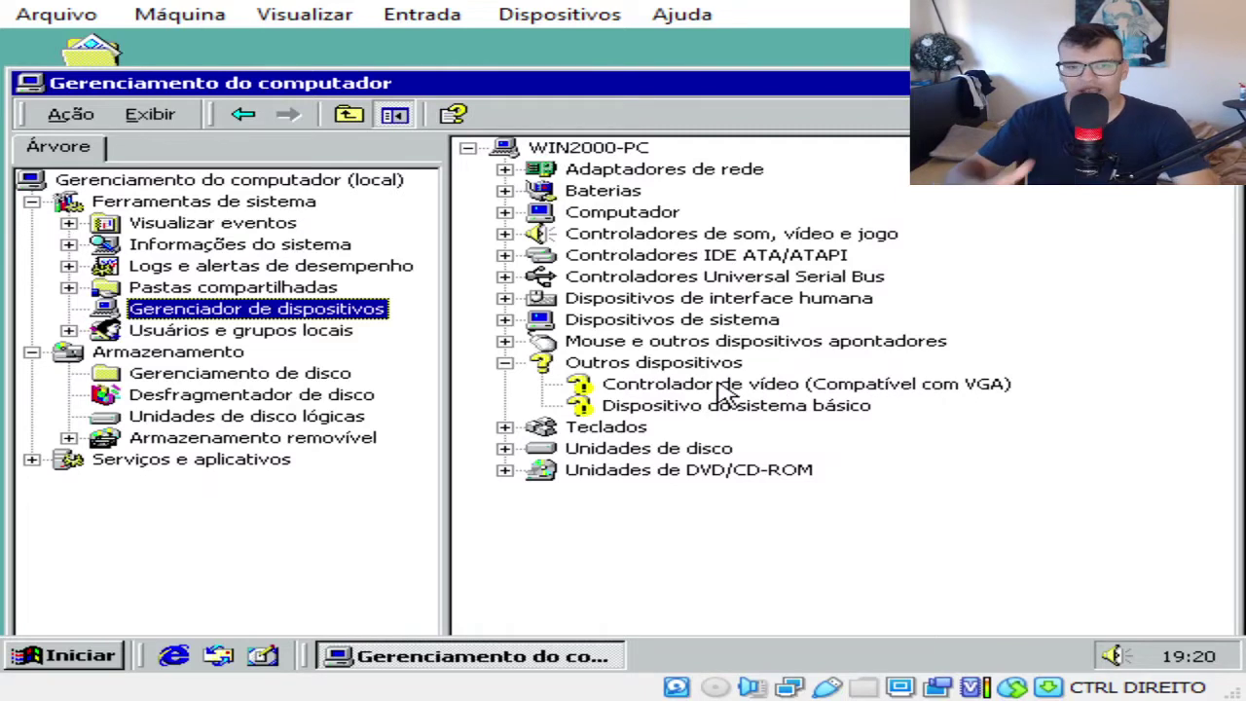
left_click(596, 388)
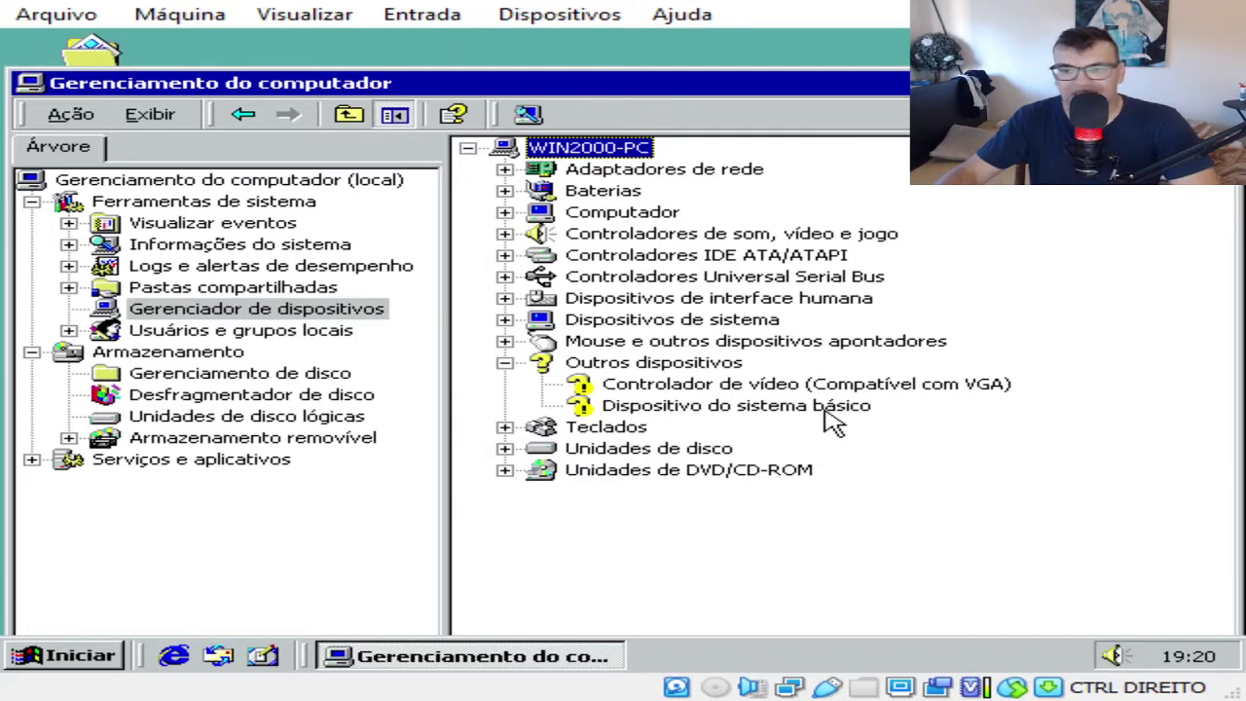
Step: Examine the pointing devices and the sound, video and game controllers, and close the computer management console
left_click(504, 427)
left_click(504, 426)
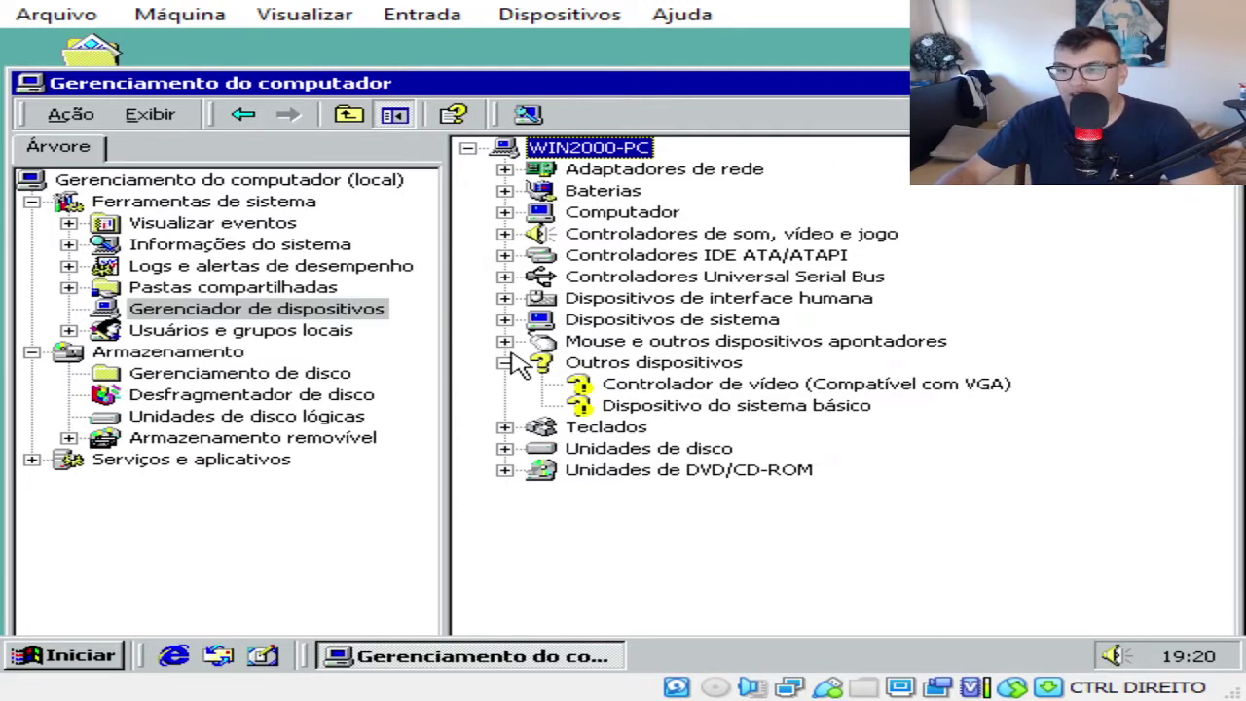
left_click(504, 341)
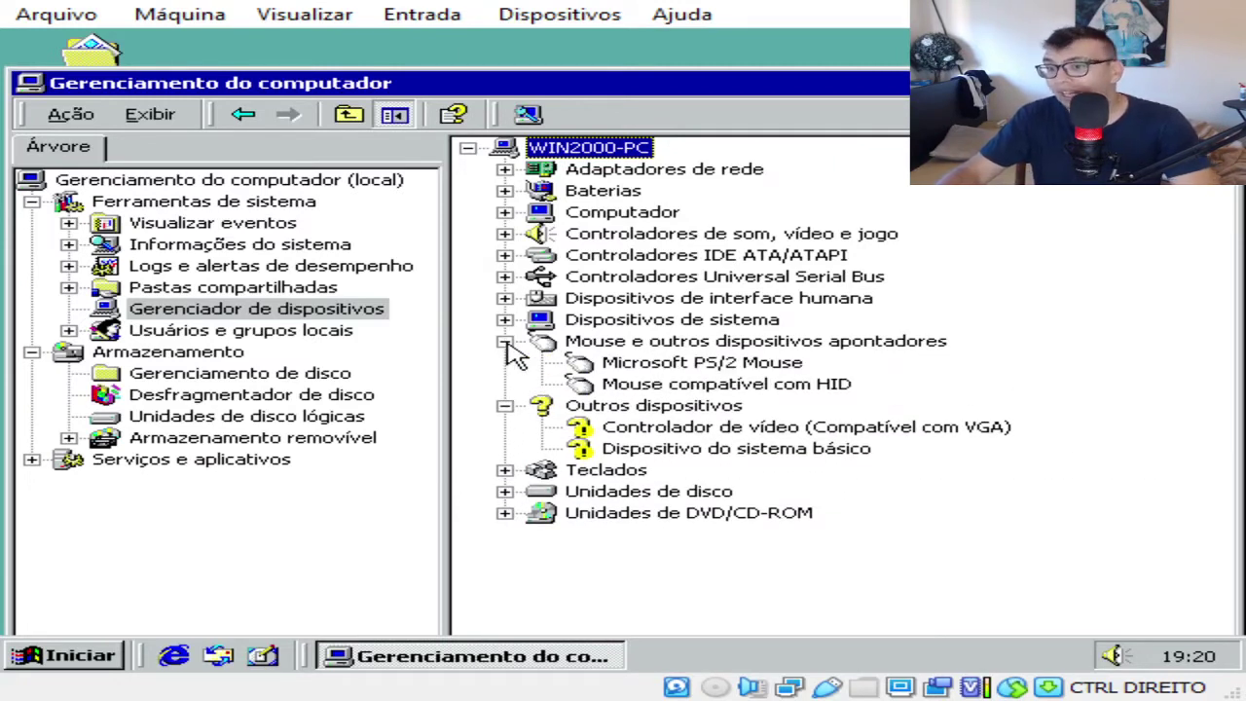
left_click(504, 340)
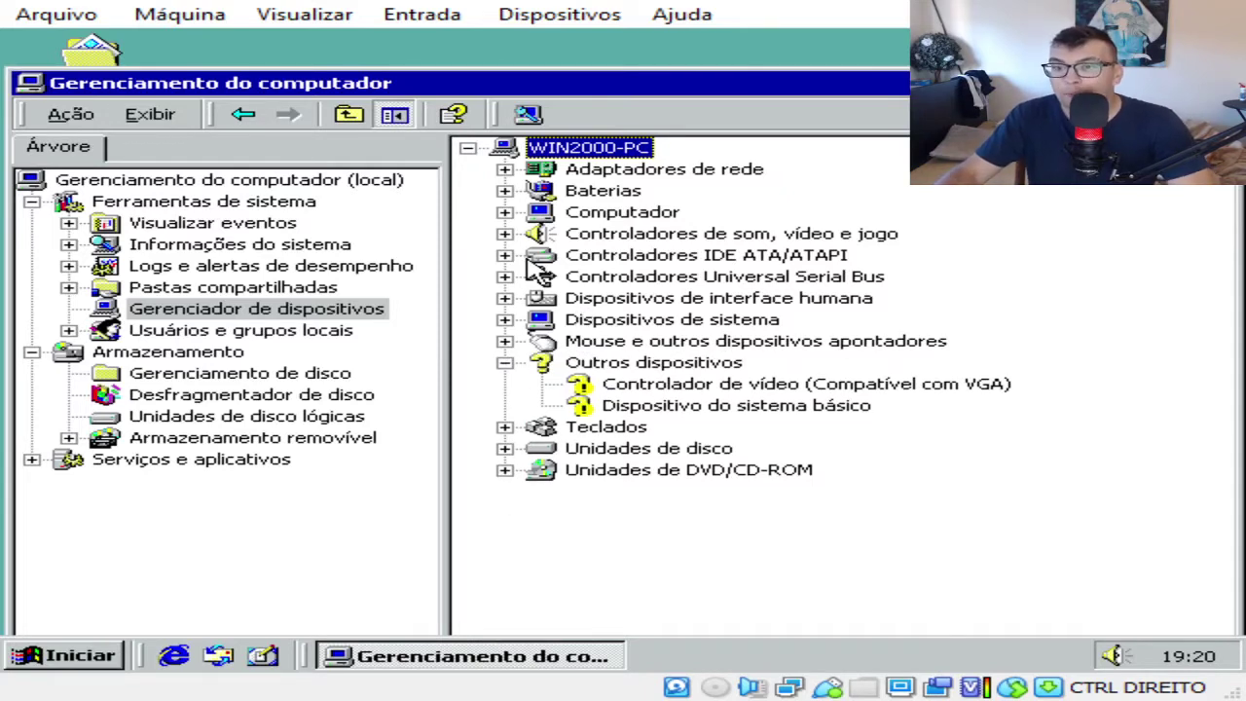
left_click(505, 235)
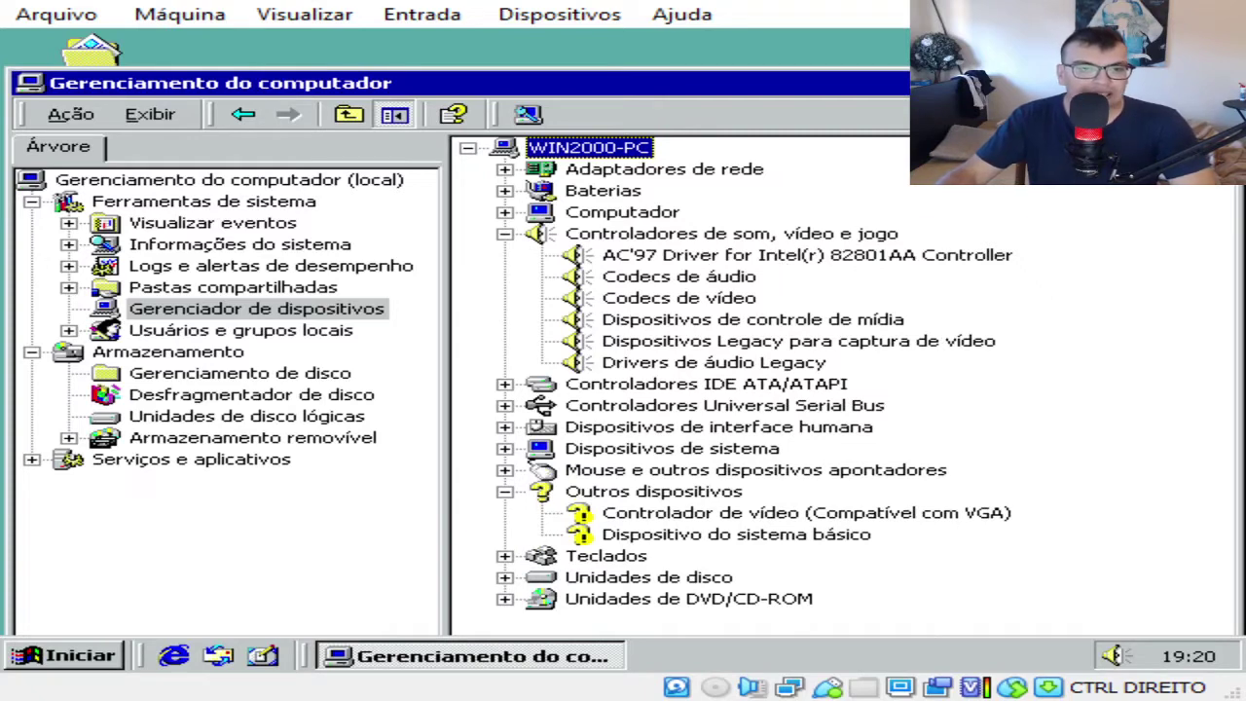
left_click(1229, 83)
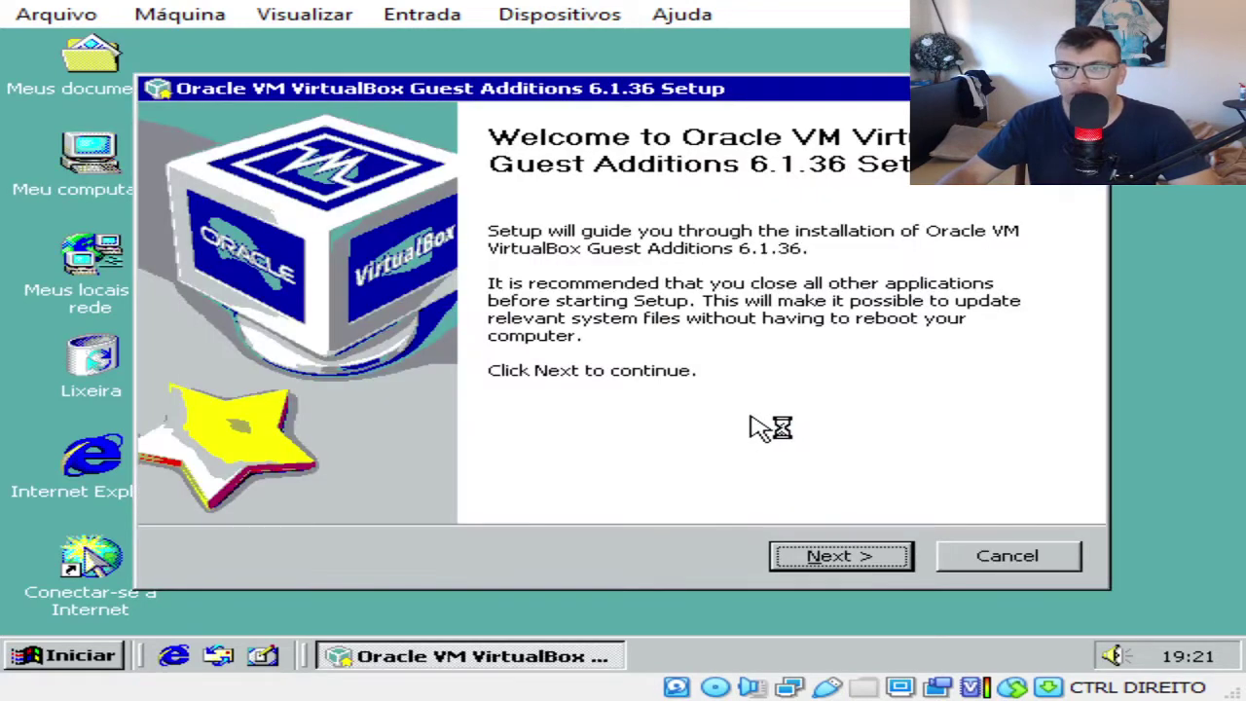
Step: Start installing VirtualBox Guest Additions 6.1.36 in the default folder with the default components
left_click_drag(560, 102, 504, 103)
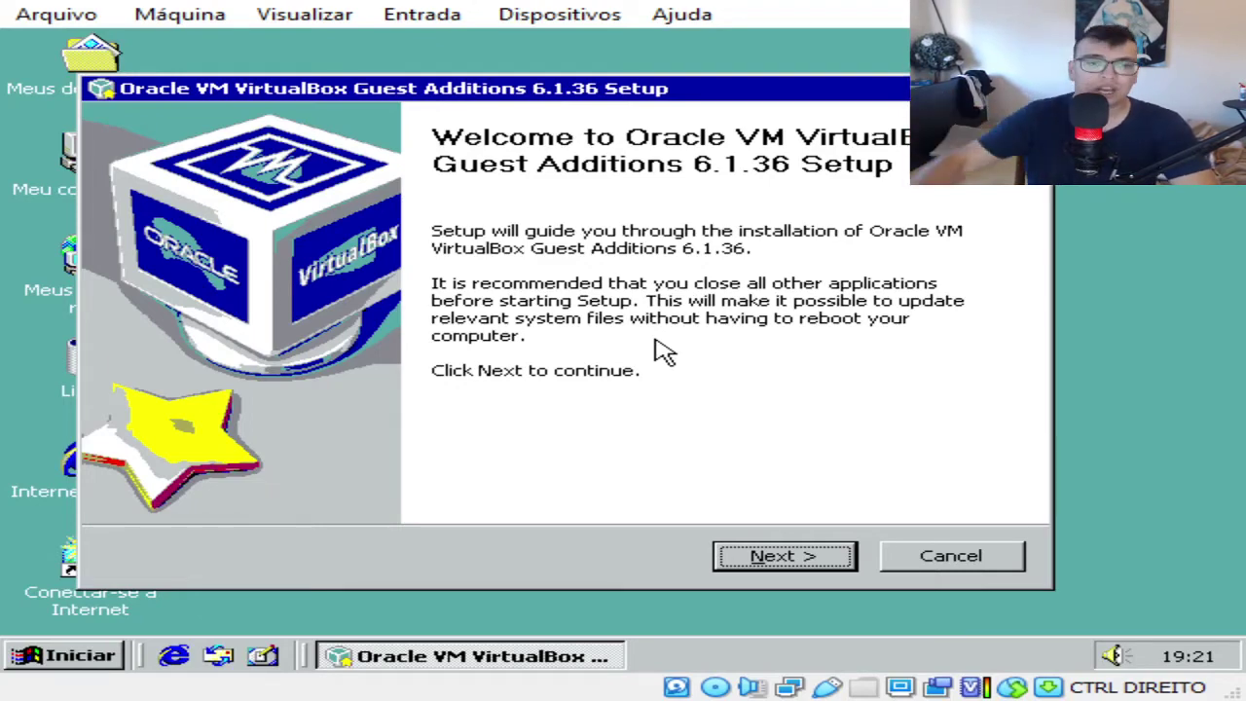
left_click(784, 566)
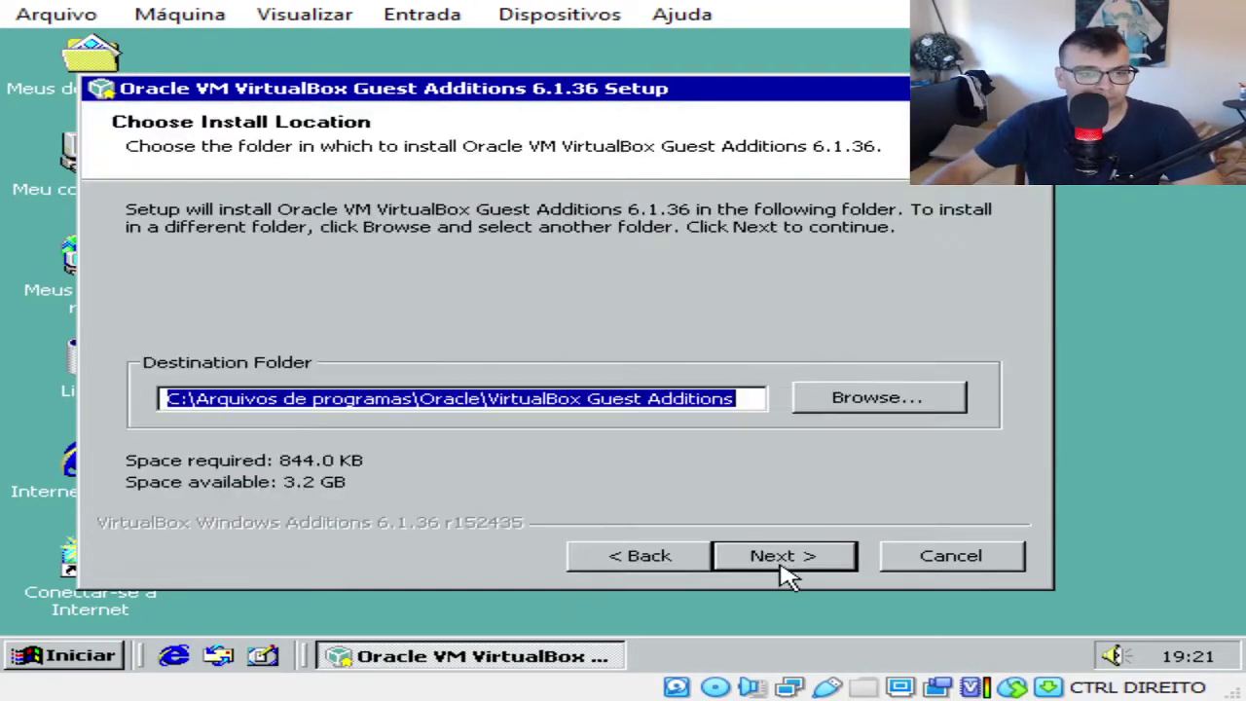
left_click(778, 563)
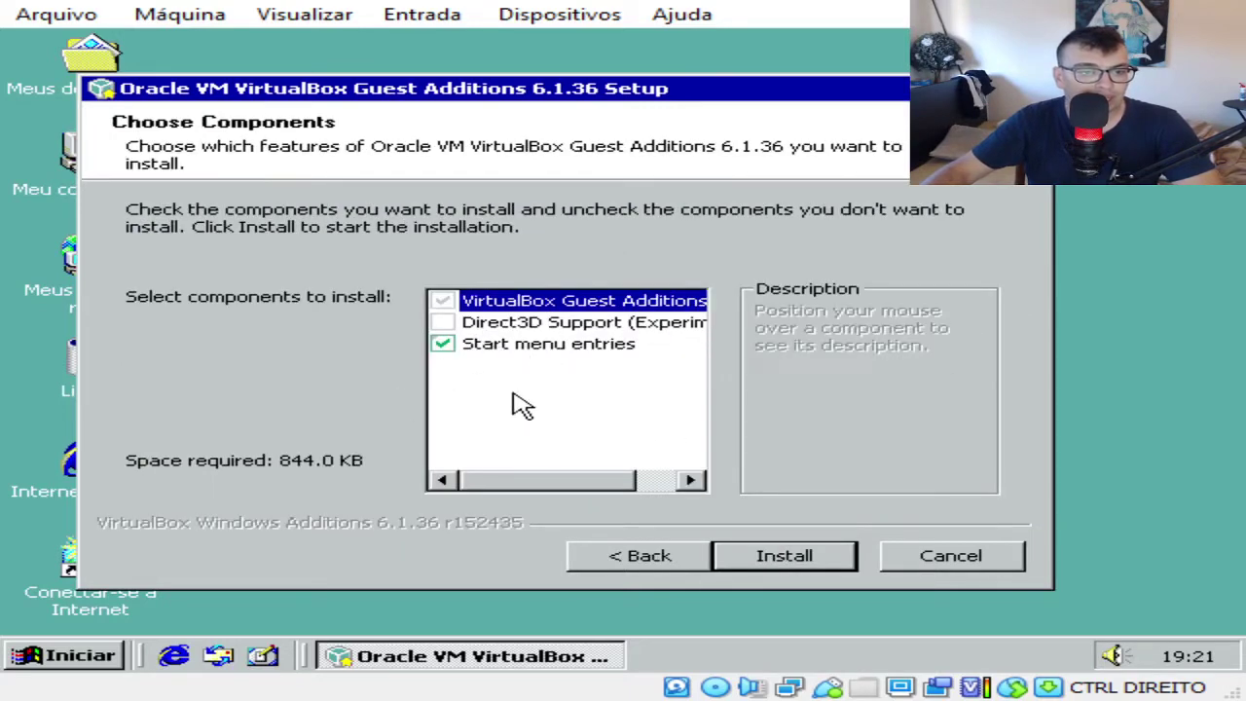
left_click(783, 561)
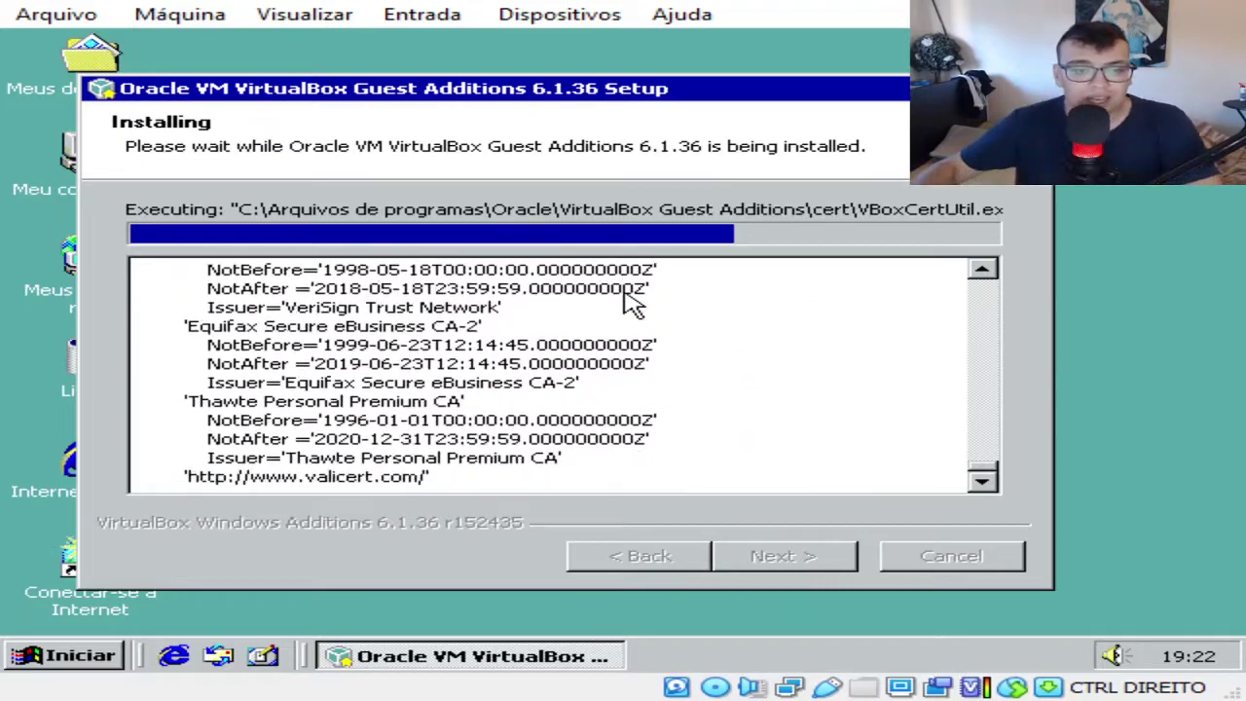
Step: Move the Guest Additions setup window away from the desktop icons and reopen the computer management console during installation
left_click_drag(1002, 479, 1012, 255)
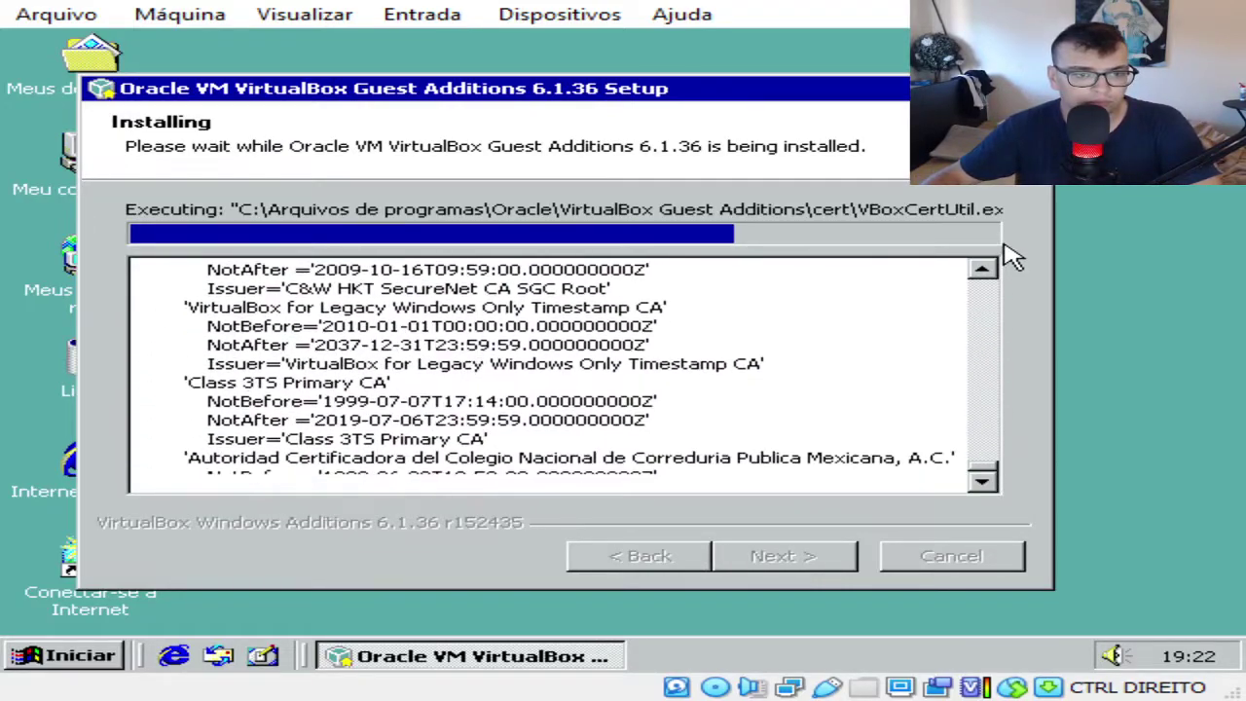
left_click(95, 664)
left_click_drag(793, 105, 731, 70)
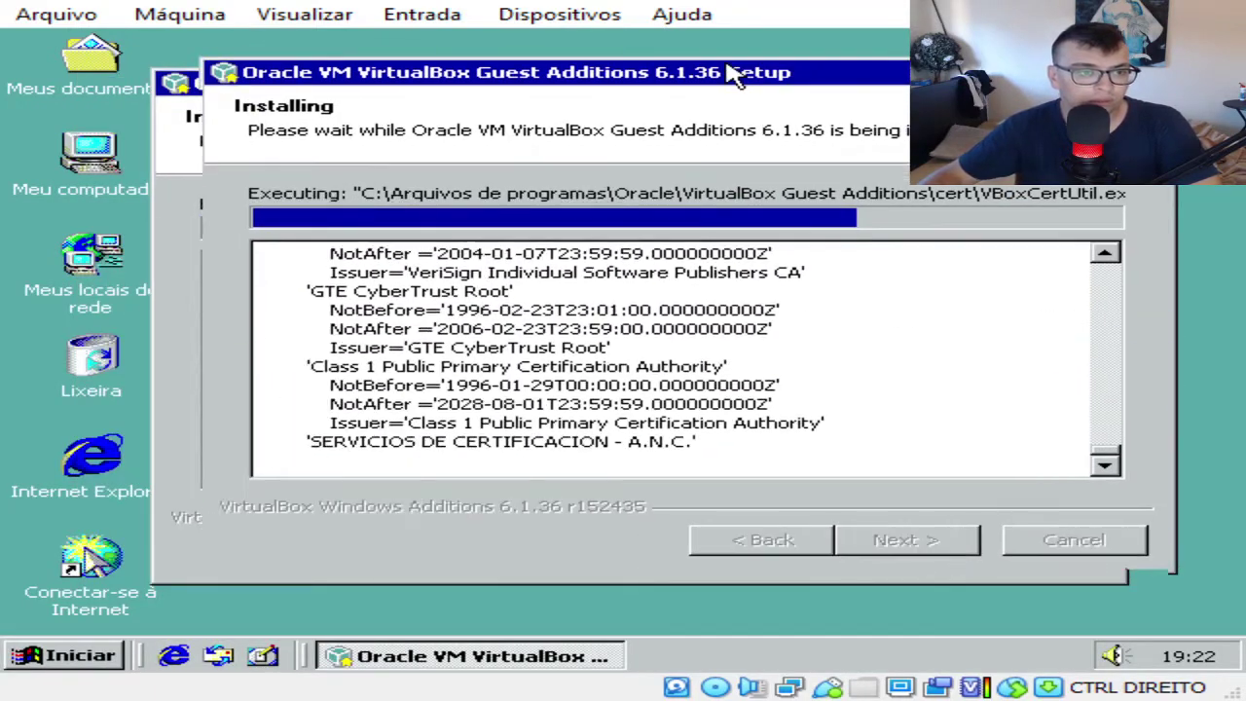
right_click(84, 169)
left_click(183, 253)
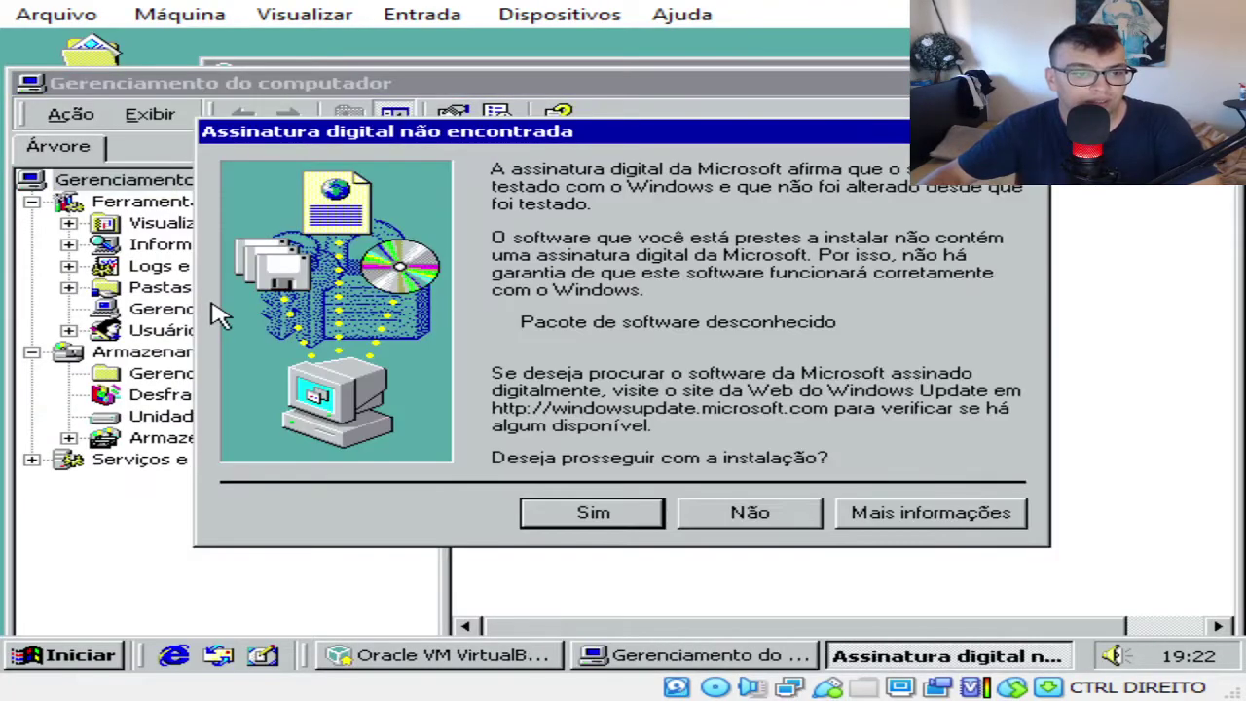
Step: Accept the installation of the Guest Additions drivers without a digital signature, including the mouse and pointing device driver
left_click(589, 519)
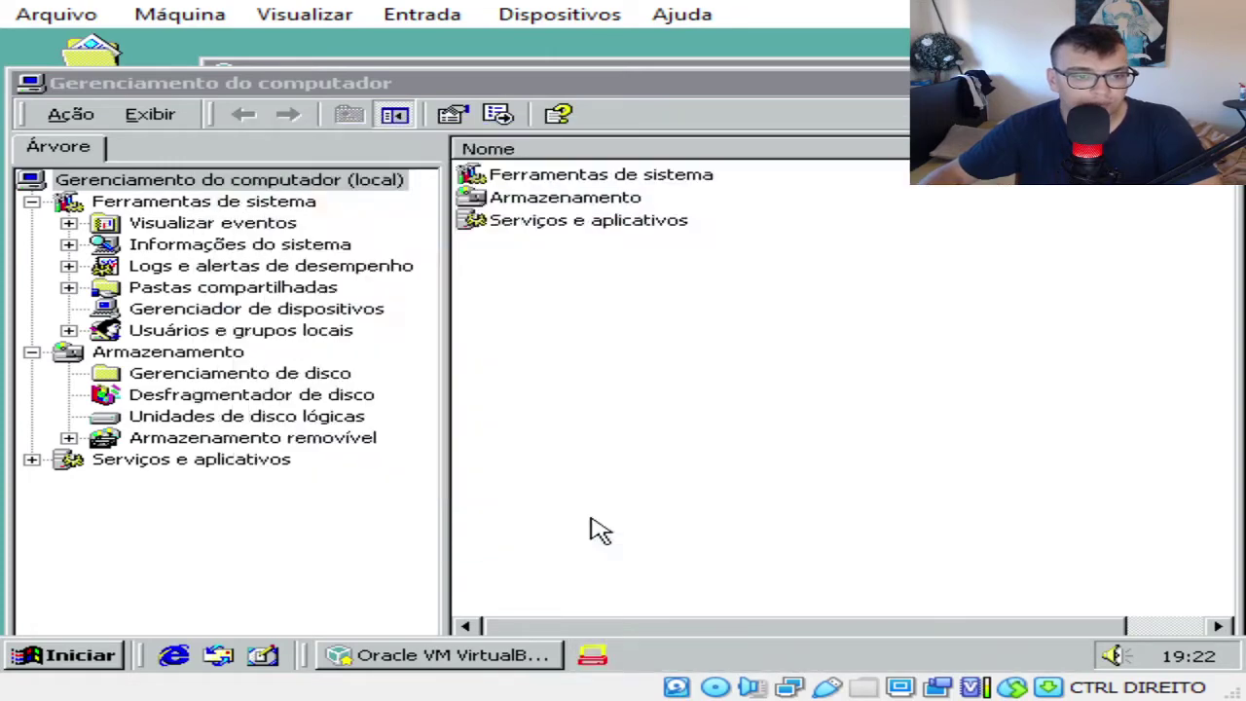
left_click(646, 514)
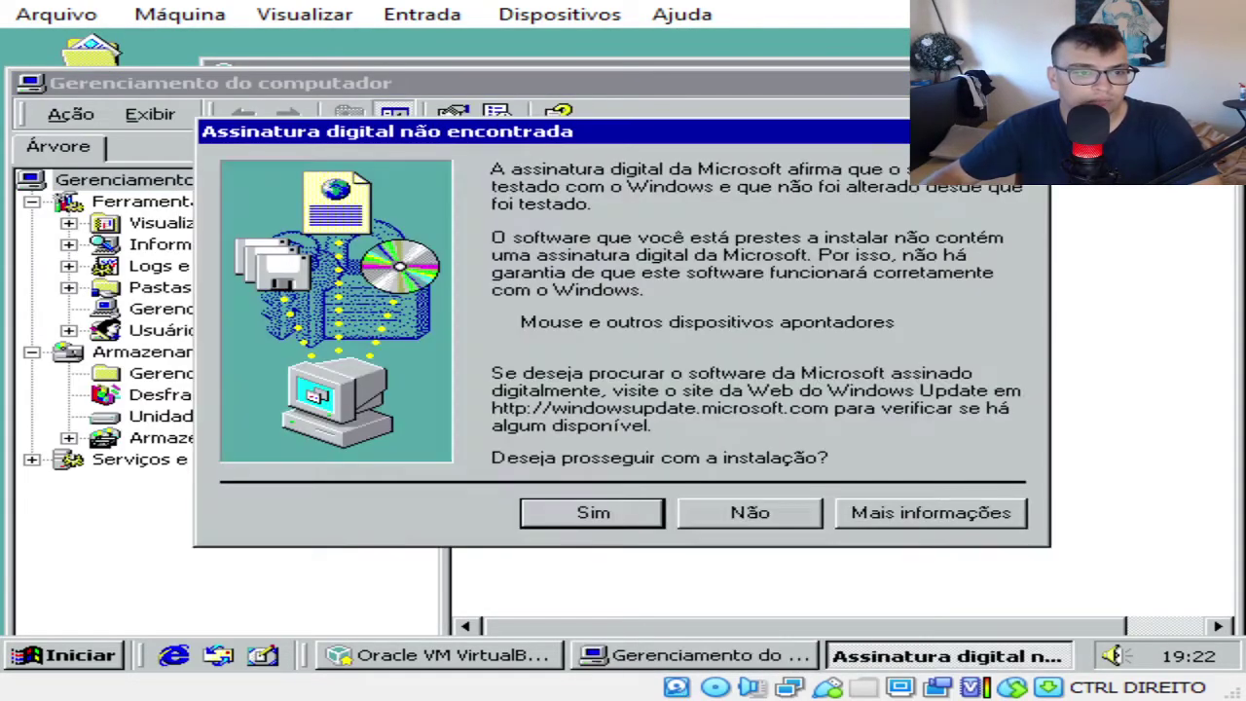
left_click(616, 516)
Step: Check the device list in the Device Manager for the installed drivers and minimize the computer management console
left_click(283, 308)
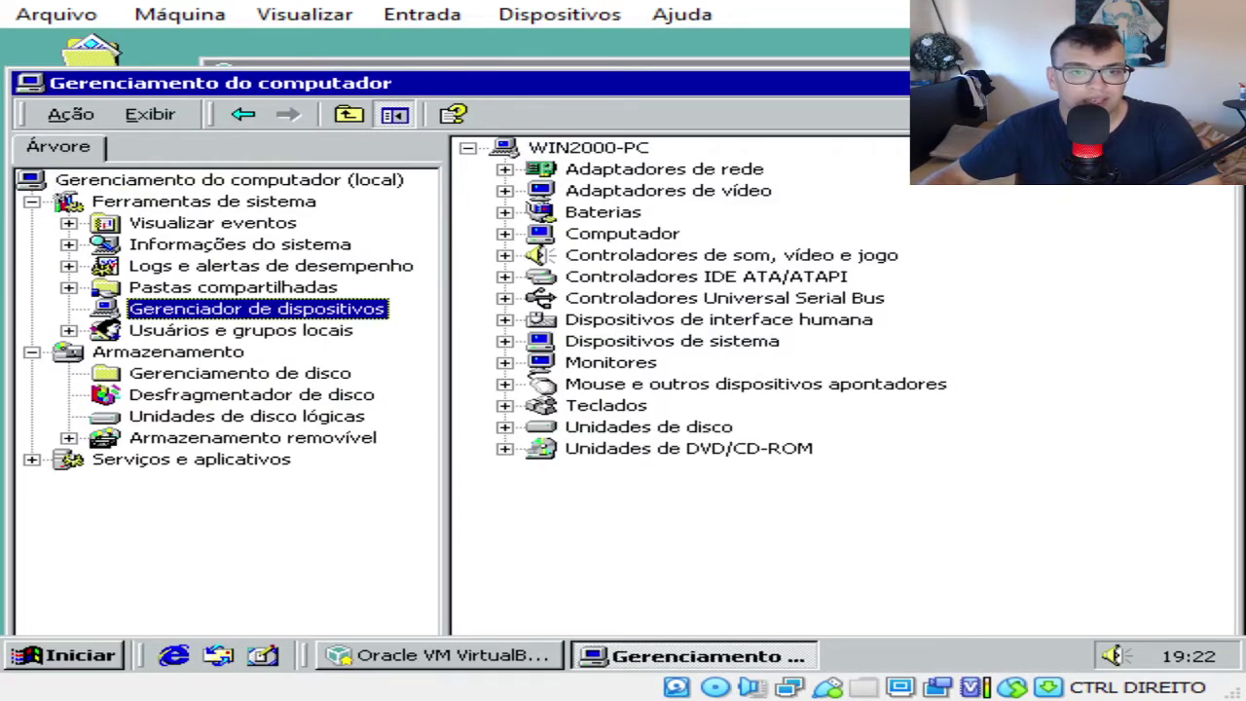
key("alt+space")
key("n")
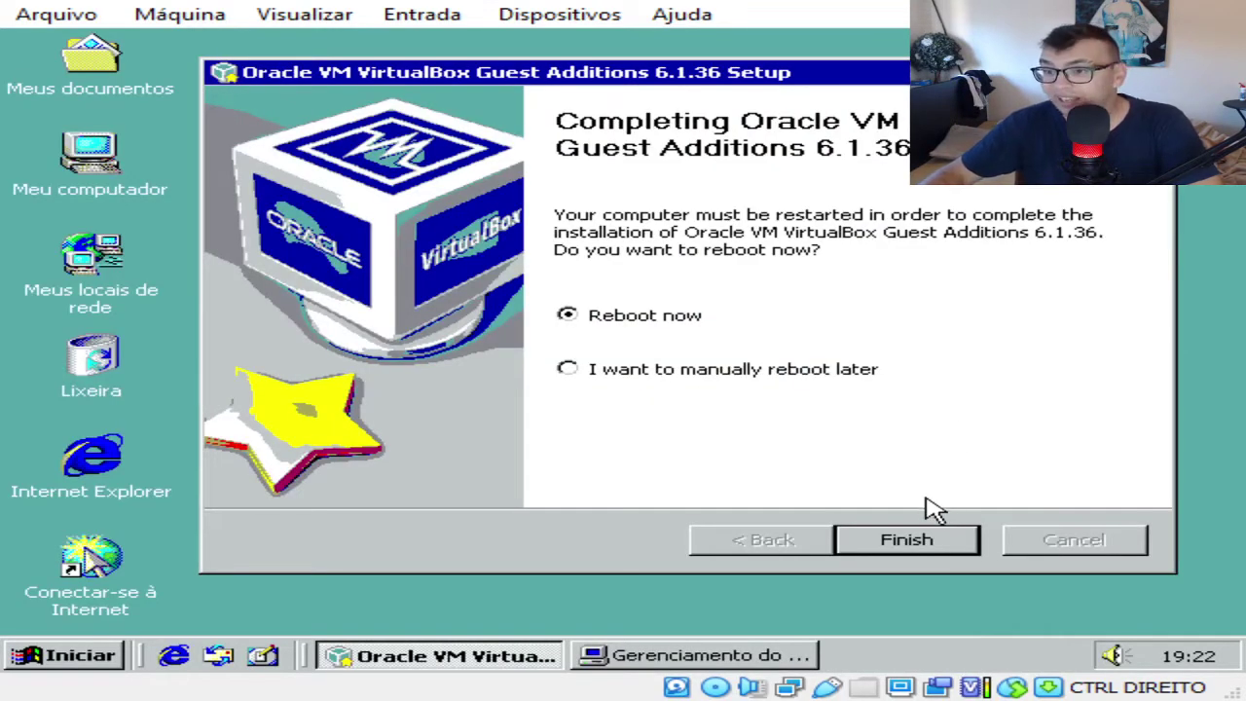
Step: Finish the Guest Additions setup with an immediate reboot and exit the Windows 2000 introduction guide after startup
left_click(908, 547)
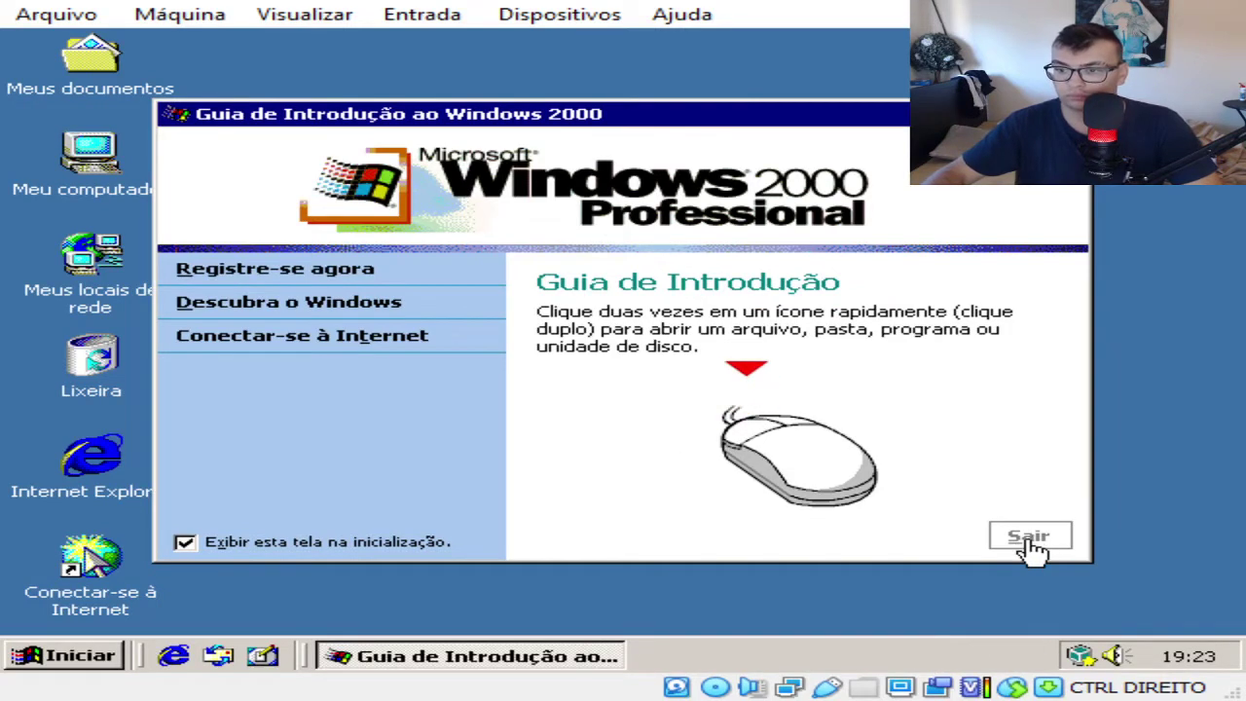
left_click(1030, 541)
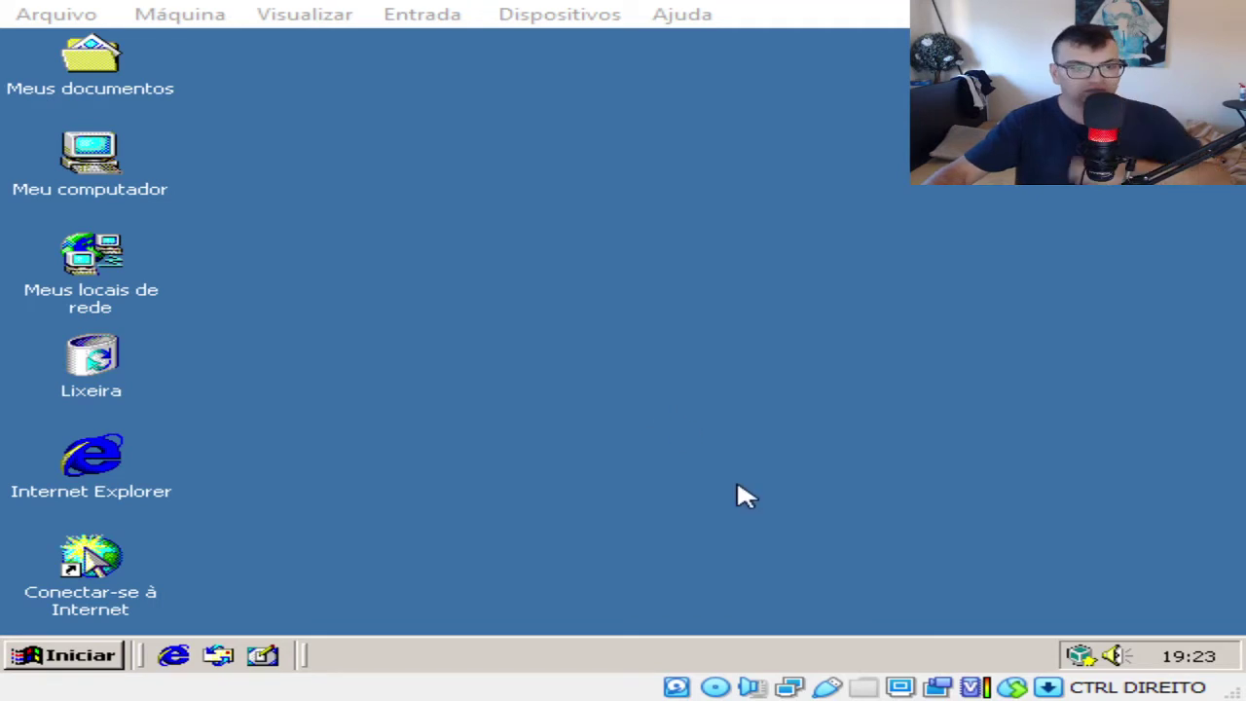
Step: Open the shared network drive Firefox em 'VBoxSvr' (Z:) from Meu computador
left_click(1141, 668)
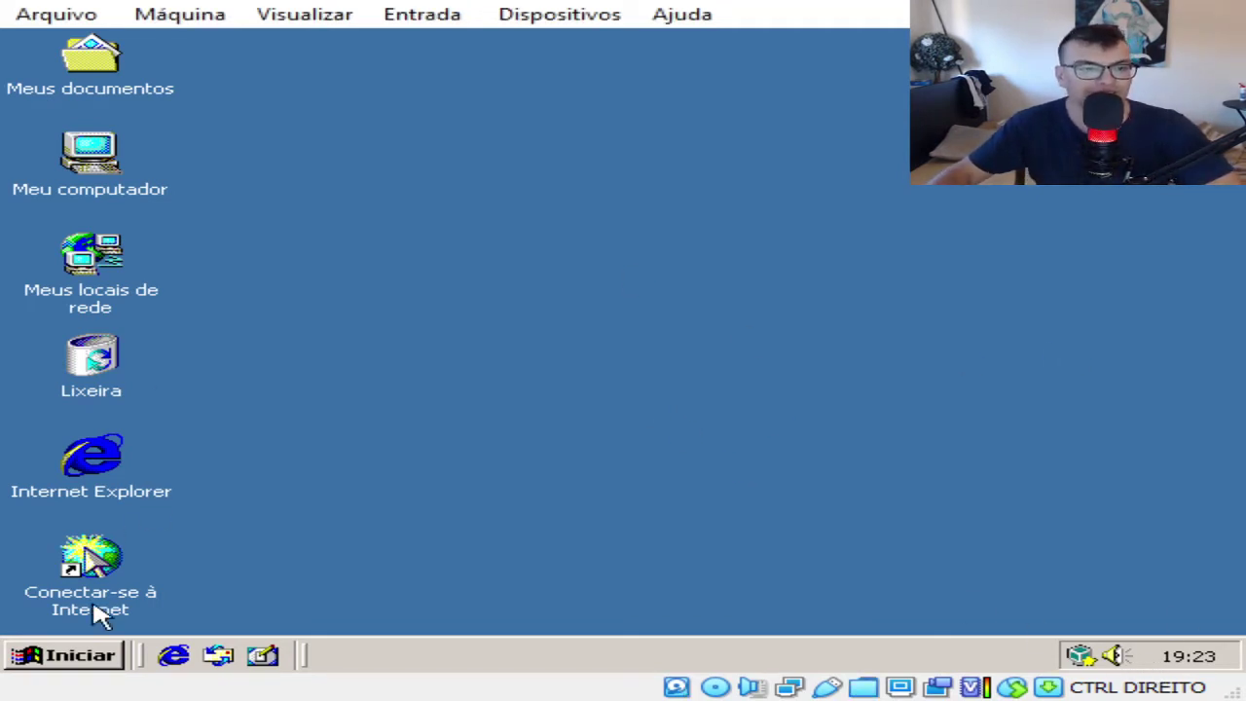
double_click(97, 189)
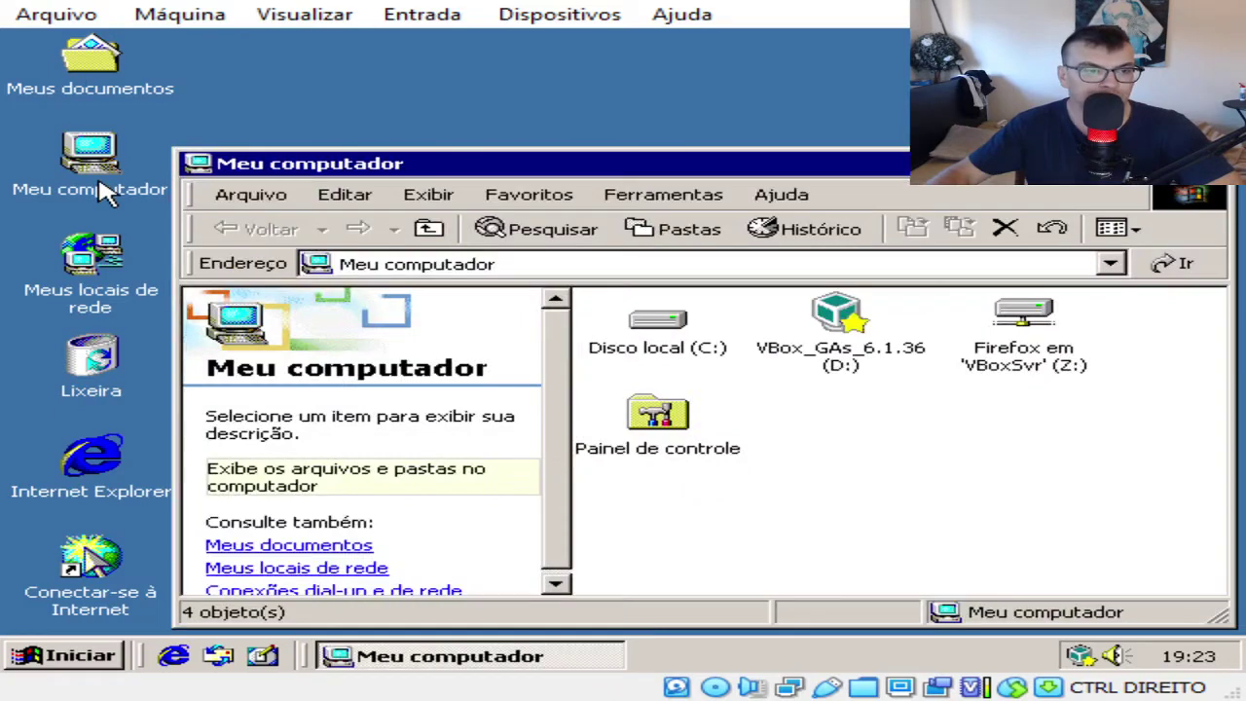
left_click(1022, 321)
left_click(1120, 412)
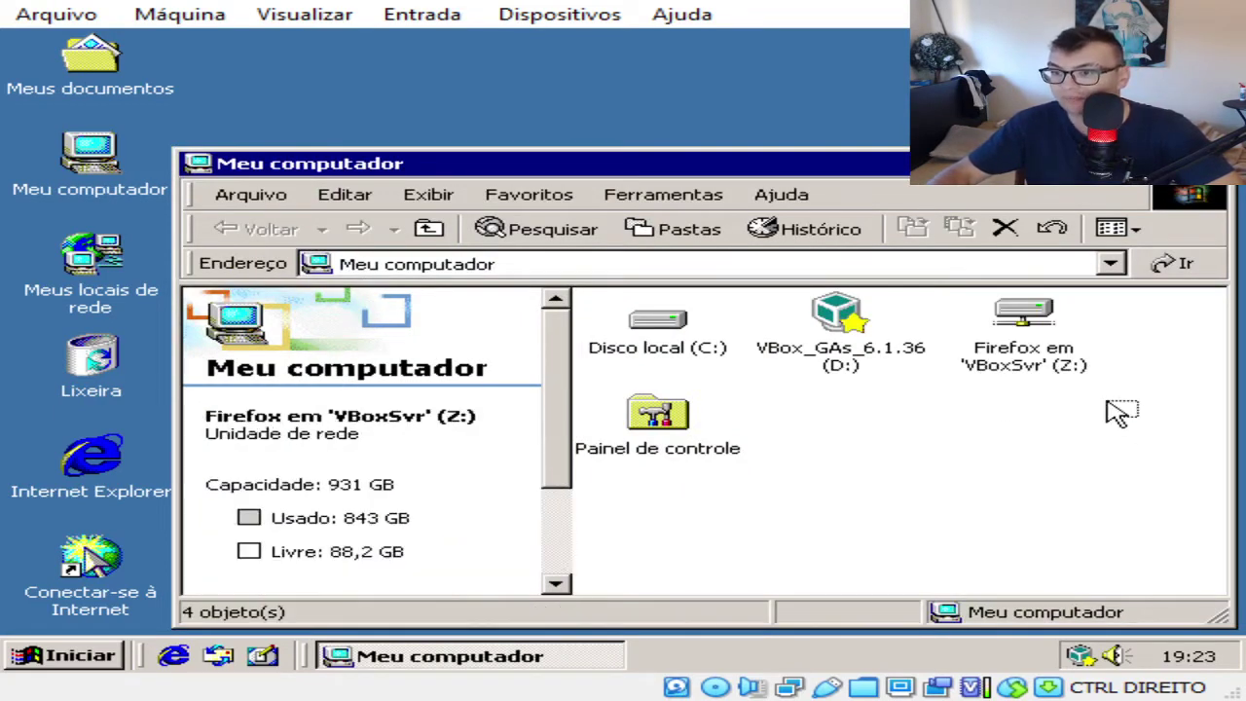
double_click(1024, 316)
Step: Try to run Firefox Setup 40.0 and Firefox Installer from the shared drive, dismissing each setup message
double_click(1040, 325)
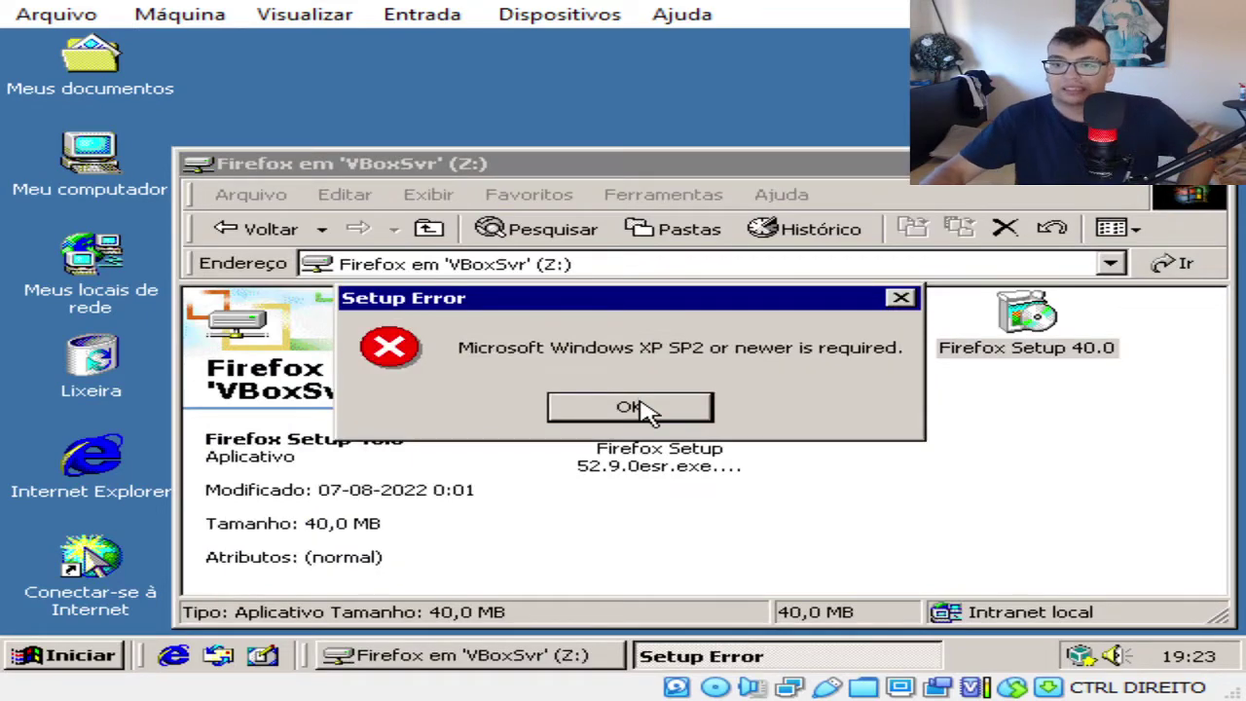
left_click(640, 408)
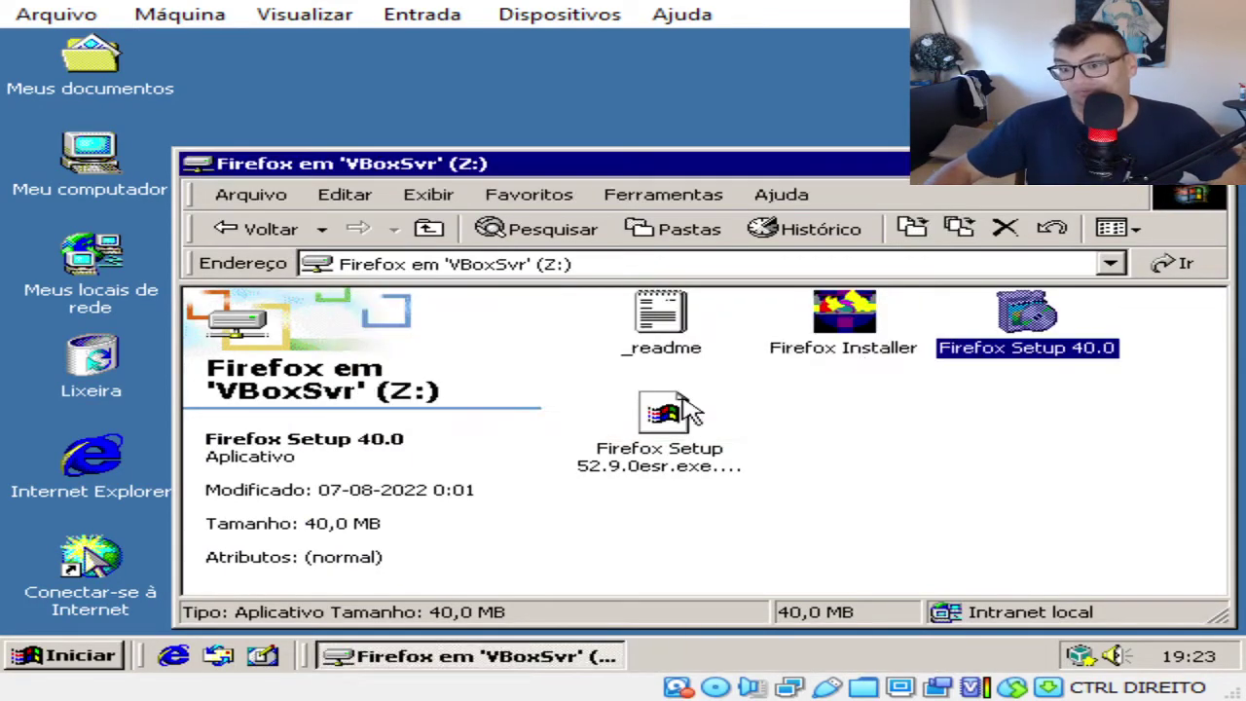
double_click(860, 346)
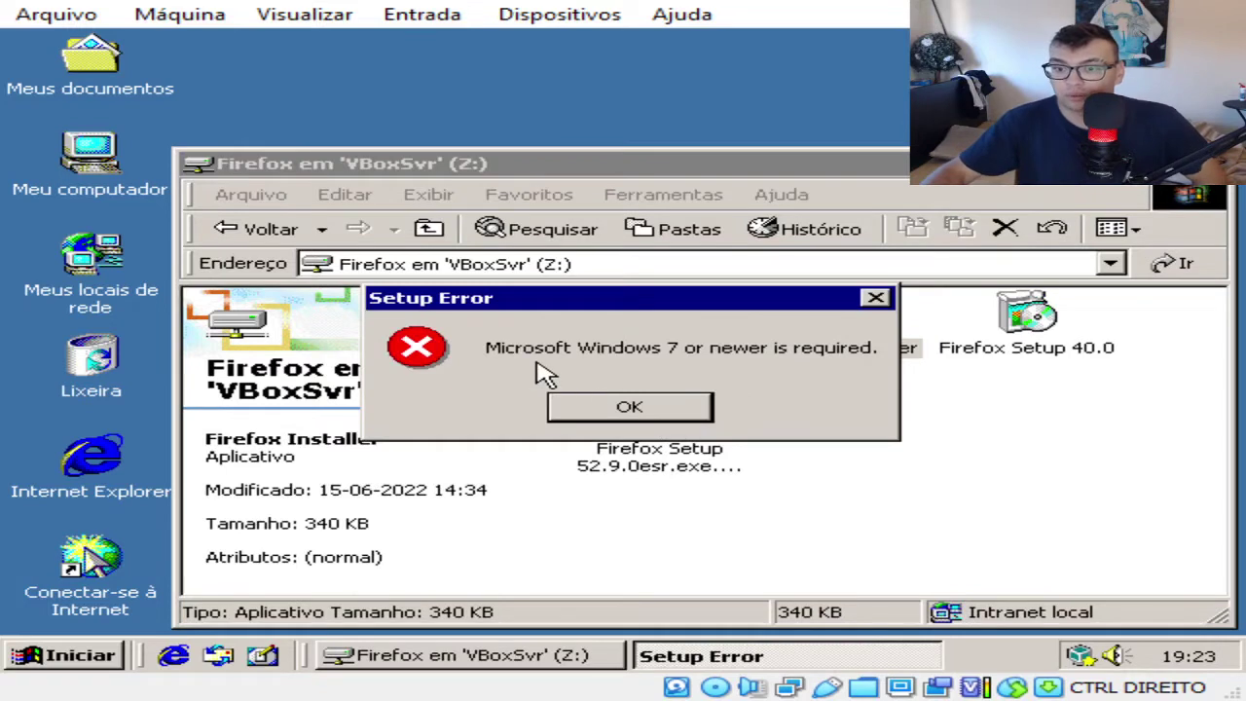
left_click(670, 410)
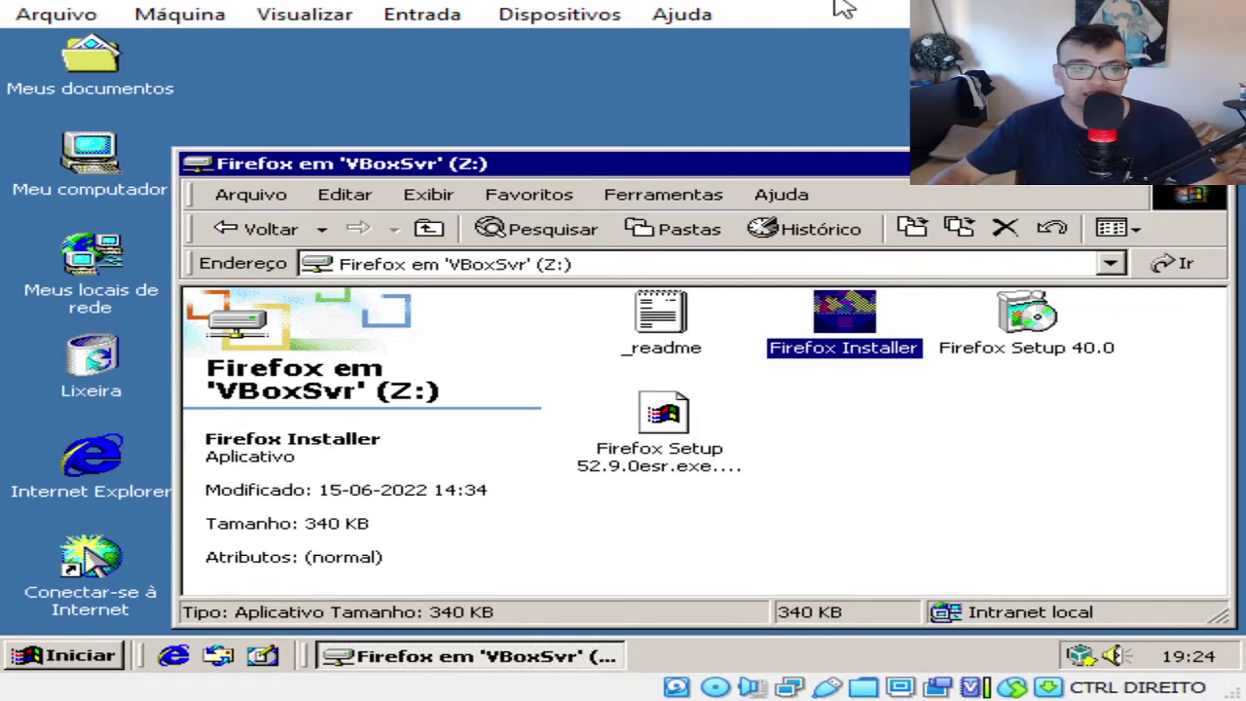
Step: Minimize the shared drive window, start the Internet connection wizard and choose manual setup through a local network (LAN)
left_click(1180, 164)
double_click(80, 458)
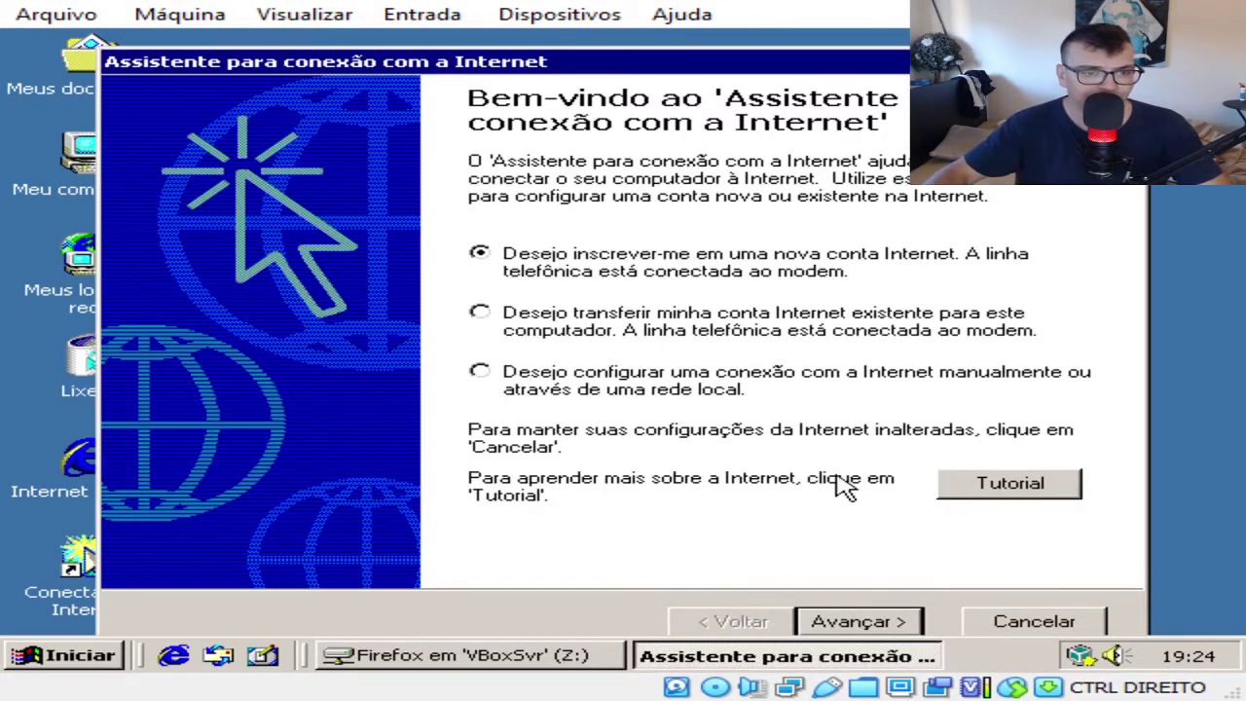
left_click(681, 386)
left_click(855, 631)
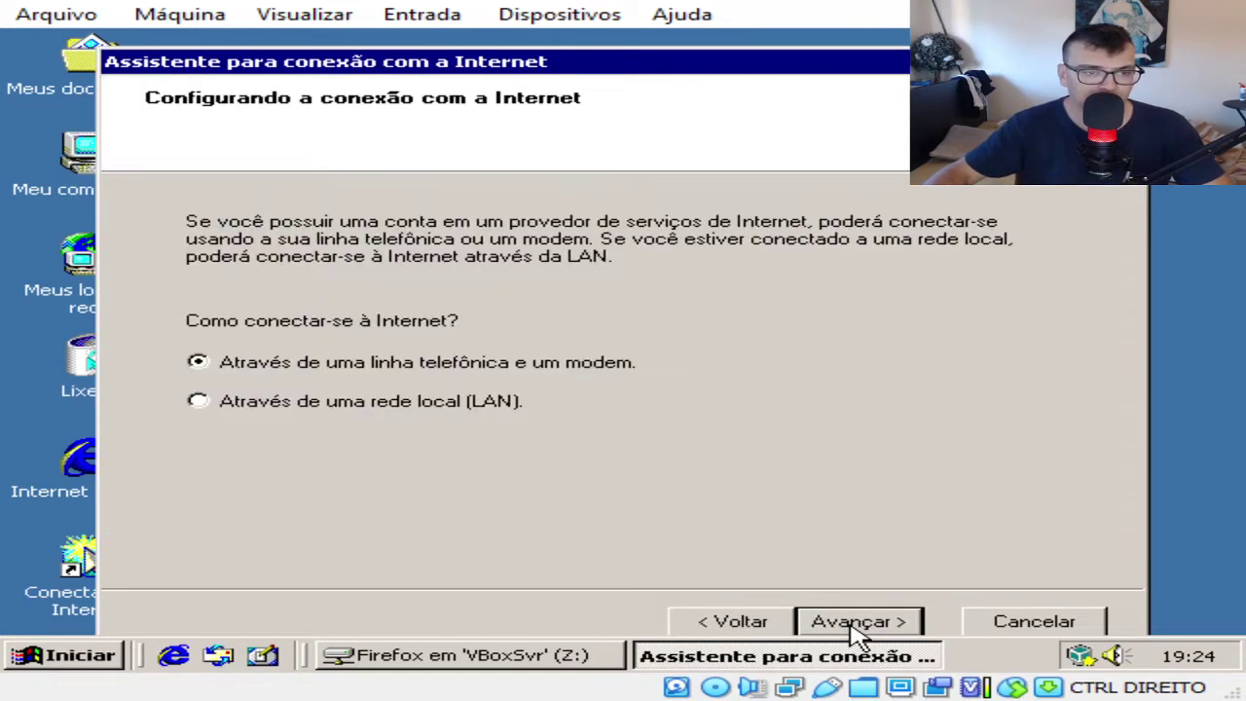
left_click(438, 402)
left_click(881, 621)
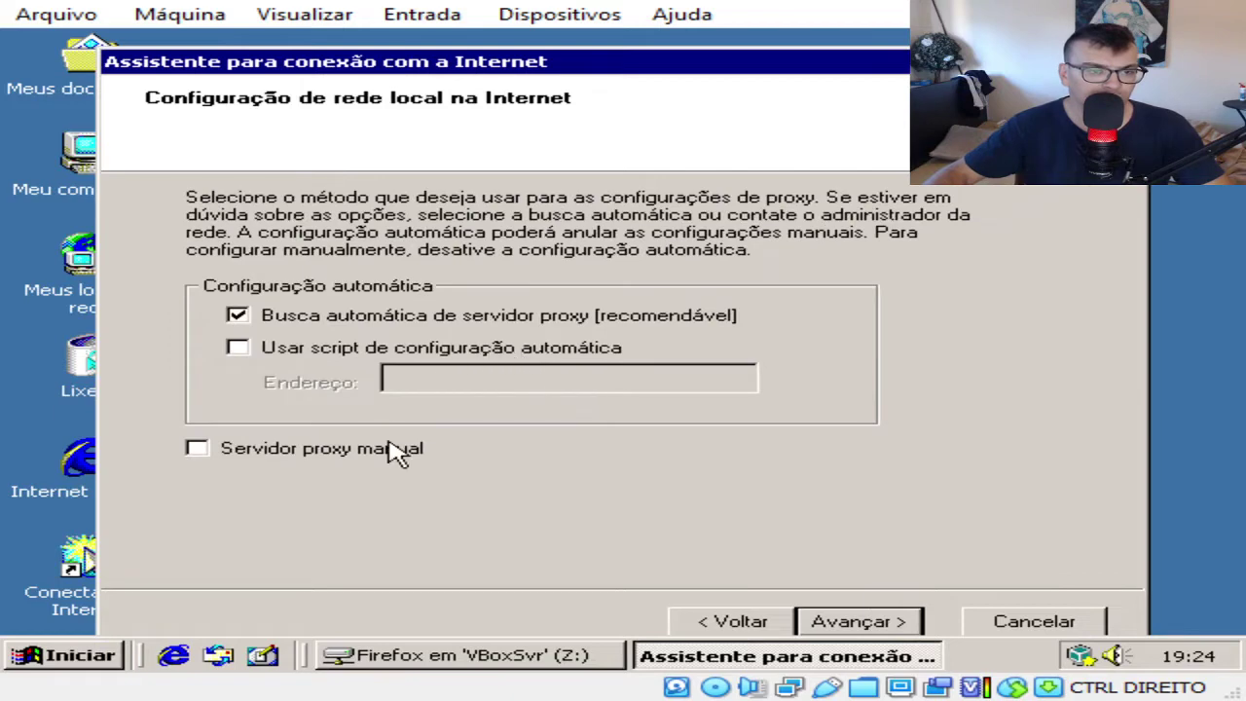
Step: Keep automatic proxy server detection, choose not to configure an Internet mail account, and finish the connection wizard
left_click(868, 624)
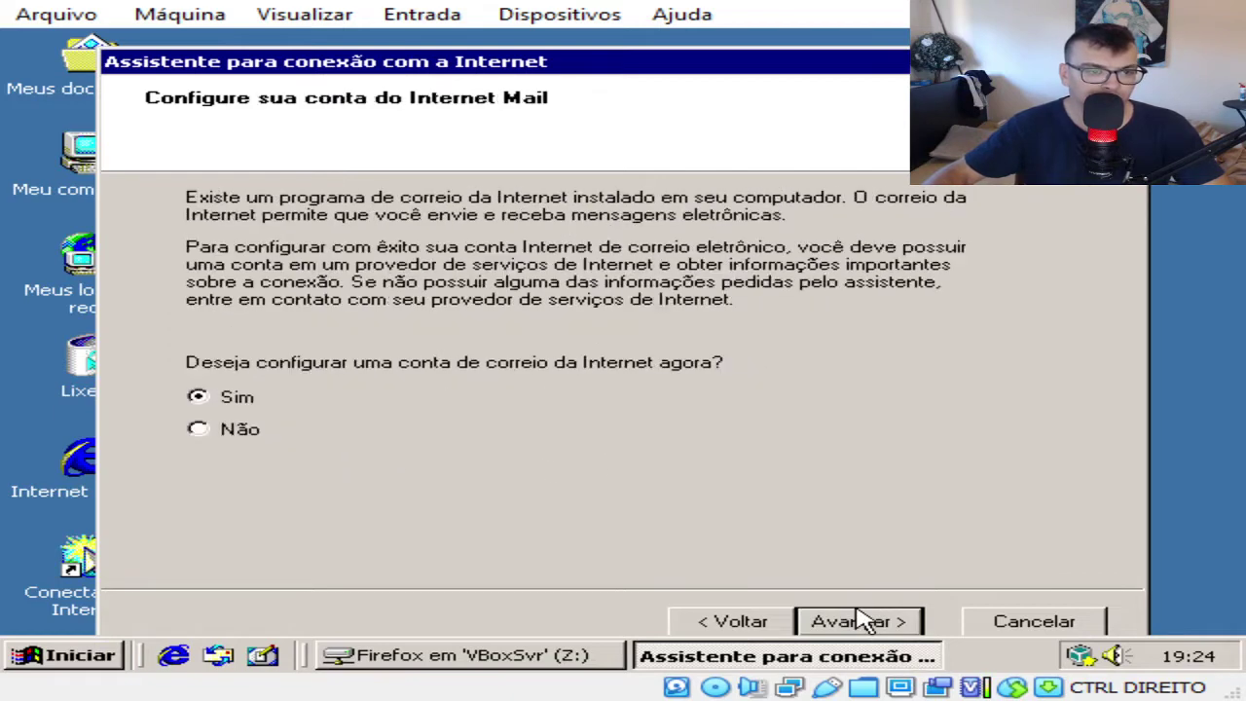
left_click(201, 432)
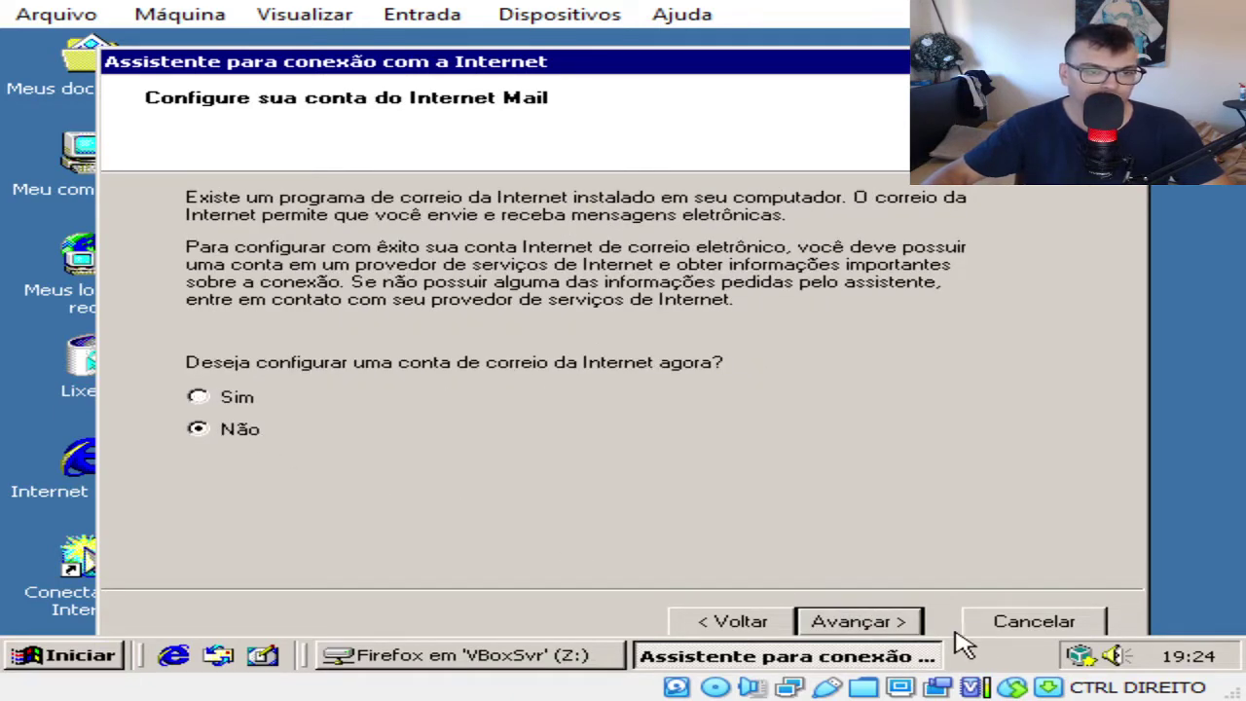
left_click(876, 625)
left_click(873, 628)
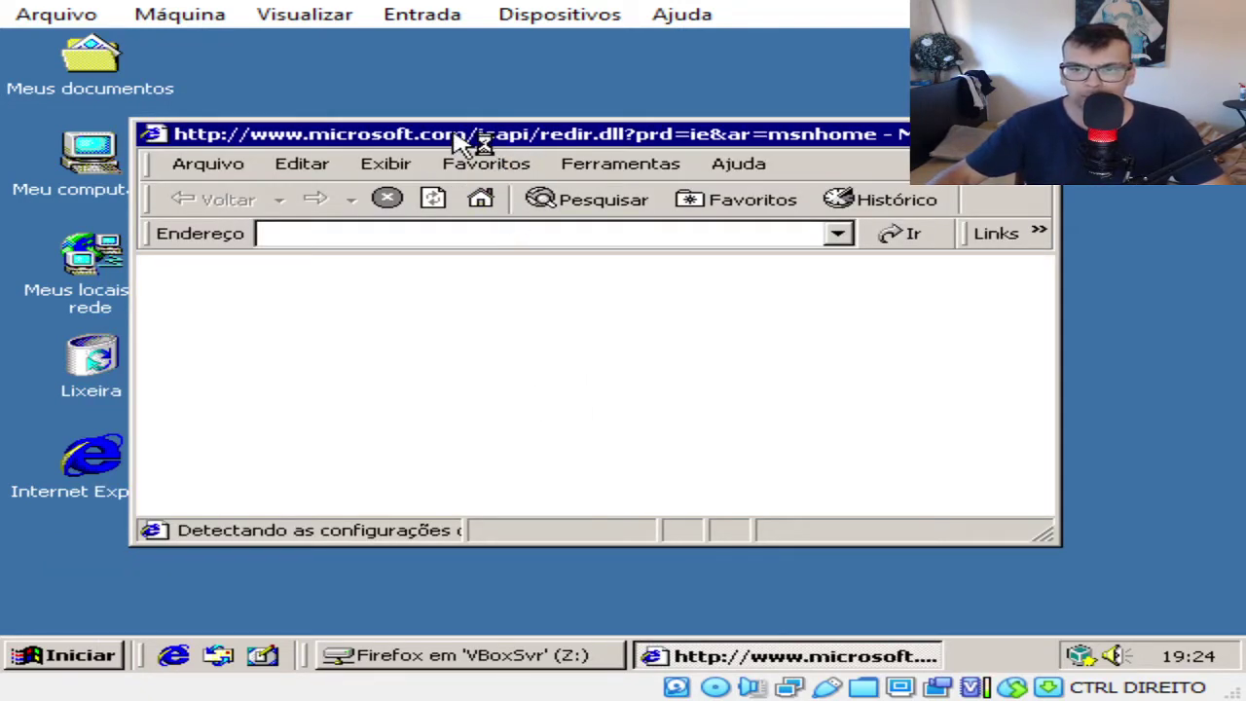
Step: Maximize the Internet Explorer window and load google.pt
left_click_drag(457, 139, 419, 206)
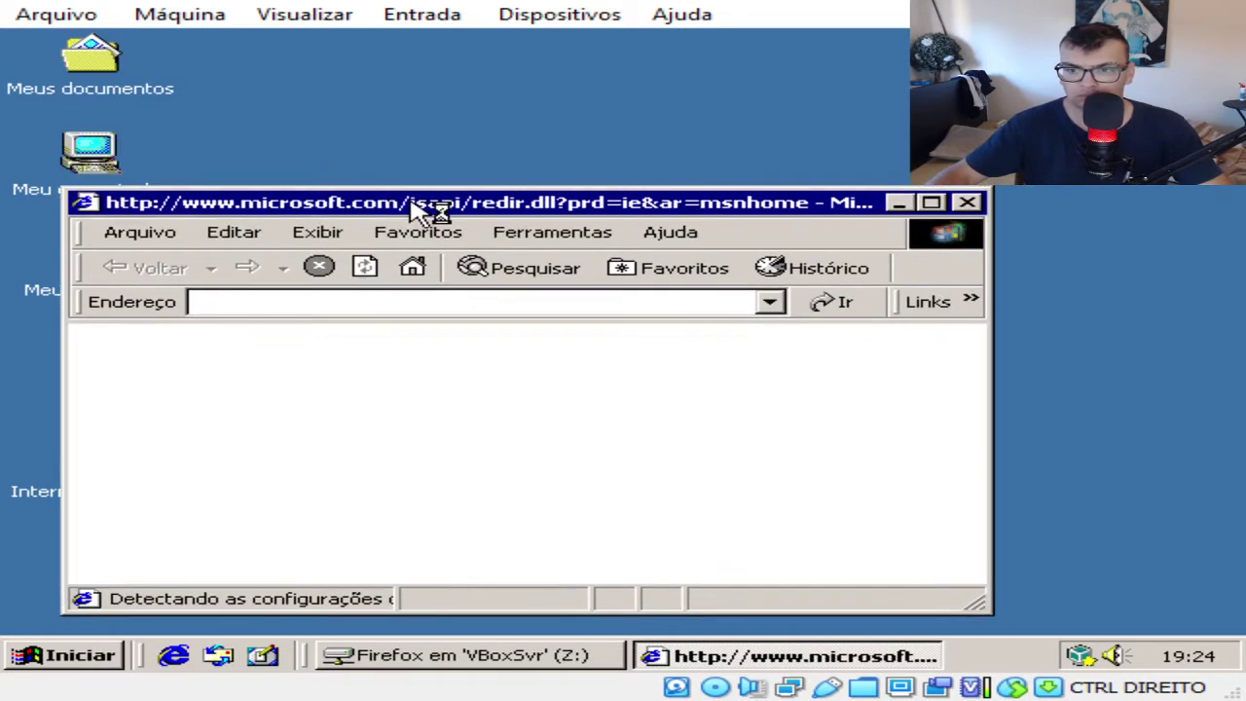
double_click(418, 204)
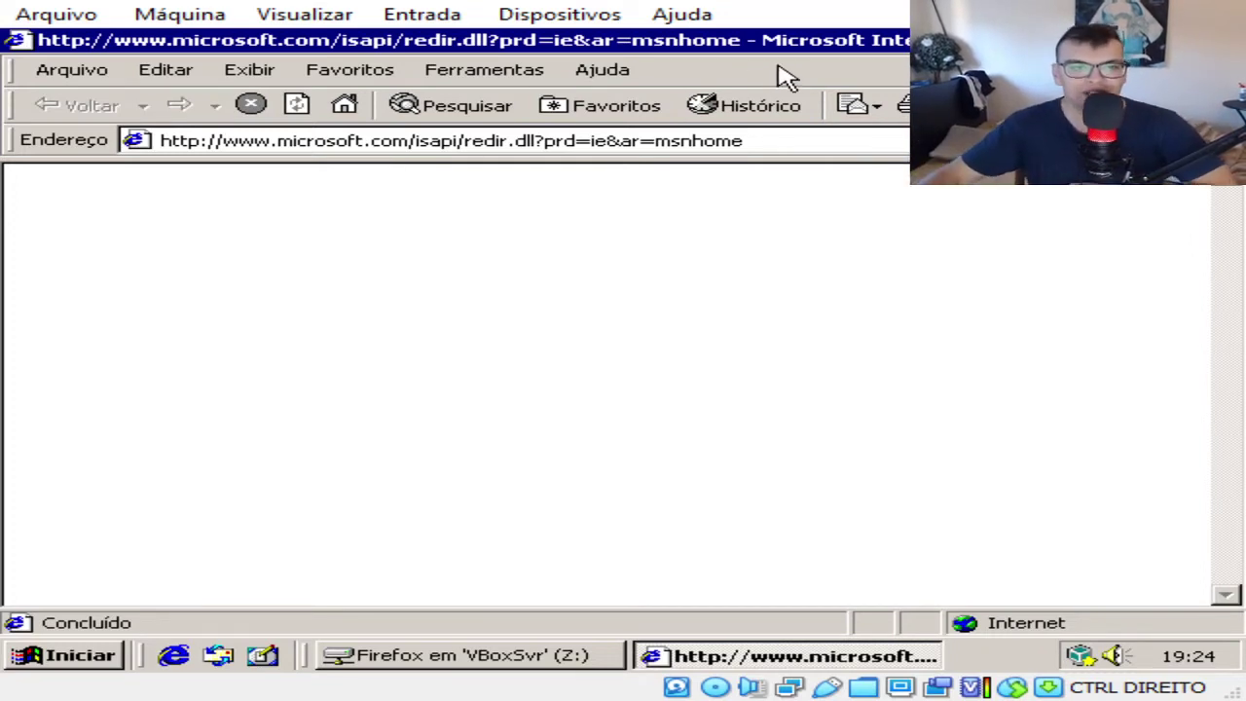
left_click(773, 140)
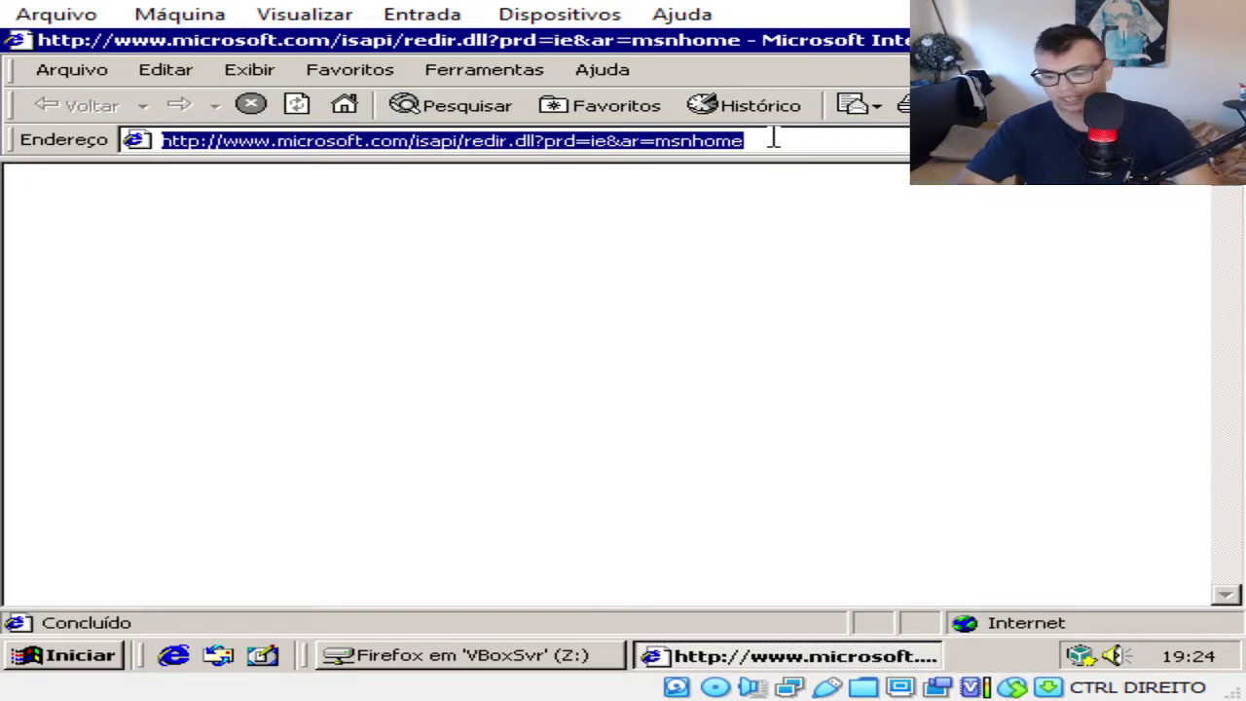
type("google.pt")
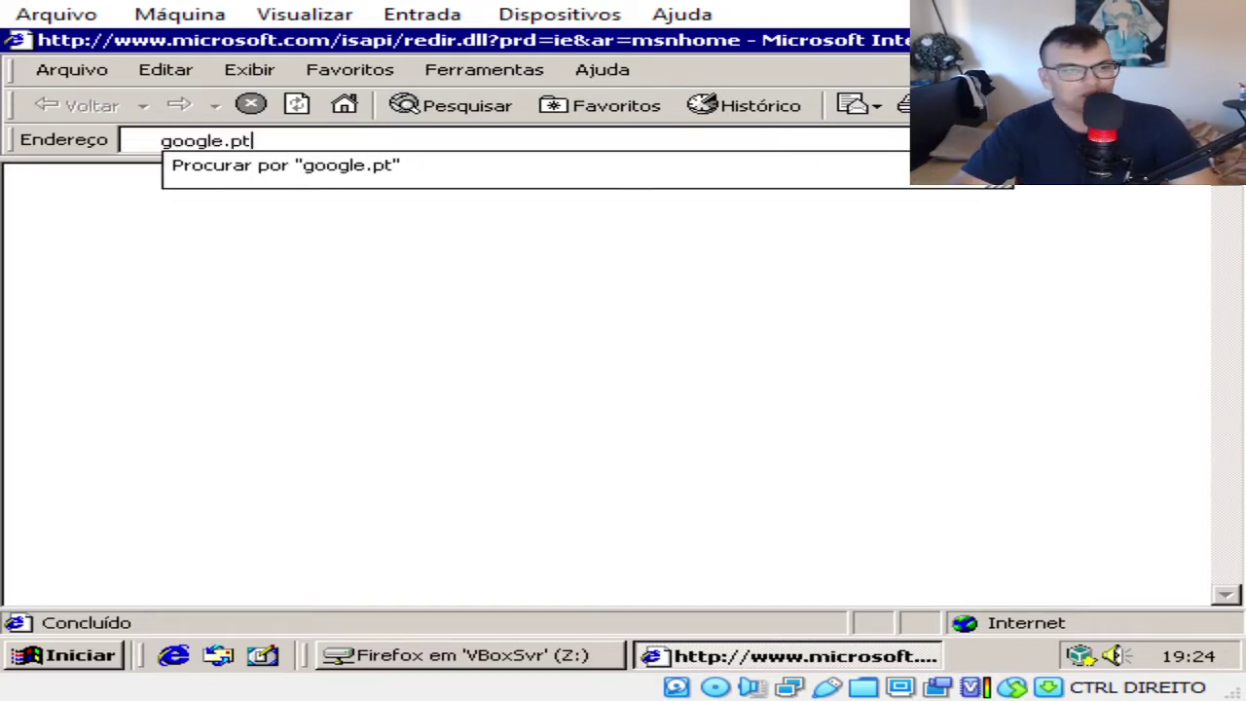
key("Return")
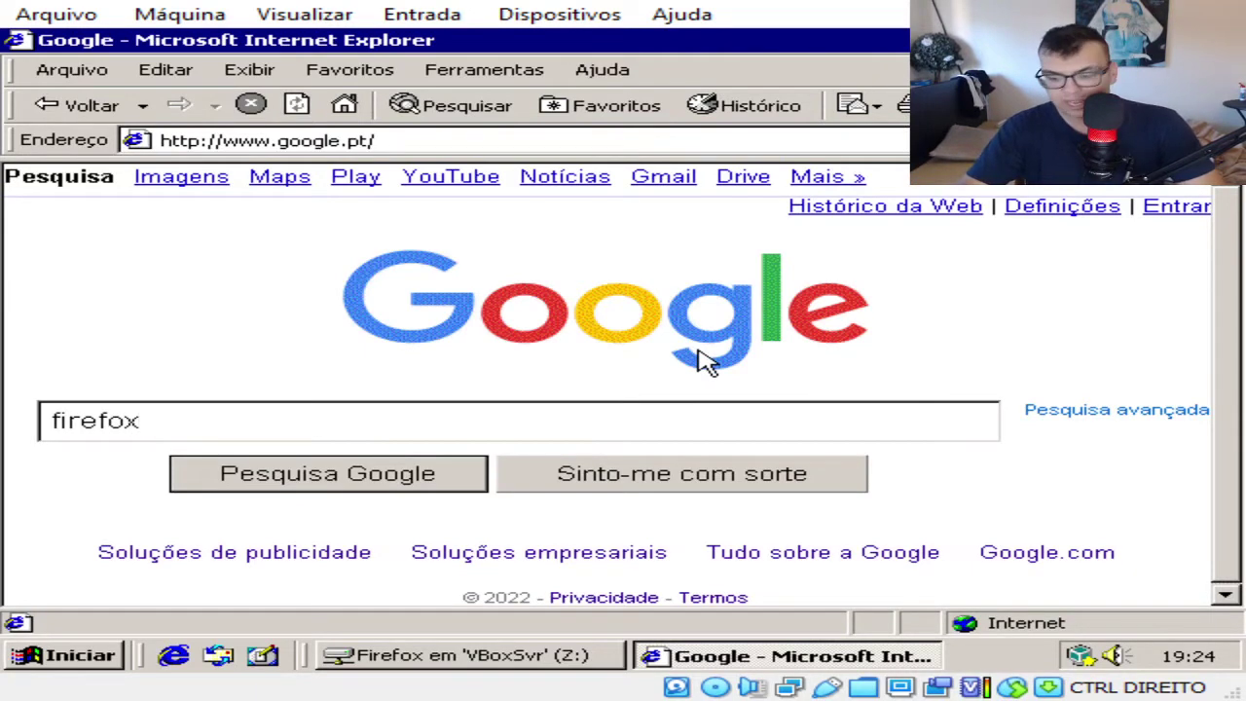
Step: Search Google for firefox, agree to send the information, and try to open Mozilla's Firefox Browser download result
key("Return")
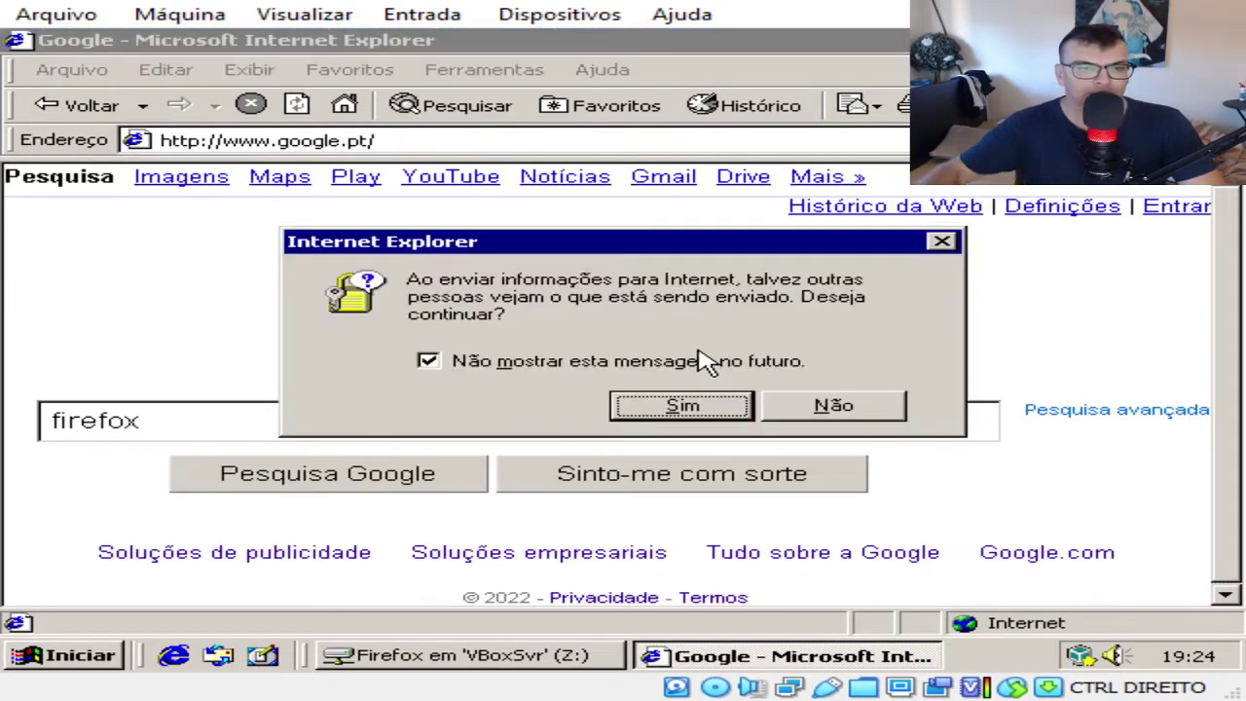
left_click(684, 406)
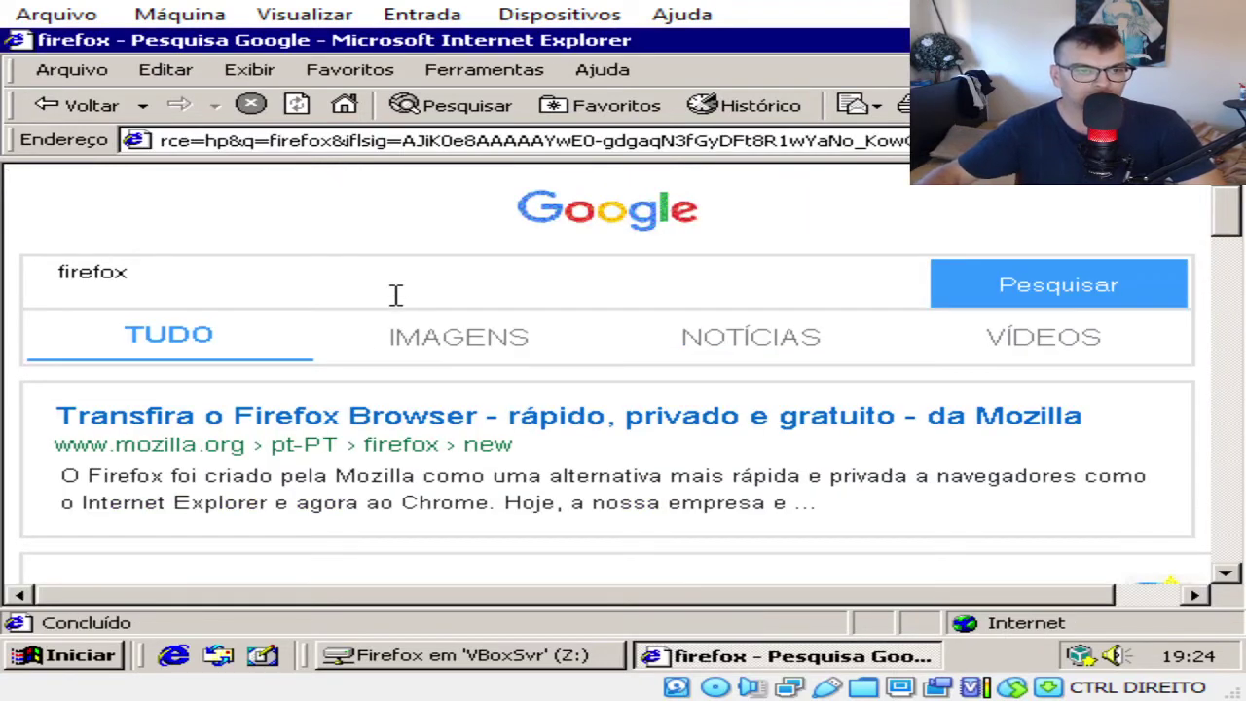
scroll(496, 356, "down", 1)
left_click(496, 356)
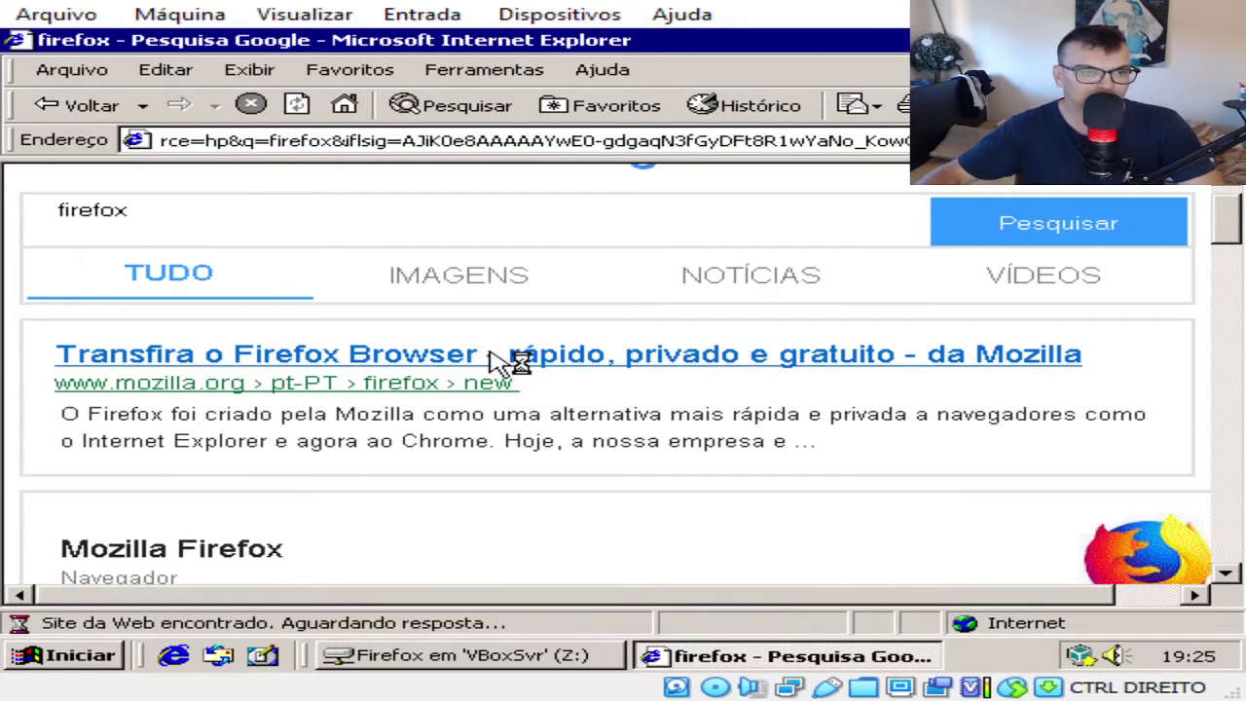
left_click(714, 418)
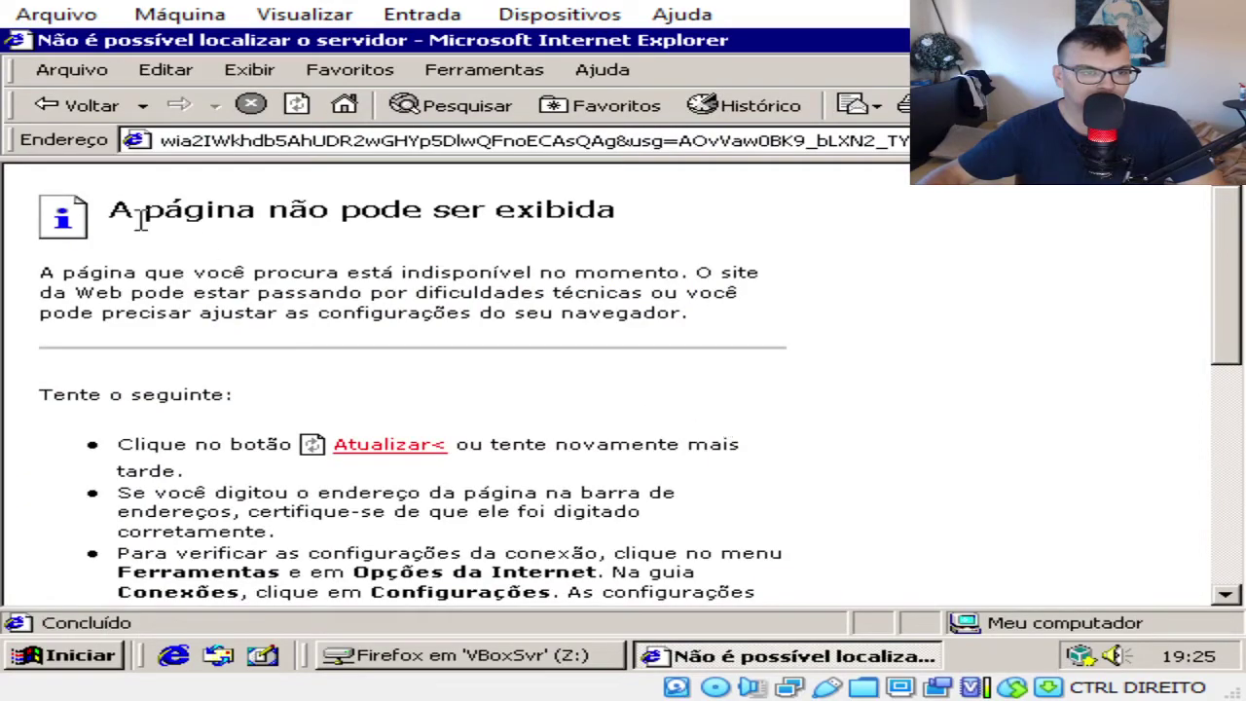
scroll(141, 219, "down", 10)
scroll(256, 289, "up", 10)
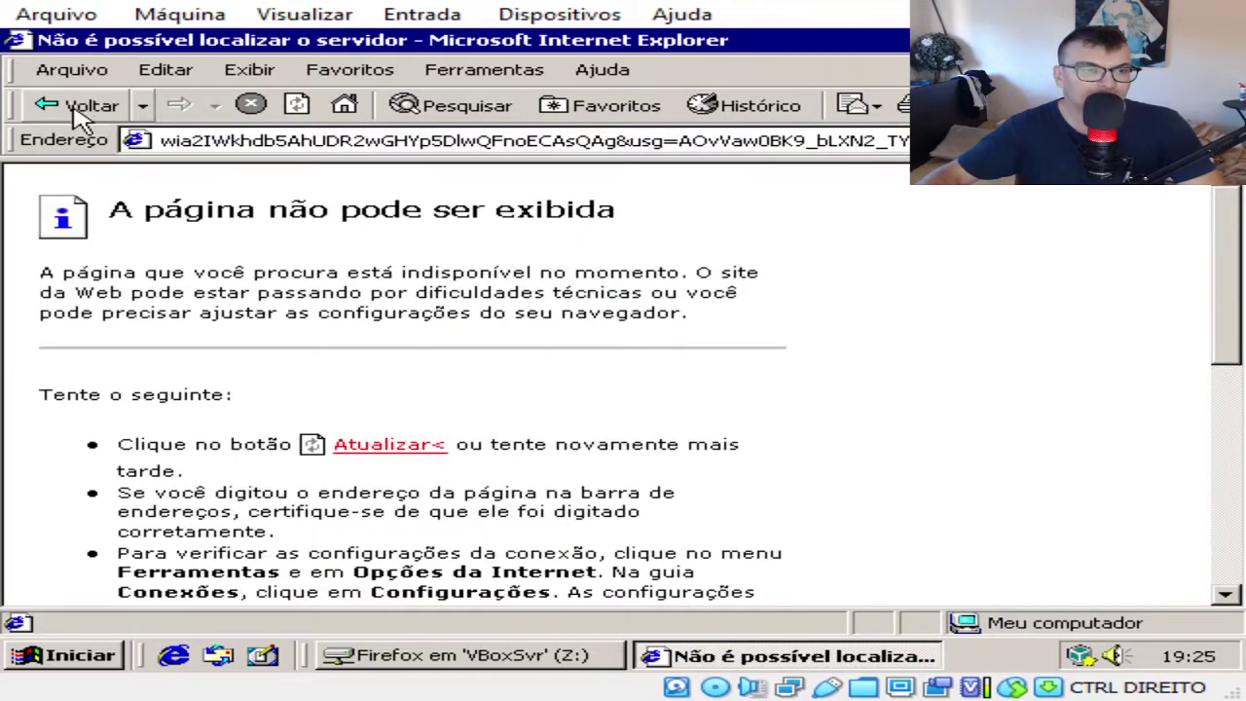
Step: Return to the Google results and look through the other Firefox entries
left_click(76, 108)
scroll(584, 418, "down", 10)
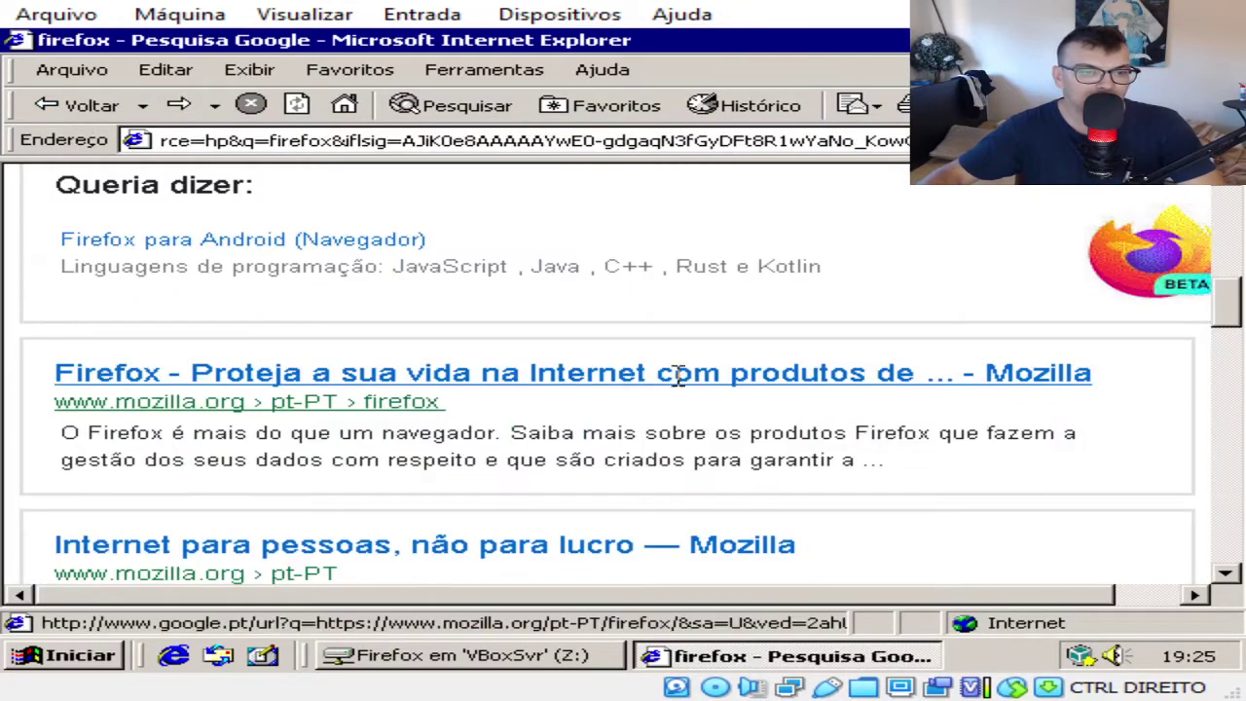
scroll(678, 374, "down", 5)
scroll(688, 390, "up", 6)
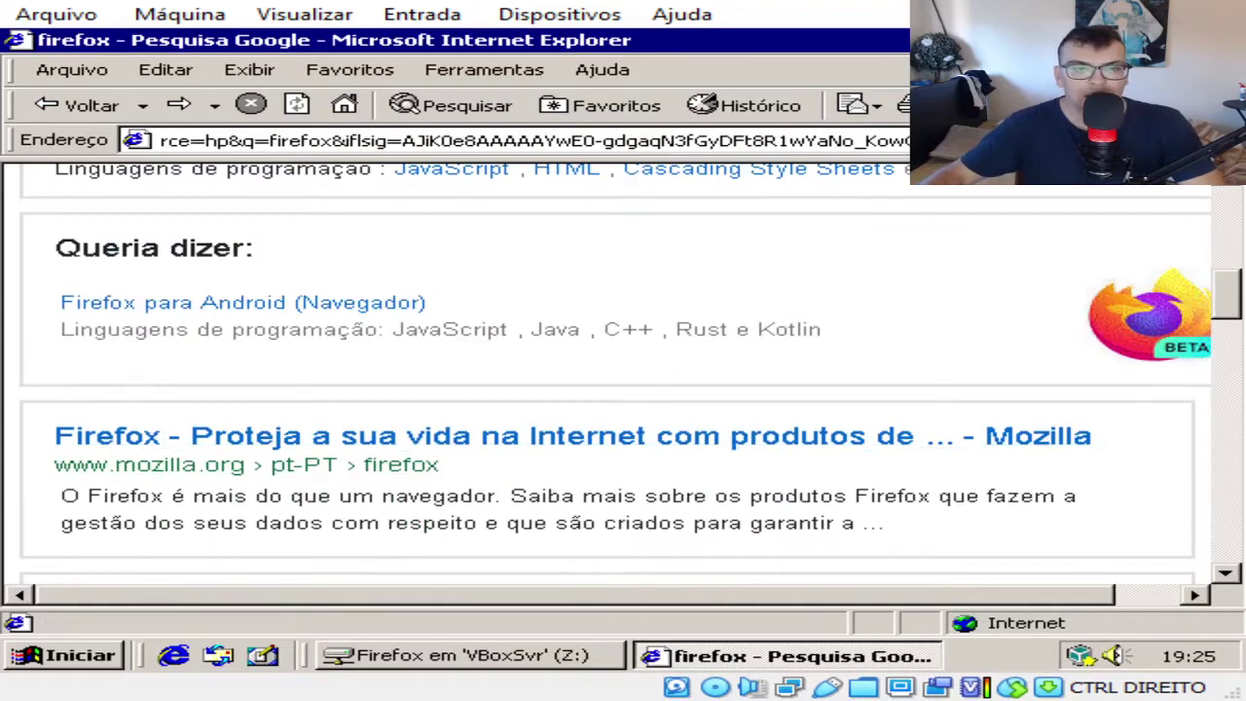
Step: Switch to Chrome on the host, search for firefox windows 2000 in a new tab, and open the Mozilla Support thread about the latest w2000 versions
key("super+d")
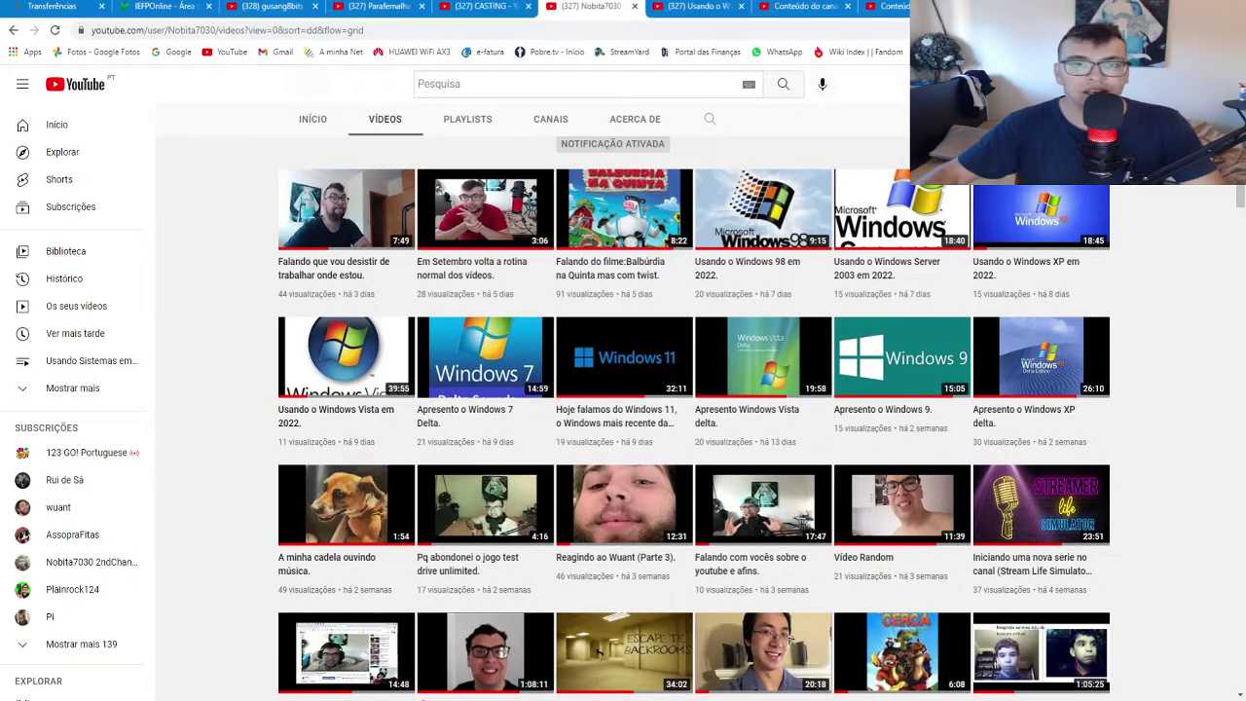
key("ctrl+t")
type("firefo")
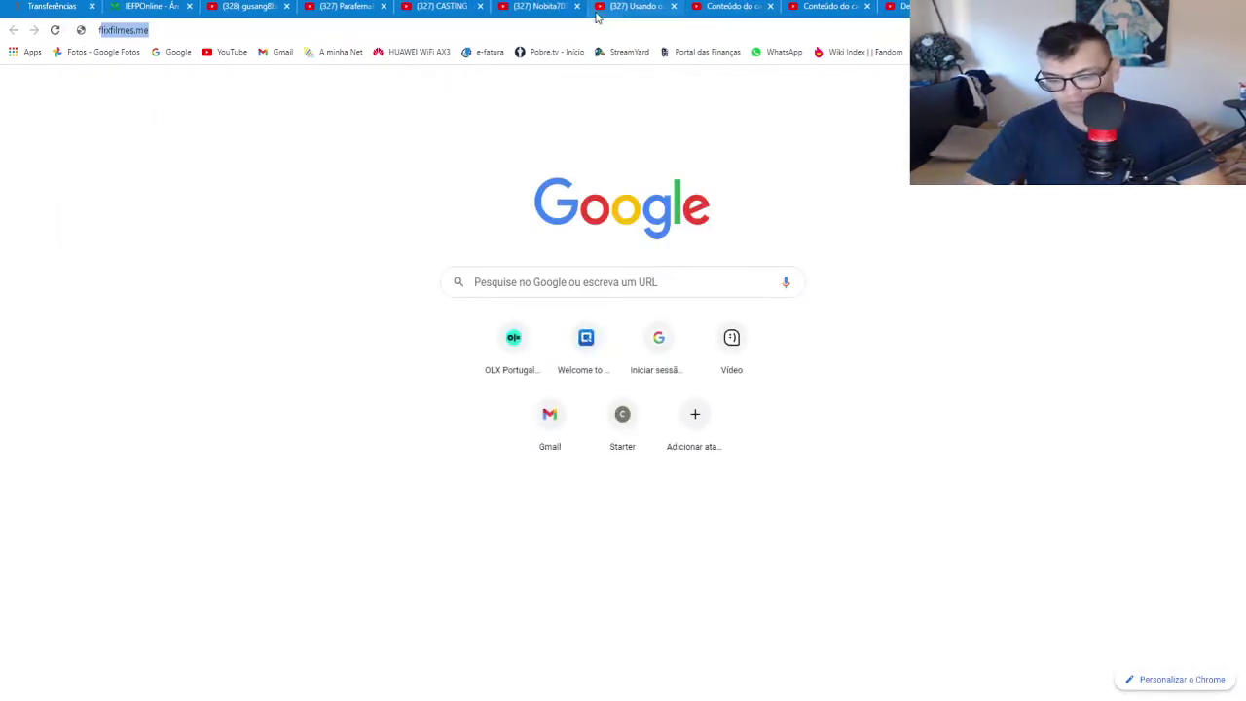
type("x ")
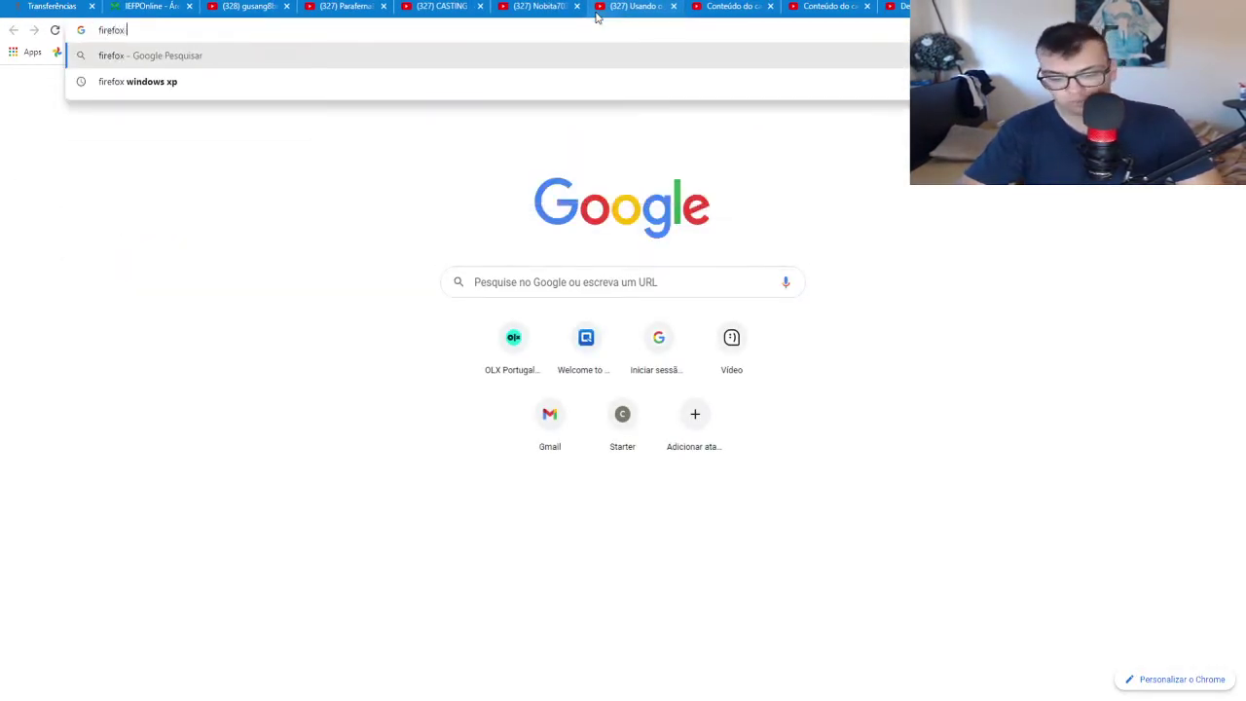
type("windows 2000")
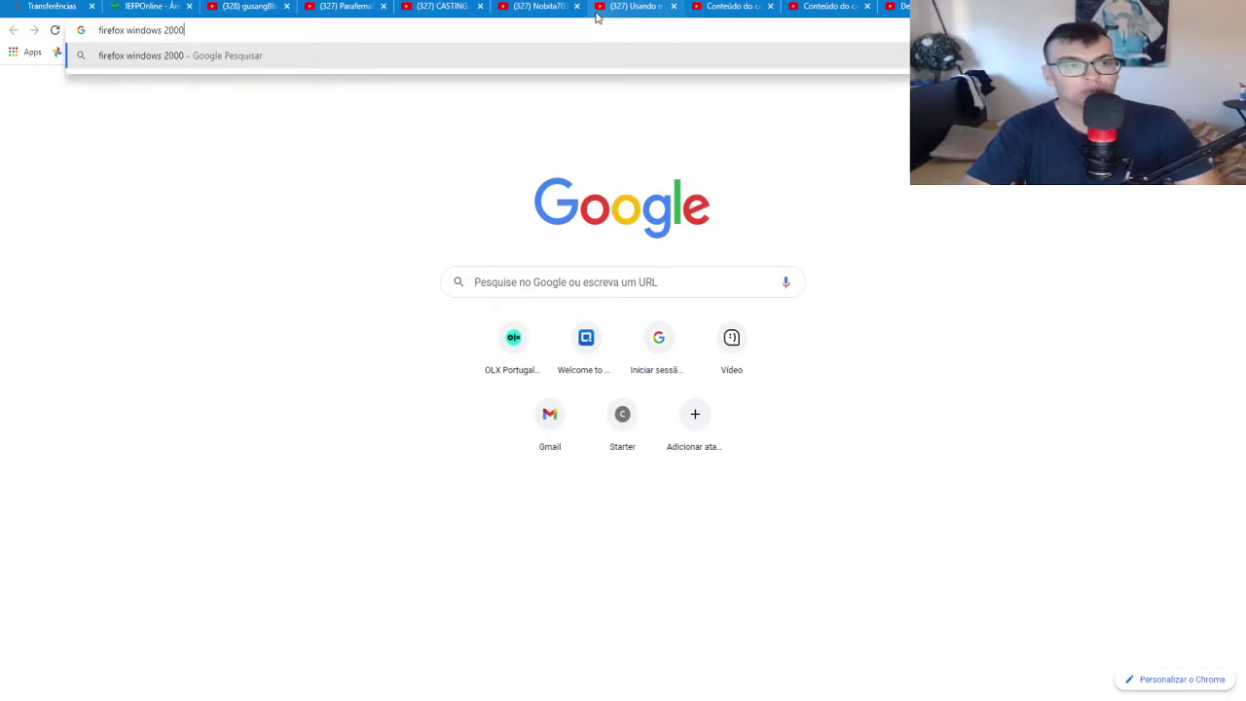
key("Return")
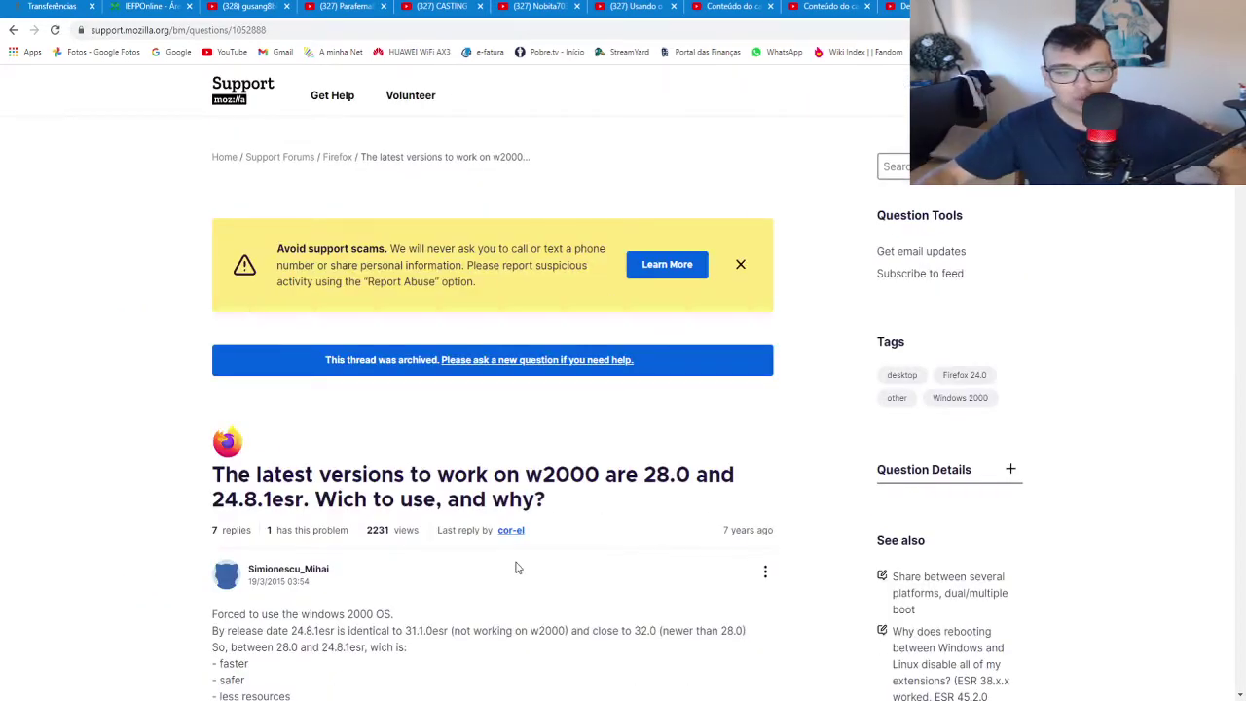
Step: Examine the question, chosen solution and replies in the Mozilla Support thread for Firefox versions compatible with Windows 2000
scroll(641, 309, "down", 3)
scroll(418, 504, "down", 1)
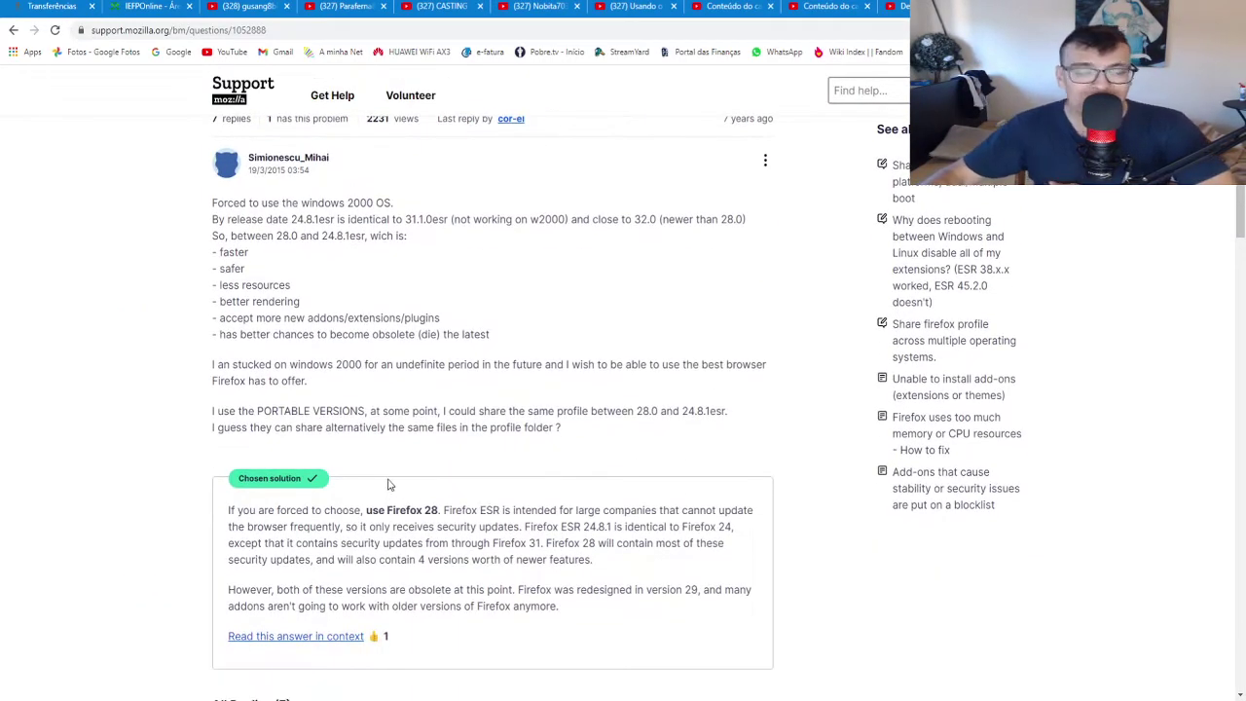
scroll(399, 432, "up", 2)
scroll(424, 414, "down", 4)
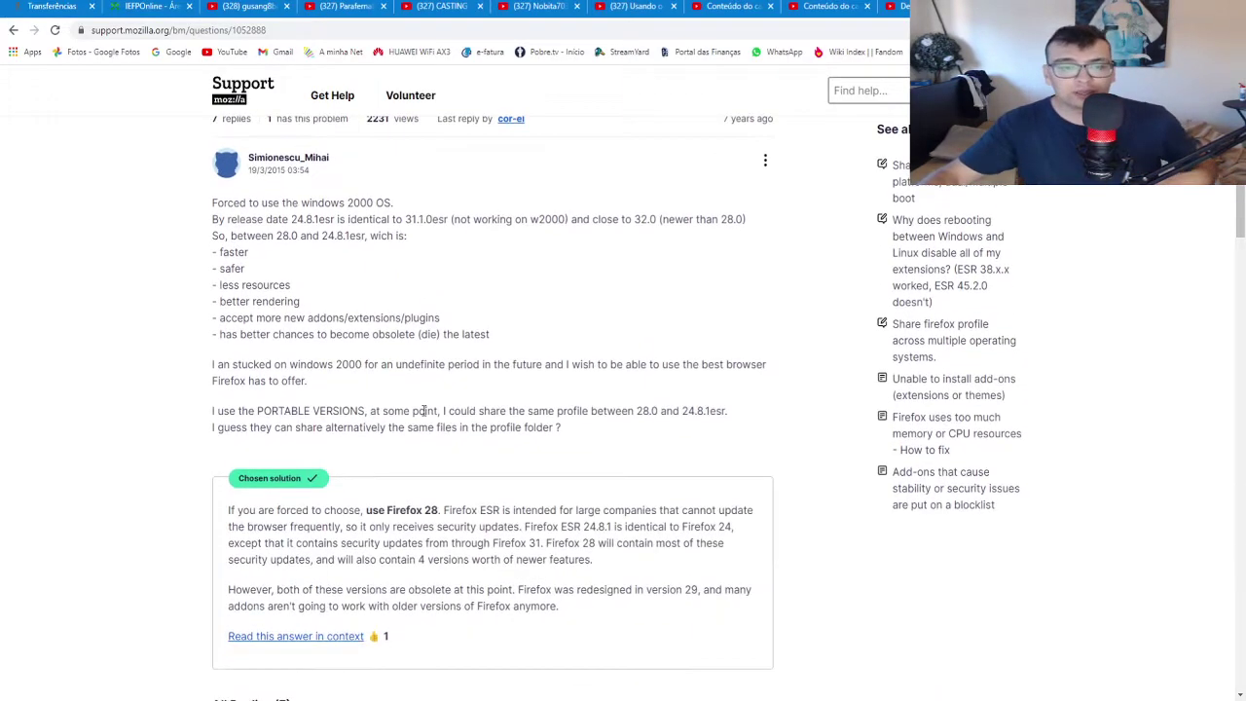
scroll(423, 420, "down", 6)
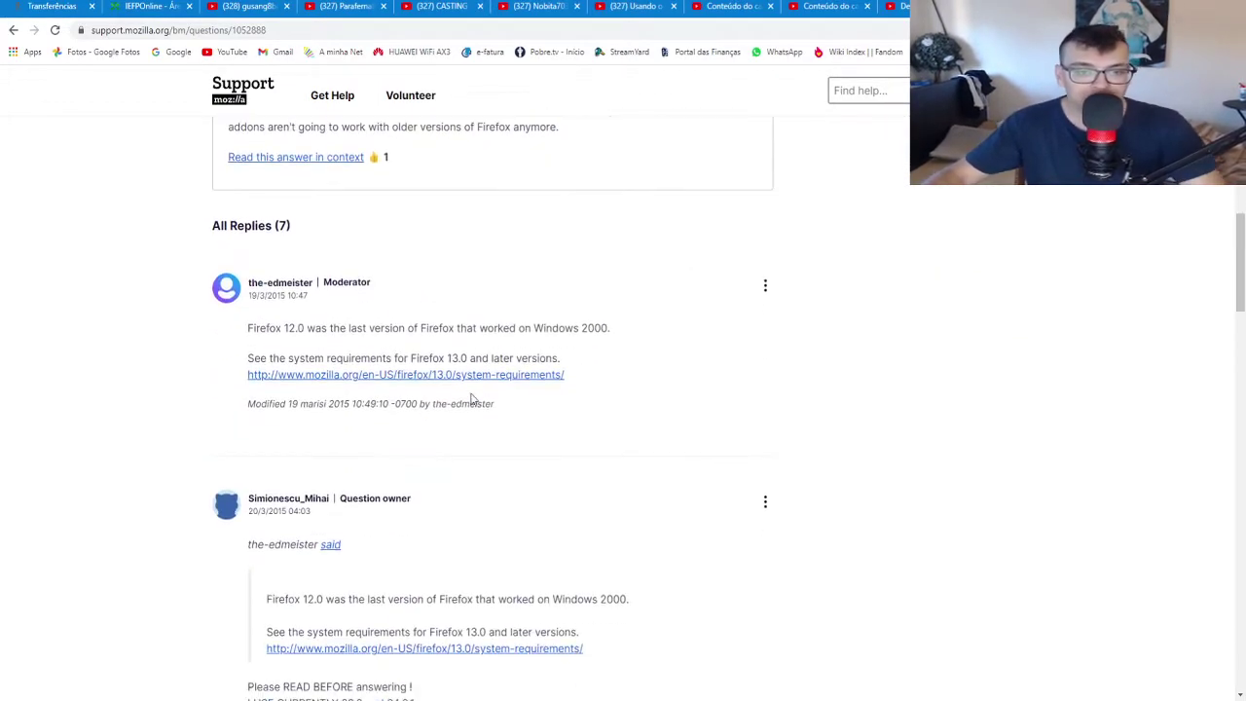
scroll(506, 428, "down", 3)
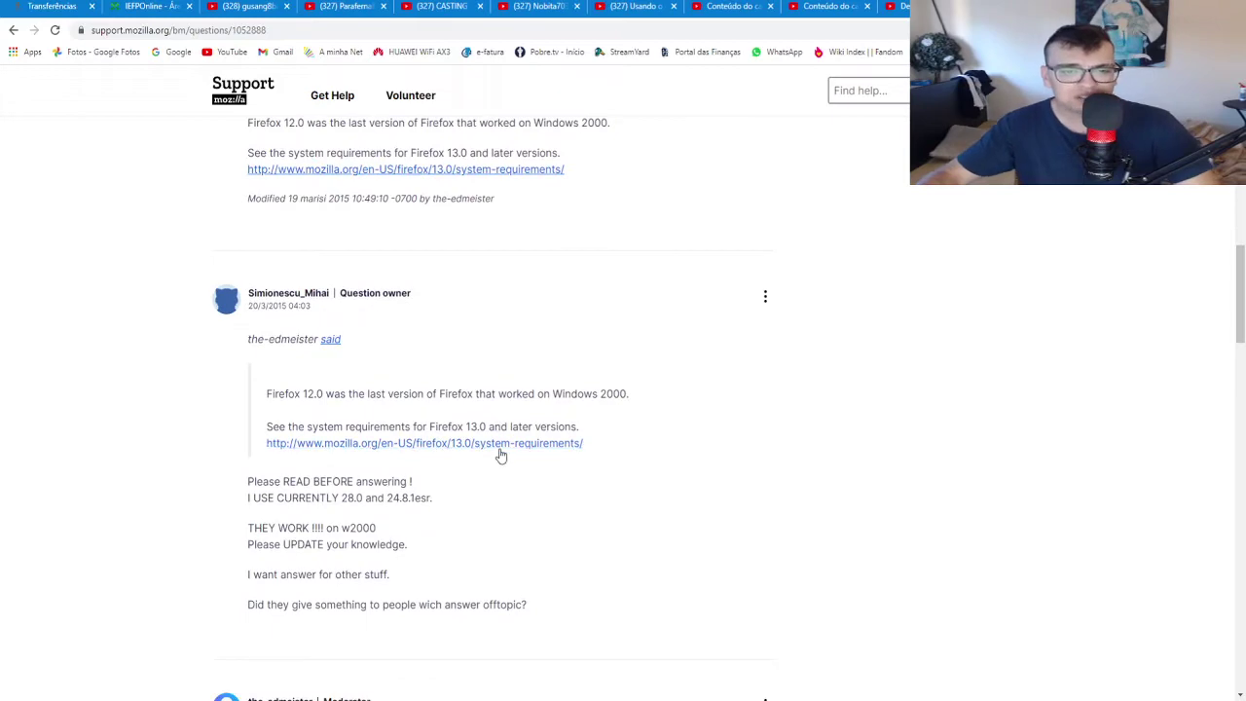
scroll(501, 454, "down", 3)
scroll(503, 506, "up", 10)
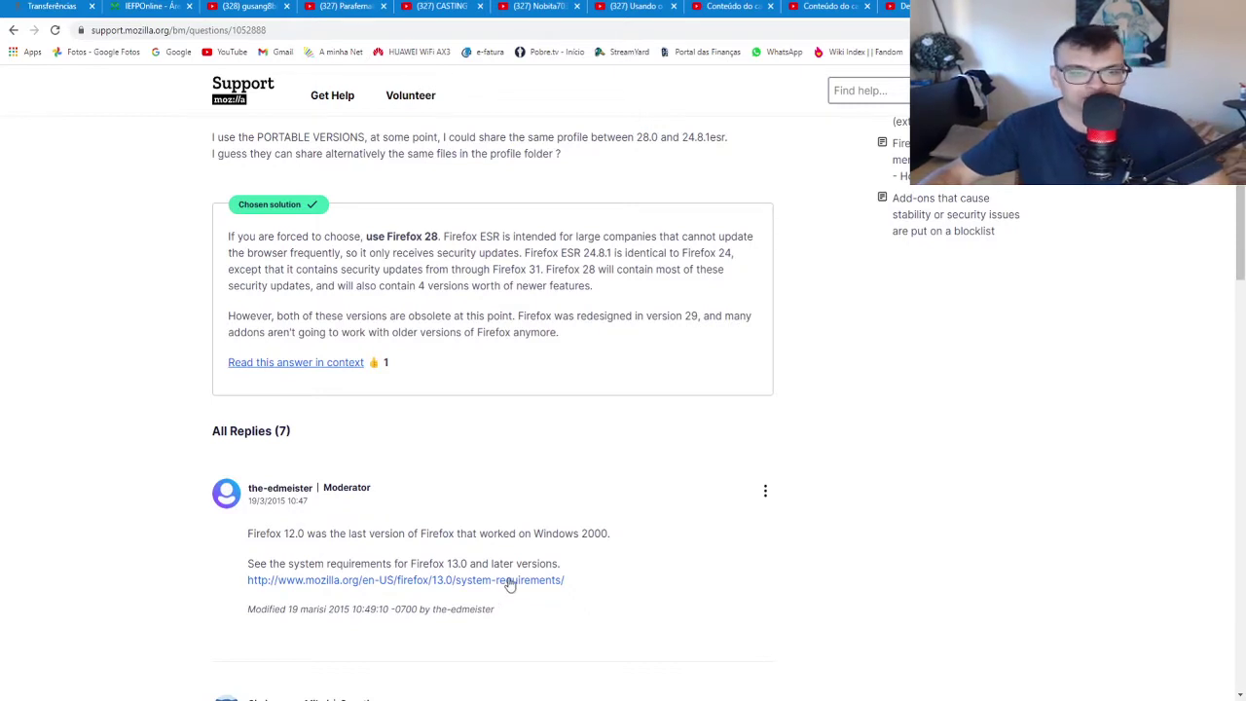
Step: Check the linked Firefox 13.0 system requirements, close that page, and return to the search results
left_click(508, 582)
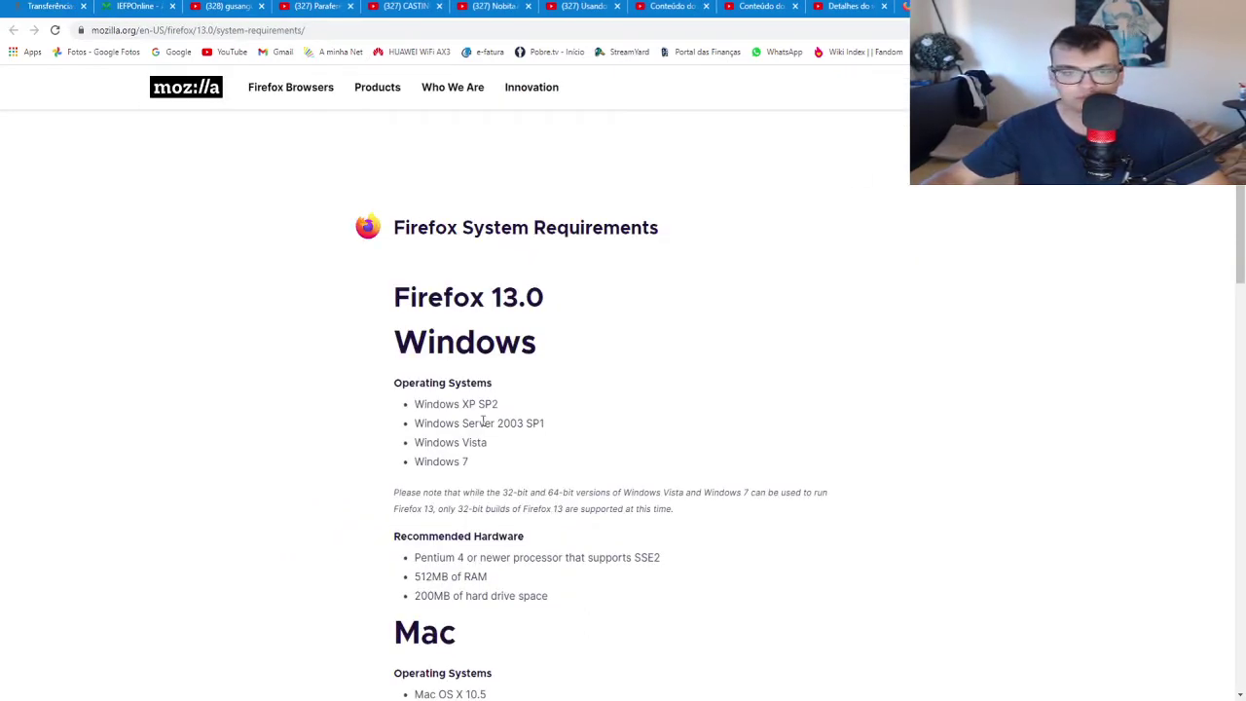
scroll(531, 454, "down", 9)
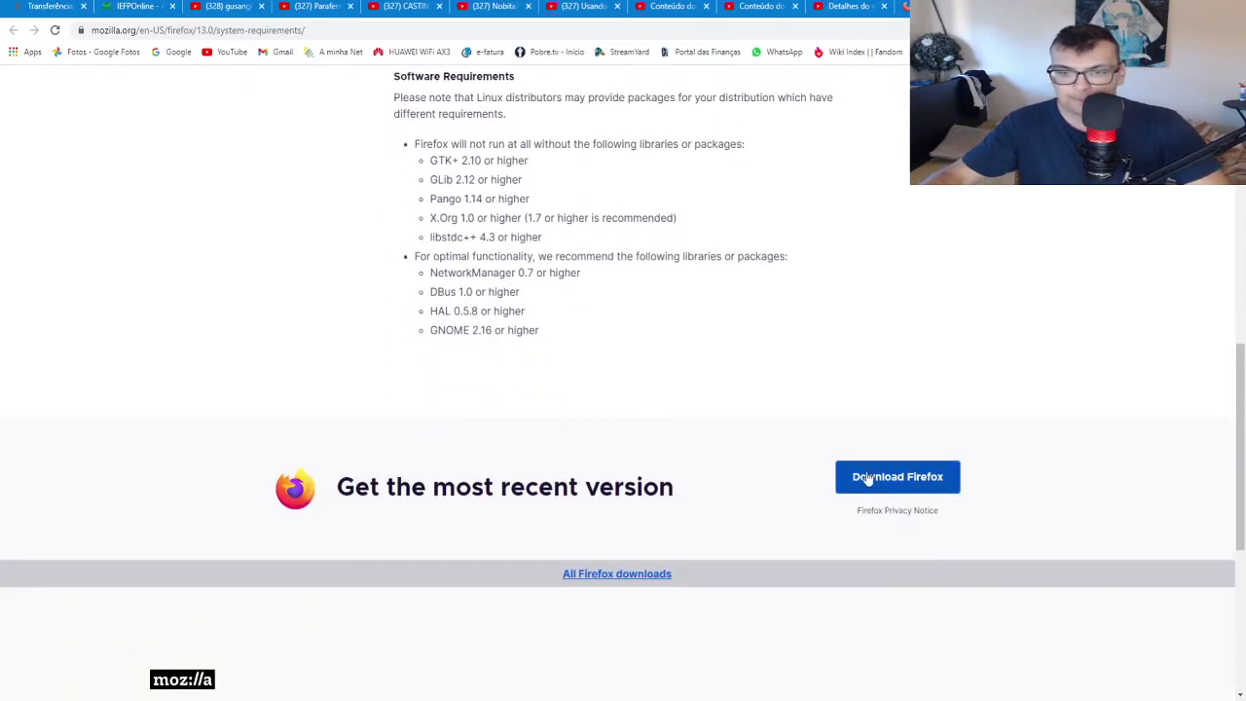
scroll(826, 428, "up", 10)
key("ctrl+w")
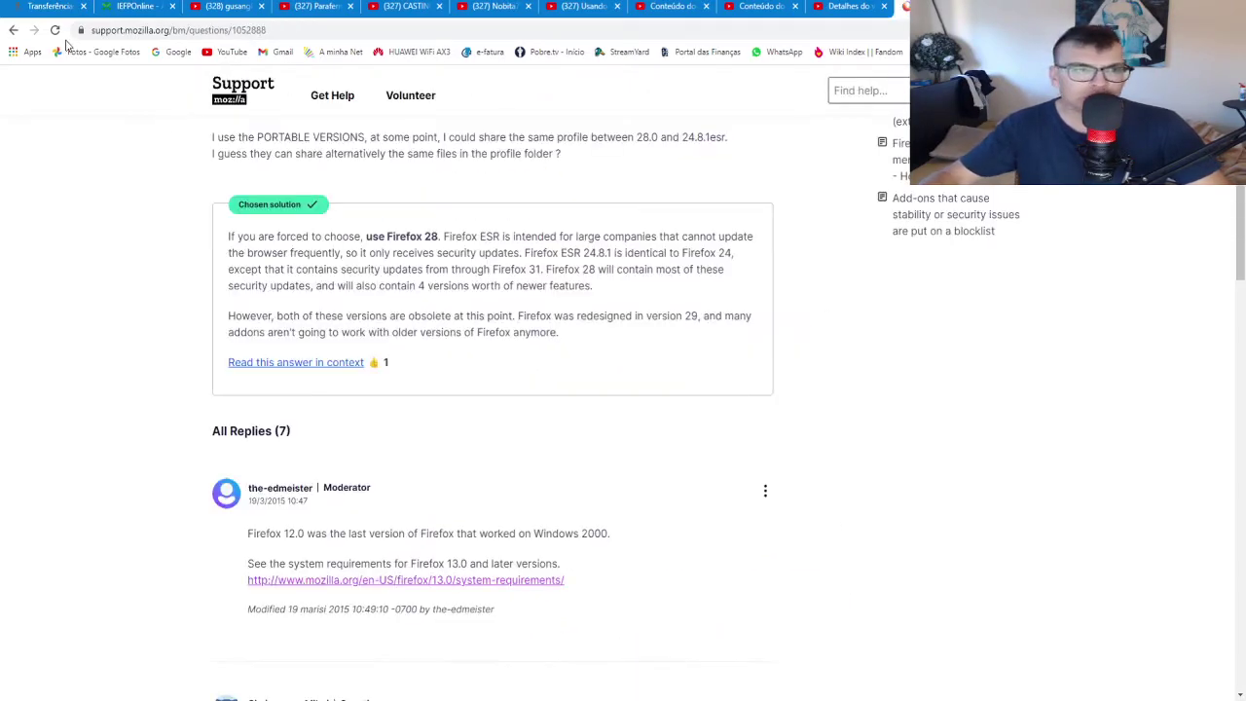
left_click(12, 32)
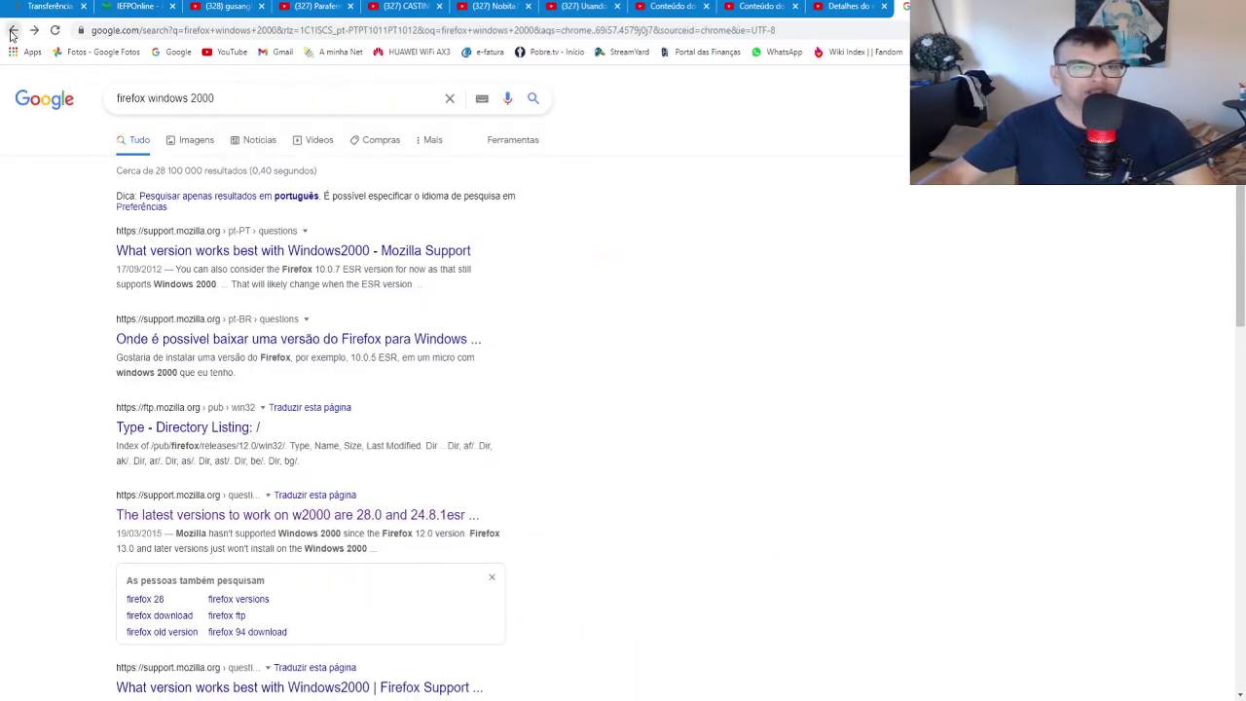
Step: Open the What version works best with Windows2000 result in a new tab and examine its chosen solution
middle_click(358, 255)
key("ctrl+Tab")
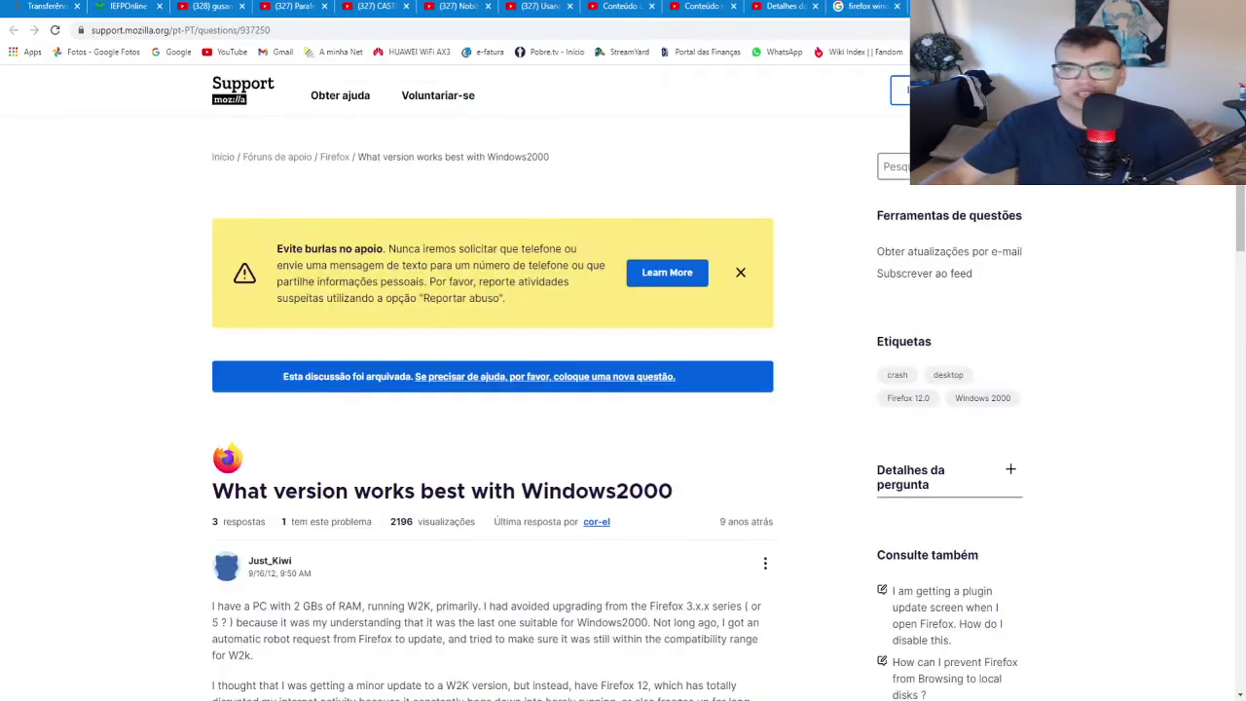
scroll(540, 377, "down", 6)
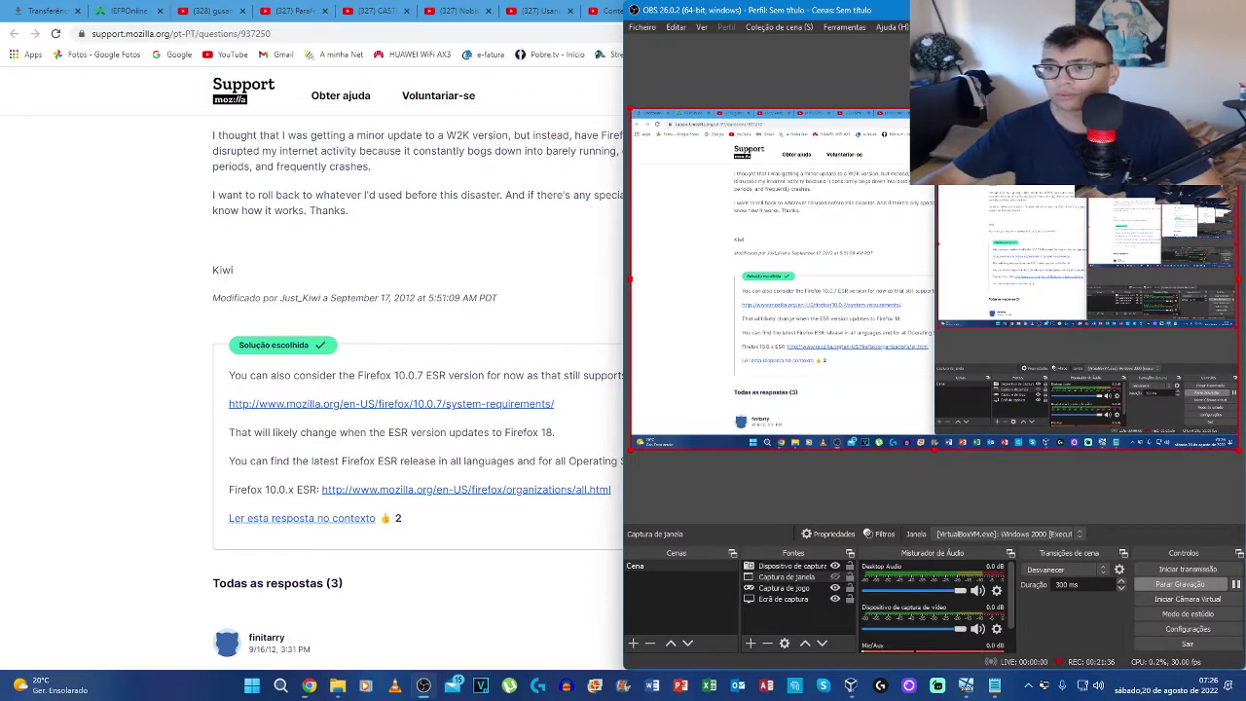
left_click(603, 122)
scroll(590, 225, "down", 2)
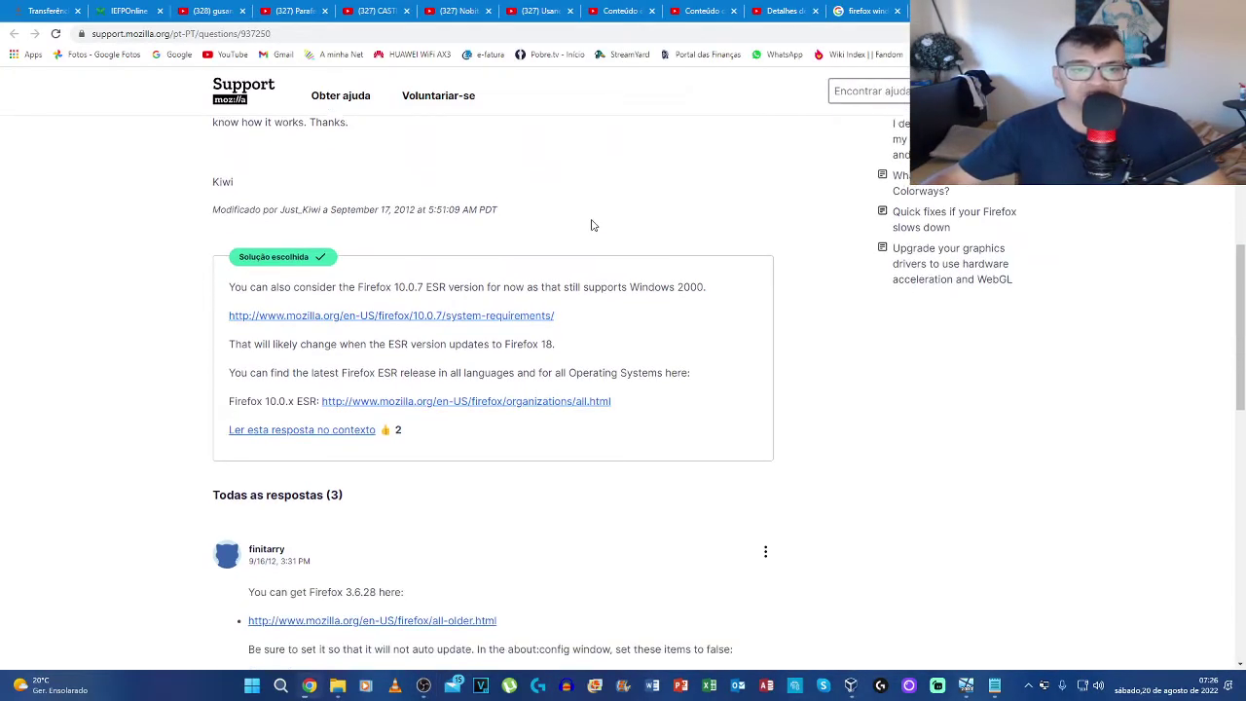
Step: Examine the supported Windows versions and recommended hardware in the Firefox 13.0 system requirements linked from the support thread
scroll(584, 234, "up", 2)
left_click(391, 468)
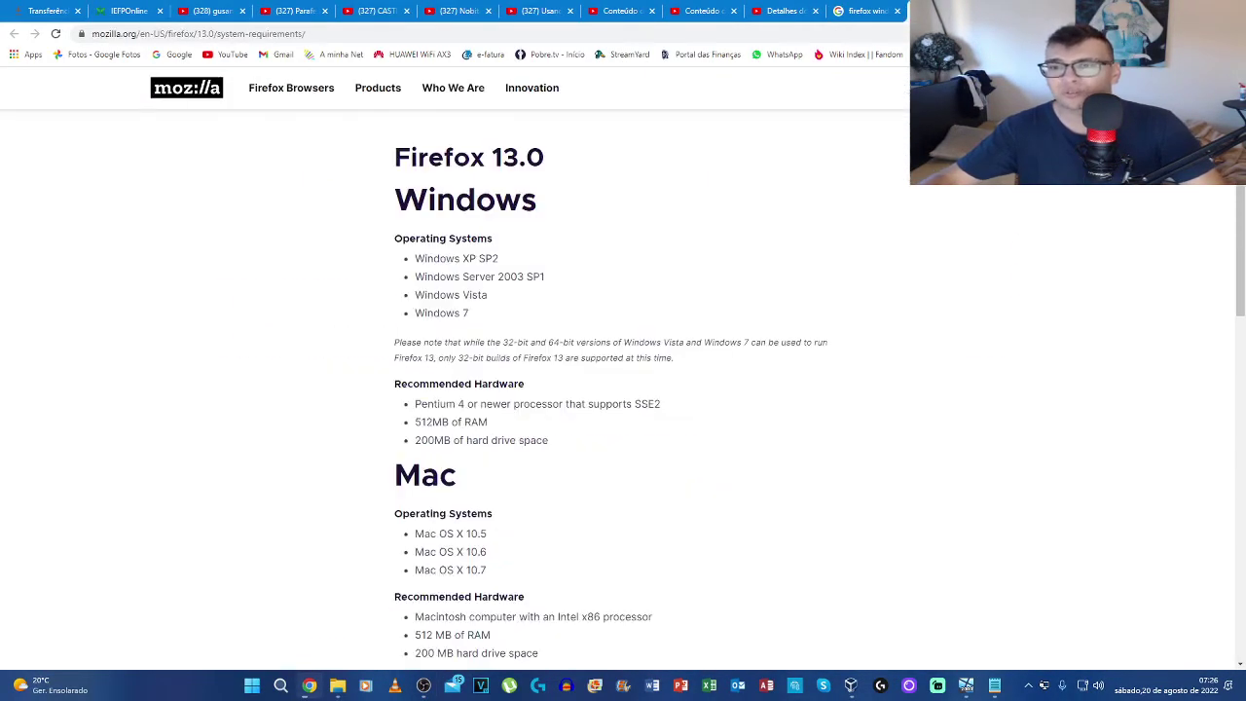
scroll(697, 271, "down", 2)
scroll(697, 271, "down", 6)
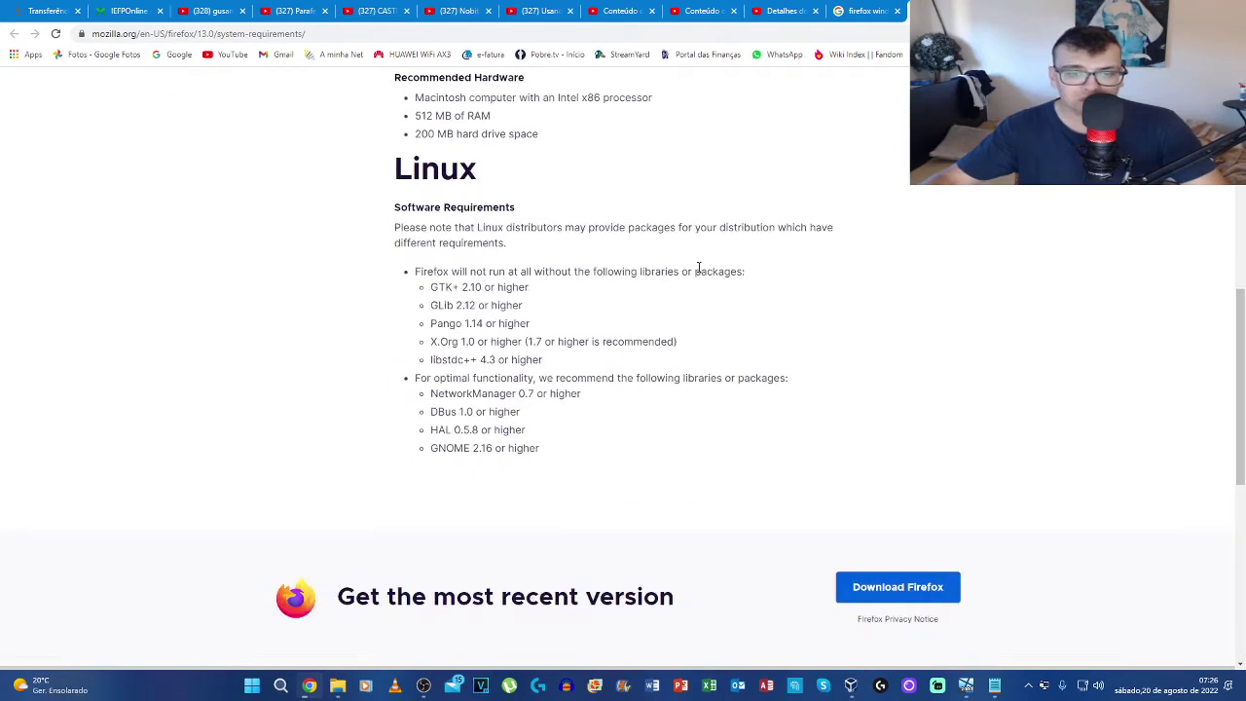
scroll(725, 289, "up", 7)
scroll(724, 289, "up", 3)
left_click_drag(415, 389, 505, 393)
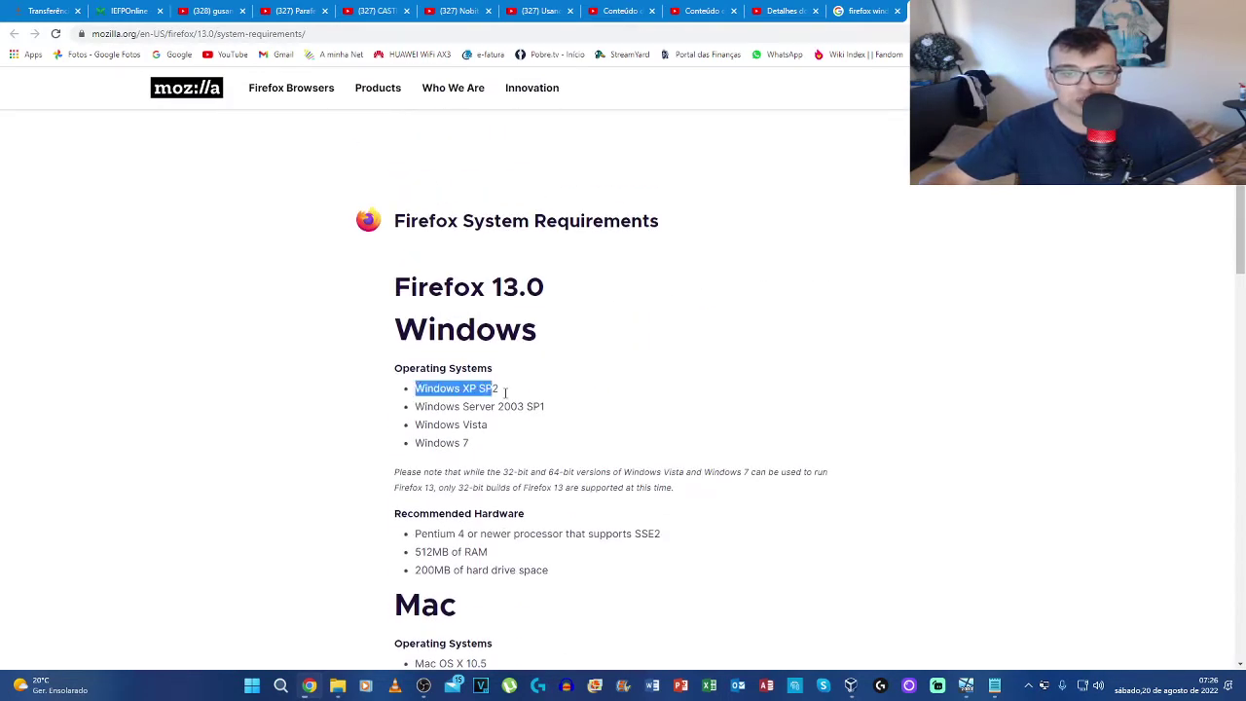
left_click_drag(429, 407, 591, 429)
left_click(581, 455)
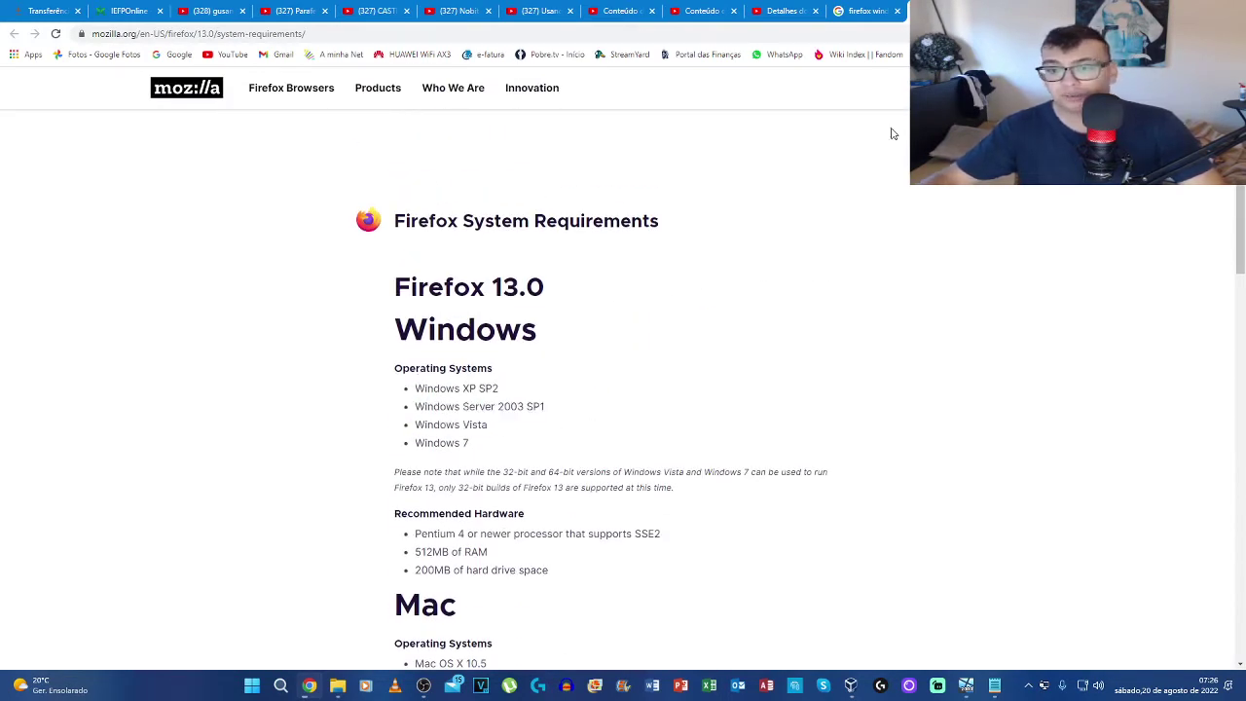
Step: Return to the search results, reopen the What version works best with Windows2000 thread and open its Firefox 10.0.7 system requirements link
left_click(879, 10)
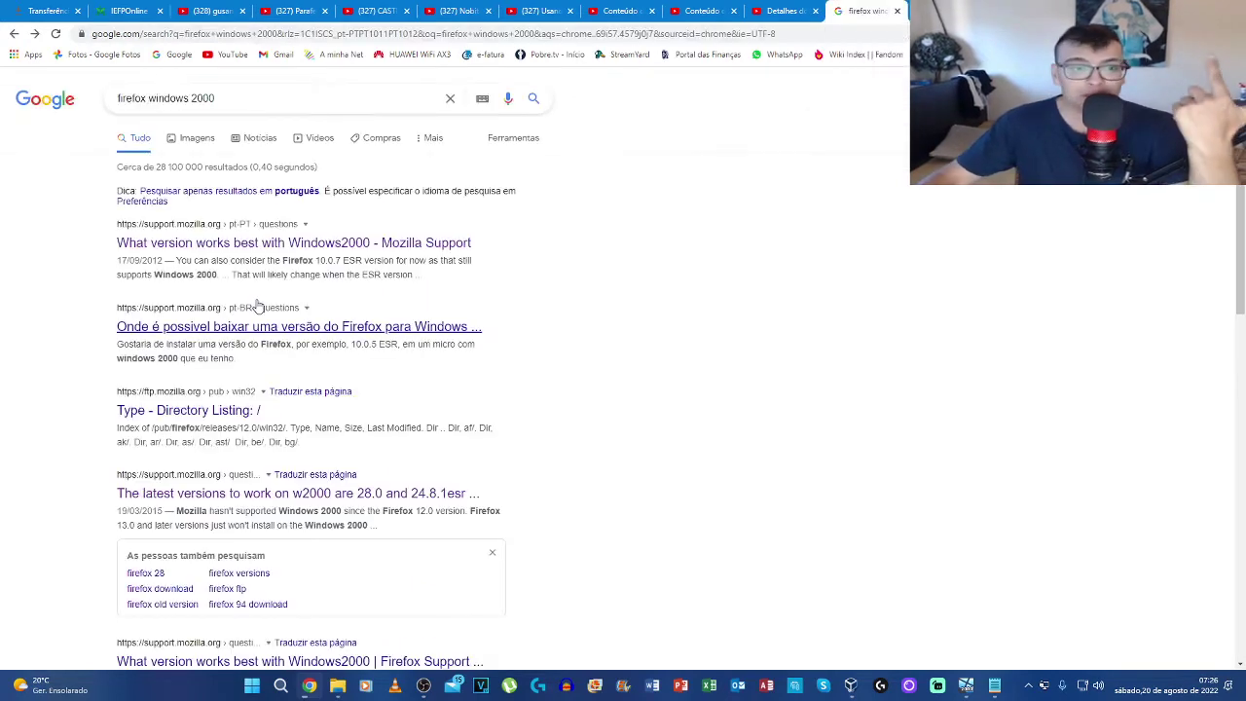
left_click(292, 243)
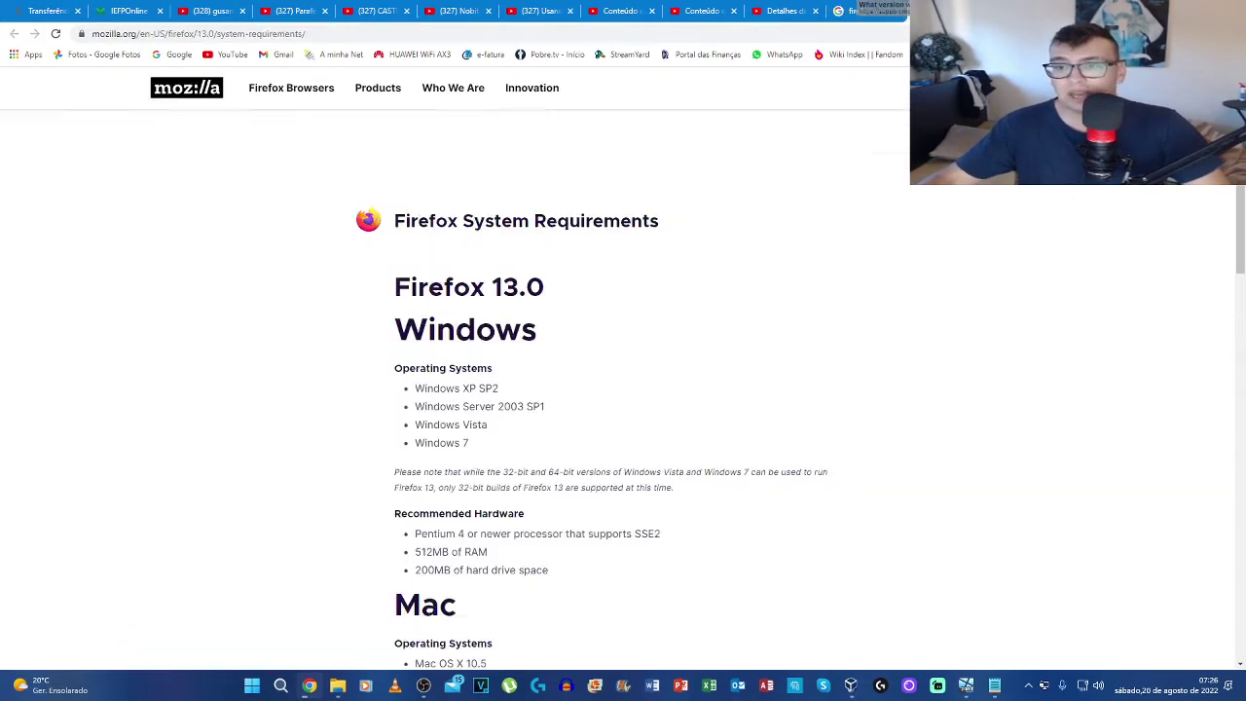
scroll(731, 325, "down", 8)
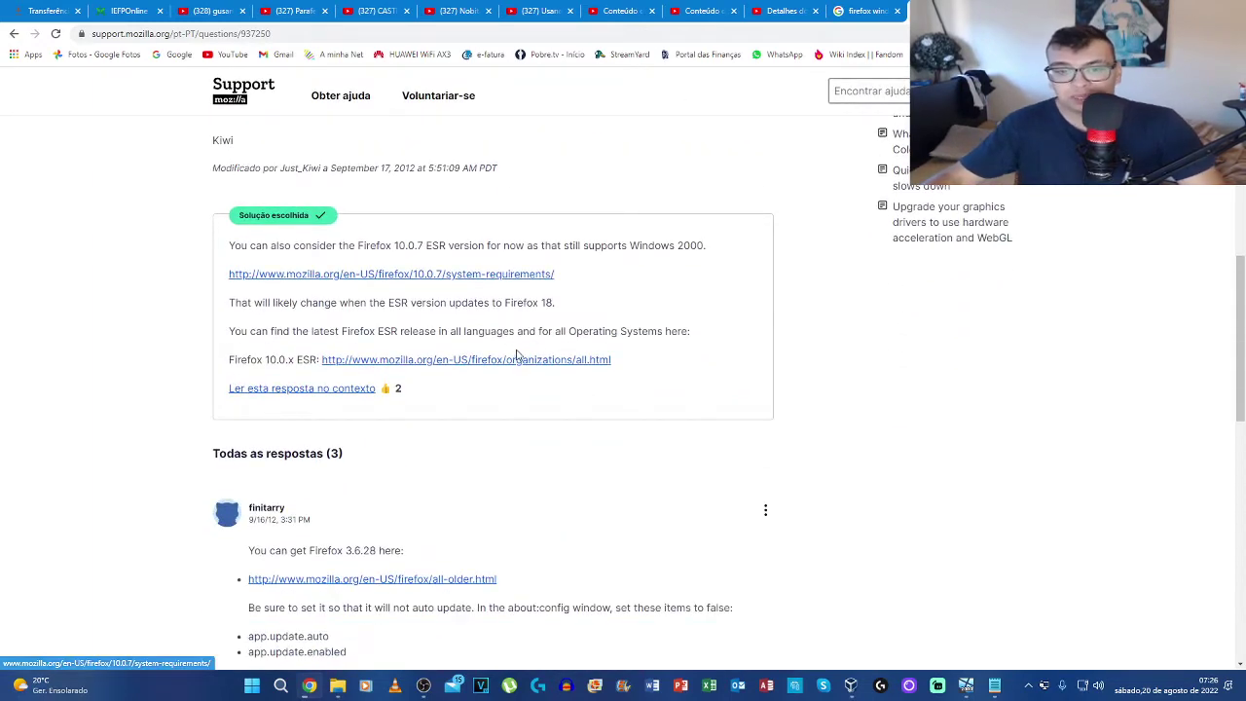
middle_click(469, 280)
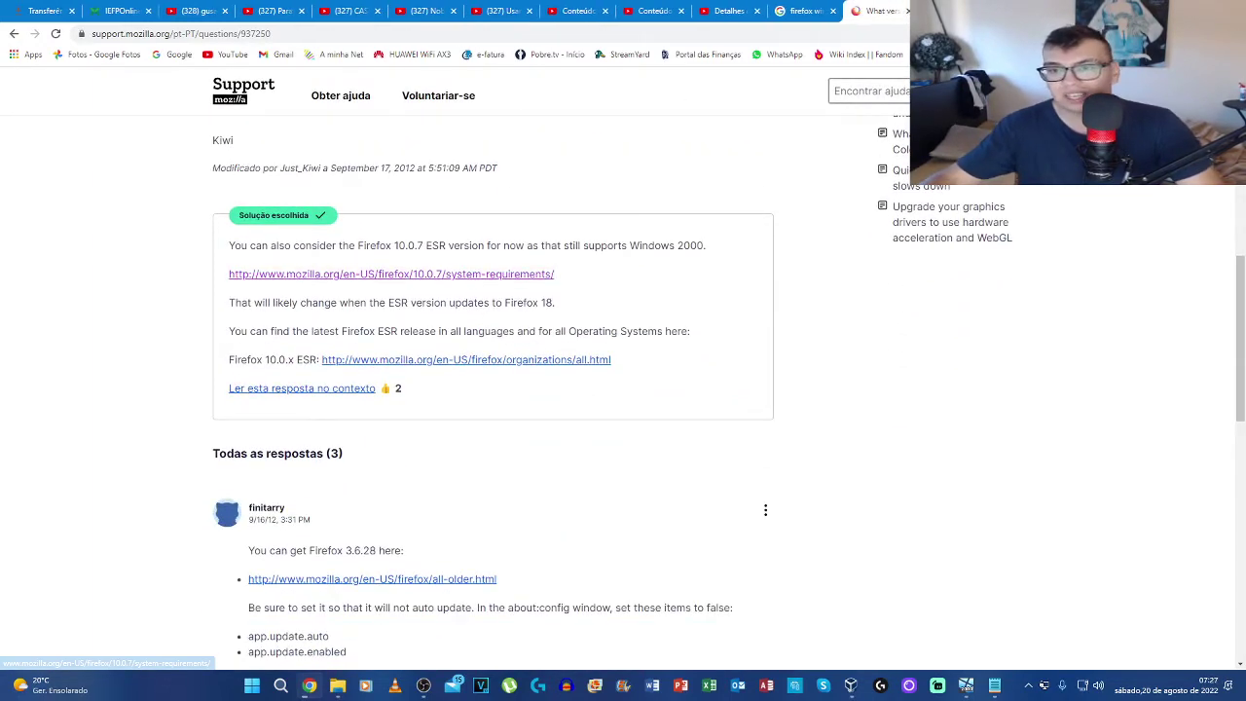
left_click(940, 11)
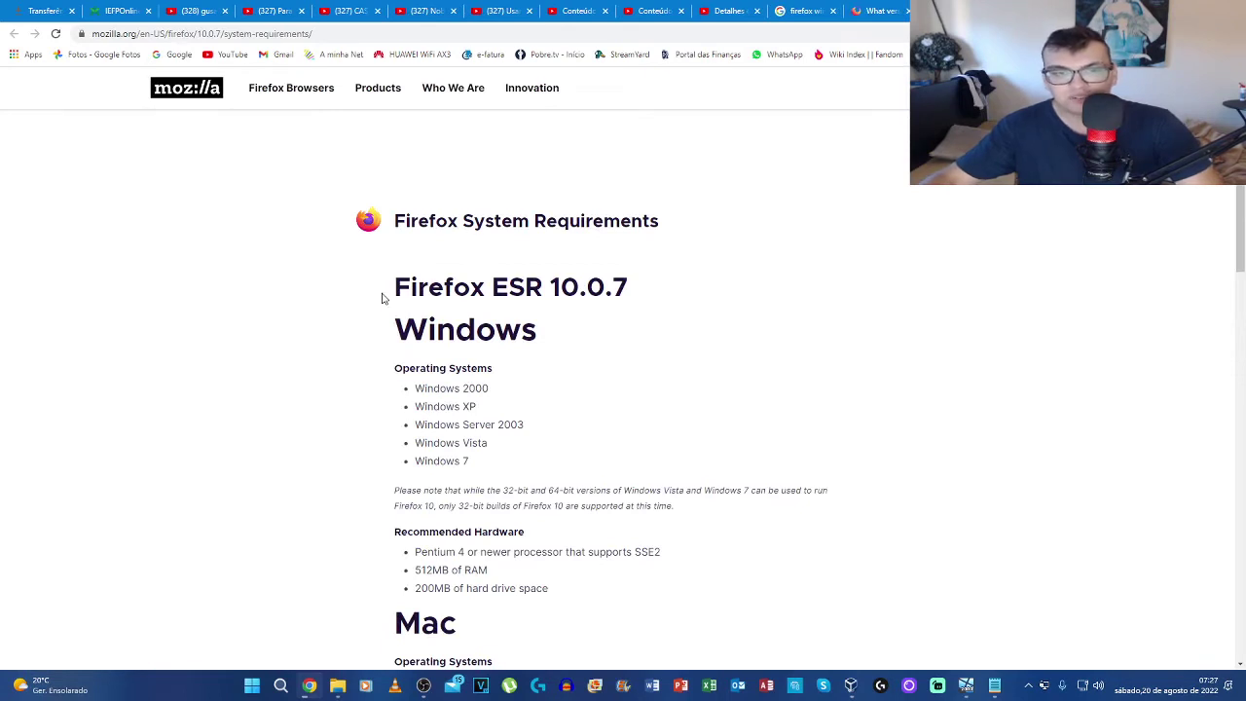
Step: Check the Firefox ESR 10.0.7 system requirements for Windows 2000 support
left_click_drag(382, 298, 587, 364)
left_click(585, 364)
scroll(594, 389, "down", 1)
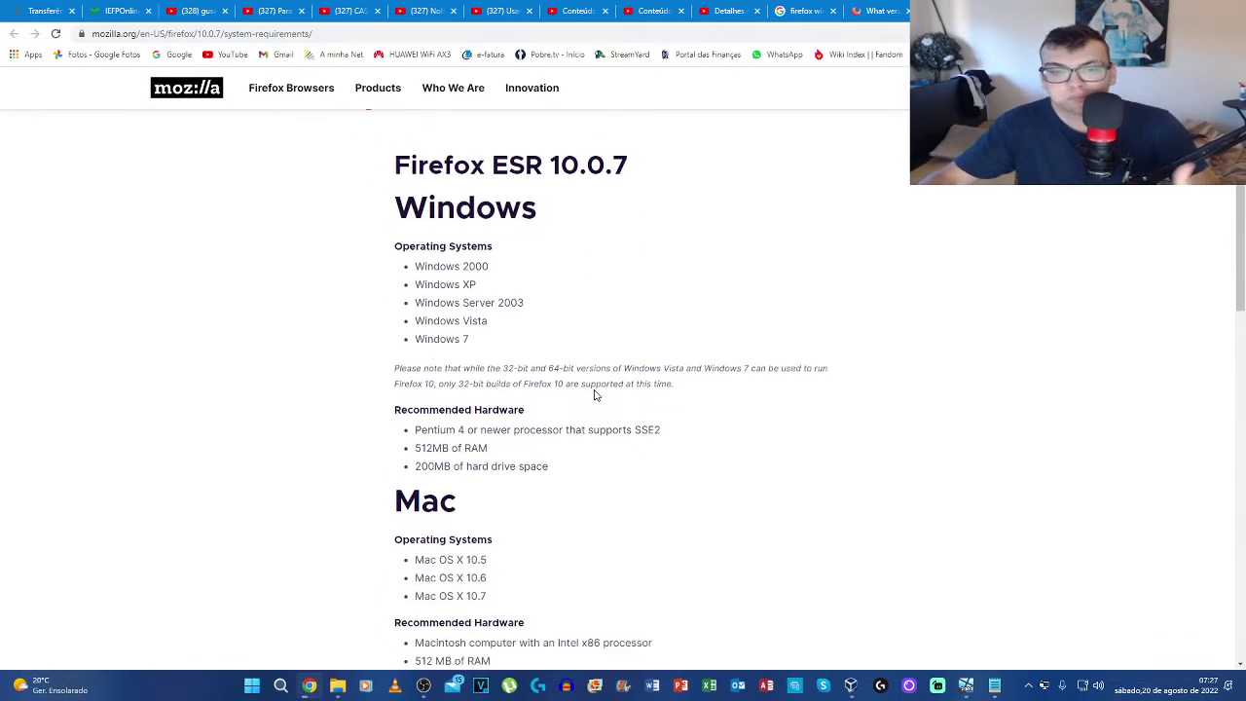
scroll(594, 393, "down", 2)
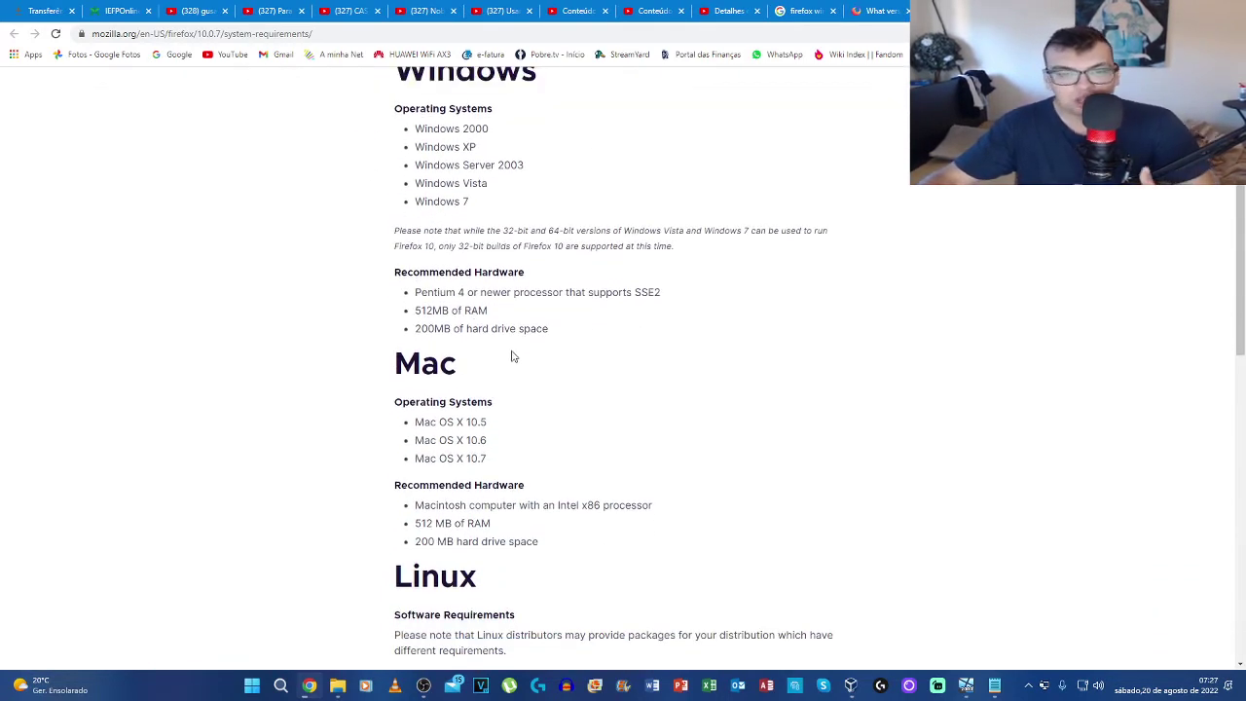
scroll(488, 275, "up", 2)
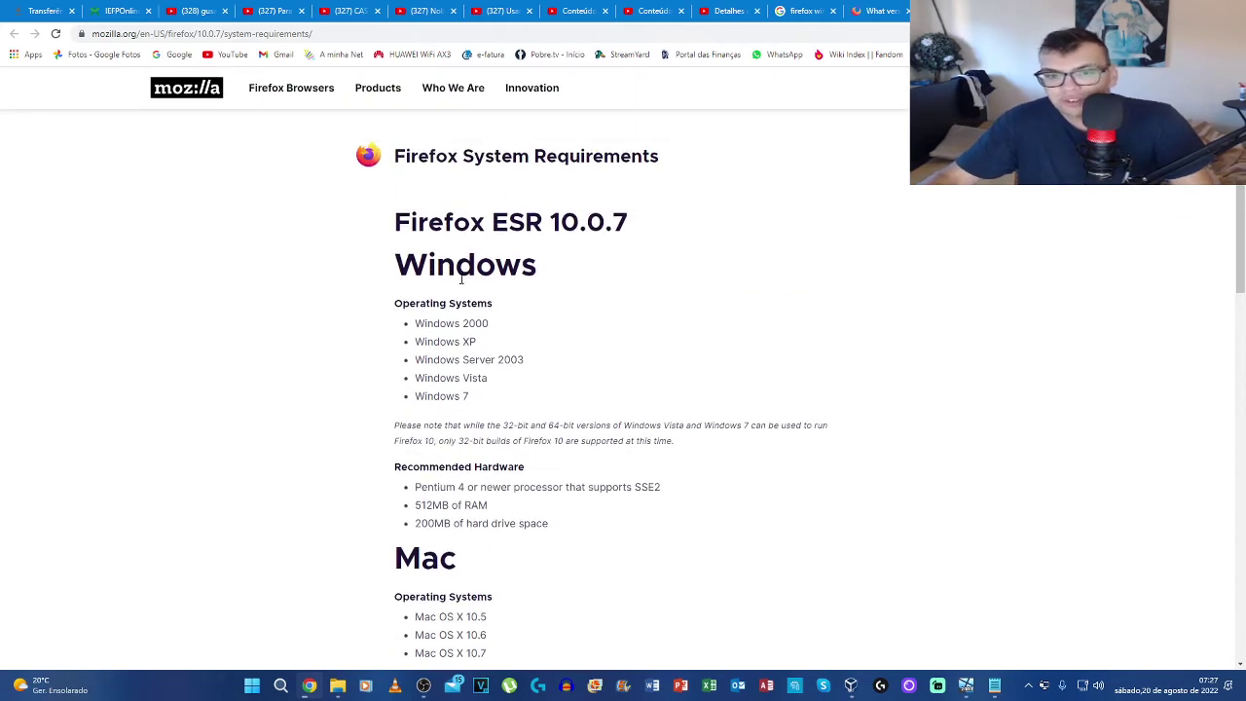
left_click_drag(415, 326, 542, 323)
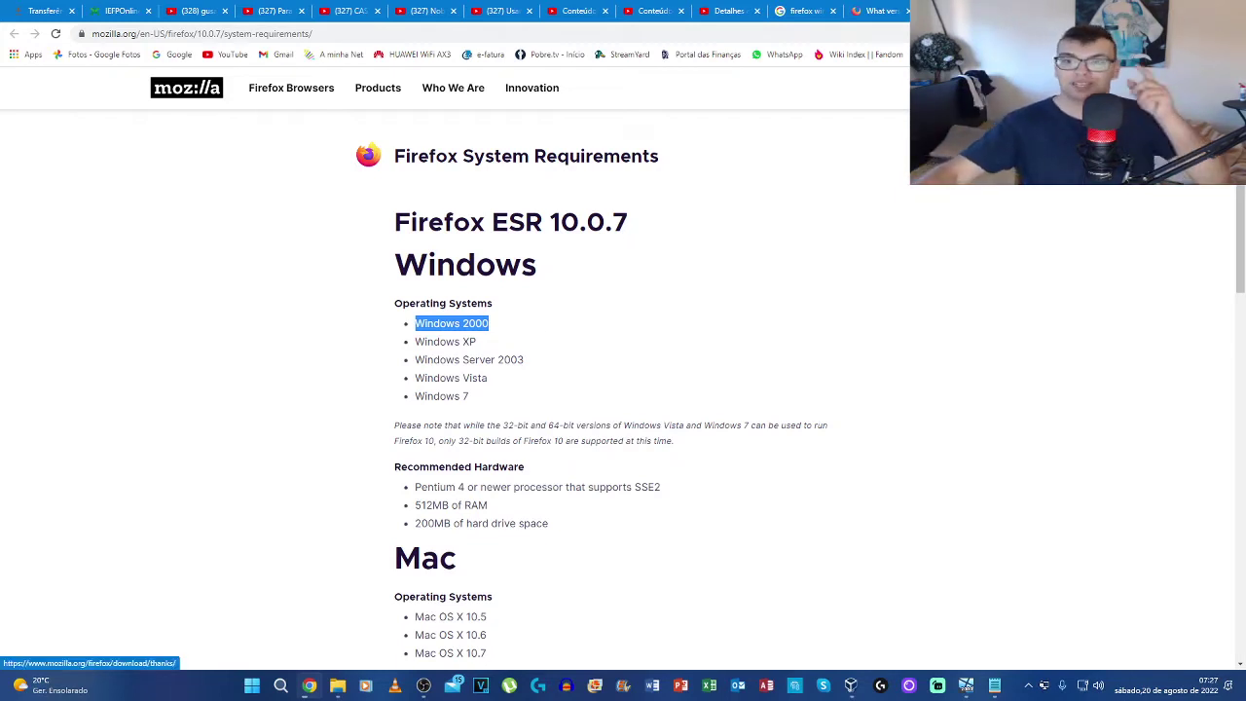
Step: Download the Firefox Installer from Mozilla into the Firefox folder under Dados do Disco on drive F:, replacing the existing file
left_click(662, 250)
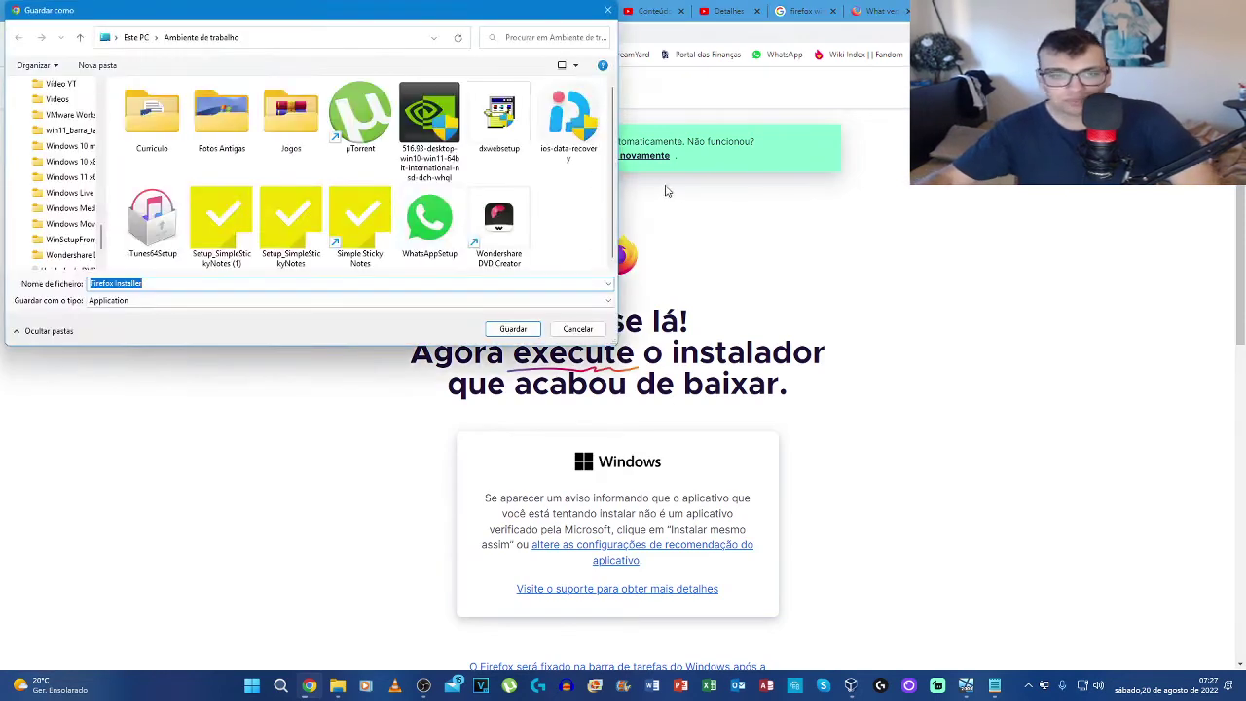
scroll(83, 136, "up", 10)
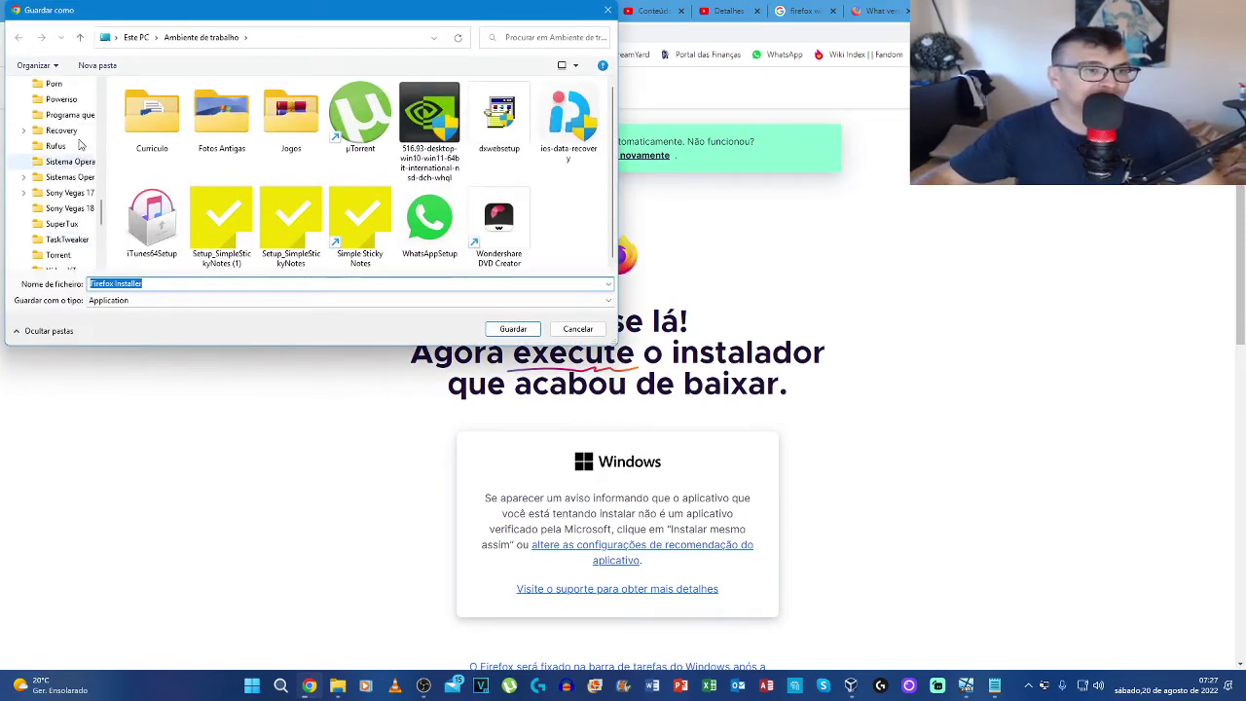
scroll(78, 144, "up", 15)
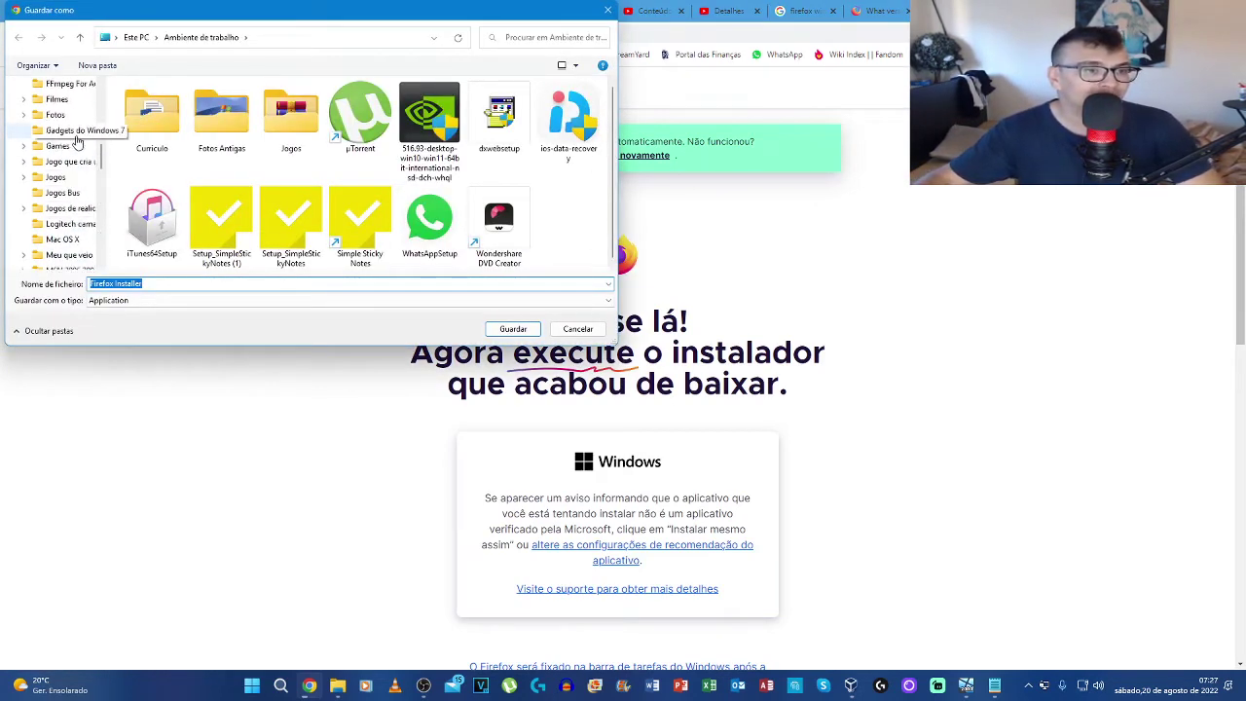
left_click(57, 198)
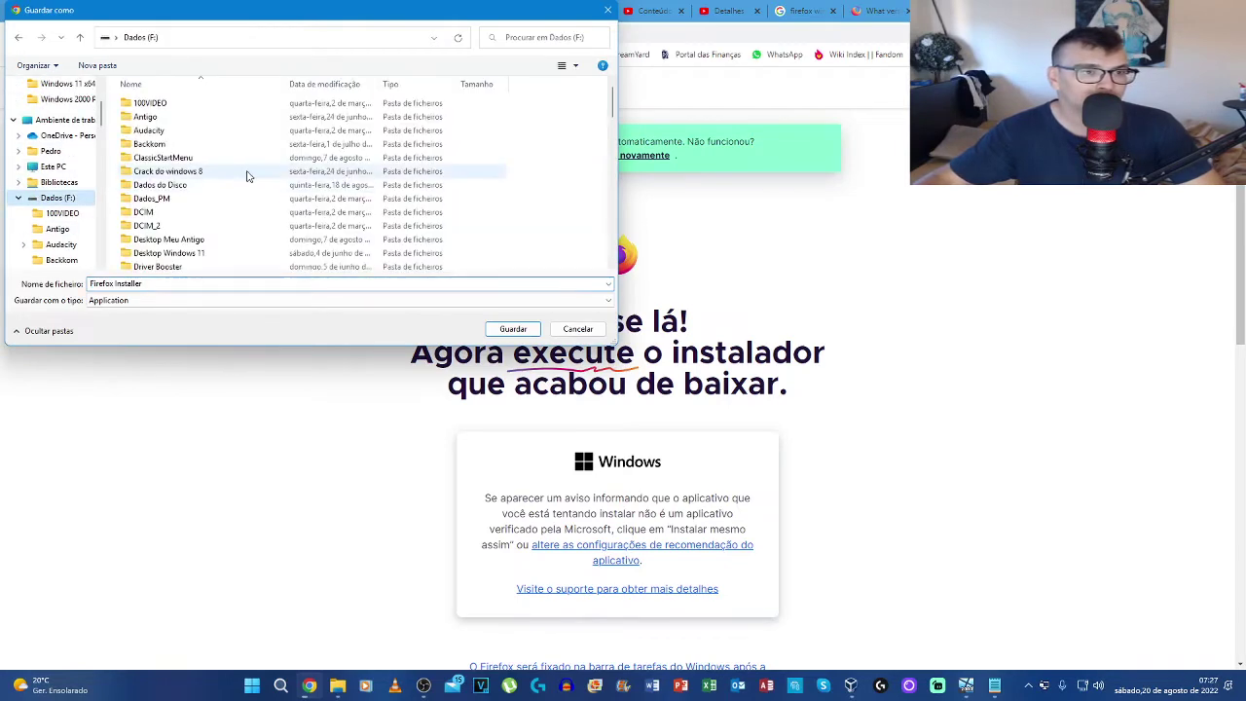
double_click(171, 187)
scroll(146, 181, "down", 10)
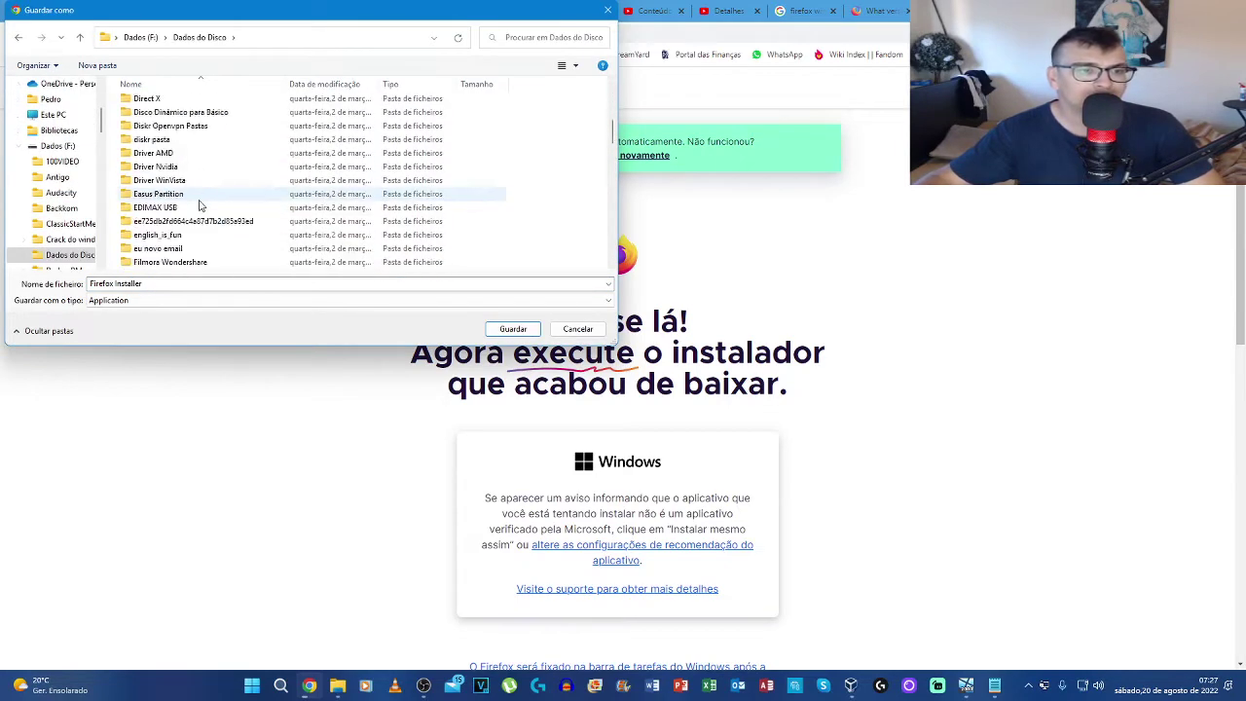
left_click(145, 153)
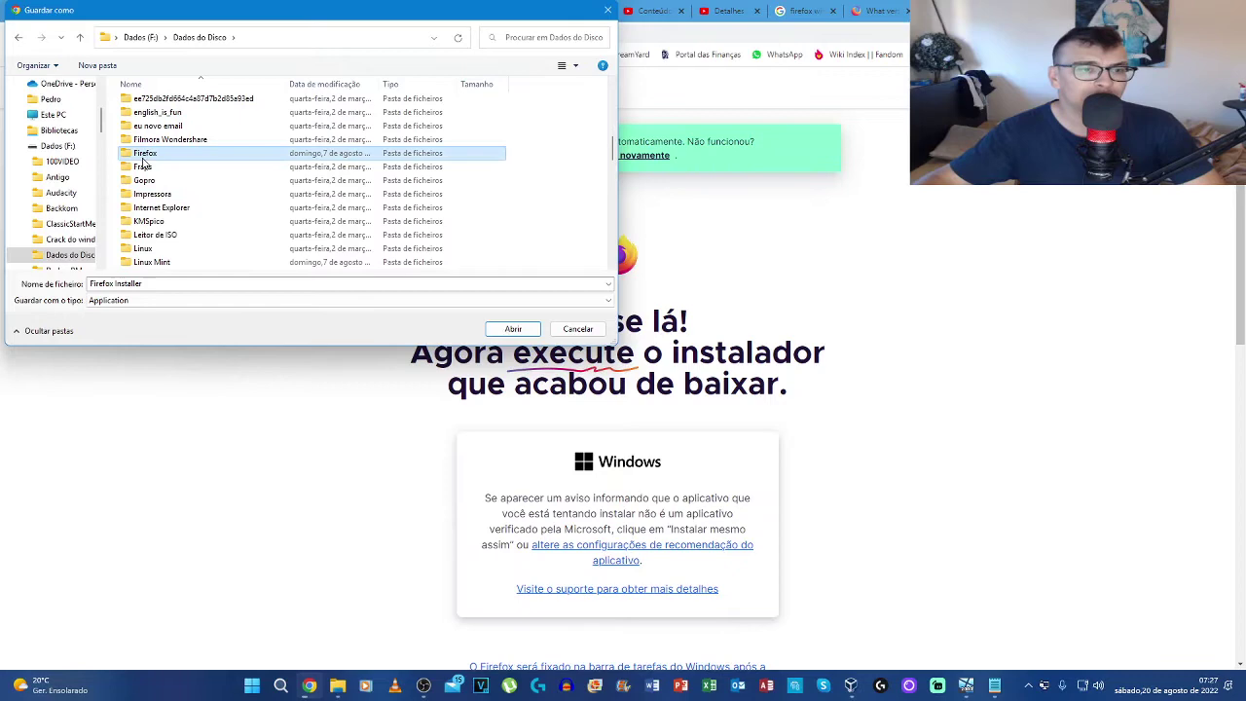
left_click(513, 329)
left_click(523, 329)
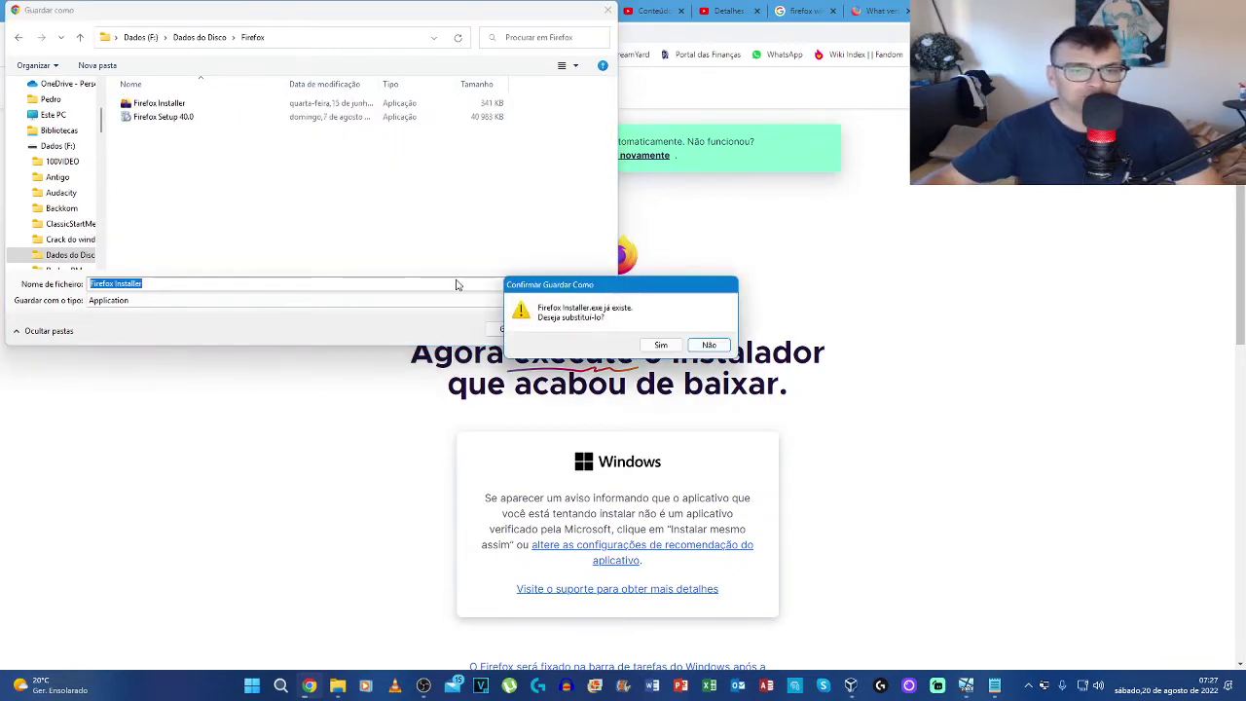
left_click(661, 345)
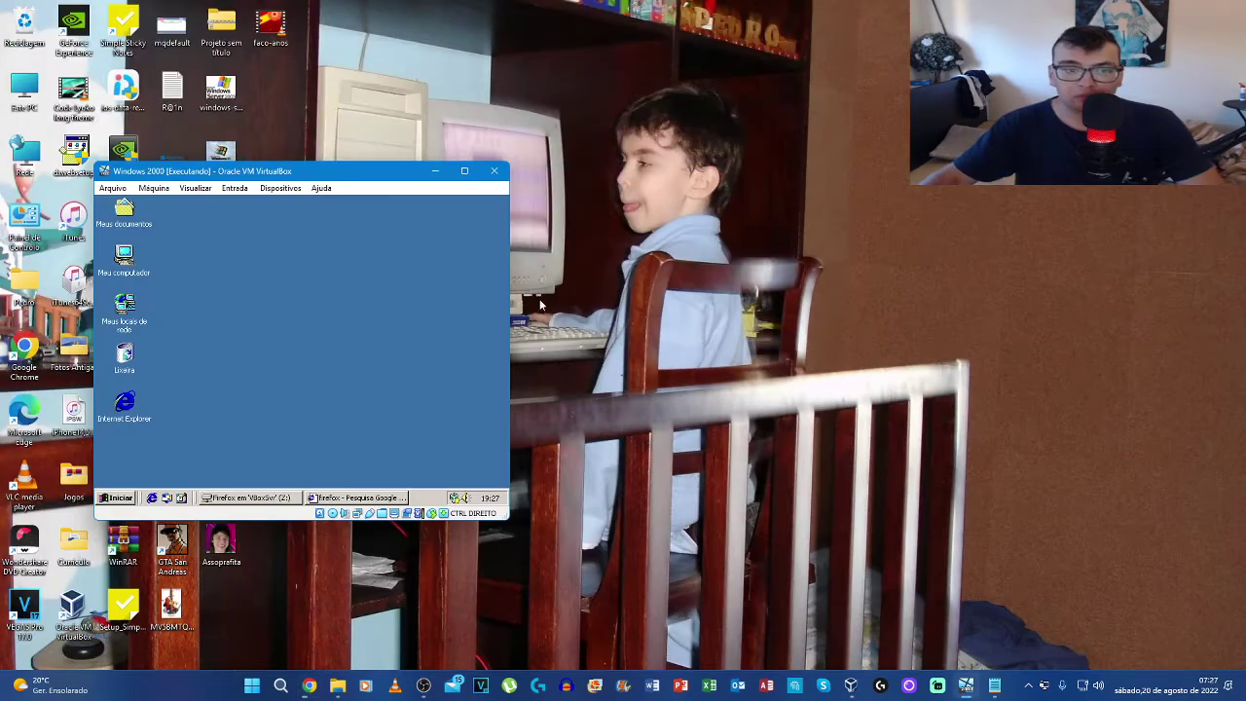
Step: Switch to OBS and show the Captura de janela source
left_click(424, 685)
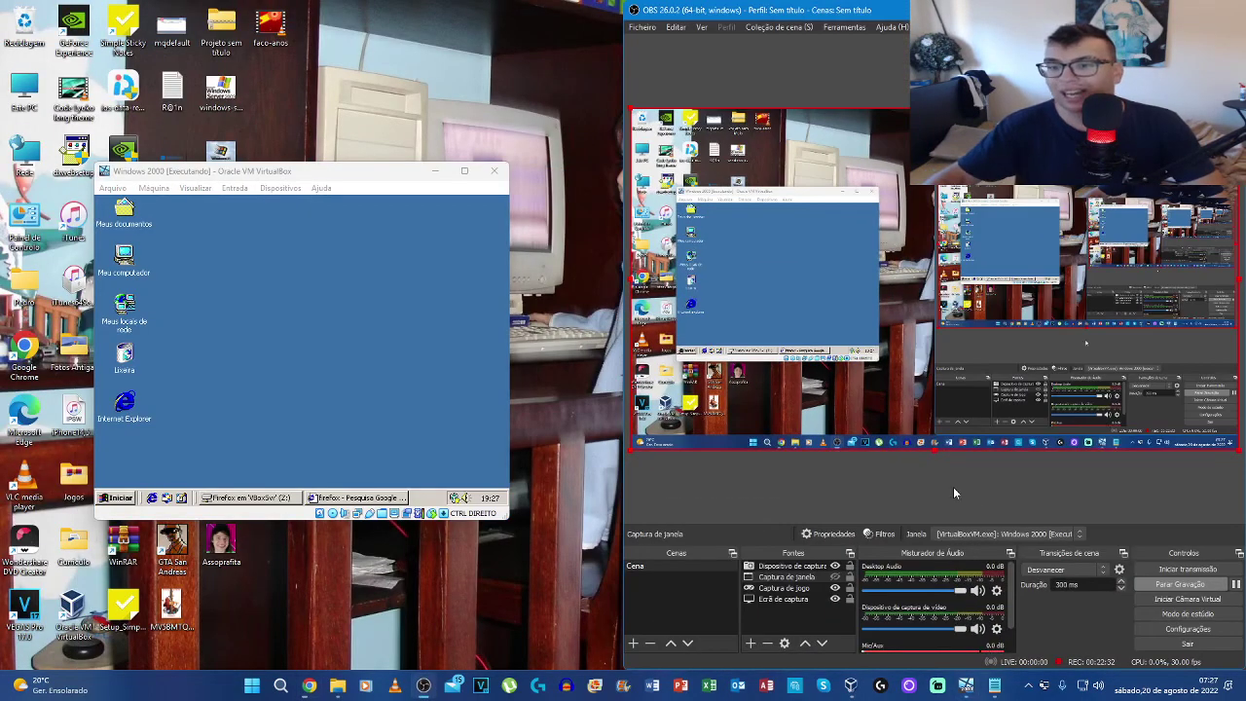
left_click(835, 579)
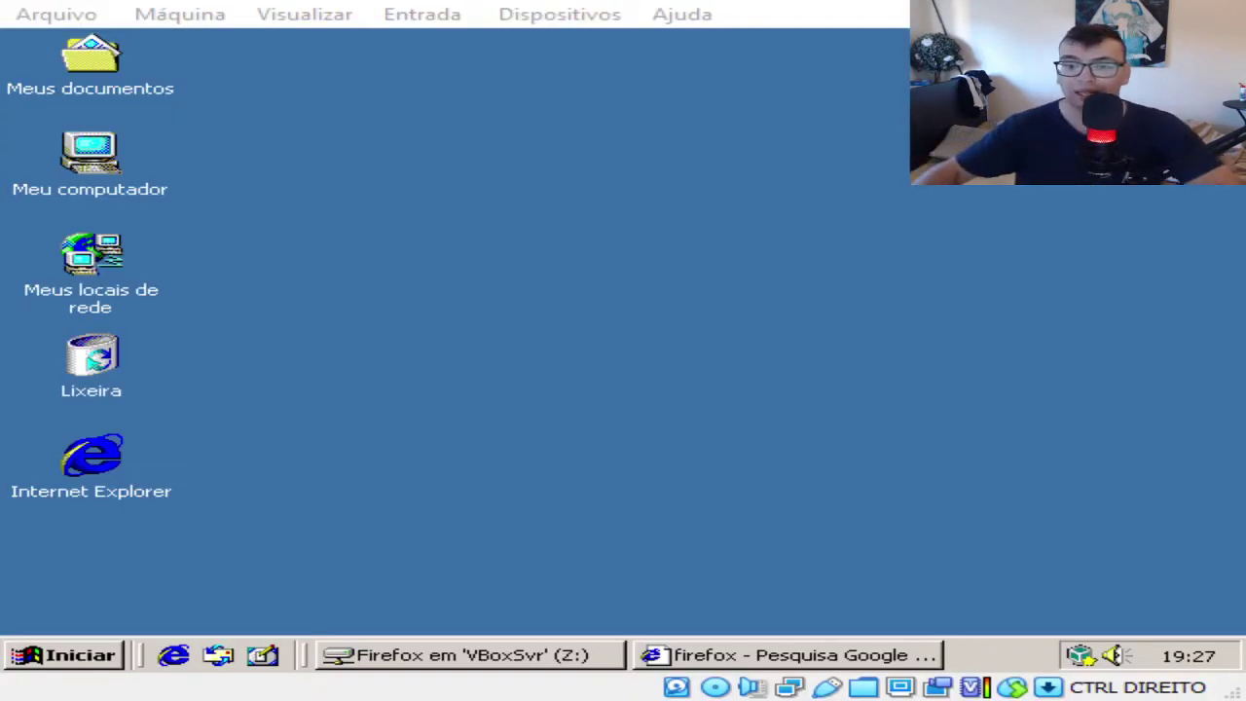
Step: In the Windows 2000 virtual machine, refresh the shared Firefox folder on Z: and try to run Firefox Installer
left_click(472, 654)
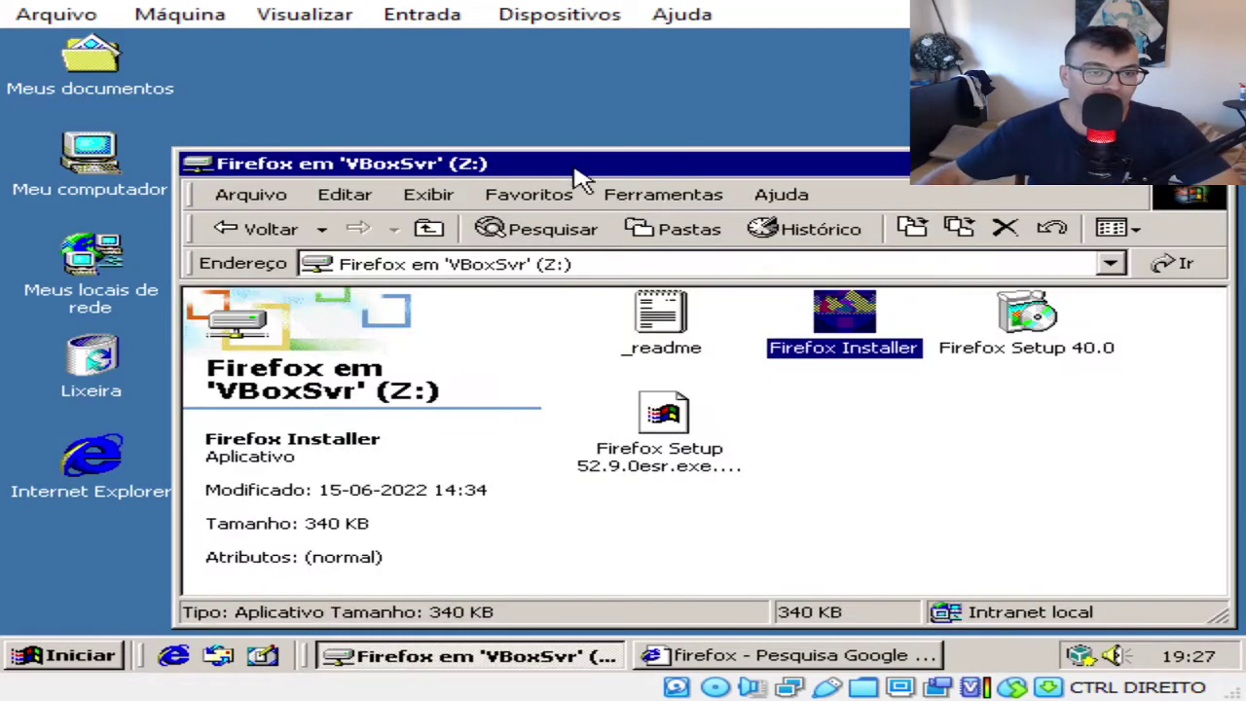
left_click(1183, 263)
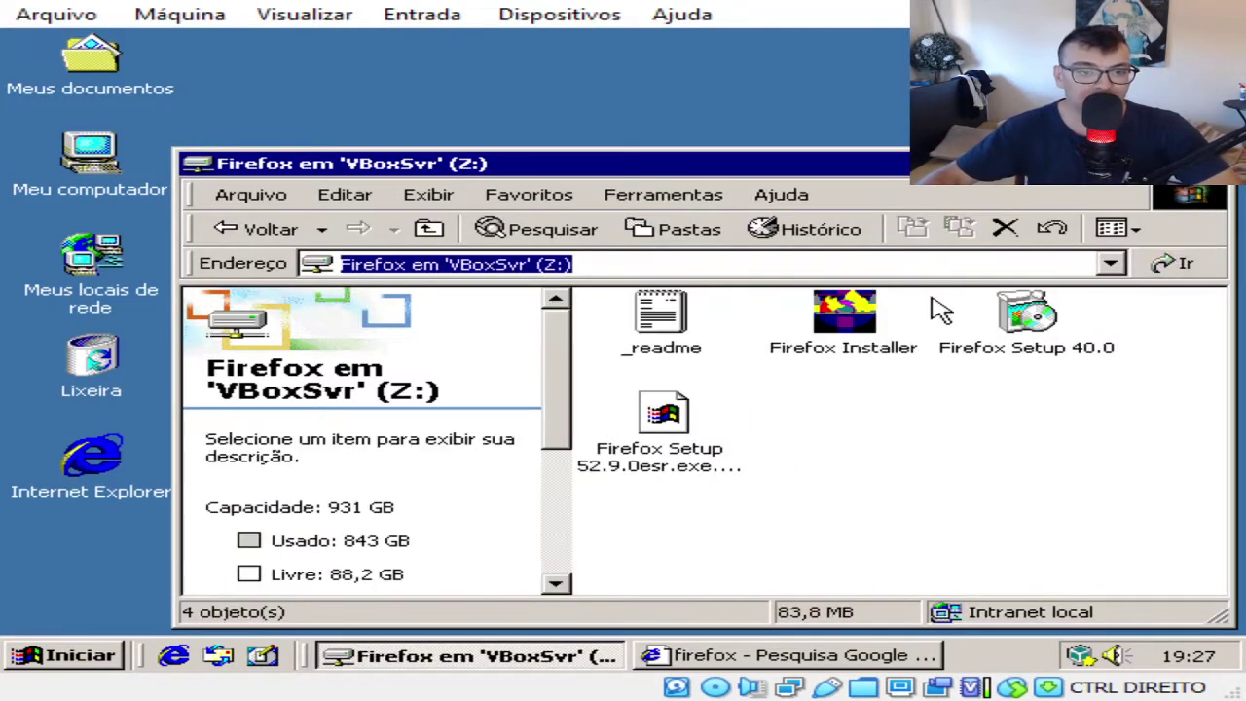
double_click(827, 331)
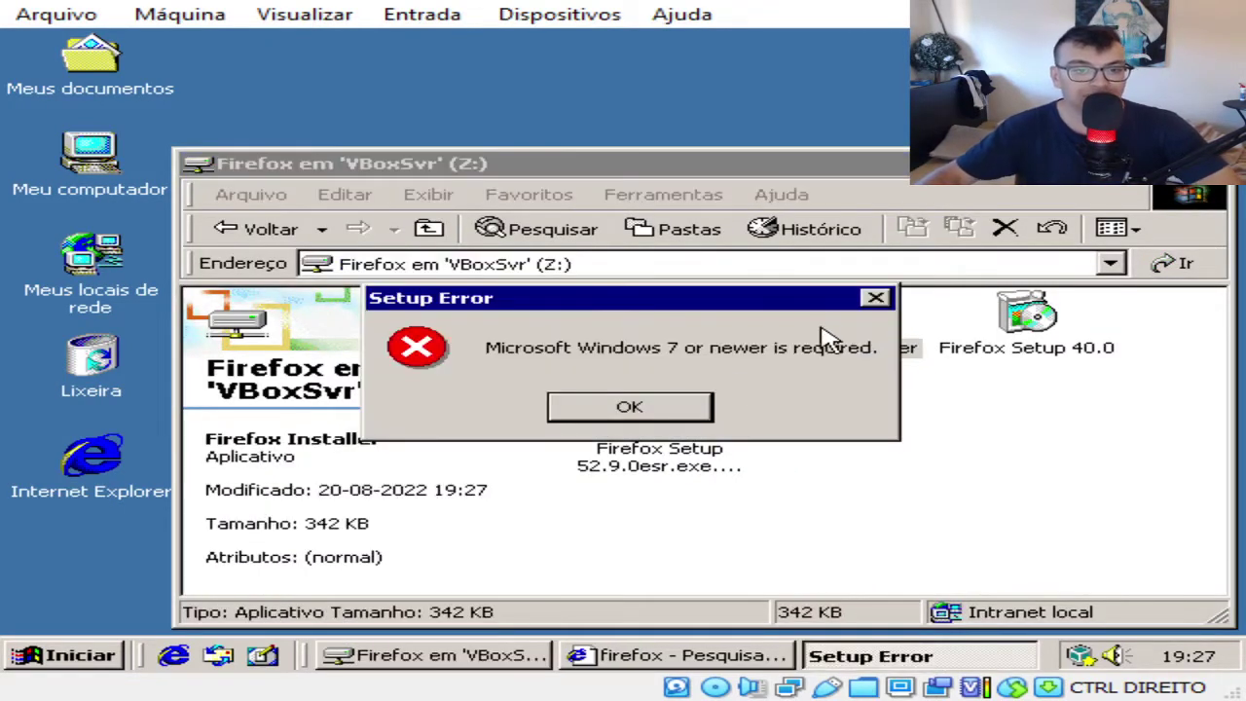
left_click(668, 409)
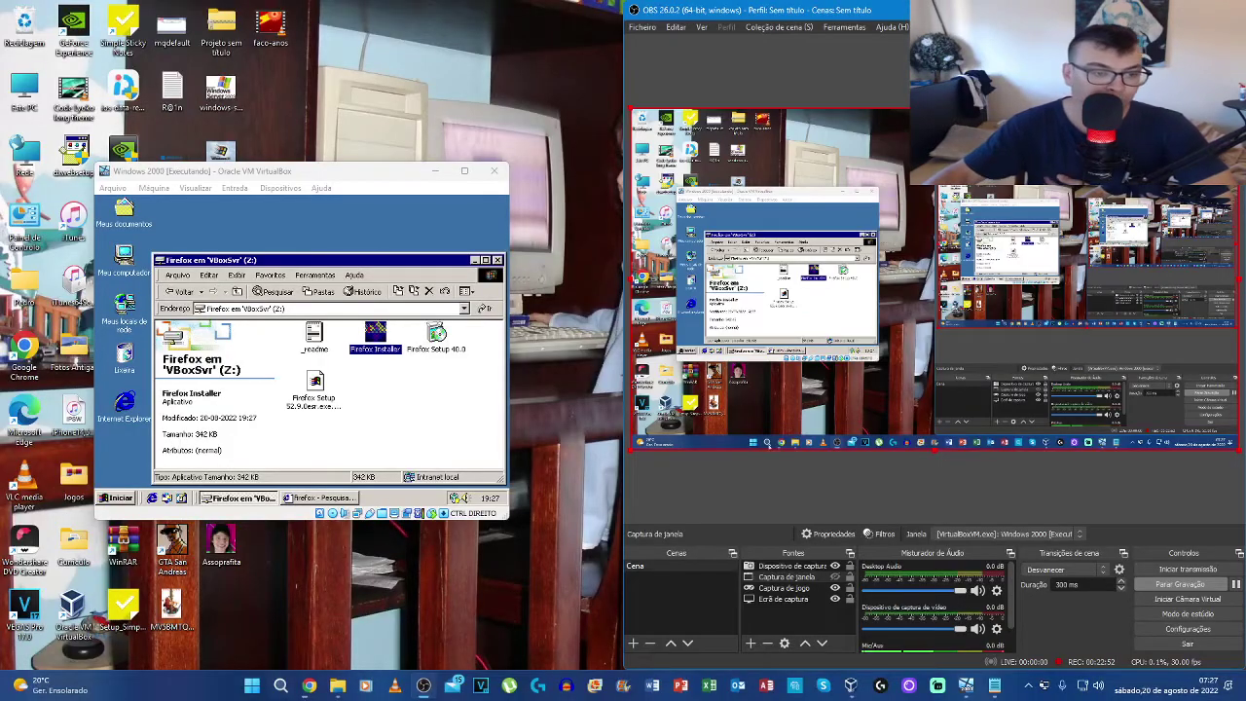
Step: Switch back to Chrome on the host and open the Mozilla Firefox download for Windows 2000 search result in a new tab
left_click(309, 688)
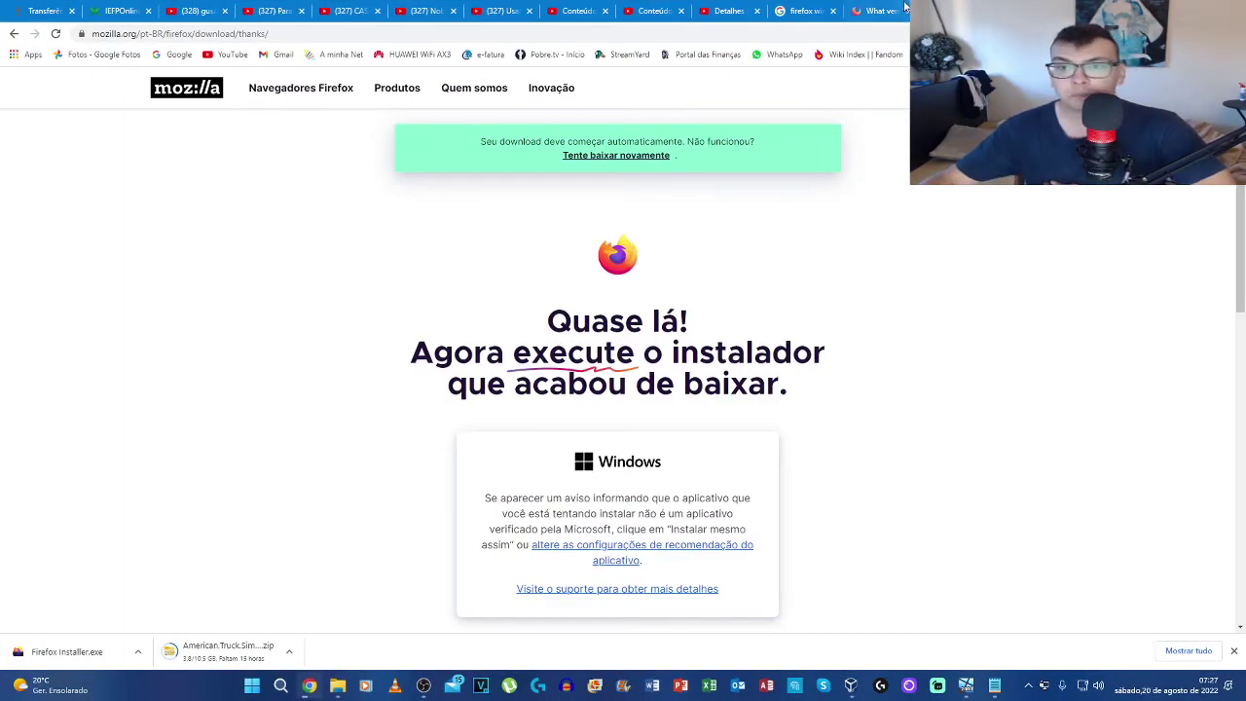
left_click(808, 15)
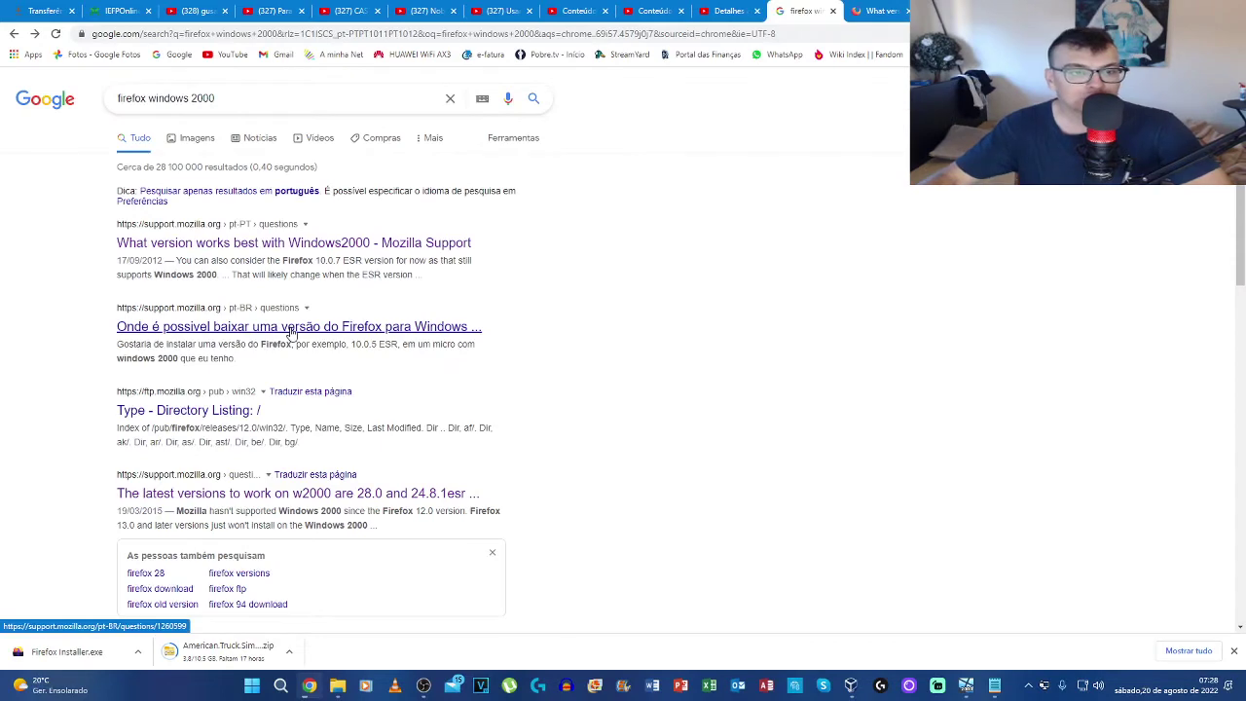
scroll(292, 334, "down", 1)
scroll(290, 333, "down", 3)
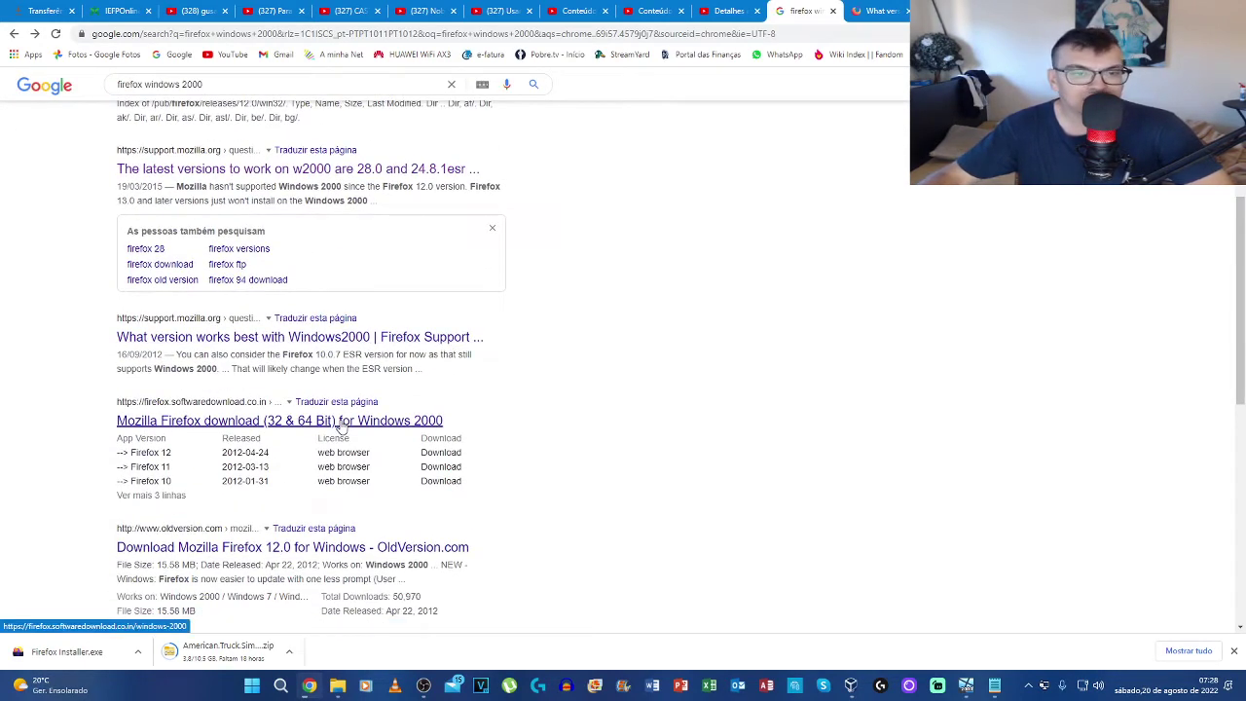
left_click_drag(341, 424, 830, 23)
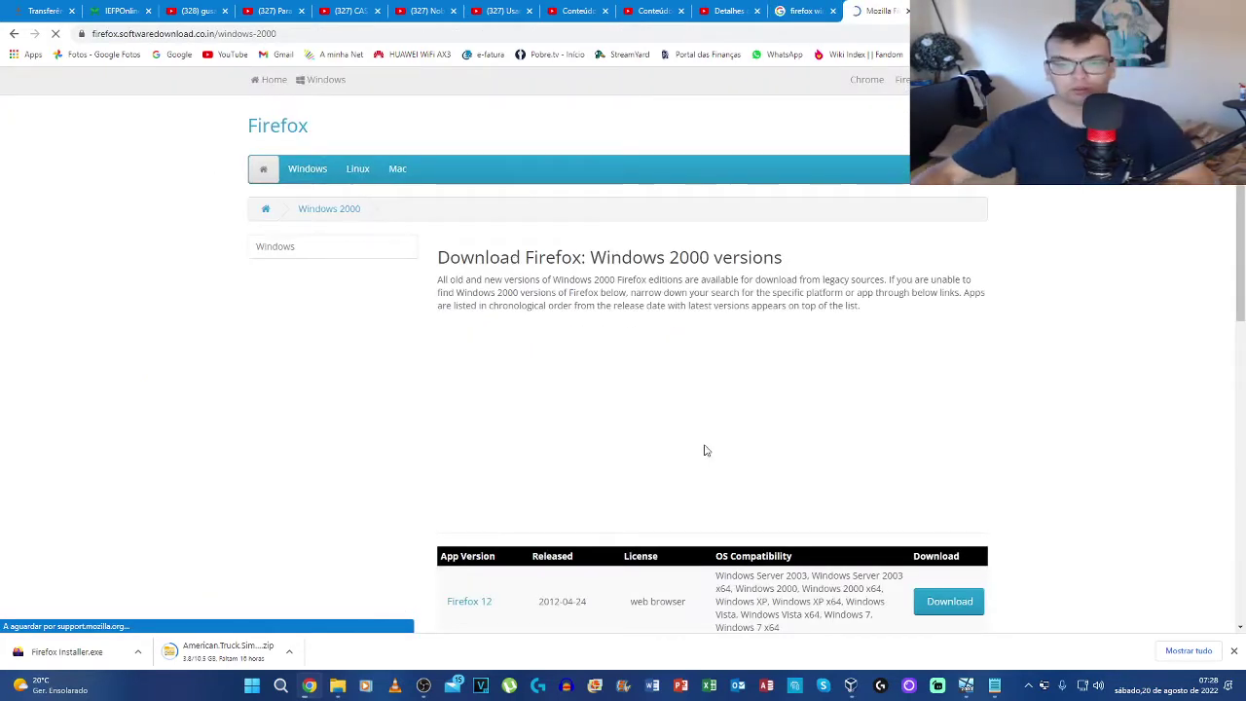
Step: Go to page 2 of the Windows 2000 Firefox versions, dismissing the advertisement, and open the Firefox 1 download
scroll(706, 450, "down", 5)
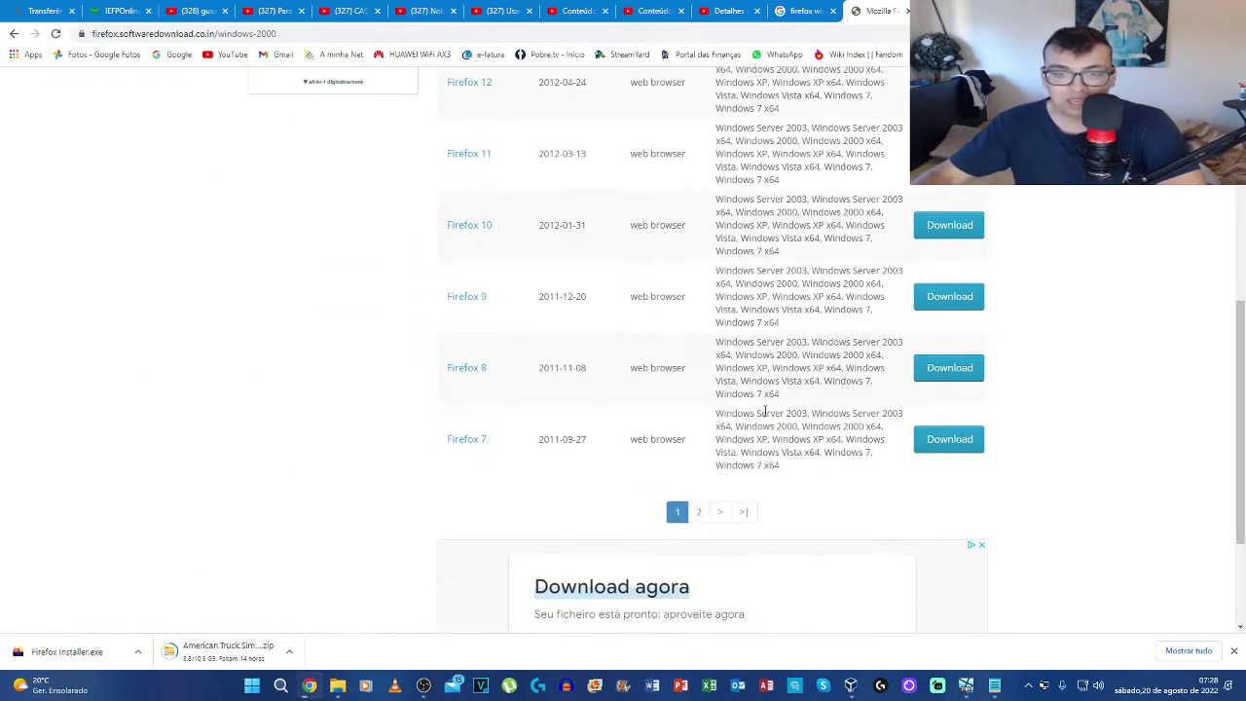
left_click(699, 513)
left_click(539, 476)
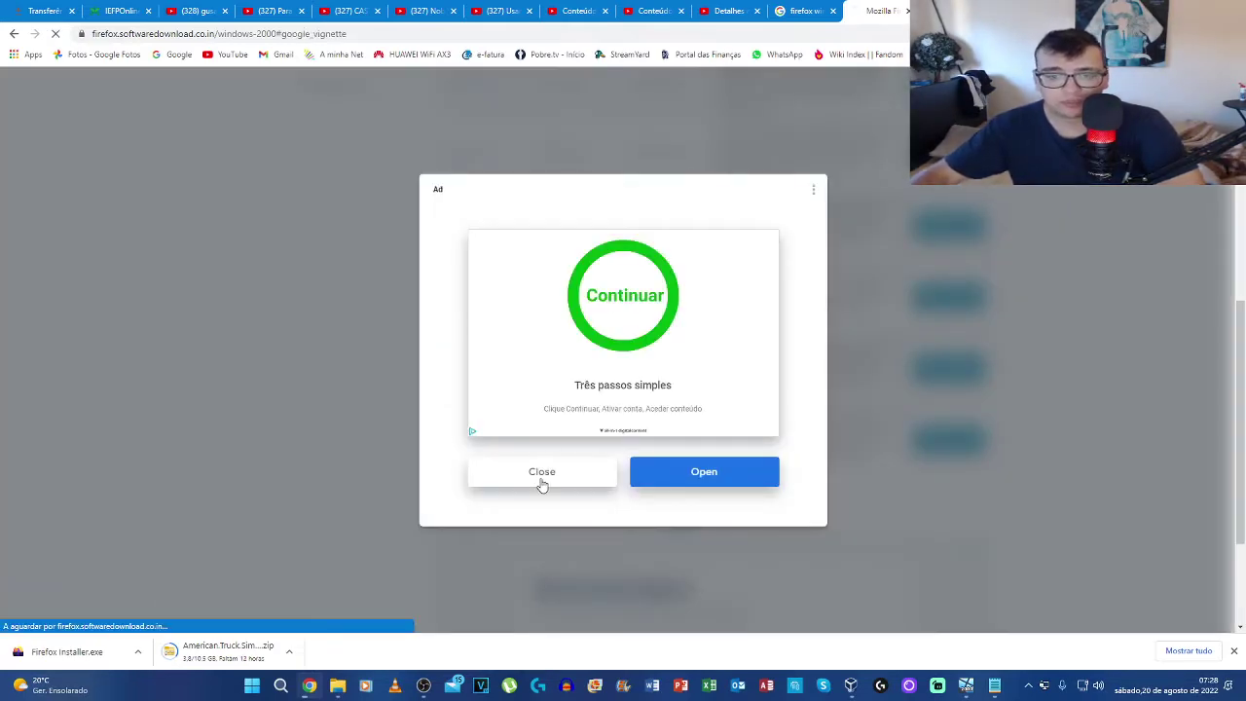
scroll(611, 440, "down", 5)
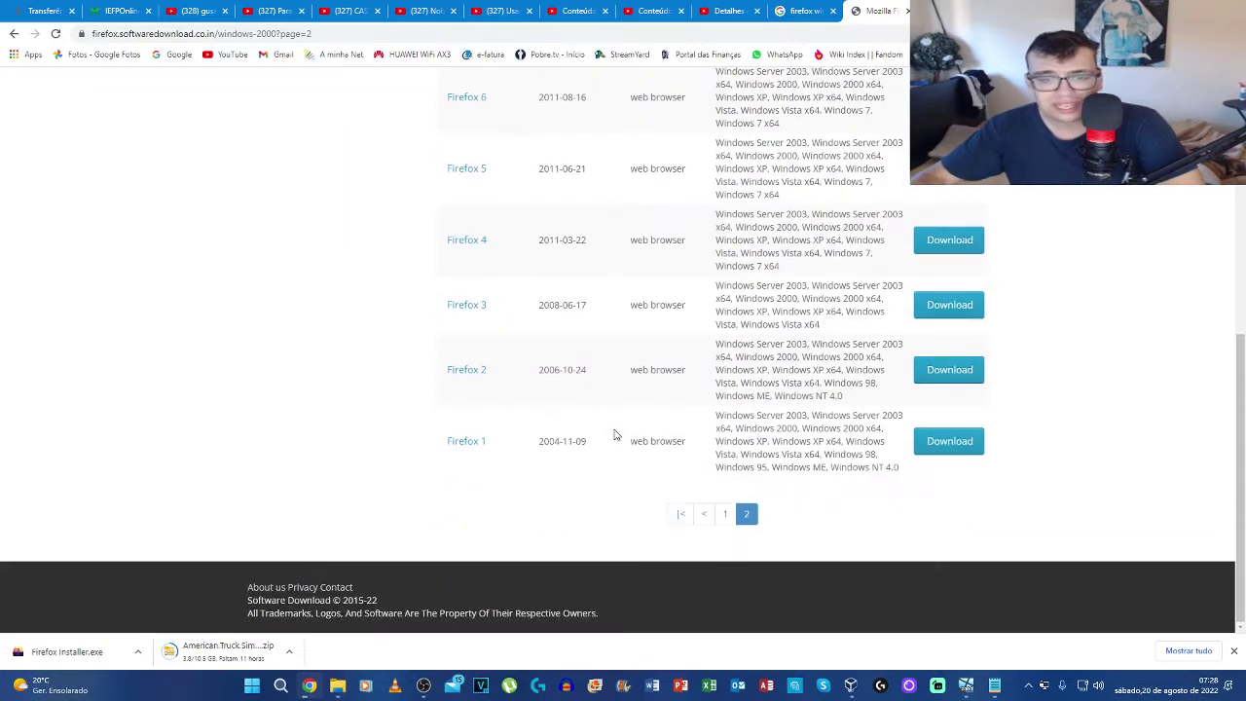
left_click(942, 443)
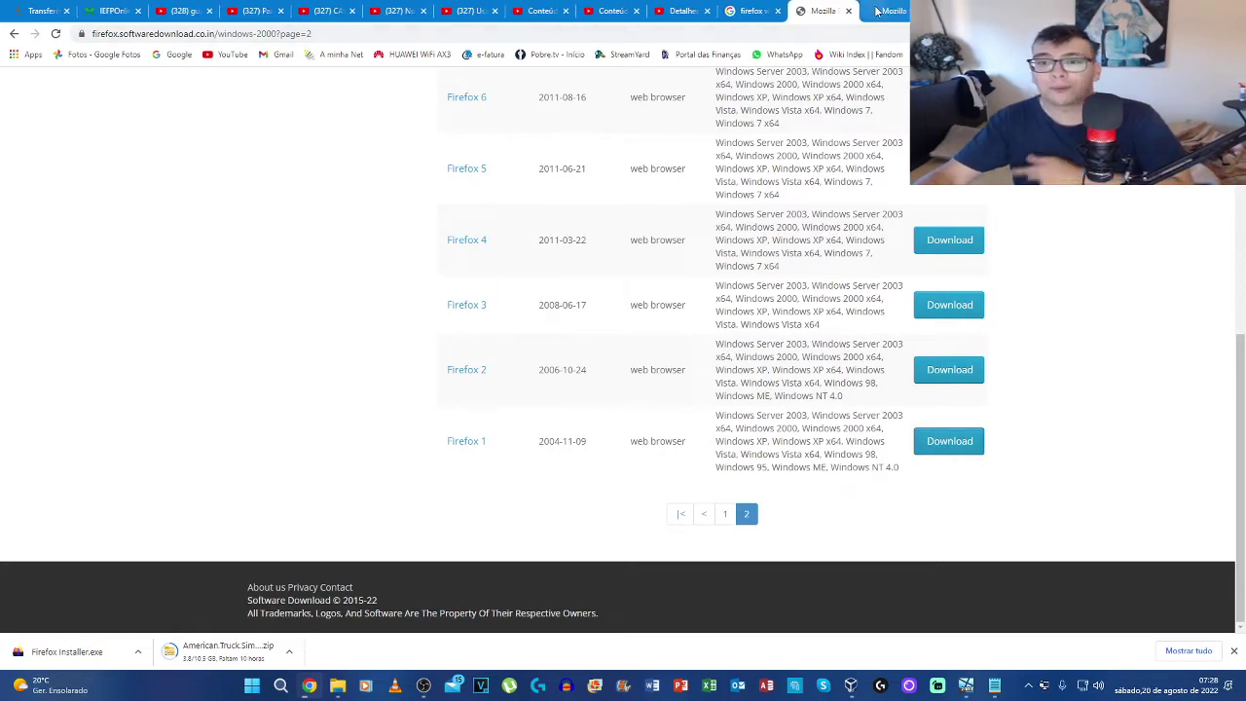
Step: Download the 32-bit version of Firefox 1 from its software download page
scroll(625, 420, "down", 5)
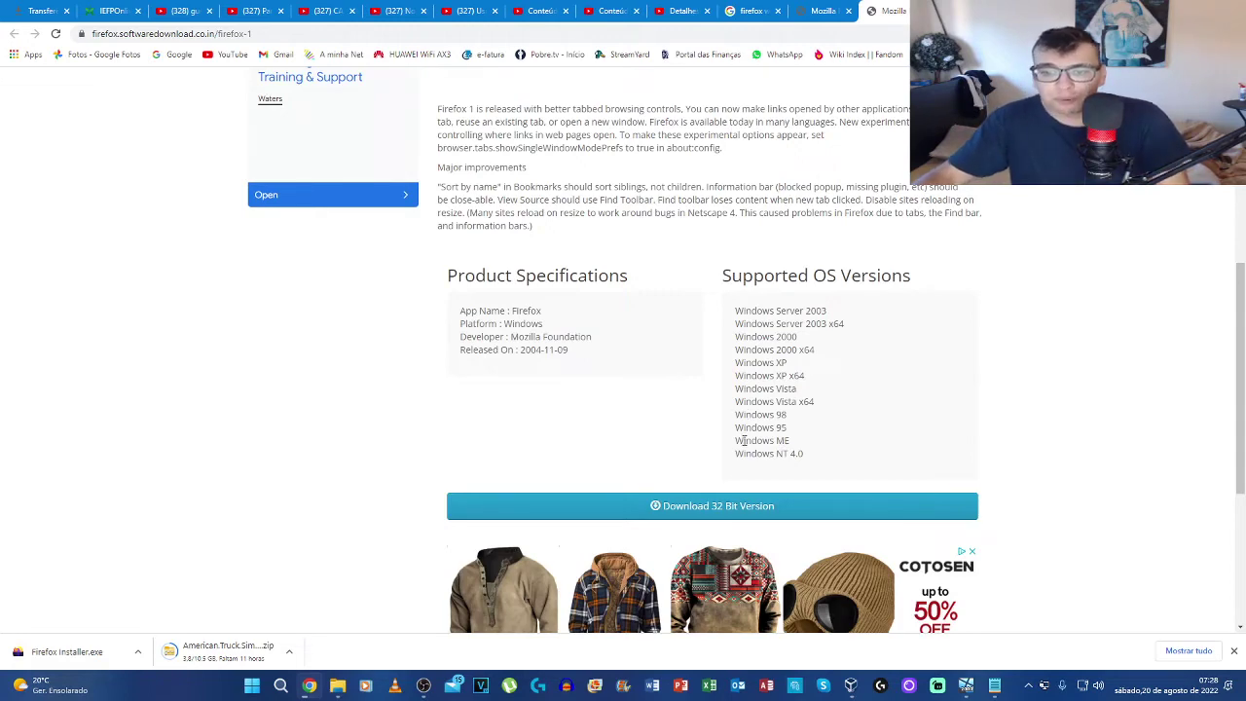
scroll(743, 440, "down", 2)
left_click(711, 380)
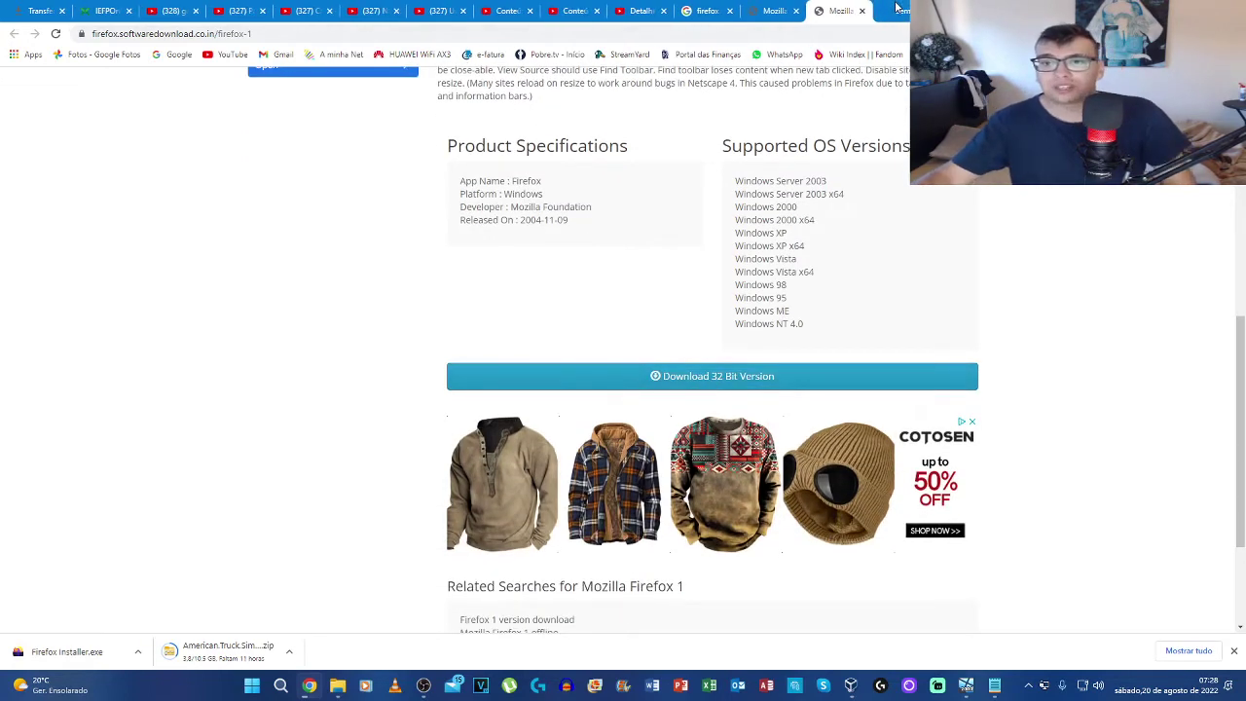
left_click(514, 329)
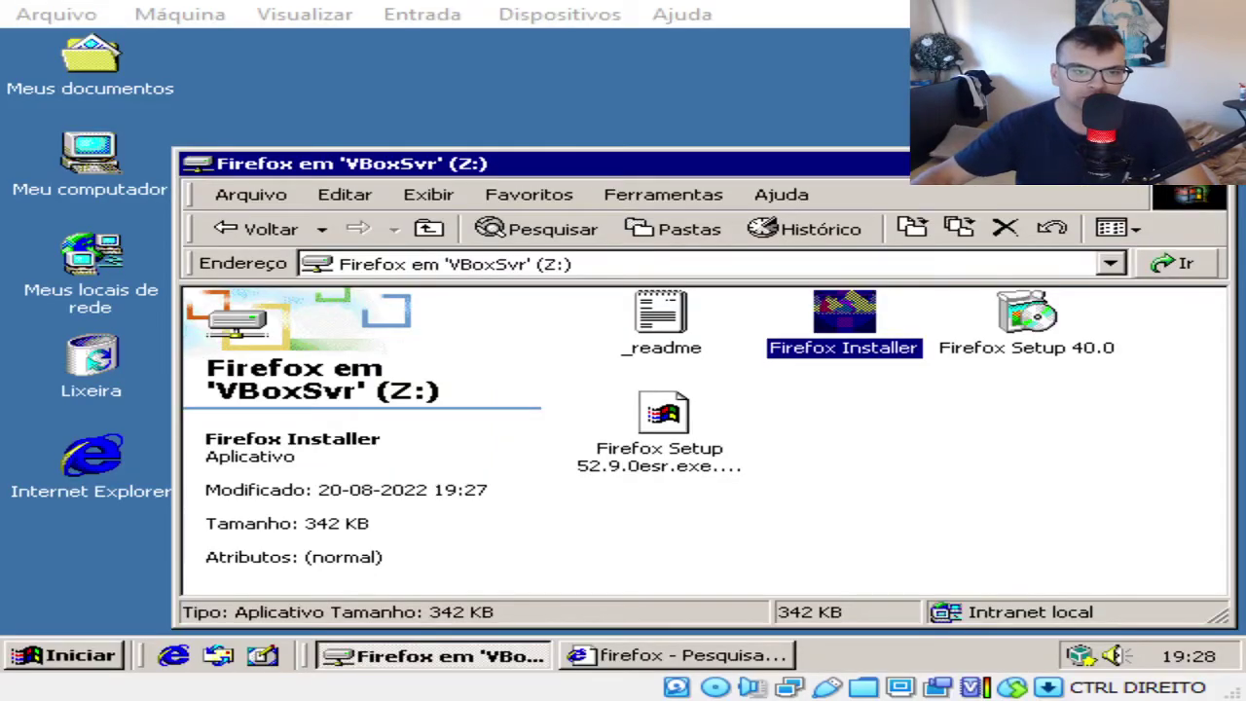
Step: In the Windows 2000 virtual machine, refresh the shared Z: folder and install Mozilla Firefox 1.0, accepting the license agreement and default components
left_click(1173, 263)
double_click(1018, 341)
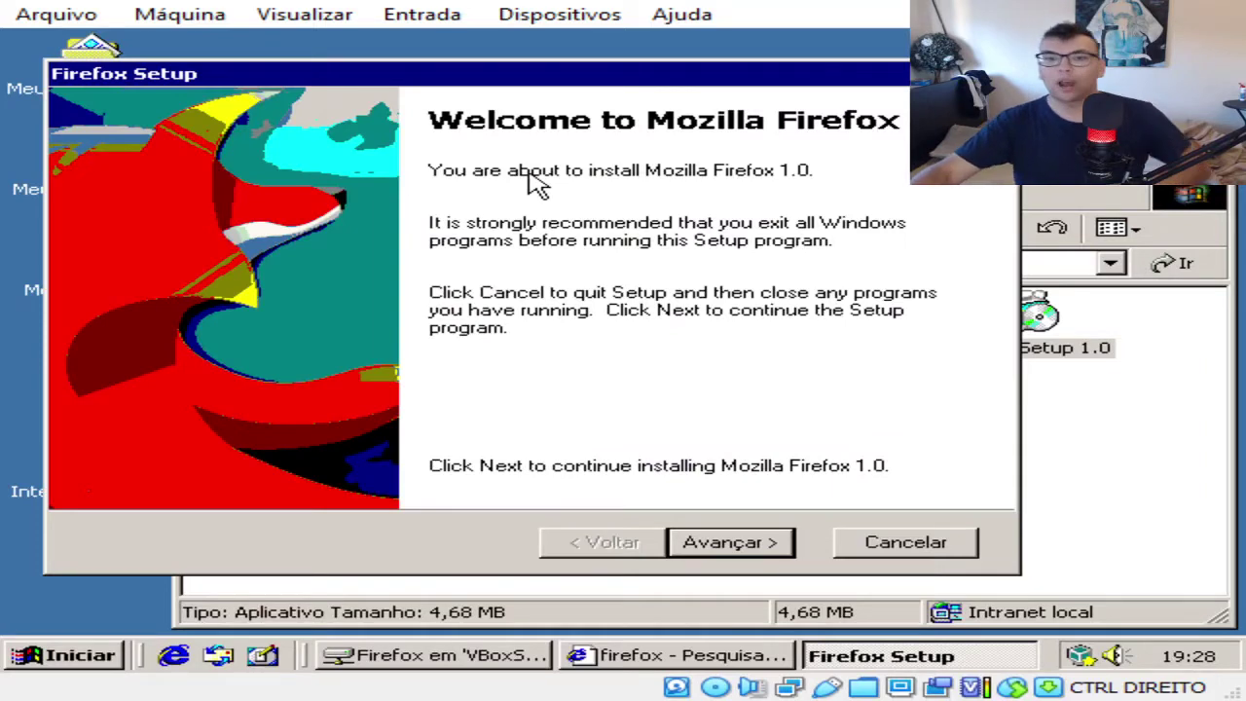
left_click(738, 542)
left_click(496, 432)
left_click(731, 543)
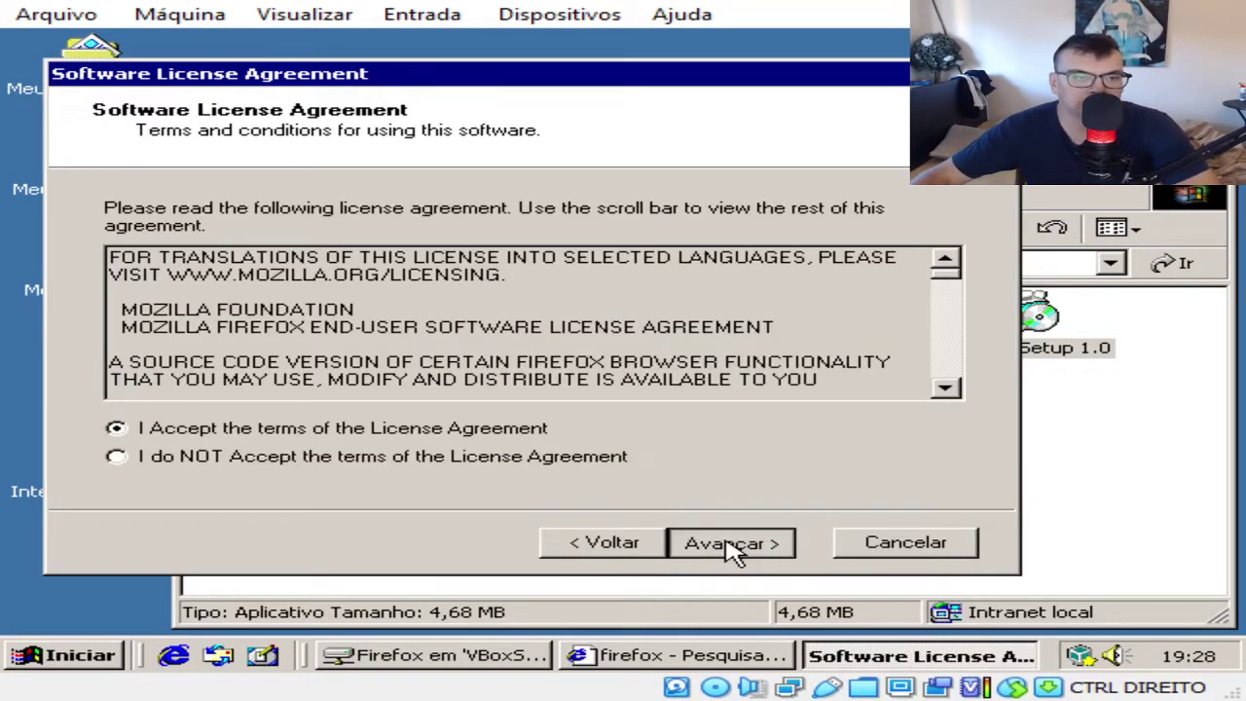
left_click(730, 542)
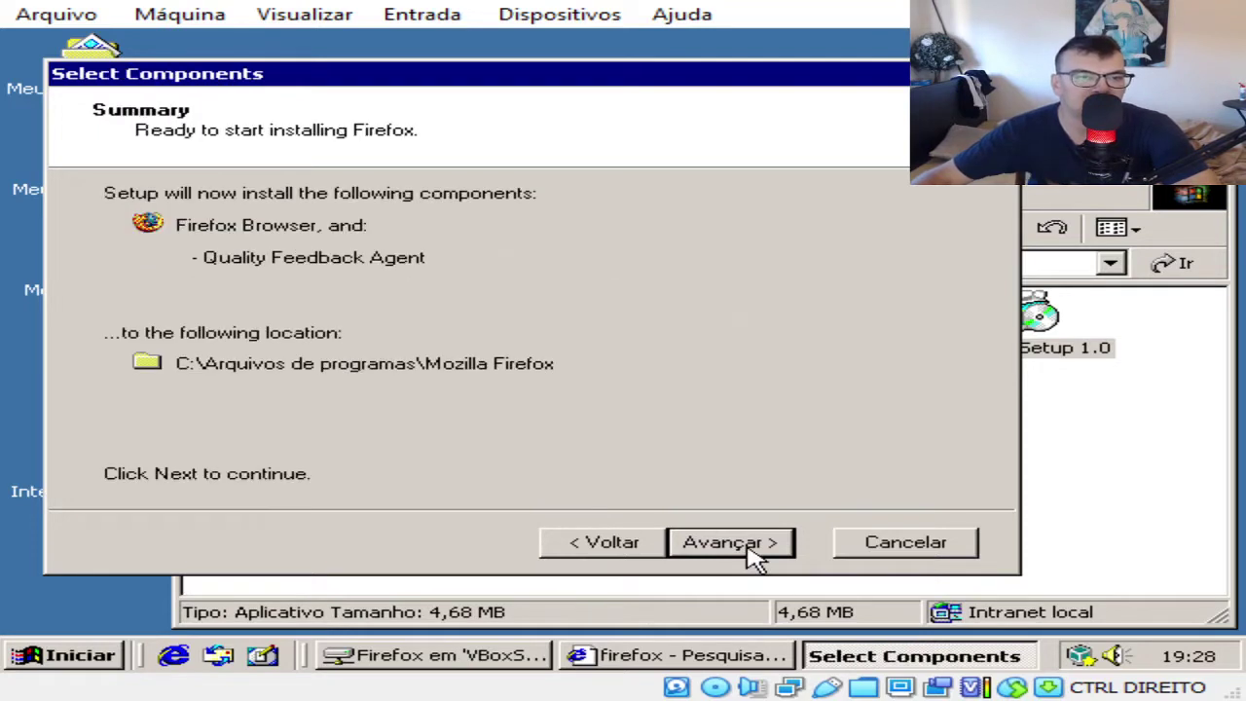
left_click(750, 554)
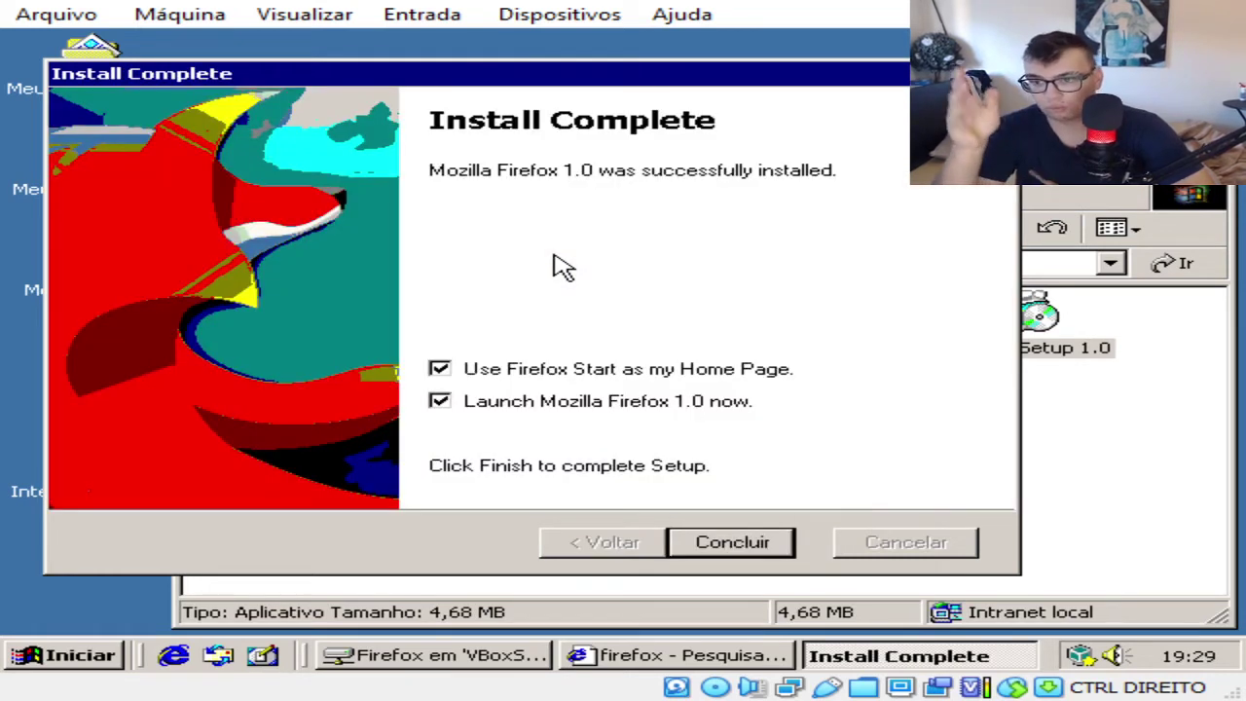
Step: Finish the Firefox setup with Firefox Start as the home page and Mozilla Firefox 1.0 launched immediately
left_click(522, 376)
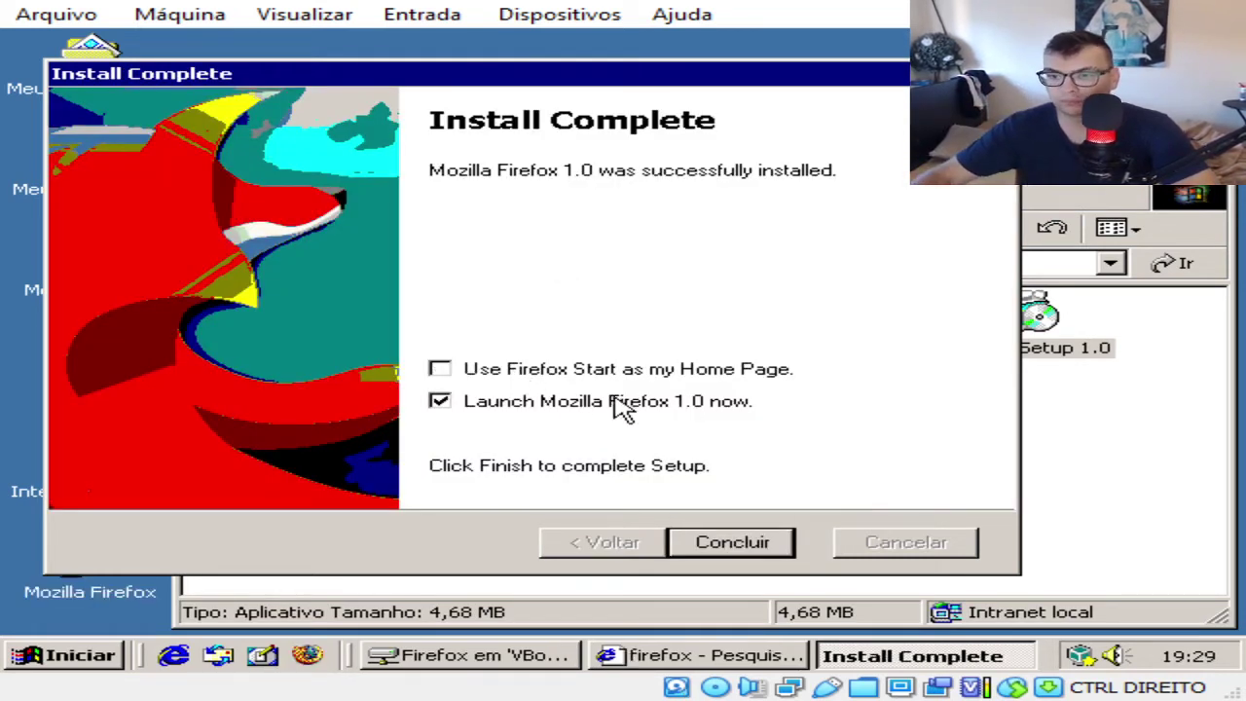
left_click(649, 372)
left_click(730, 550)
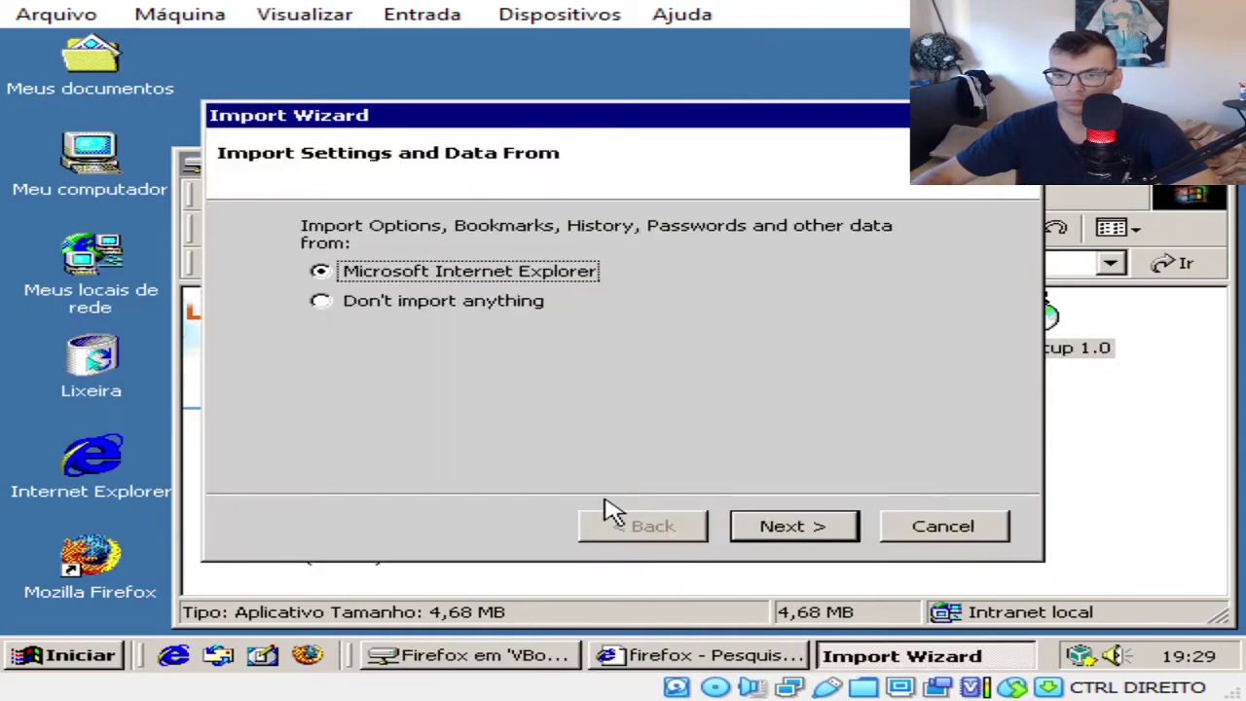
Step: Import the settings and data from Microsoft Internet Explorer and make Firefox the default browser
left_click(825, 527)
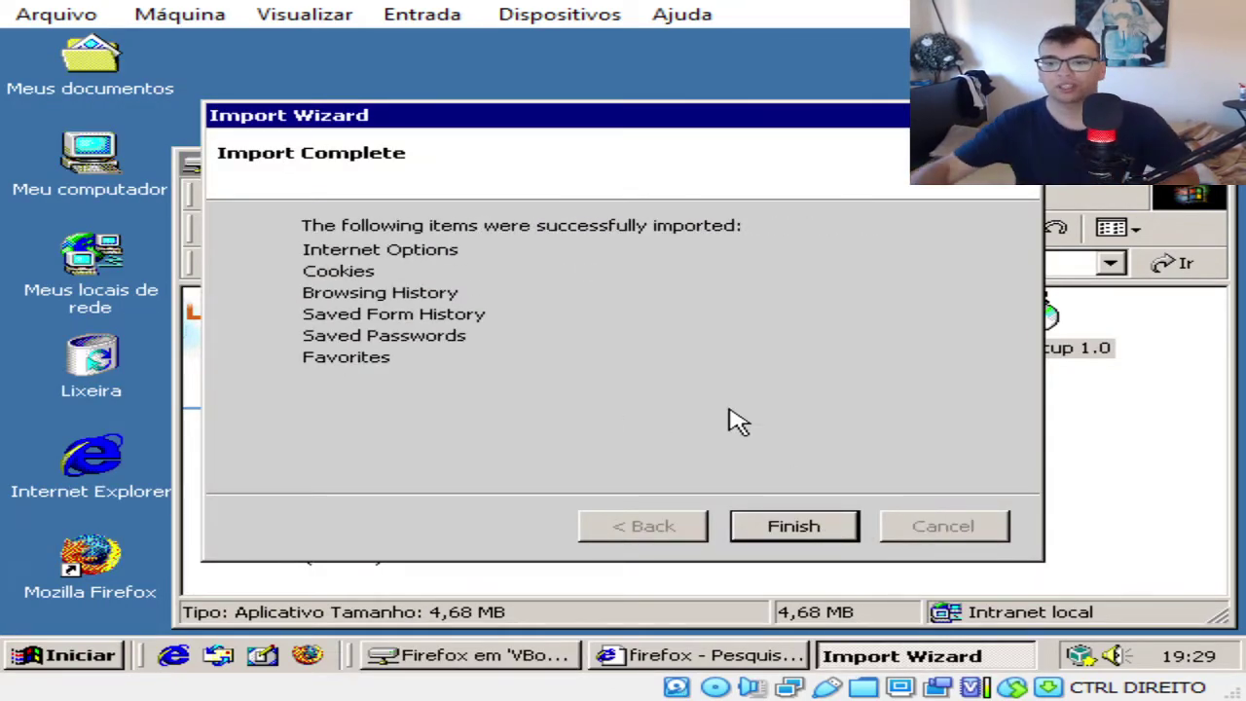
left_click(774, 516)
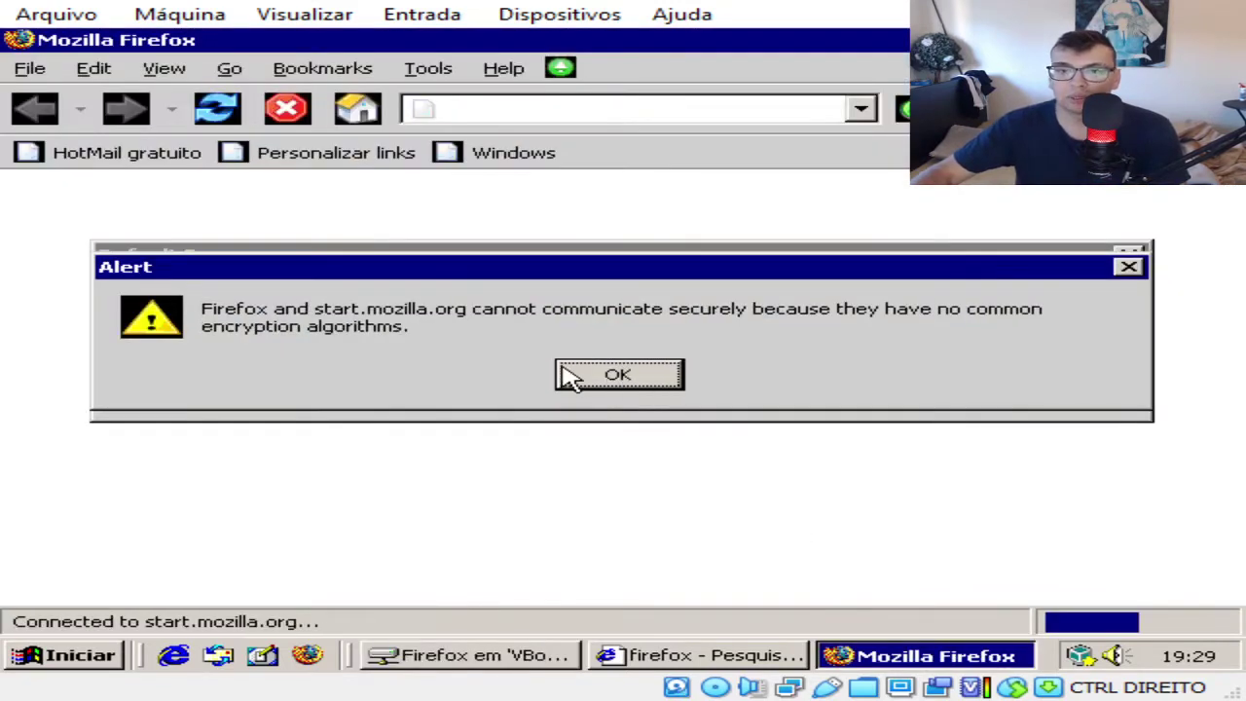
left_click(624, 381)
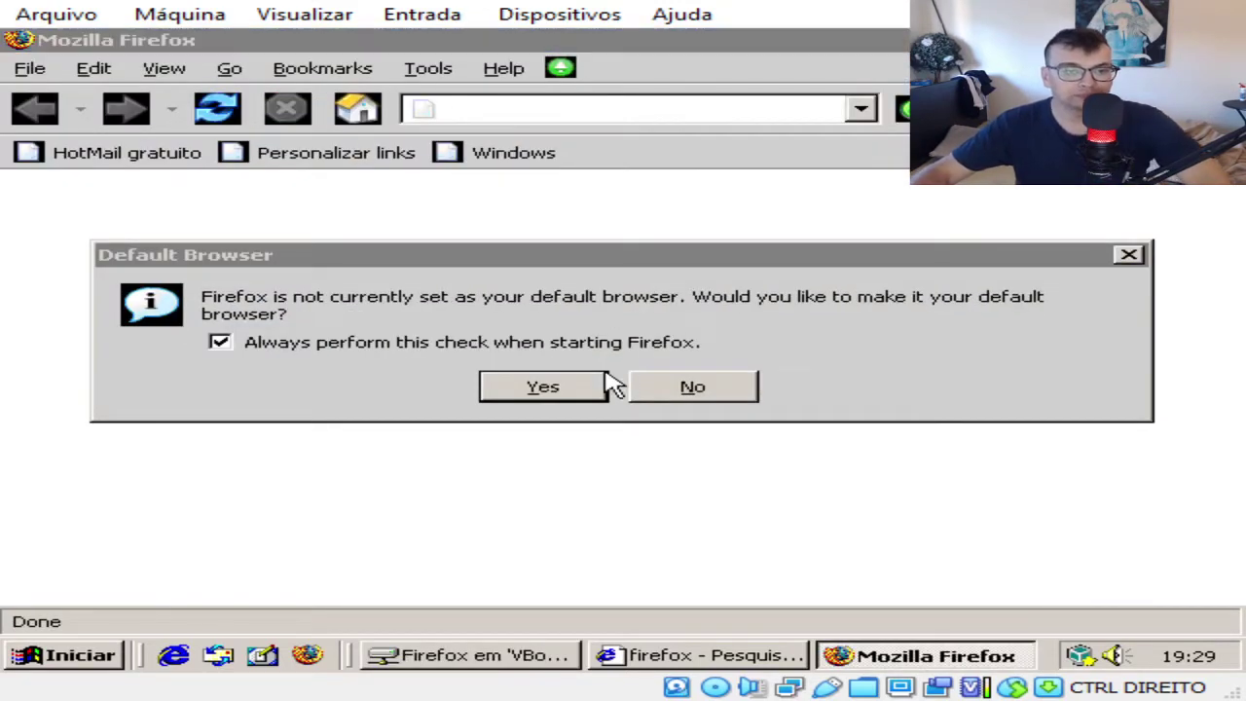
left_click(561, 388)
Step: Open google.pt in Firefox
left_click(631, 108)
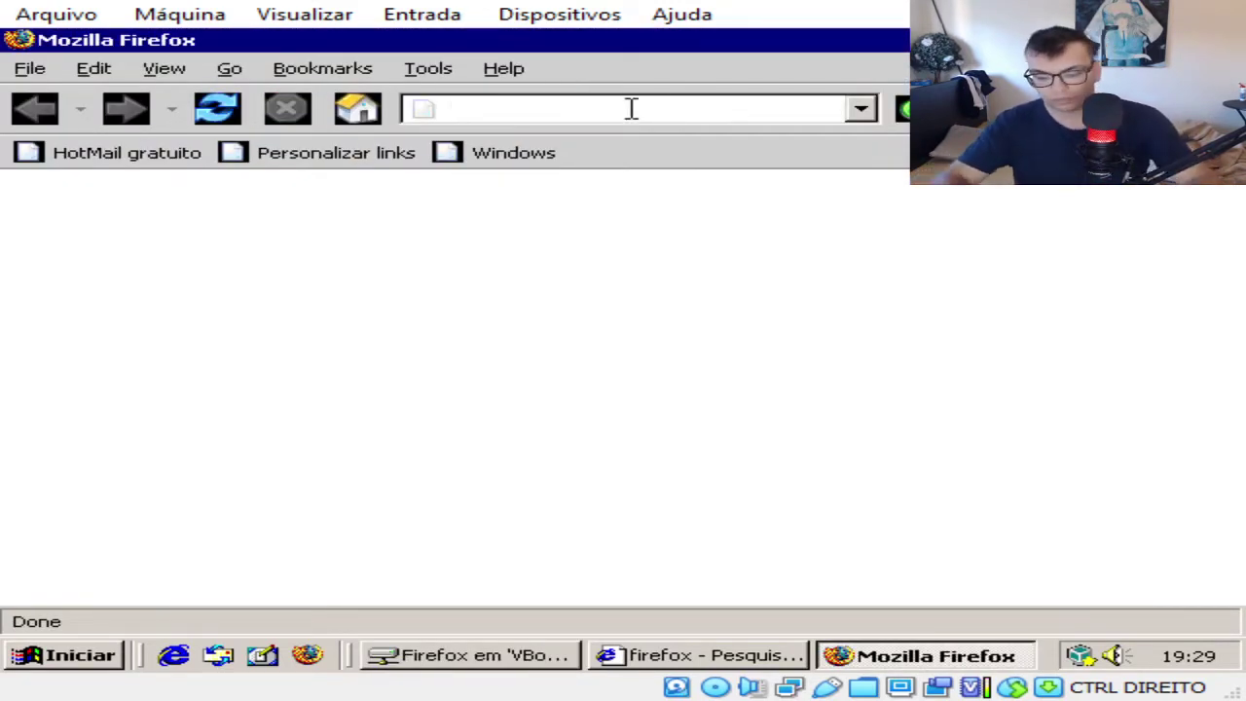
type("google.pt")
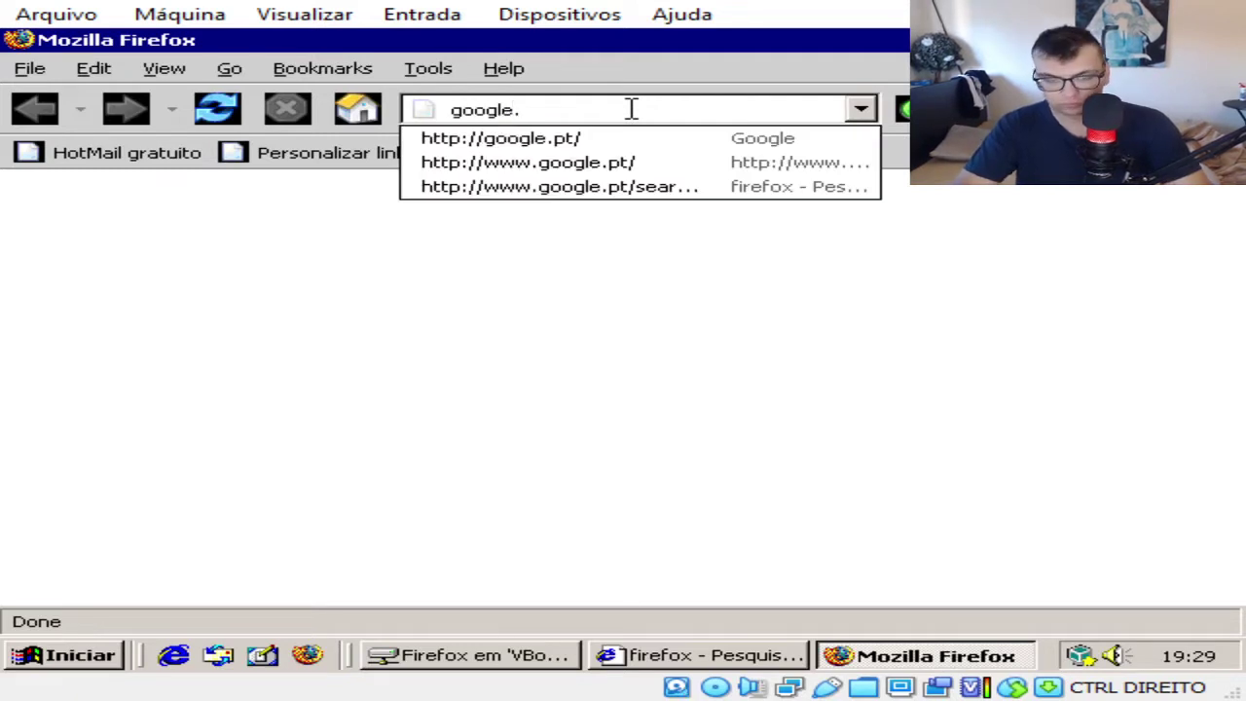
key("Return")
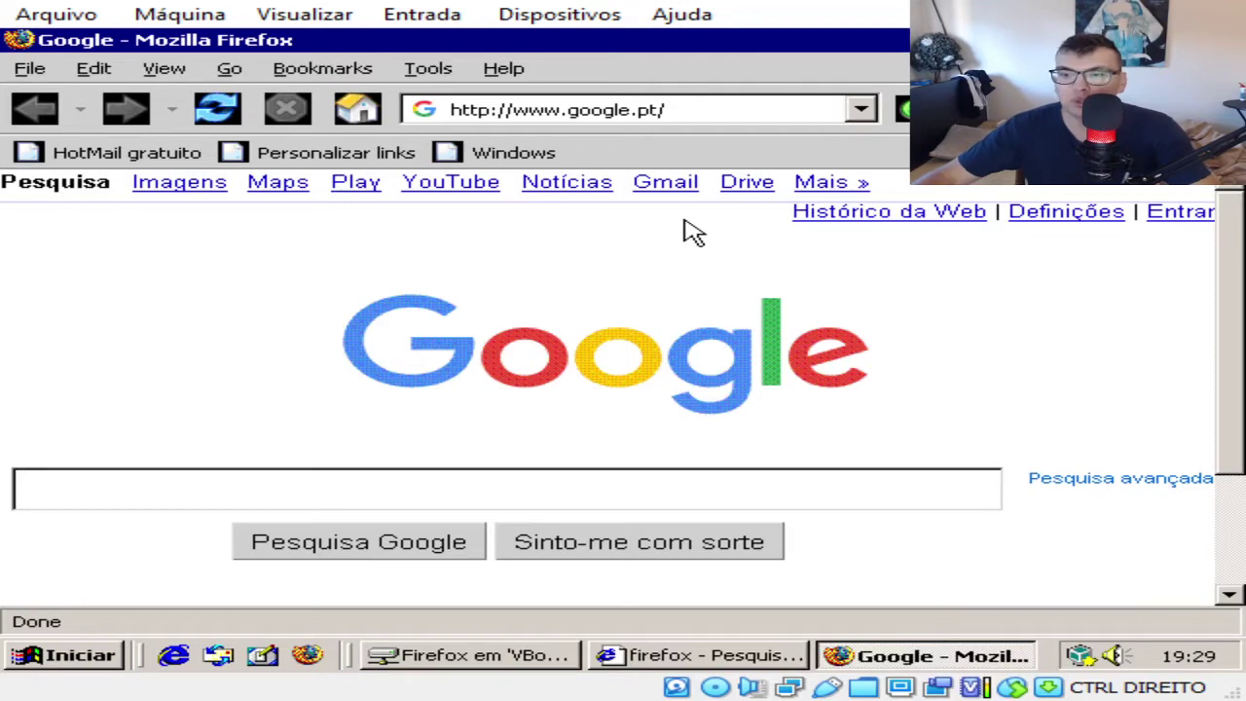
left_click(83, 656)
mouse_move(208, 348)
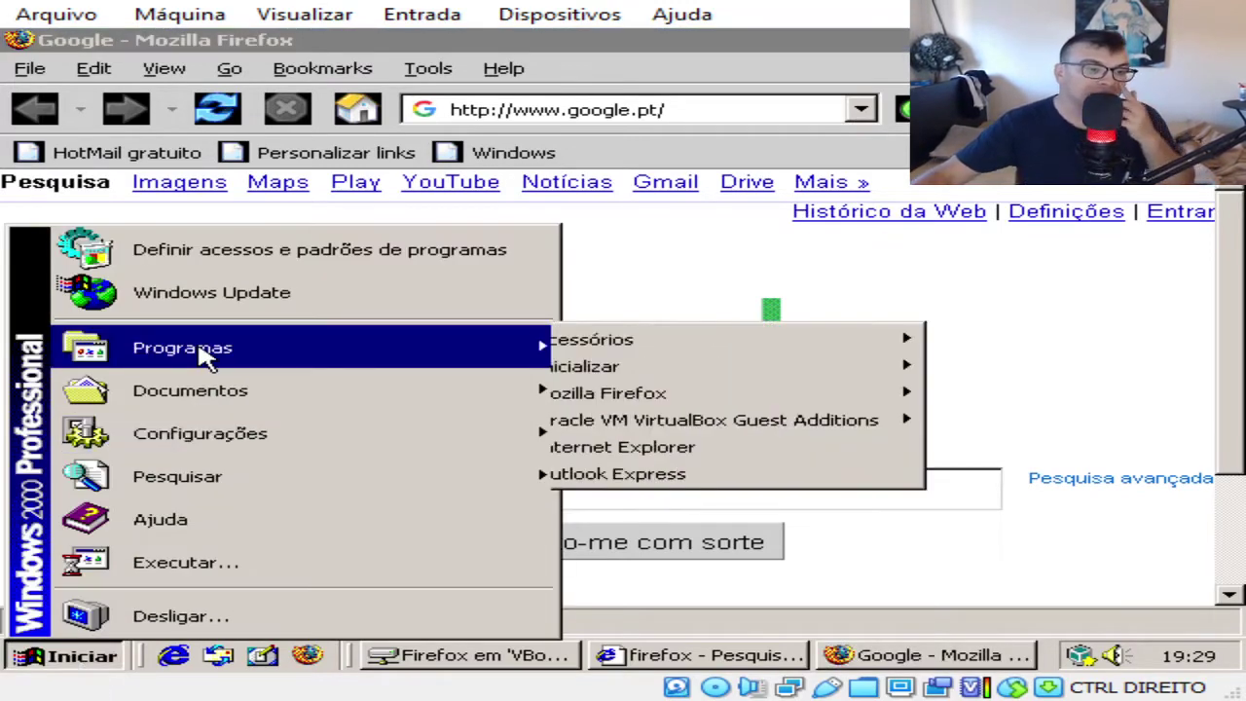
left_click(1105, 391)
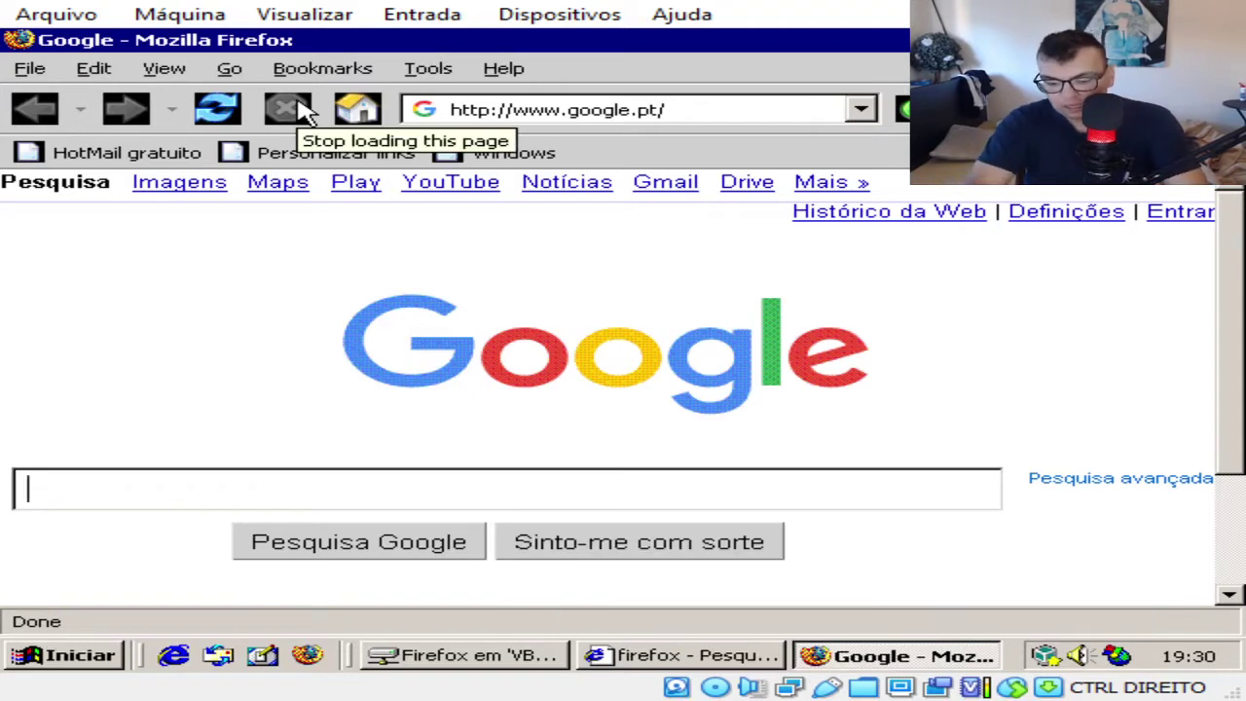
Step: Search Google for youtube, continuing despite the unencrypted connection
type("youtube")
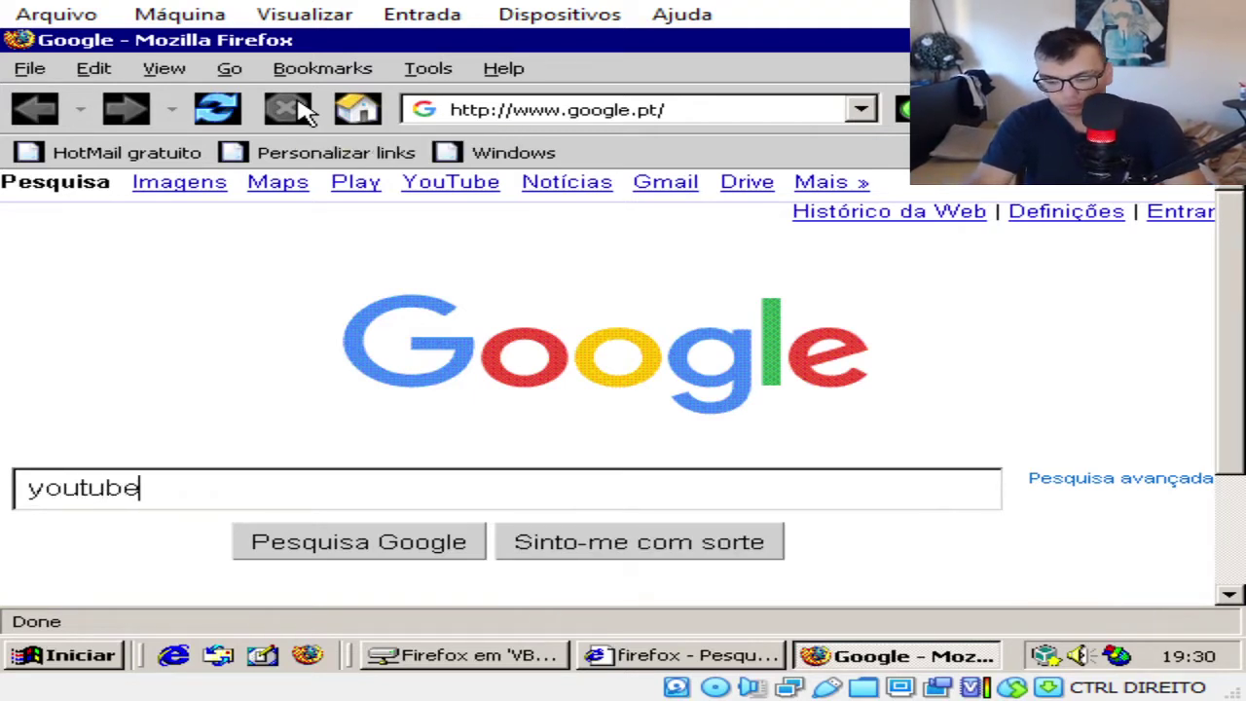
key("Return")
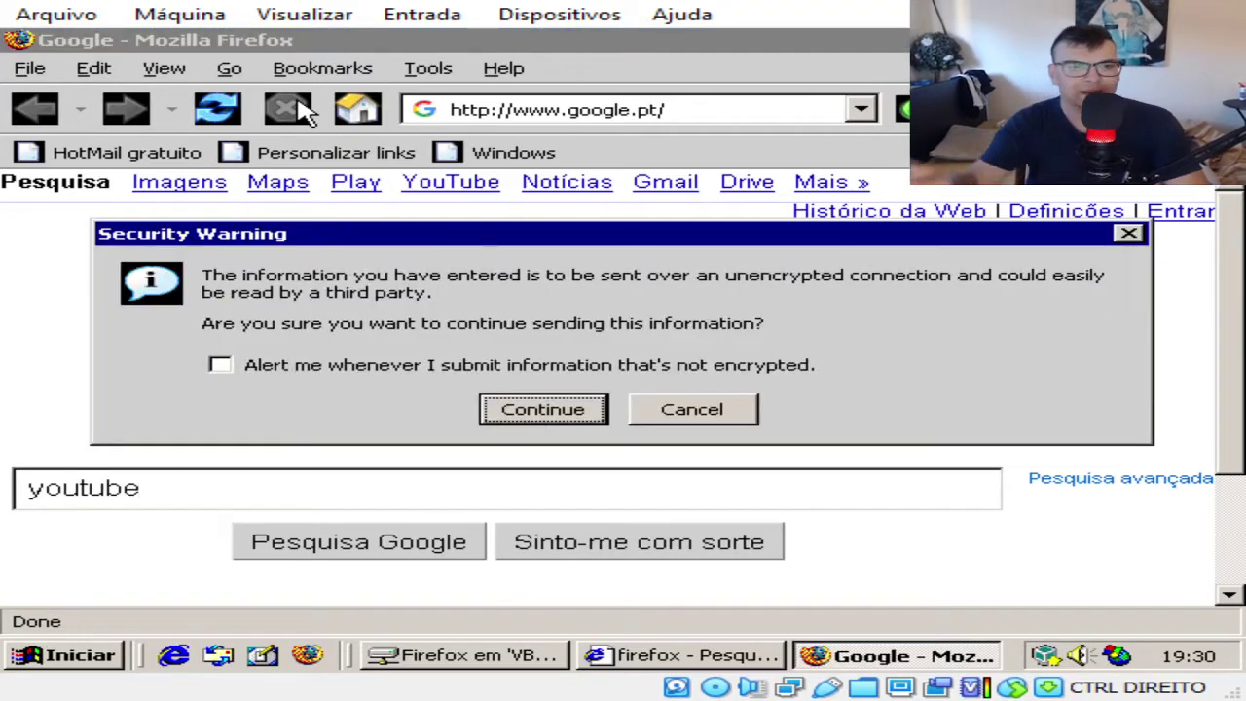
left_click(552, 421)
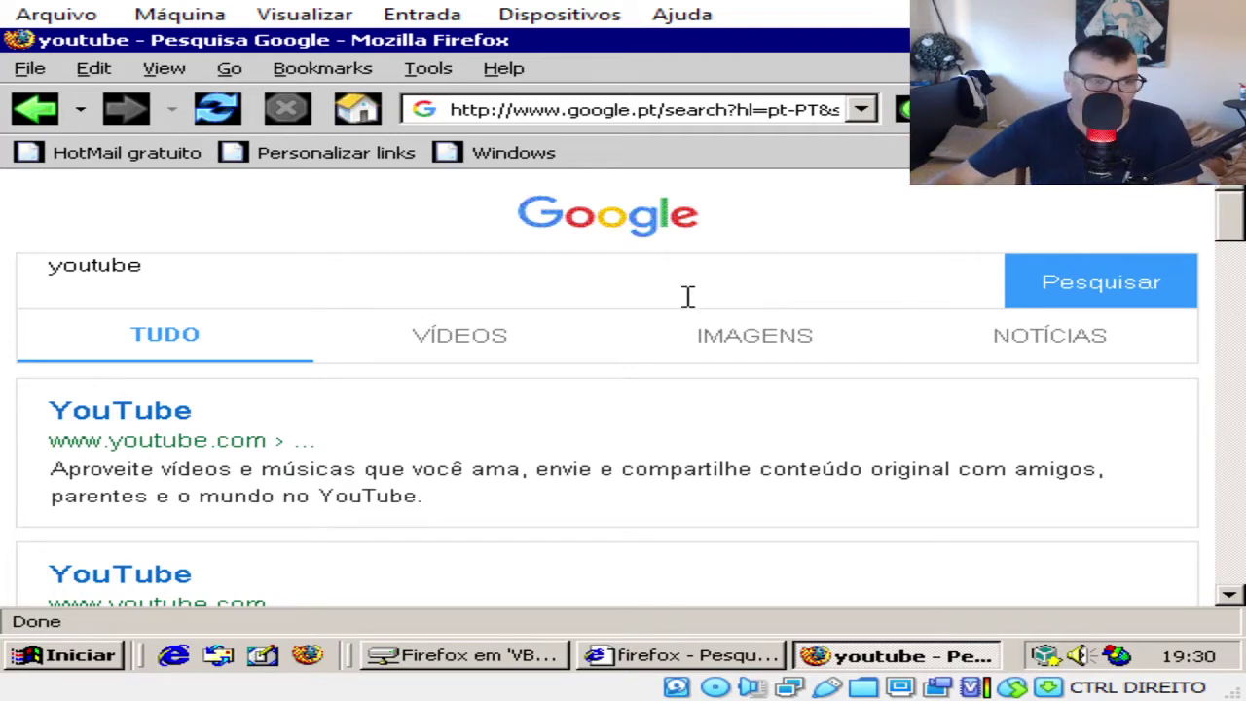
Step: Try to open the first YouTube result twice, permanently accepting the *.google.com certificate and dismissing the encryption alerts
left_click(146, 422)
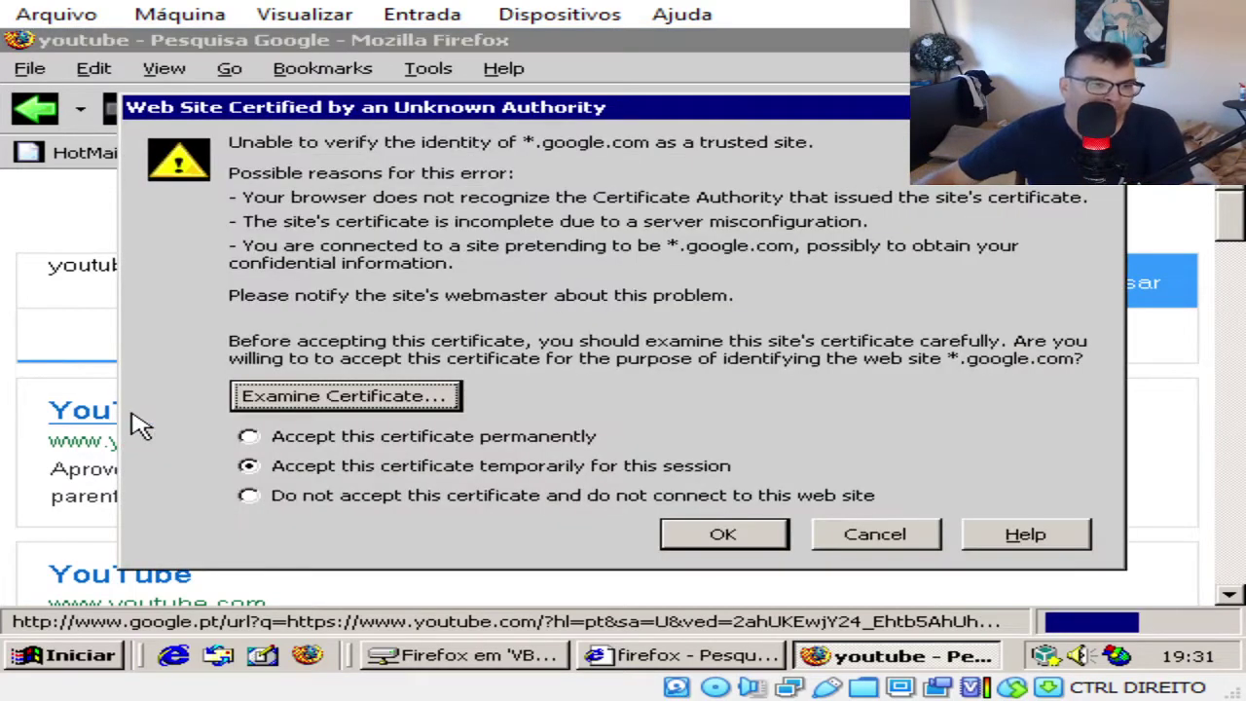
left_click(282, 438)
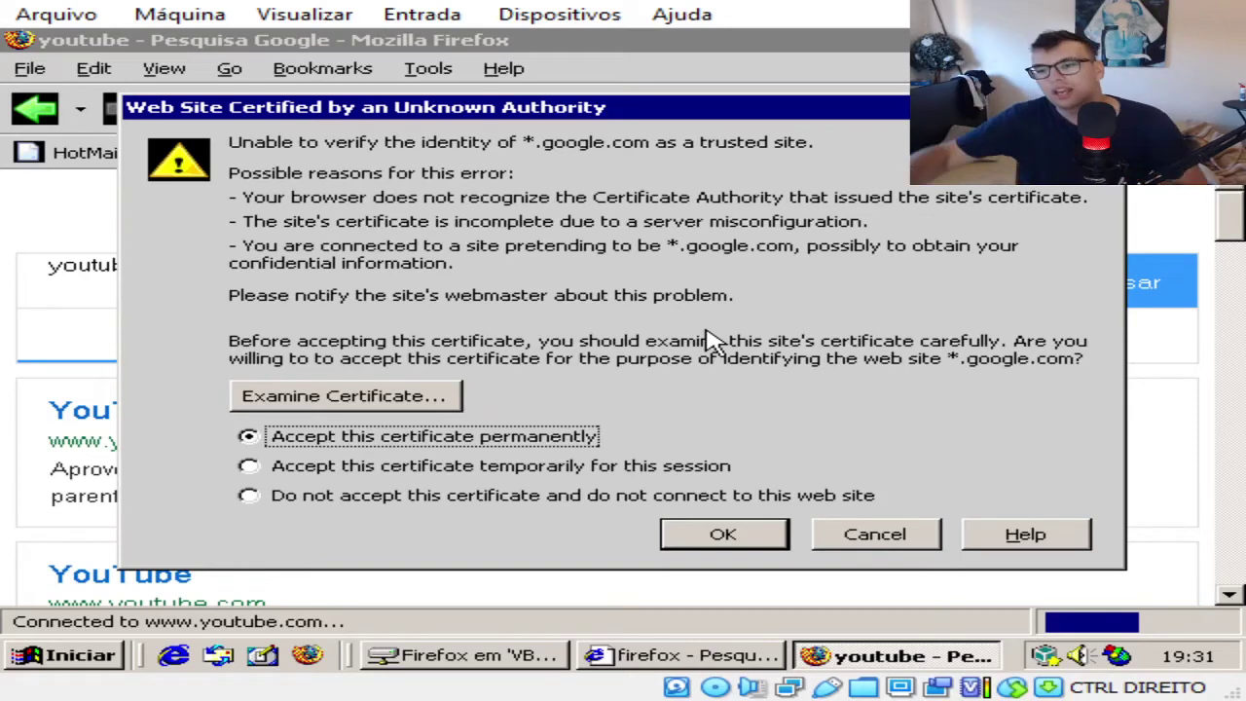
left_click(718, 543)
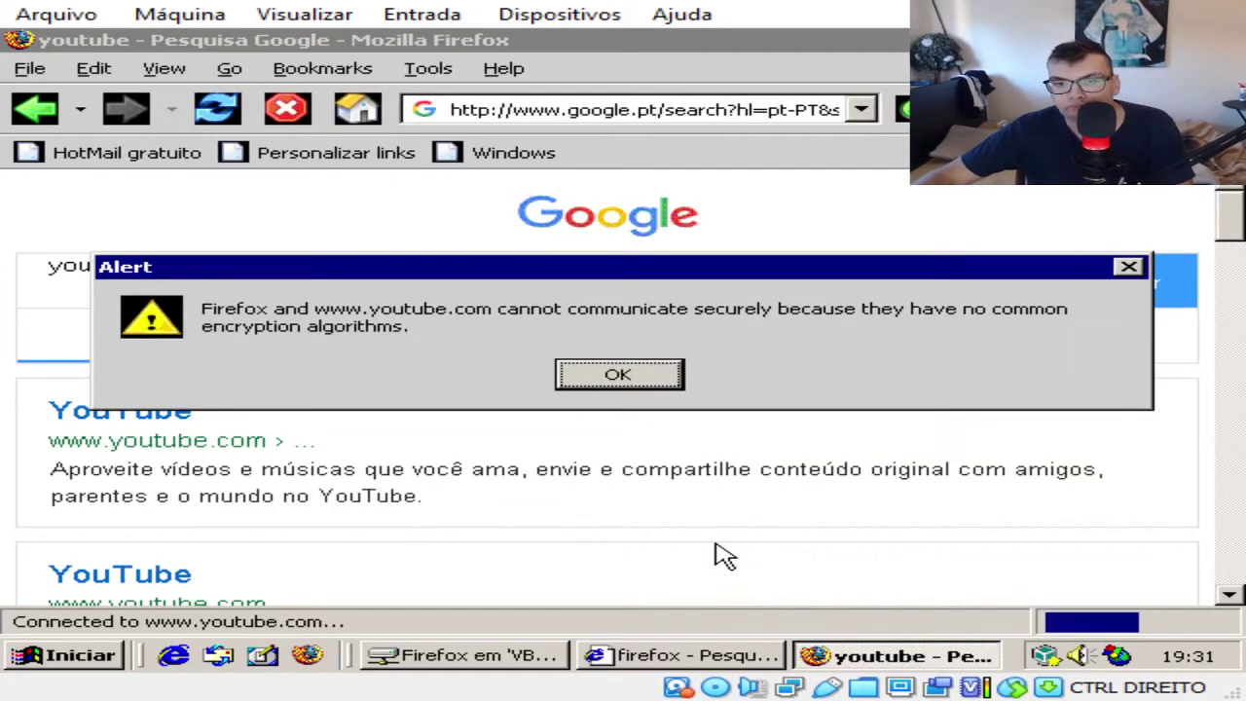
left_click(589, 374)
left_click(144, 412)
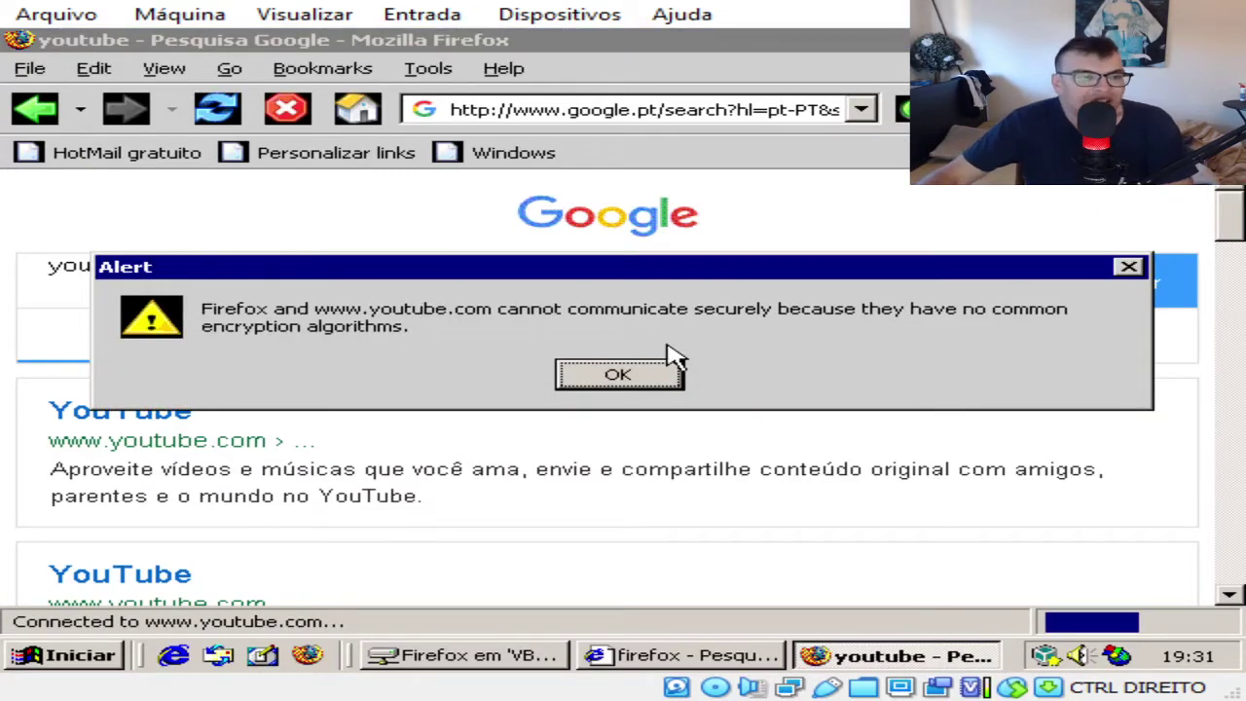
left_click(617, 377)
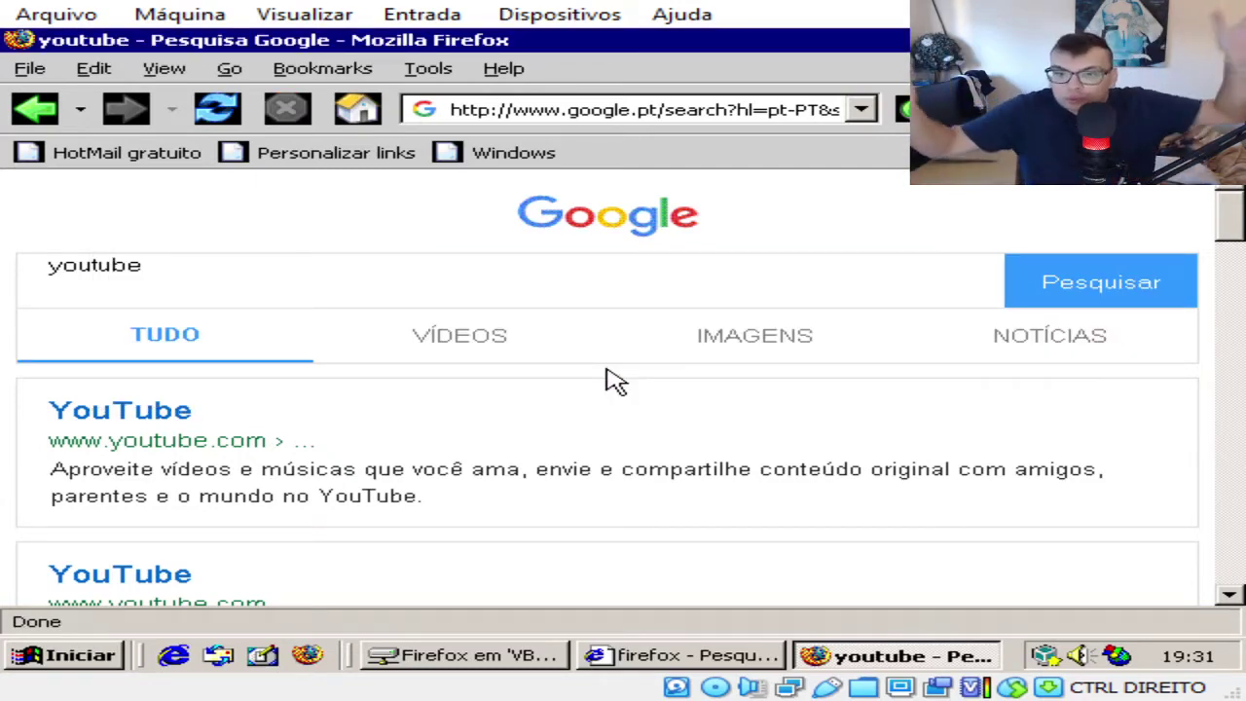
Step: Look through the YouTube search results and highlight the founding date in the site's information card
scroll(617, 374, "down", 5)
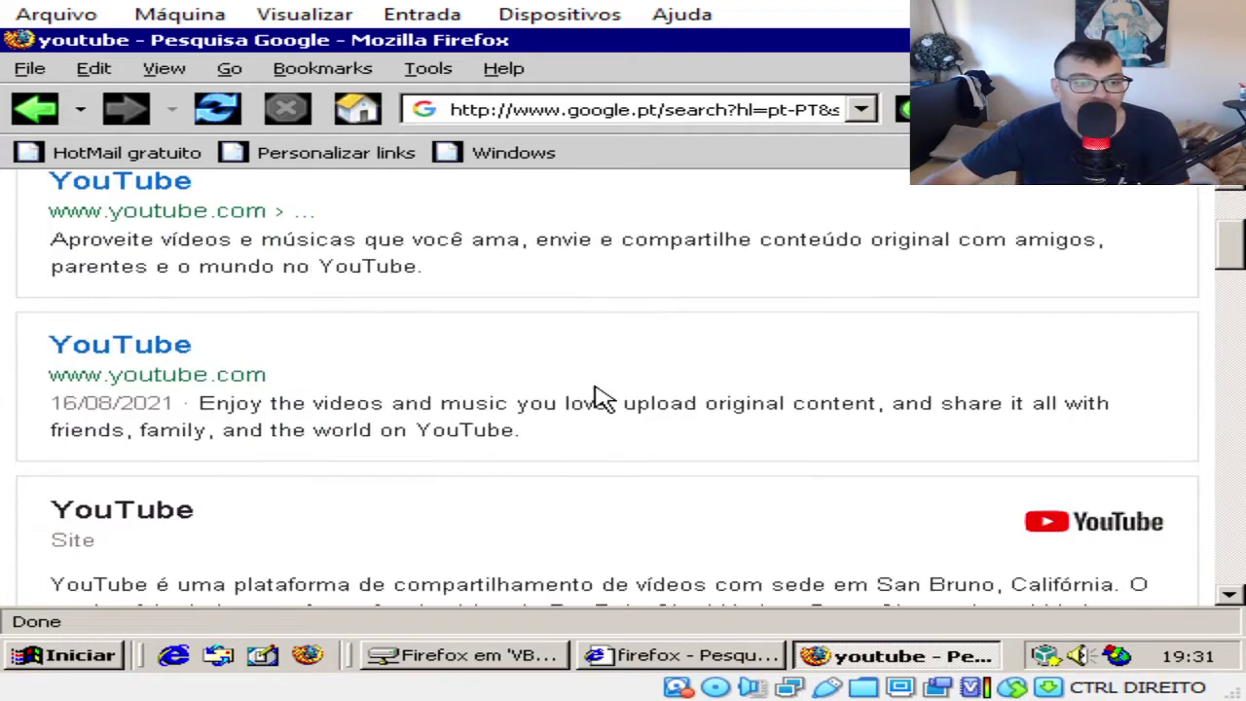
left_click_drag(197, 517, 446, 517)
scroll(453, 457, "down", 7)
scroll(456, 443, "up", 12)
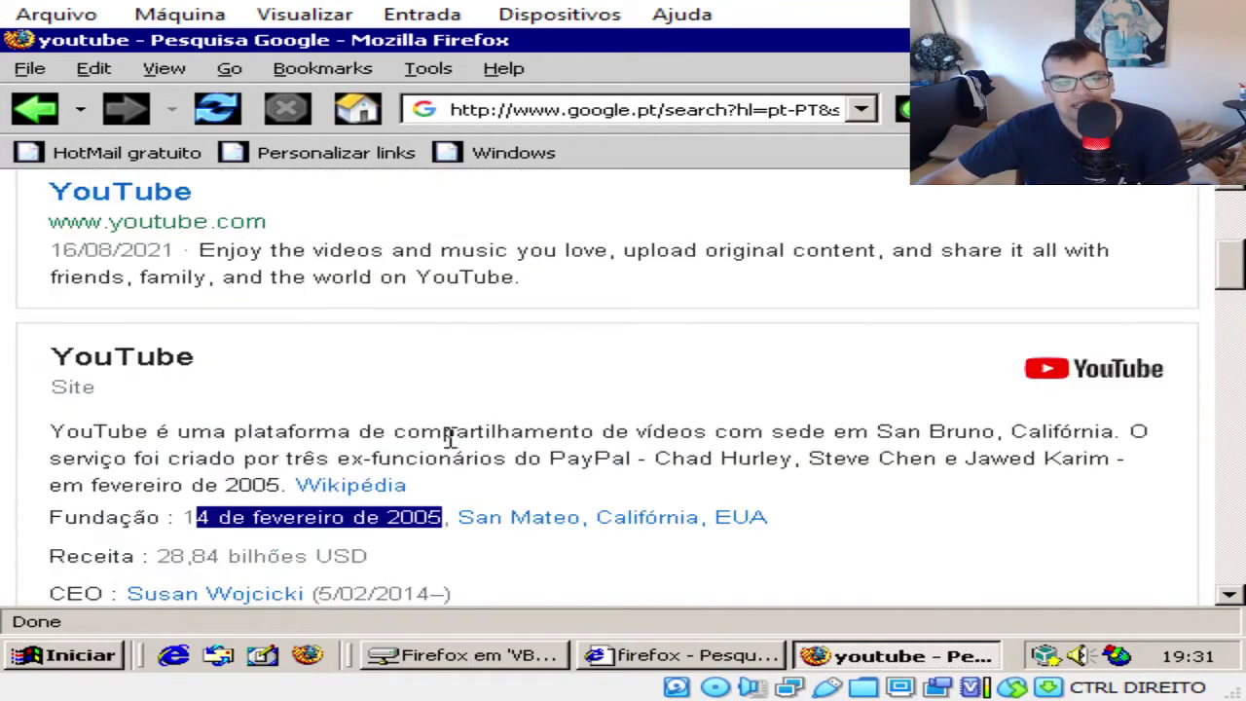
Step: Search Google for miniclip and try to open the Miniclip.com result, dismissing the encryption alert
double_click(365, 292)
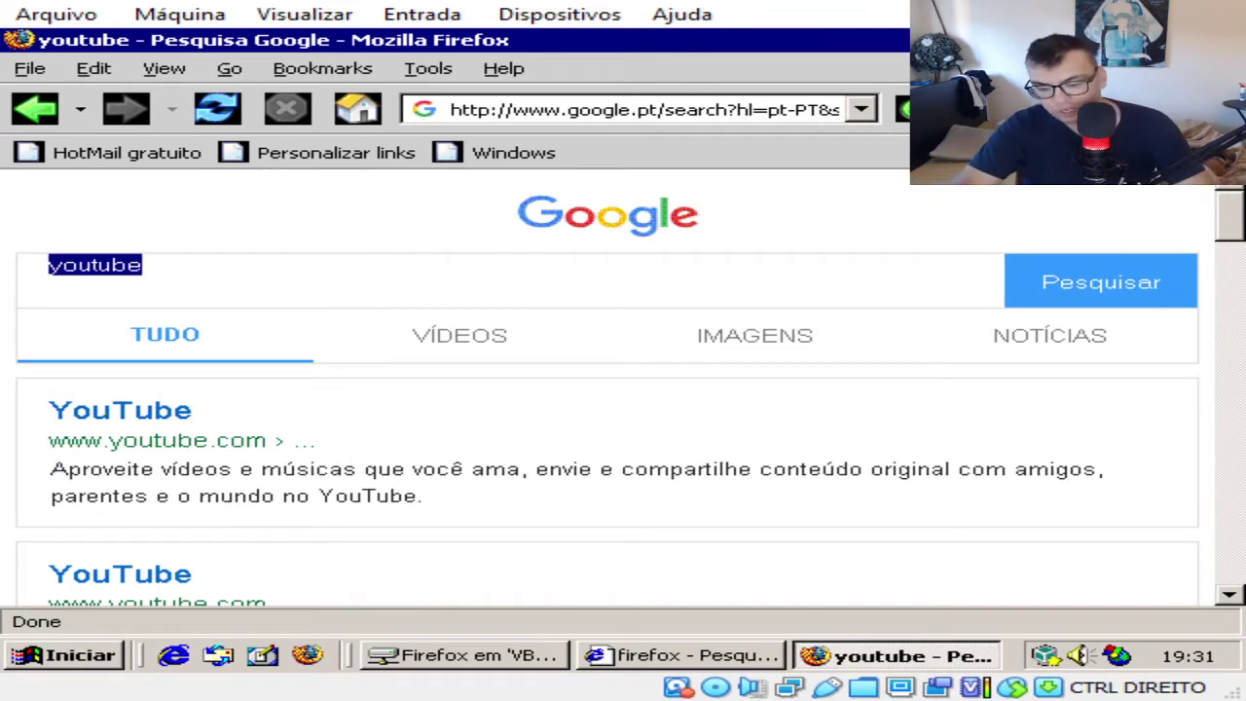
type("minicli")
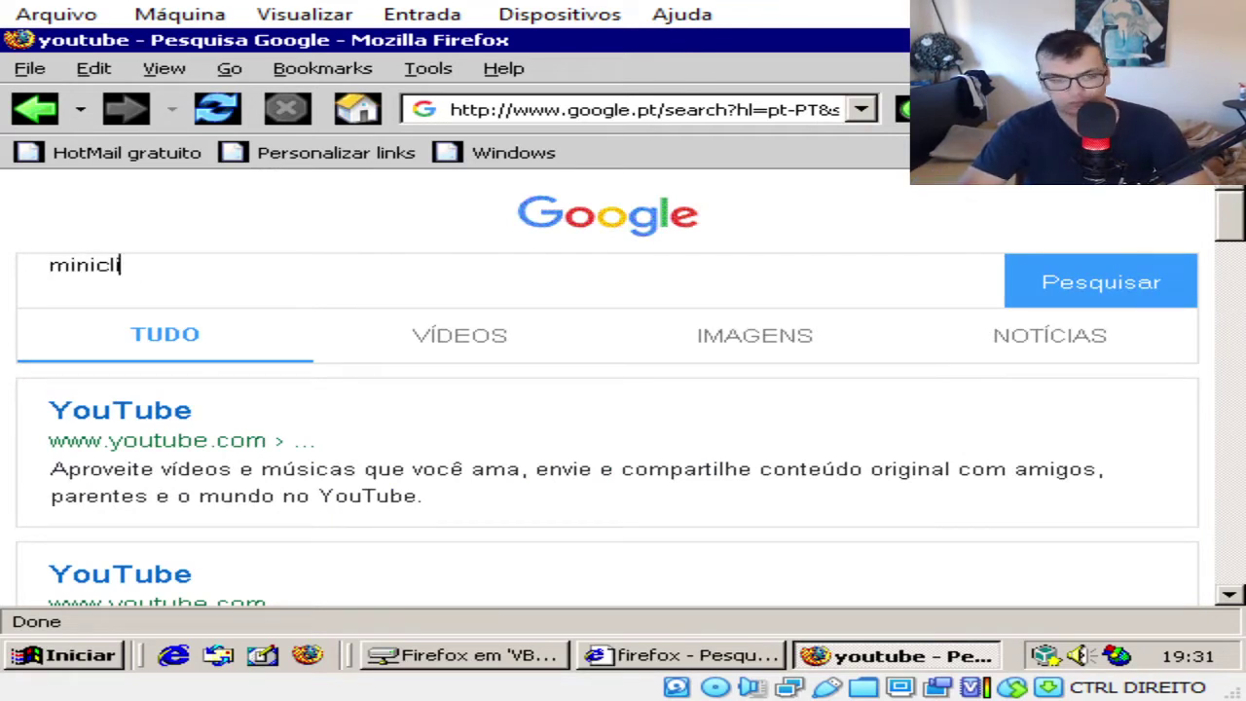
type("p")
key("Return")
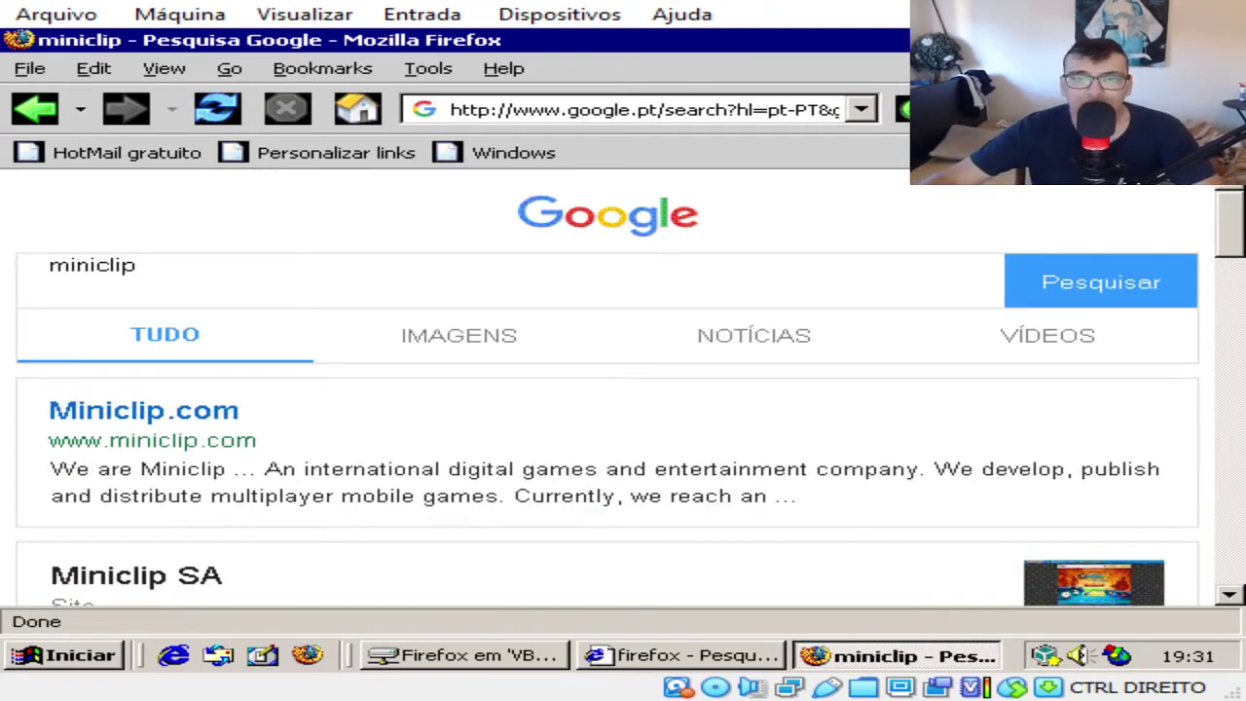
left_click(212, 428)
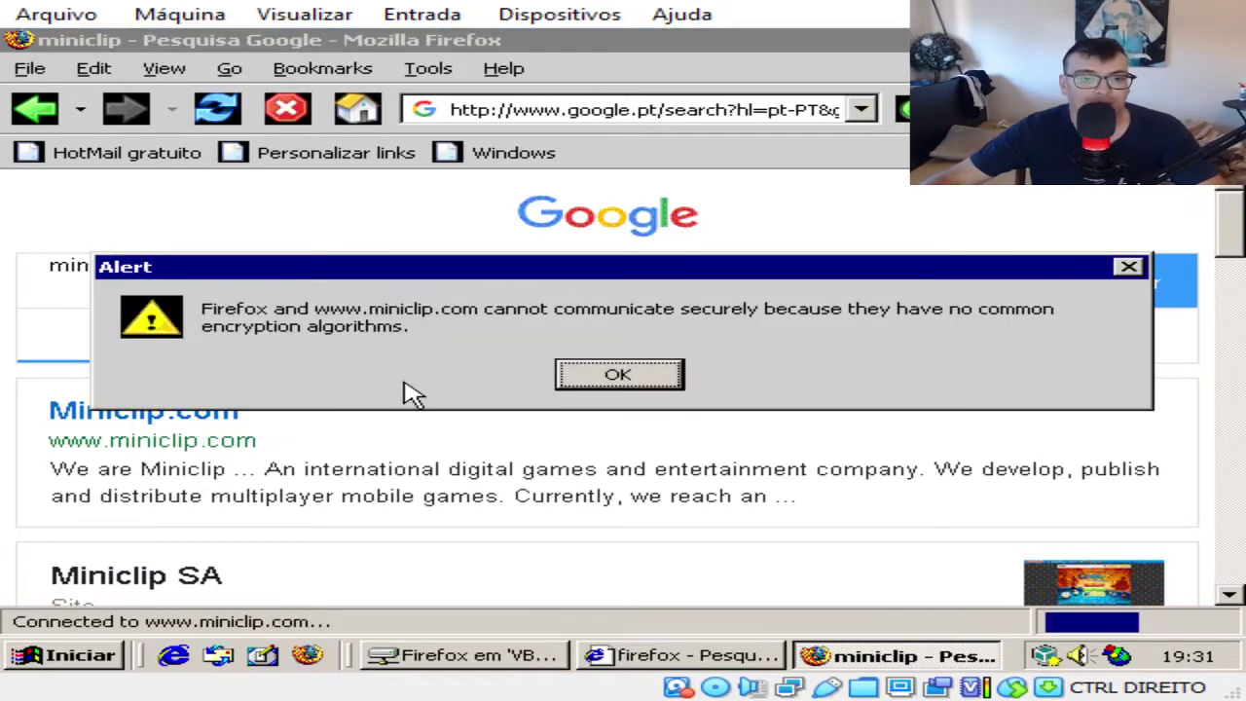
left_click(667, 378)
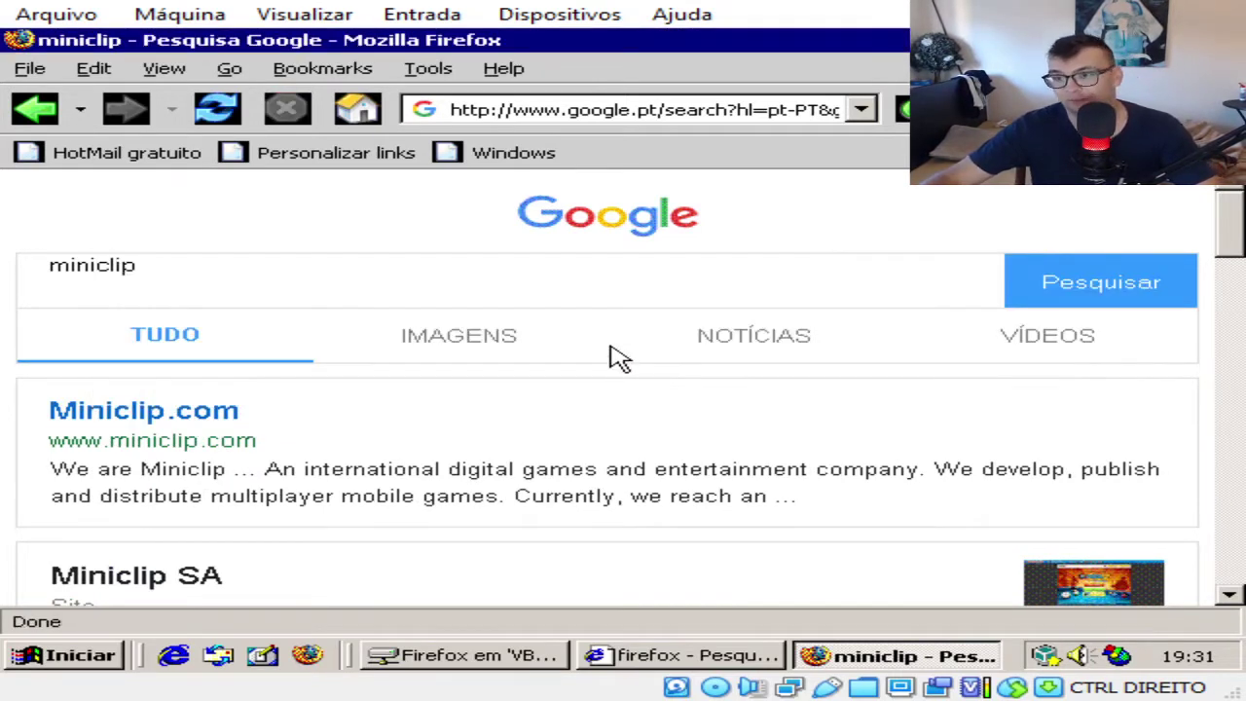
Step: Check the installed browser's version in the About Mozilla Firefox window, then close it
double_click(614, 278)
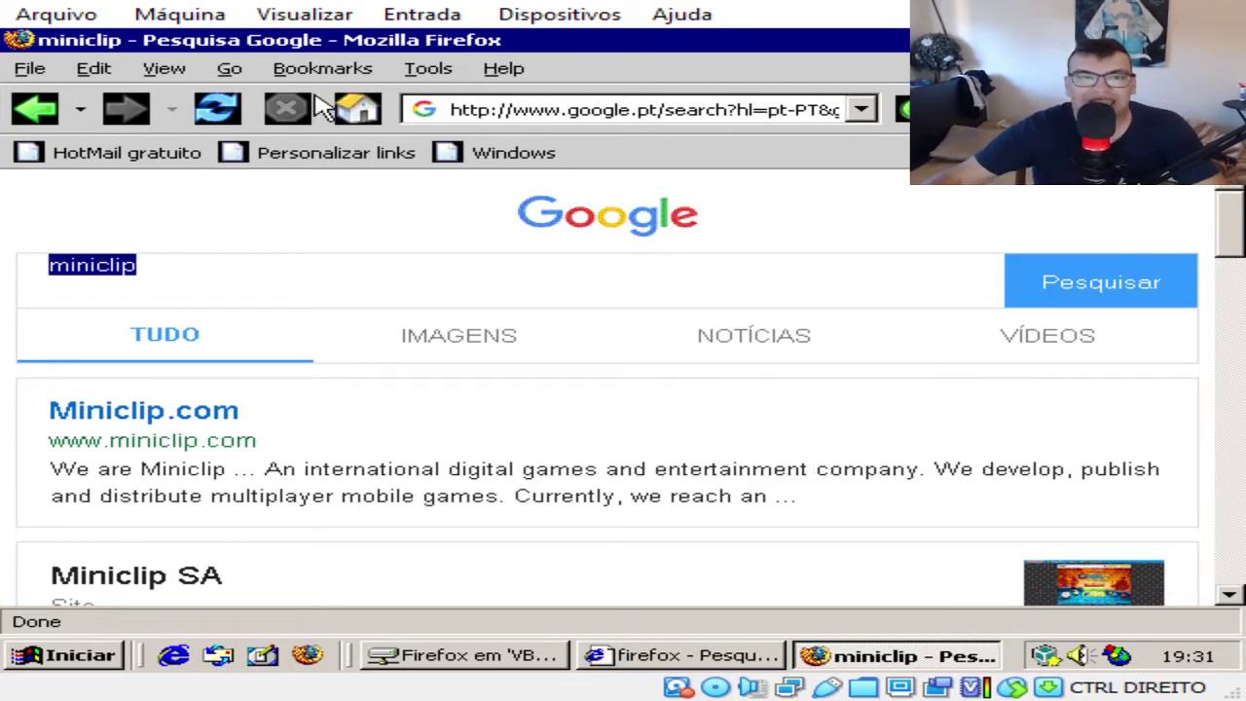
left_click(504, 69)
left_click(614, 182)
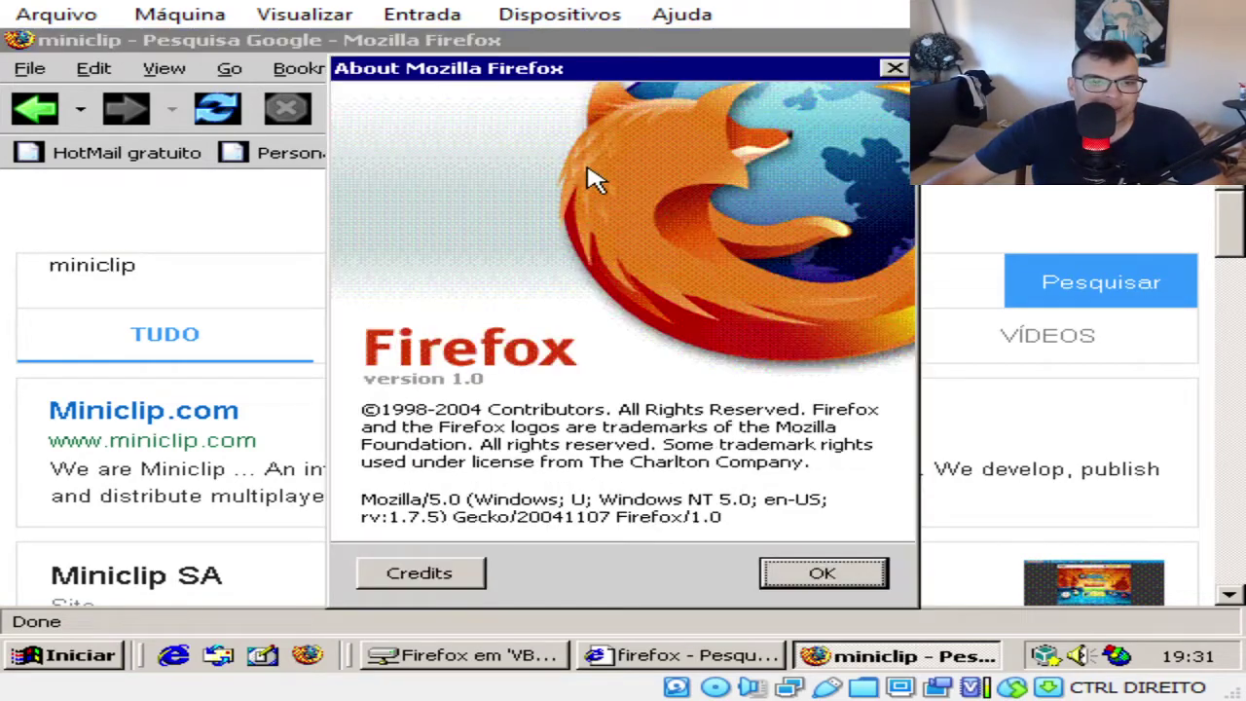
left_click(818, 574)
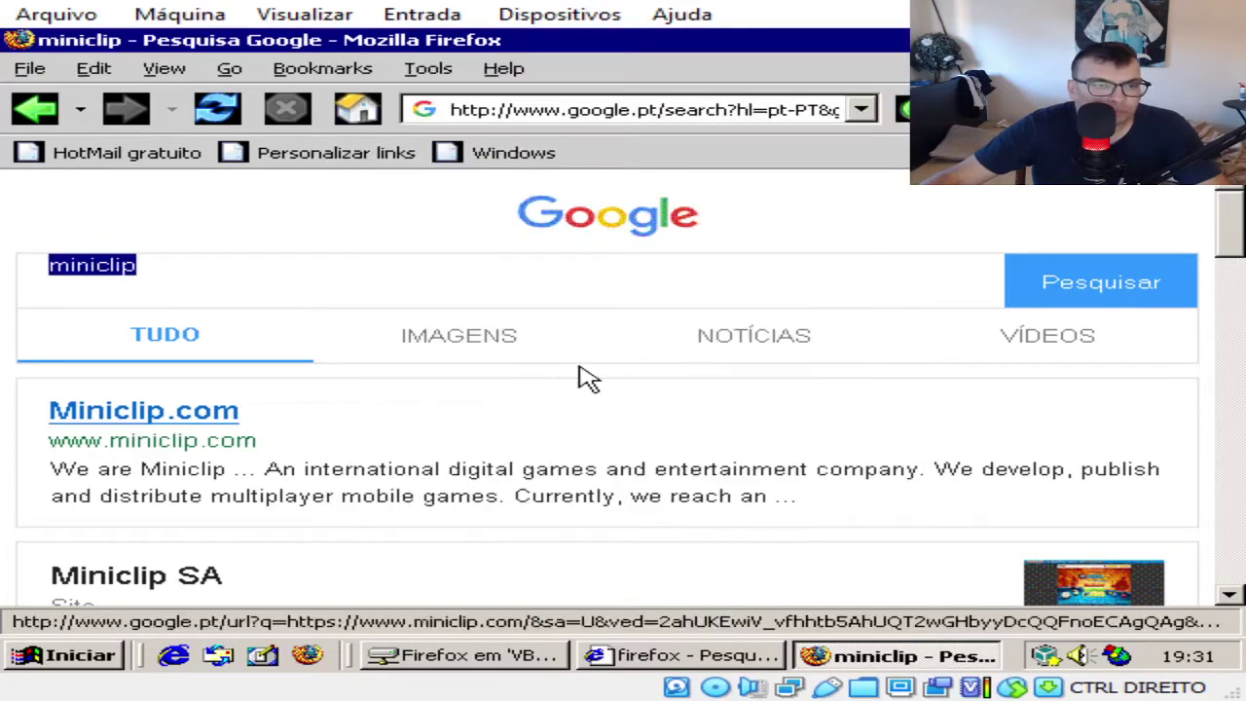
left_click(504, 68)
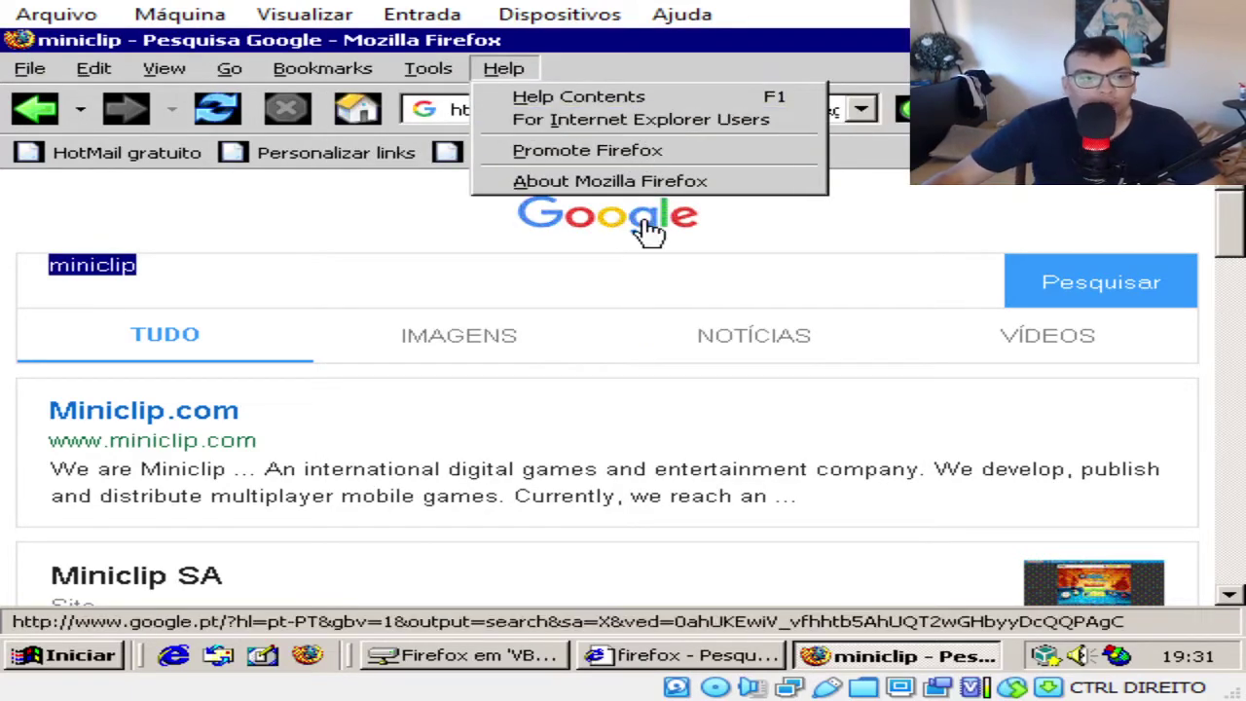
mouse_move(428, 70)
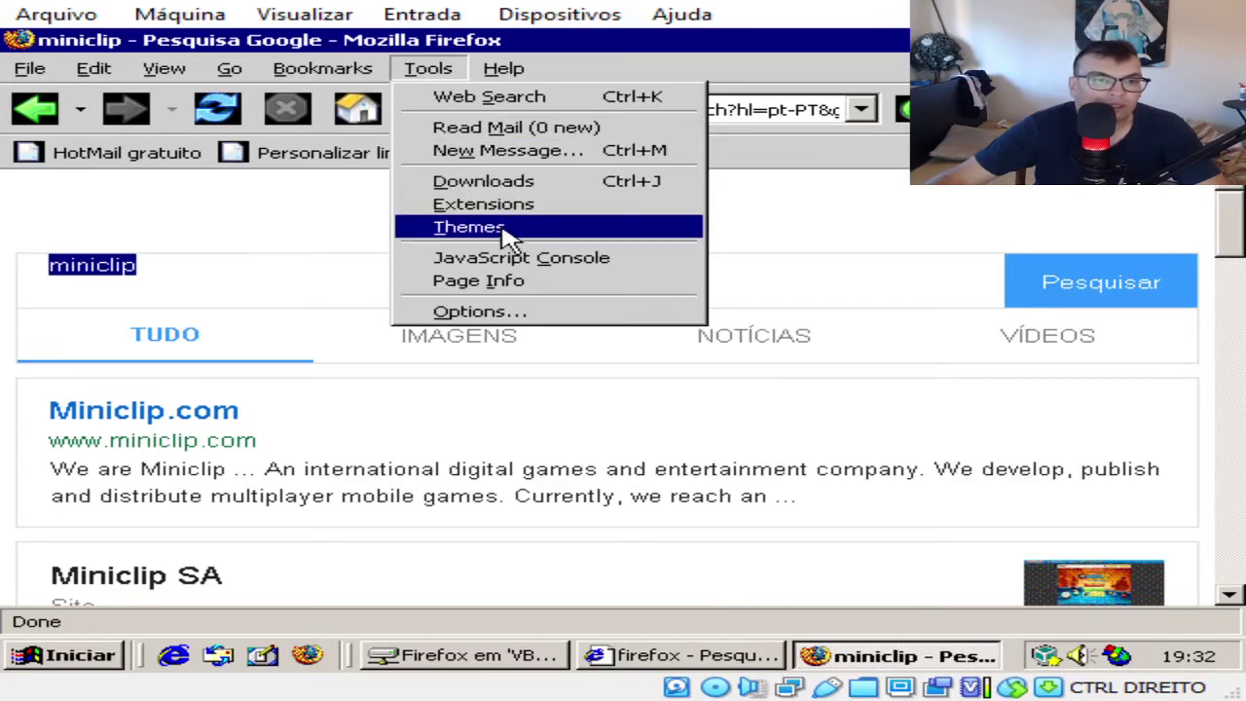
left_click(704, 432)
left_click(617, 383)
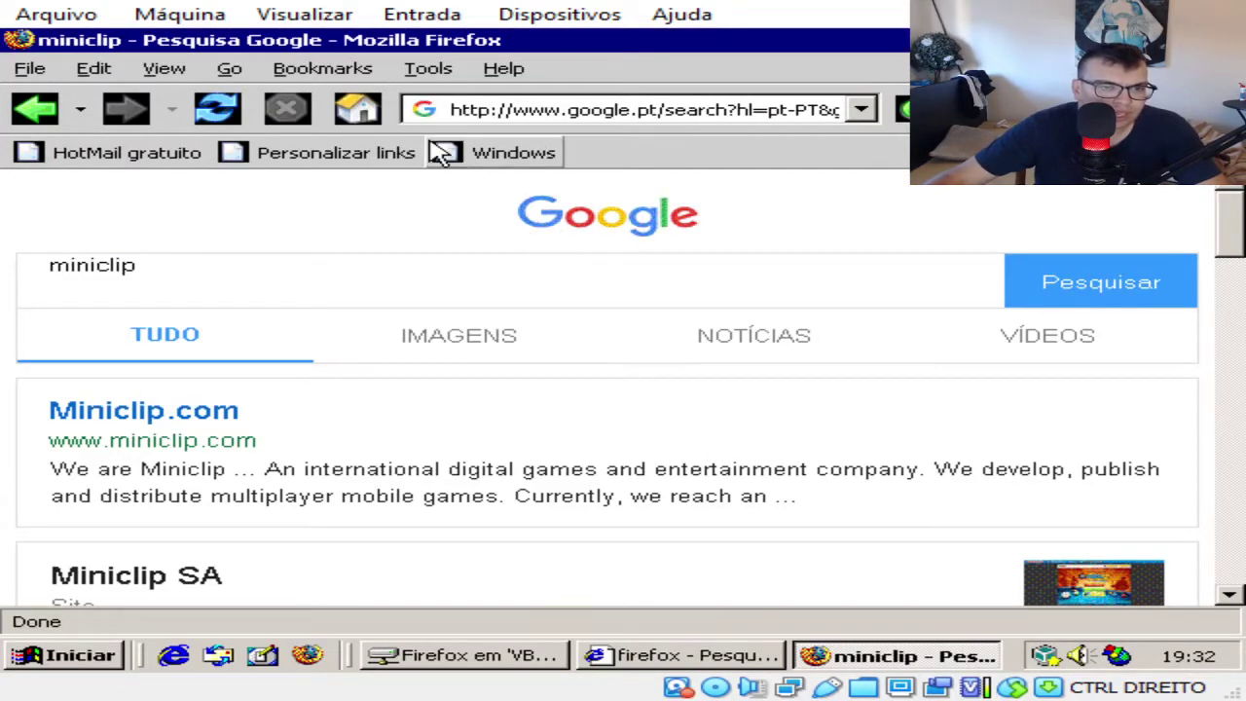
Step: Search Google for firefox, and refine the search to firefox 24 windows 2000
left_click(94, 251)
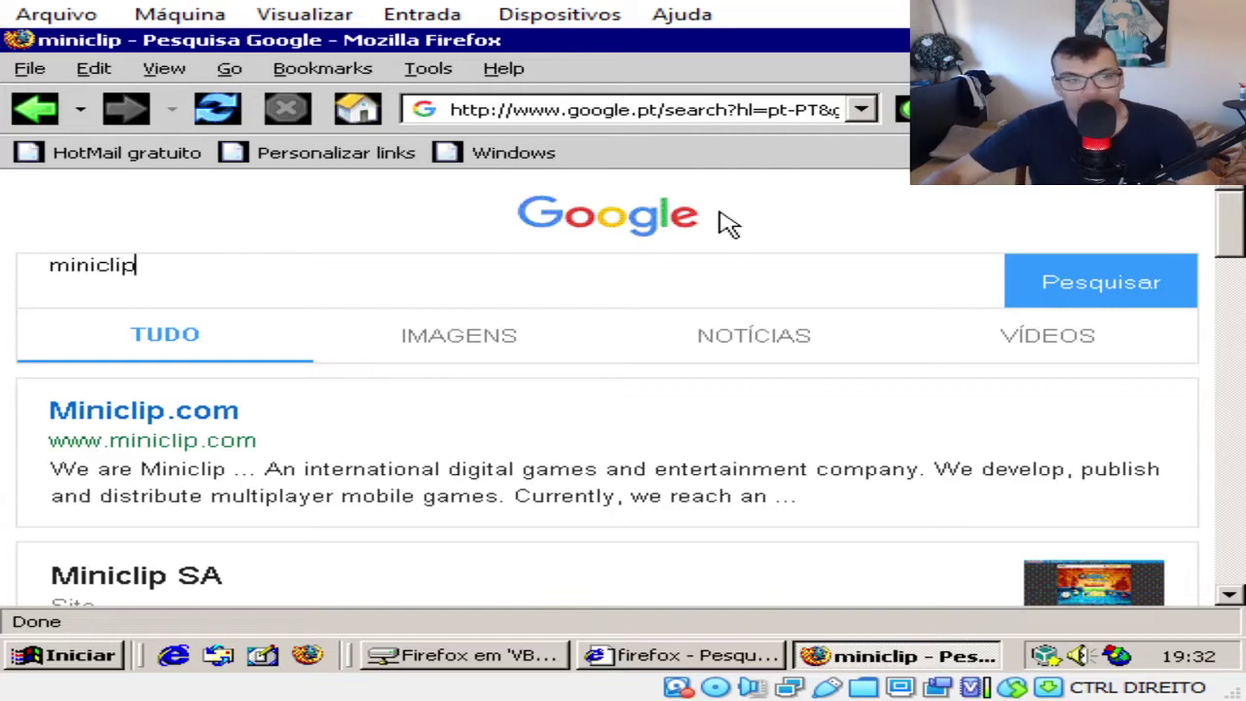
key("ctrl+a")
type("fi")
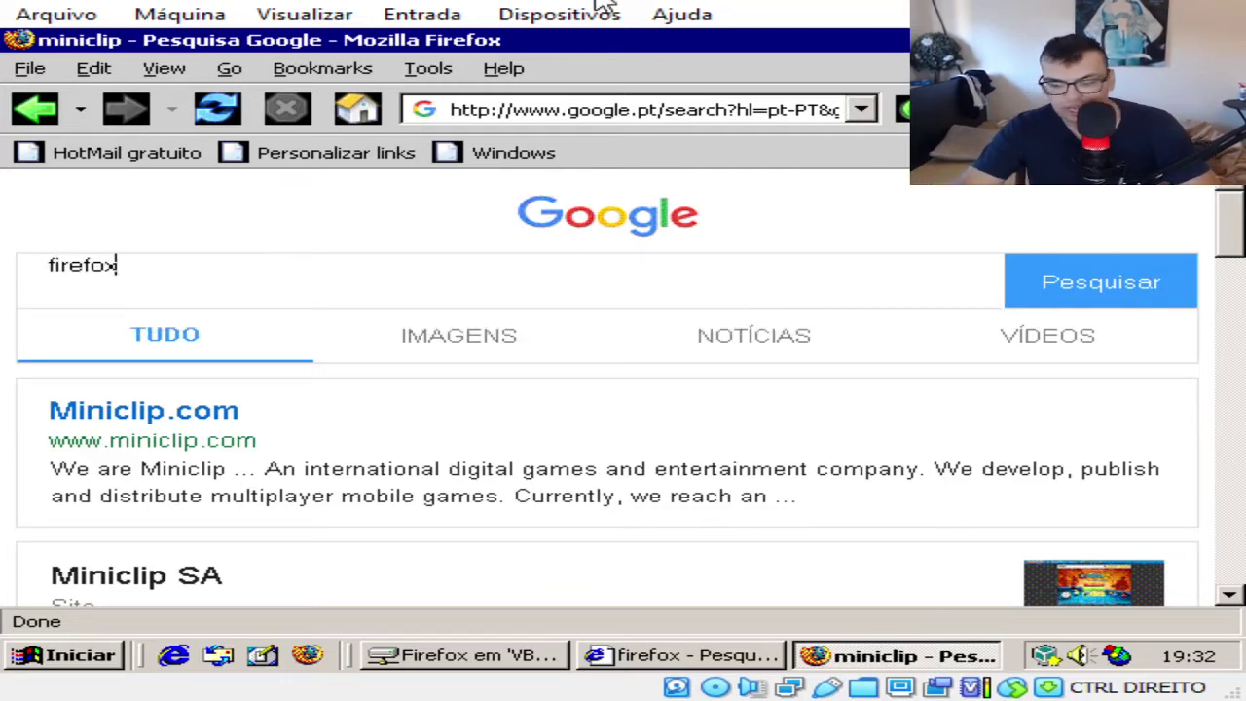
key("Return")
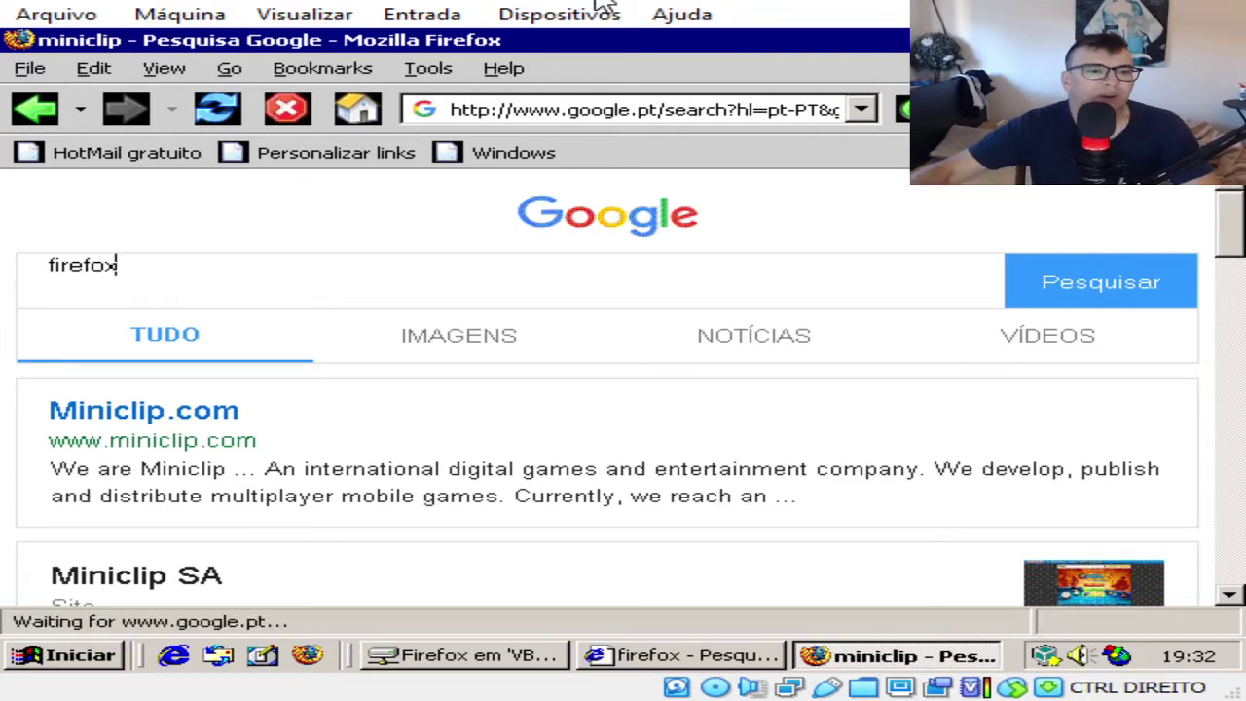
left_click(261, 278)
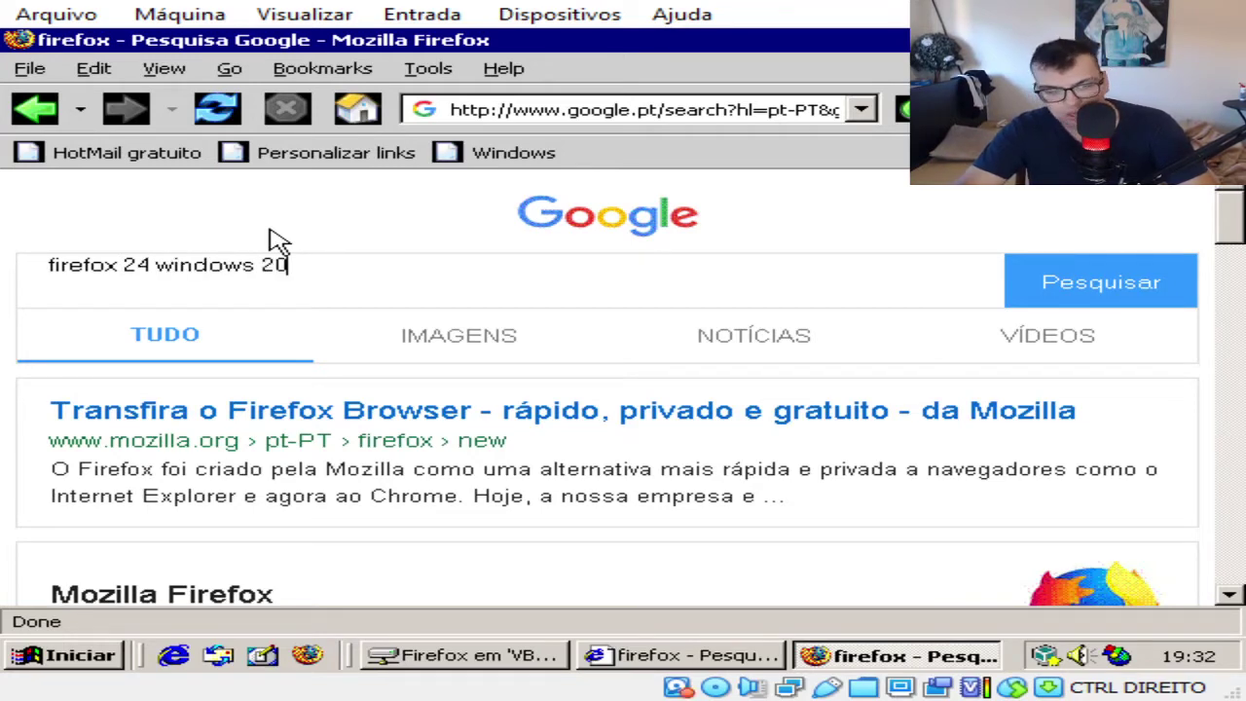
key("Return")
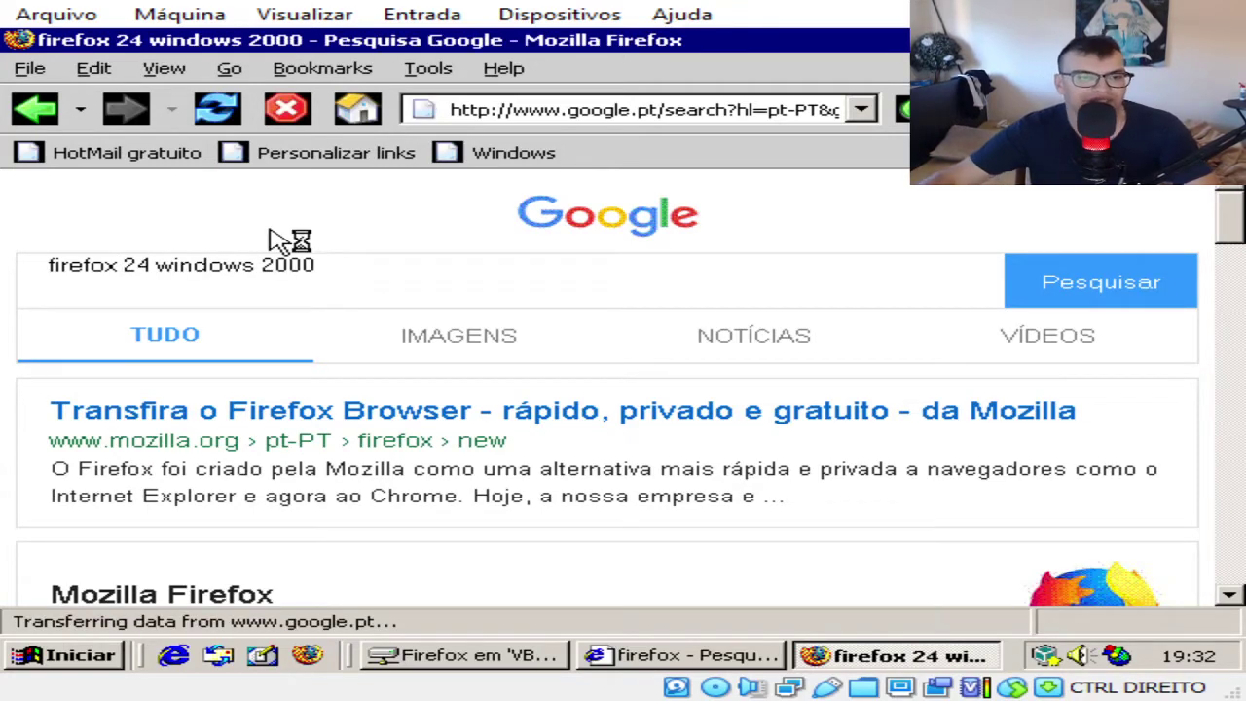
Step: Open the support.mozilla.org result about the latest versions working on w2000 in a new tab and accept the site's certificate permanently
scroll(404, 421, "down", 3)
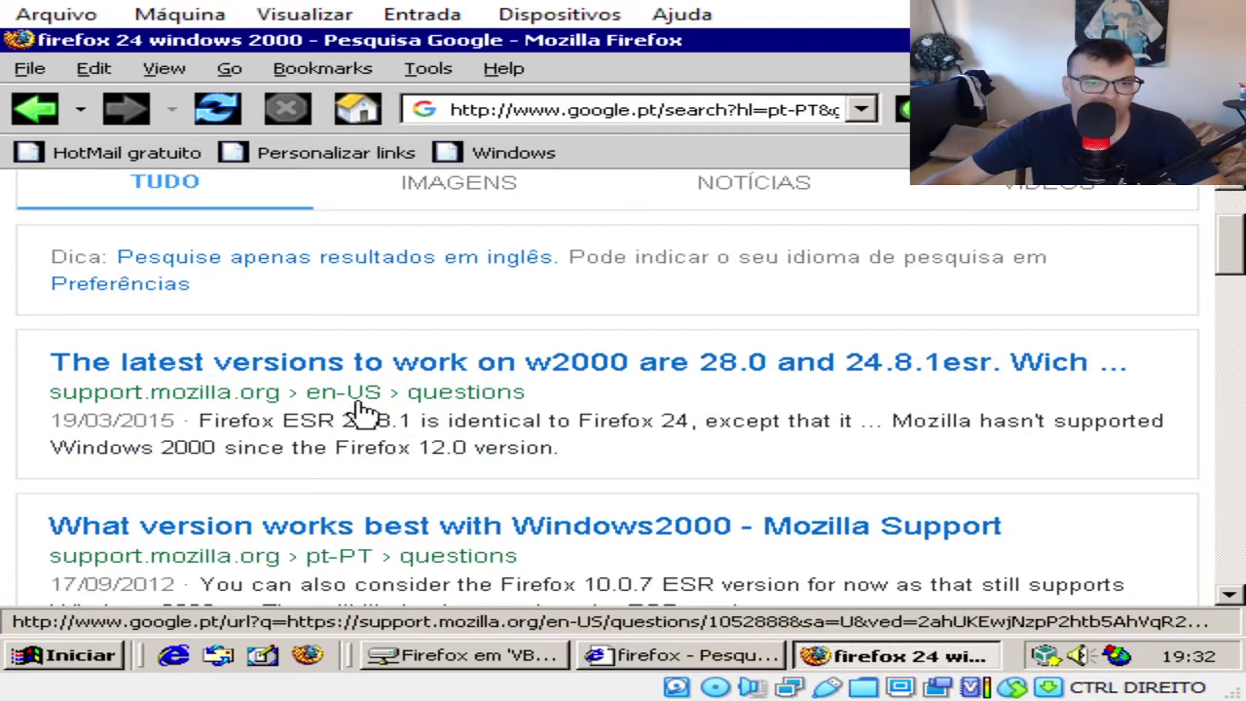
left_click(374, 375)
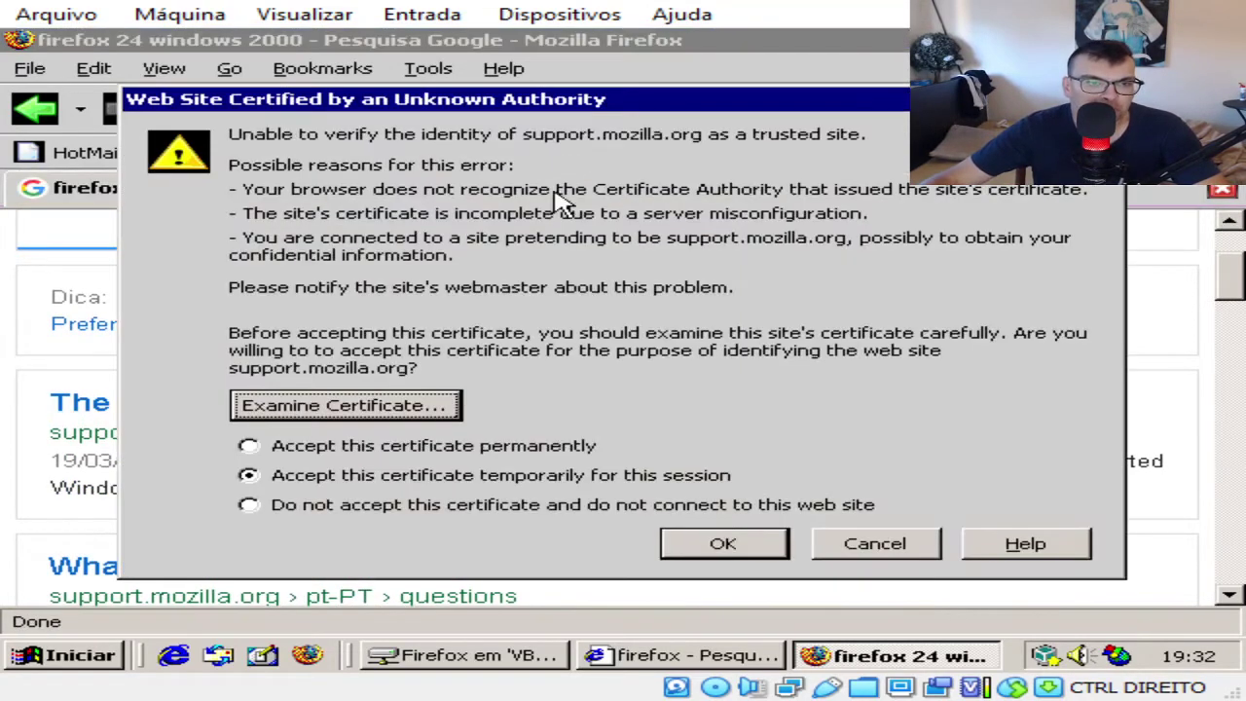
left_click(567, 447)
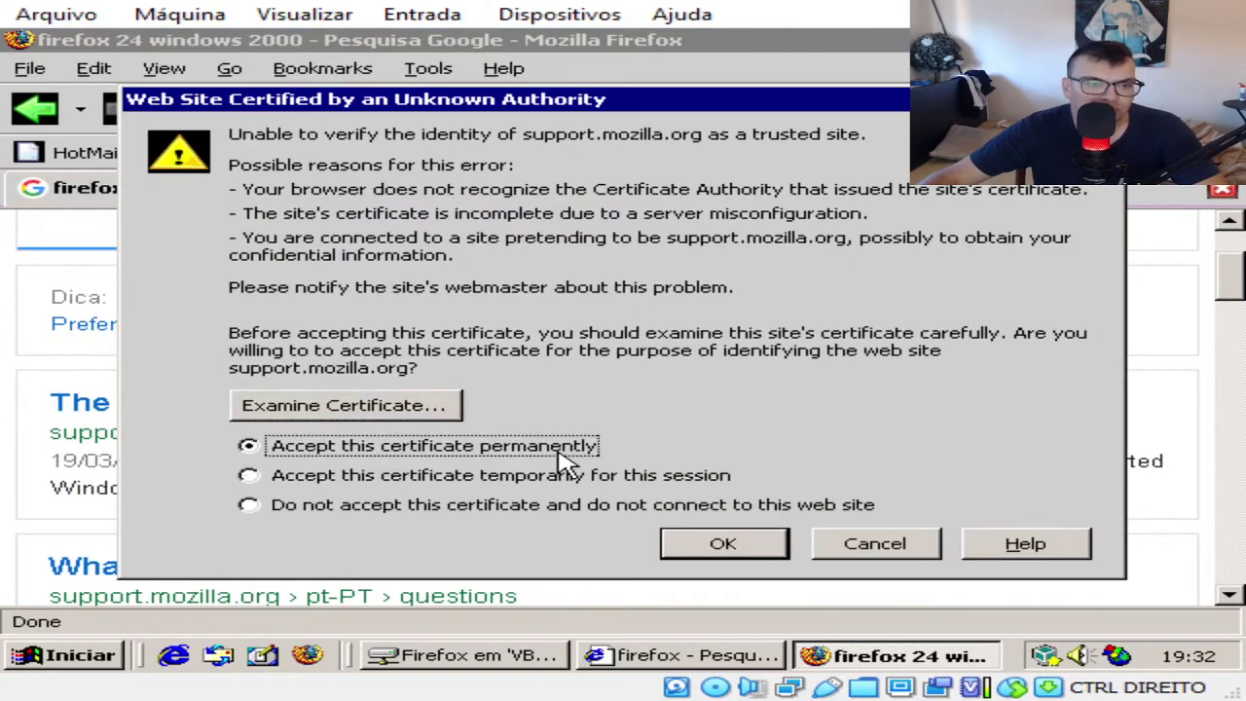
left_click(736, 555)
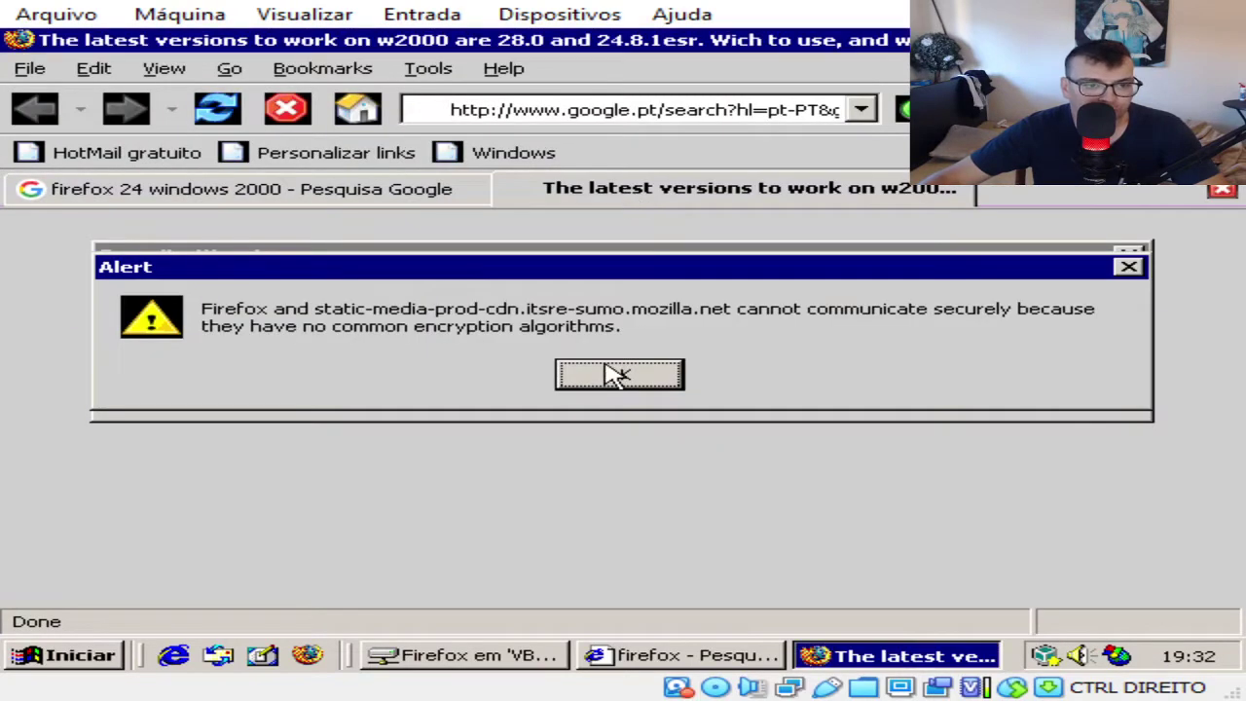
Step: Dismiss the encrypted-page security warning and the repeated encryption alerts so that the Mozilla support page loads
left_click(623, 381)
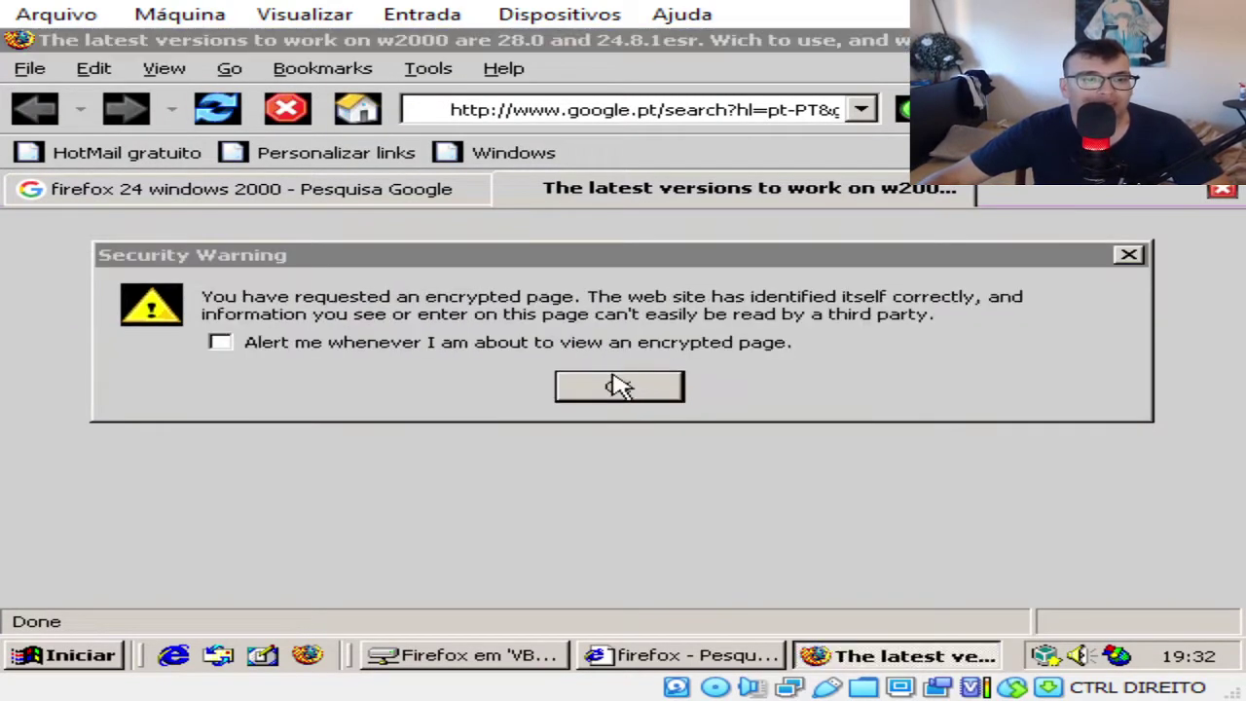
left_click(615, 384)
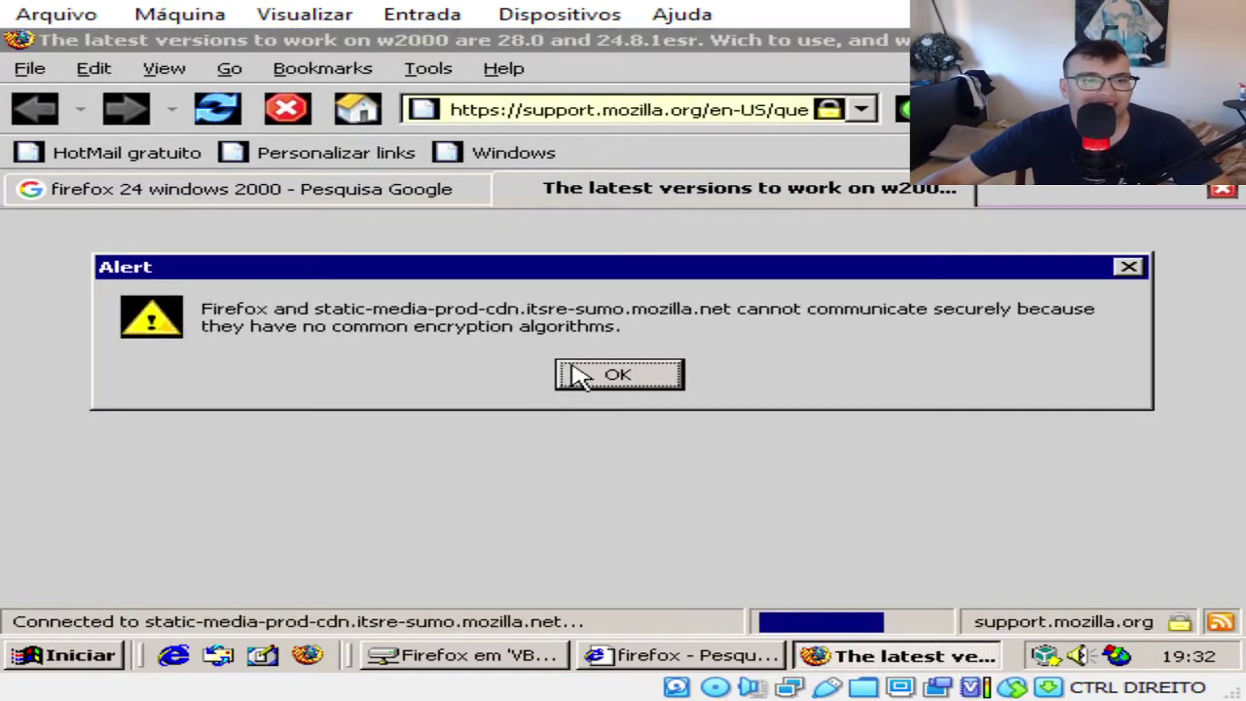
left_click(642, 383)
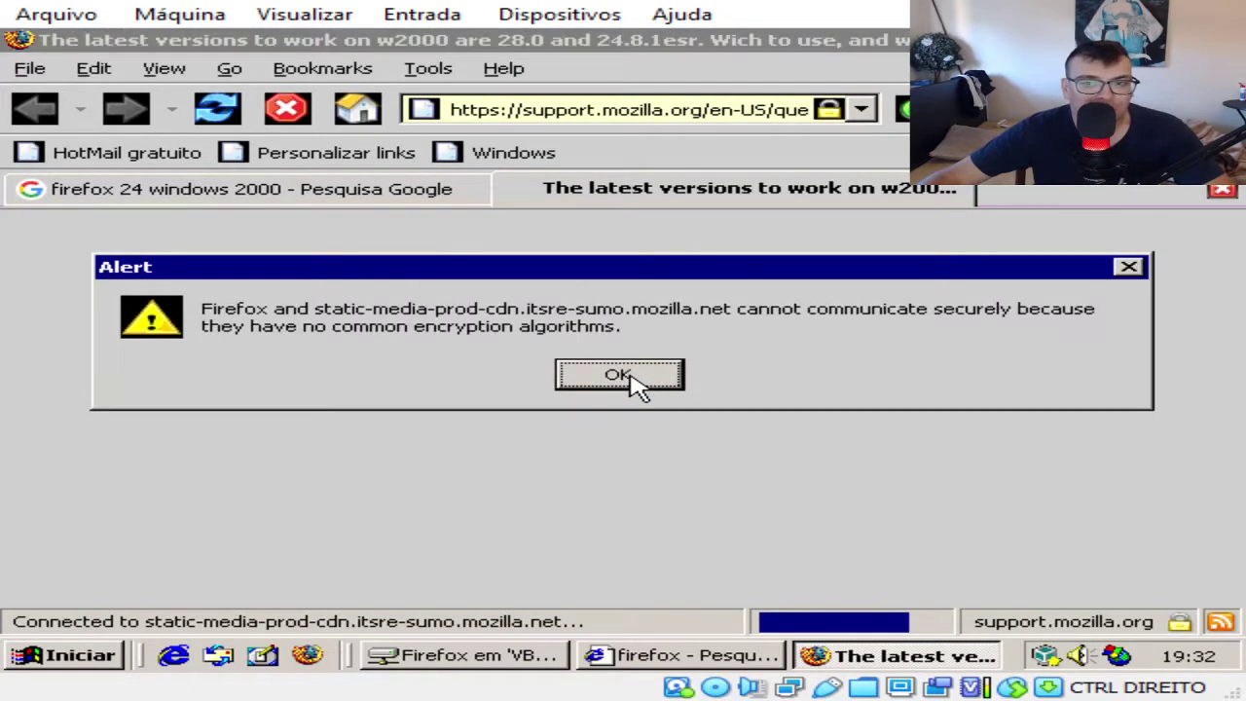
left_click(630, 378)
left_click(630, 380)
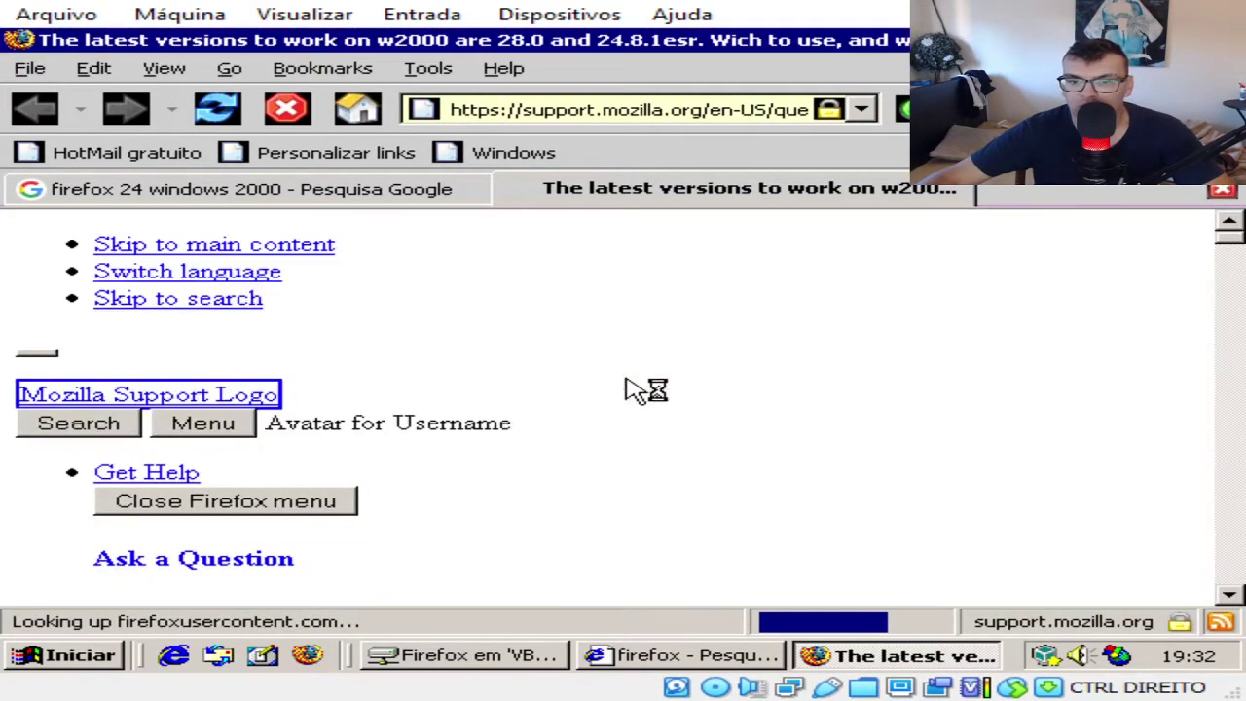
left_click(611, 380)
left_click(623, 382)
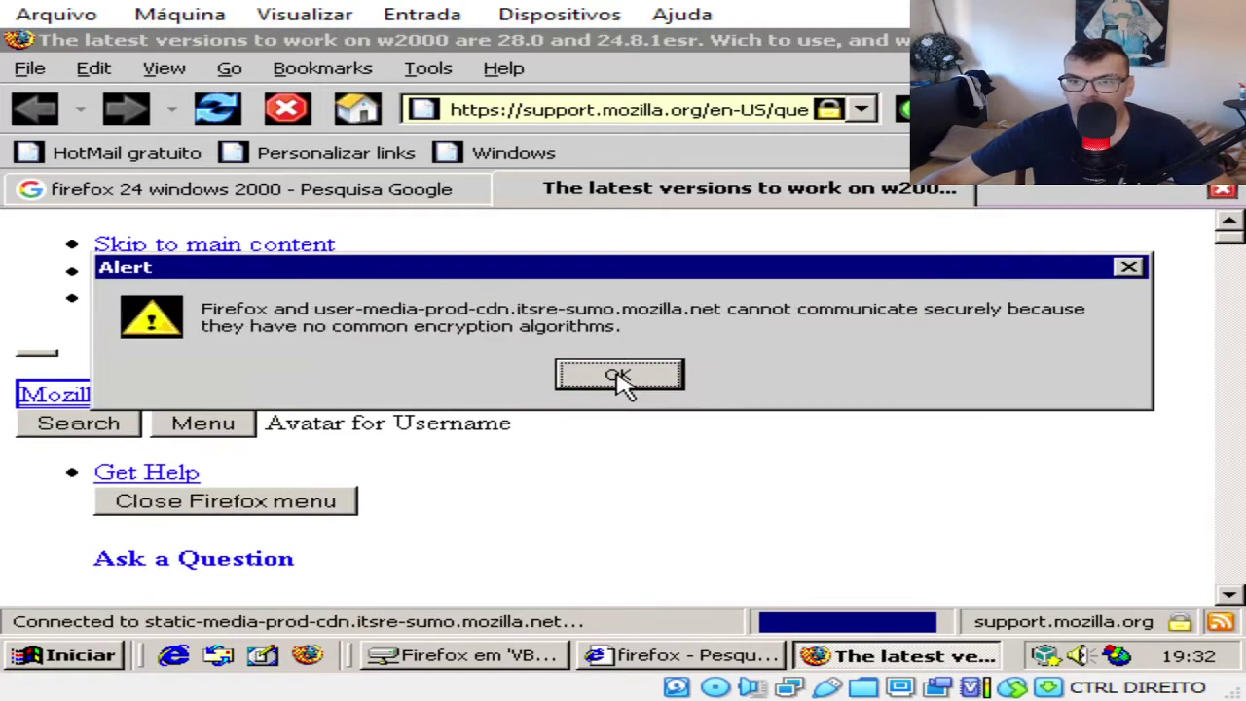
left_click(623, 382)
left_click(631, 380)
Step: Read through the Mozilla support thread, checking its system details, replies and chosen solution for Firefox versions that run on Windows 2000
scroll(633, 380, "down", 5)
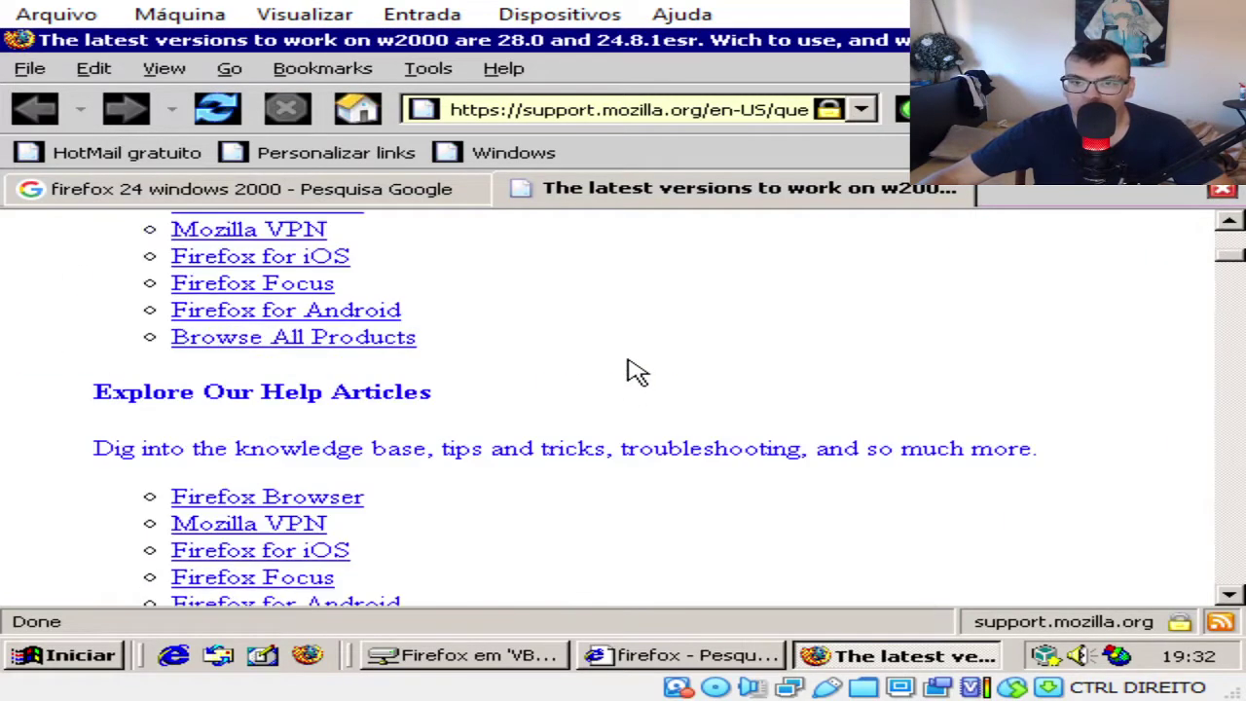
scroll(631, 370, "down", 15)
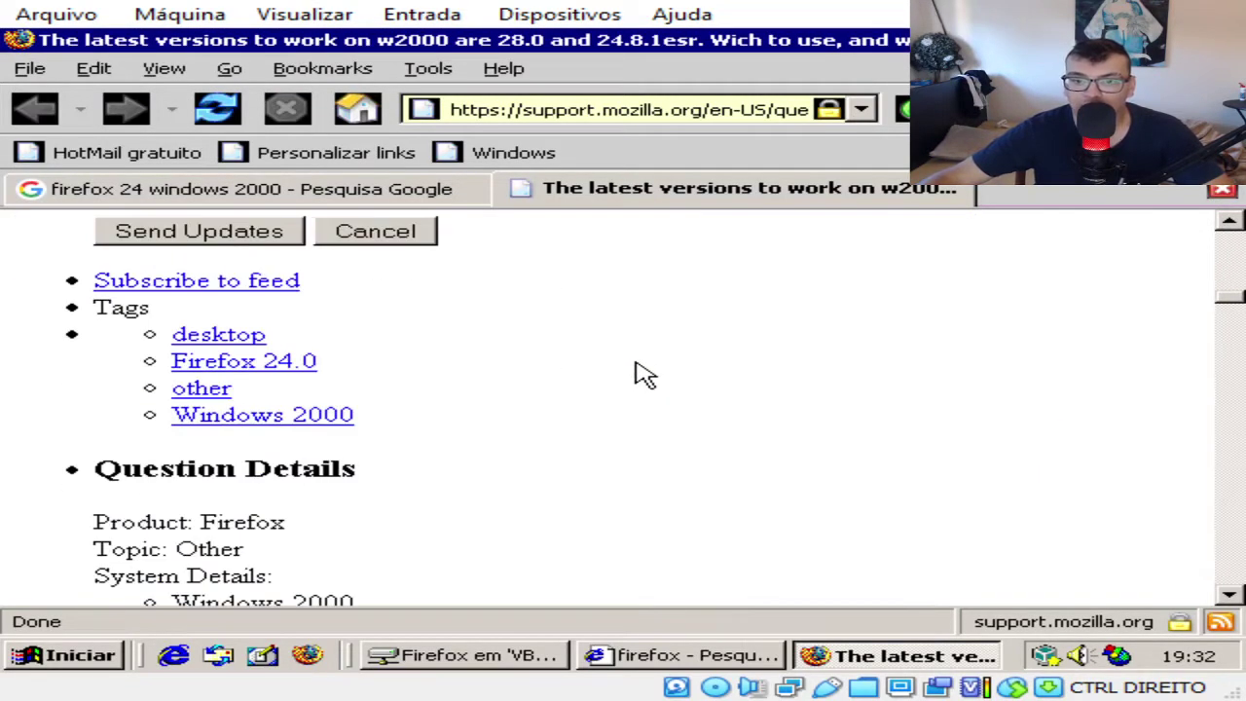
scroll(635, 374, "down", 5)
scroll(635, 375, "up", 5)
scroll(634, 375, "down", 3)
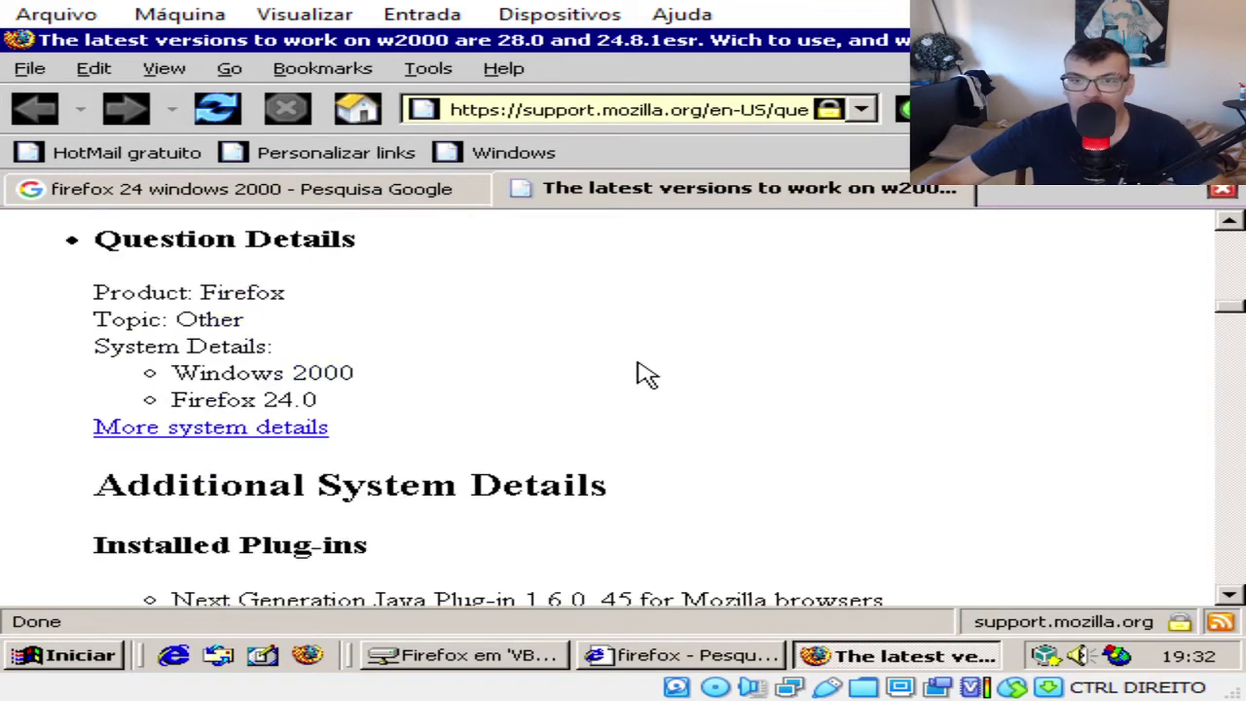
scroll(646, 374, "down", 3)
scroll(643, 372, "down", 20)
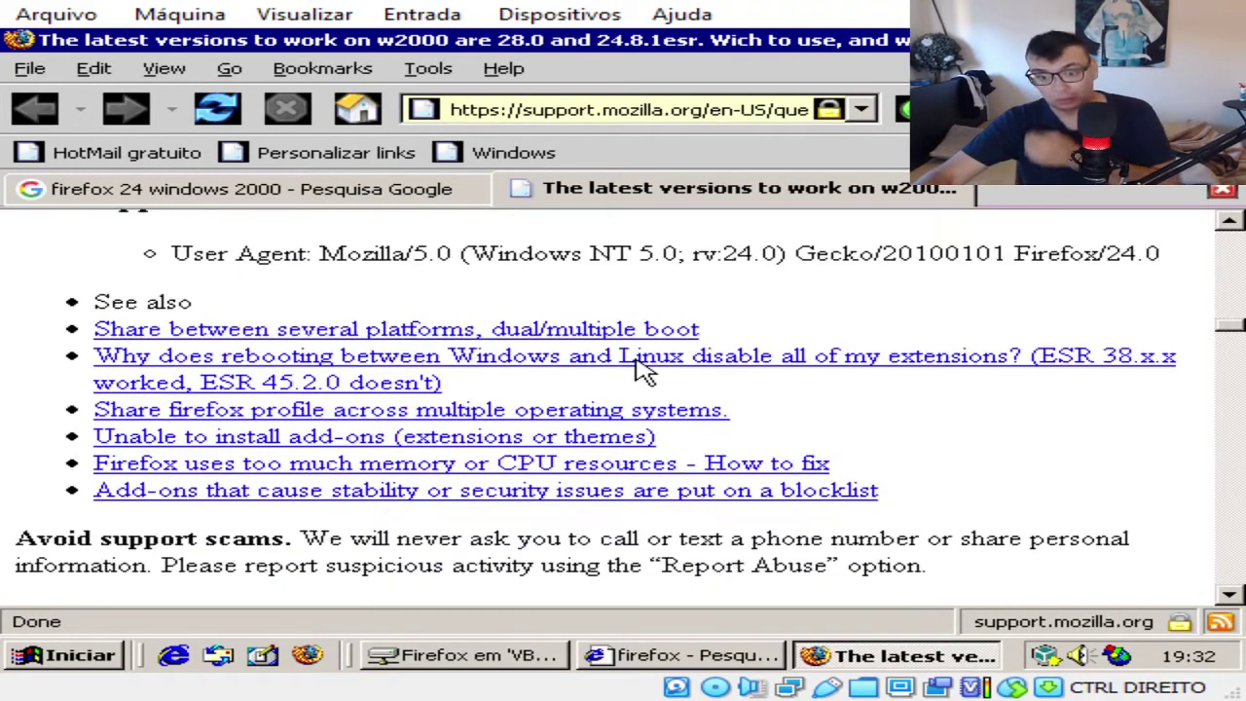
scroll(638, 366, "down", 12)
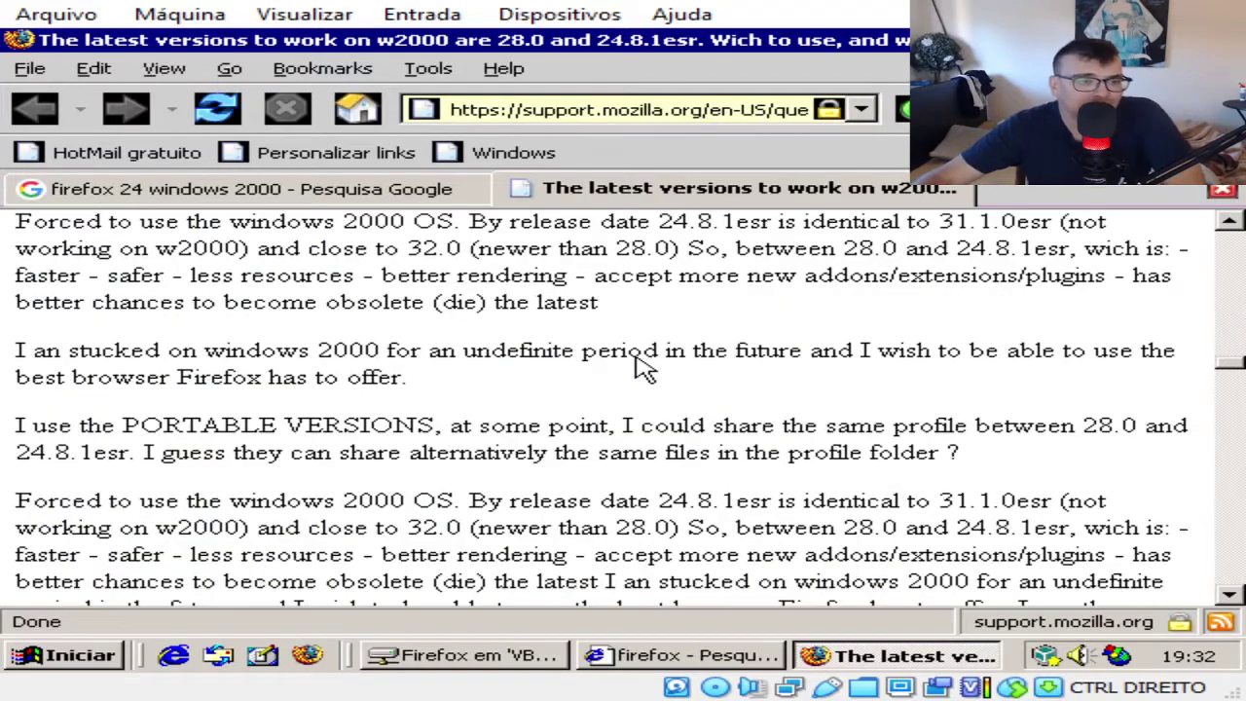
scroll(638, 357, "down", 11)
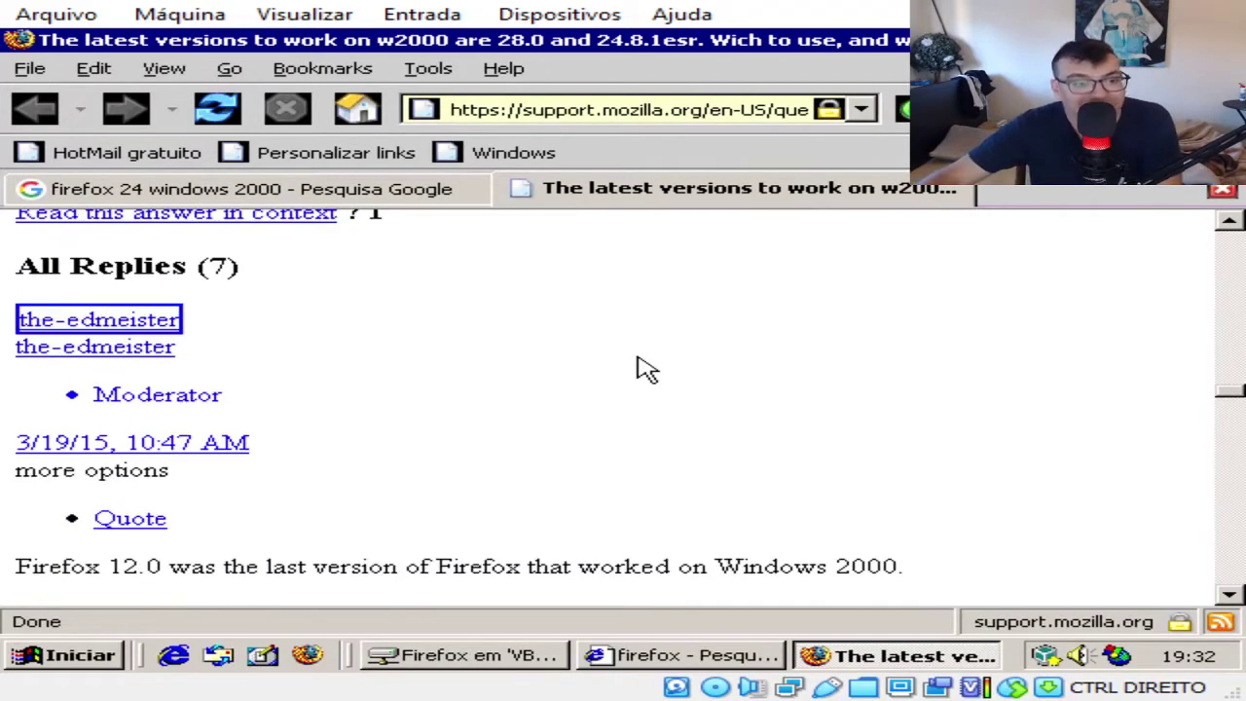
scroll(643, 362, "down", 6)
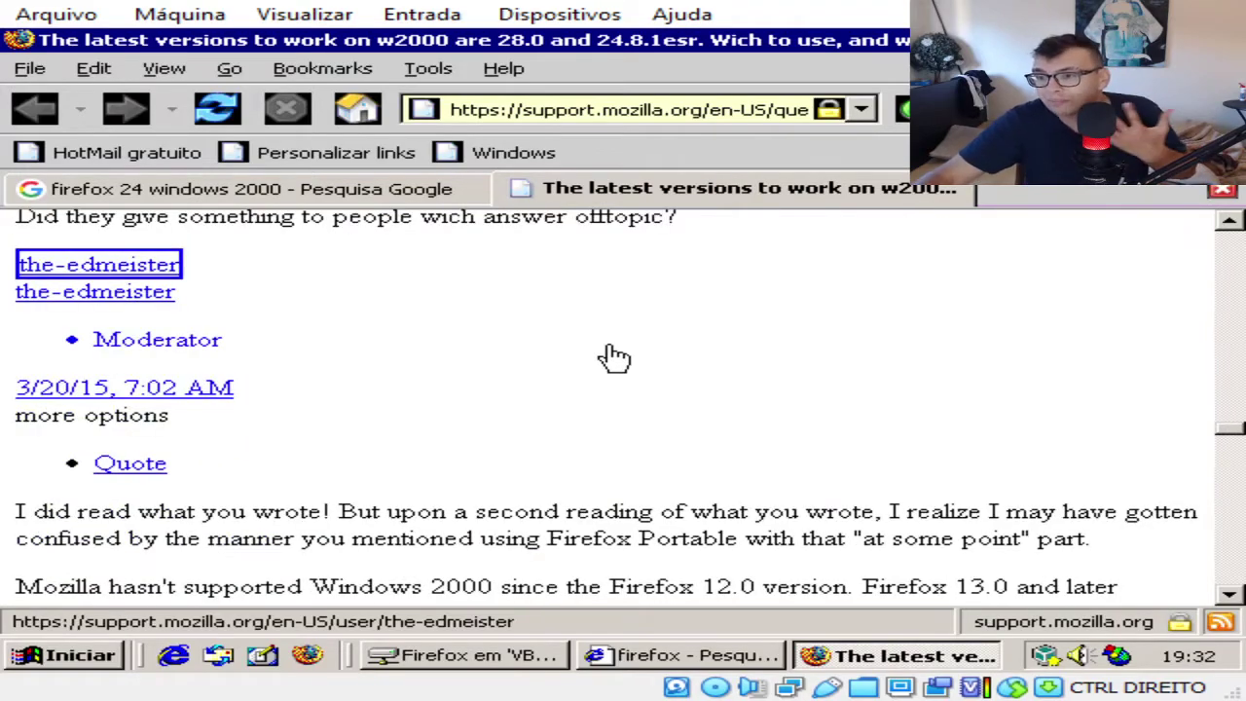
scroll(615, 360, "down", 10)
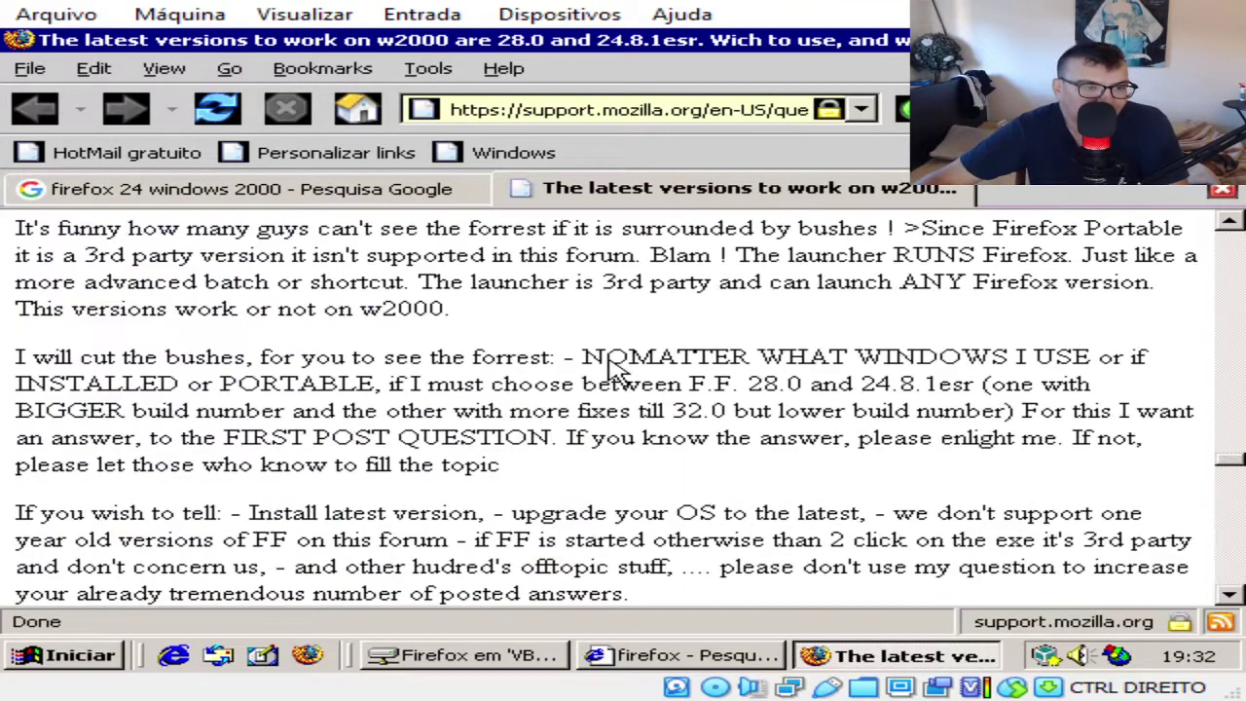
scroll(612, 368, "down", 10)
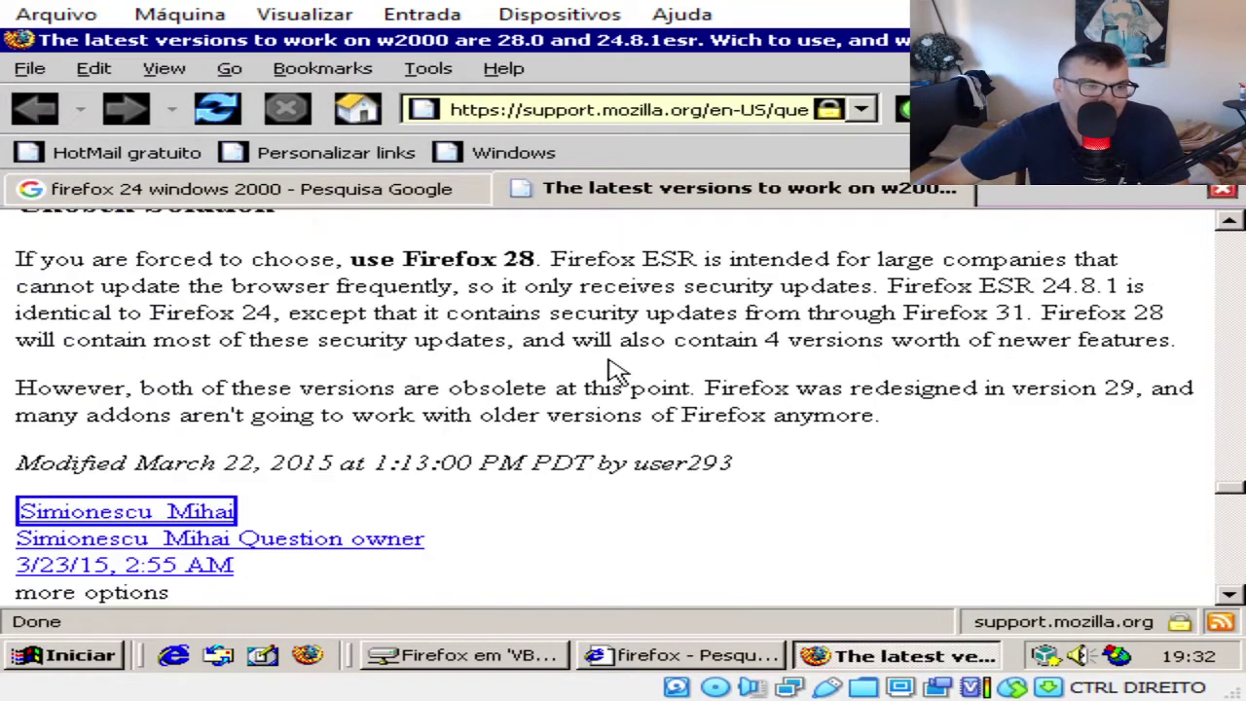
scroll(611, 368, "down", 12)
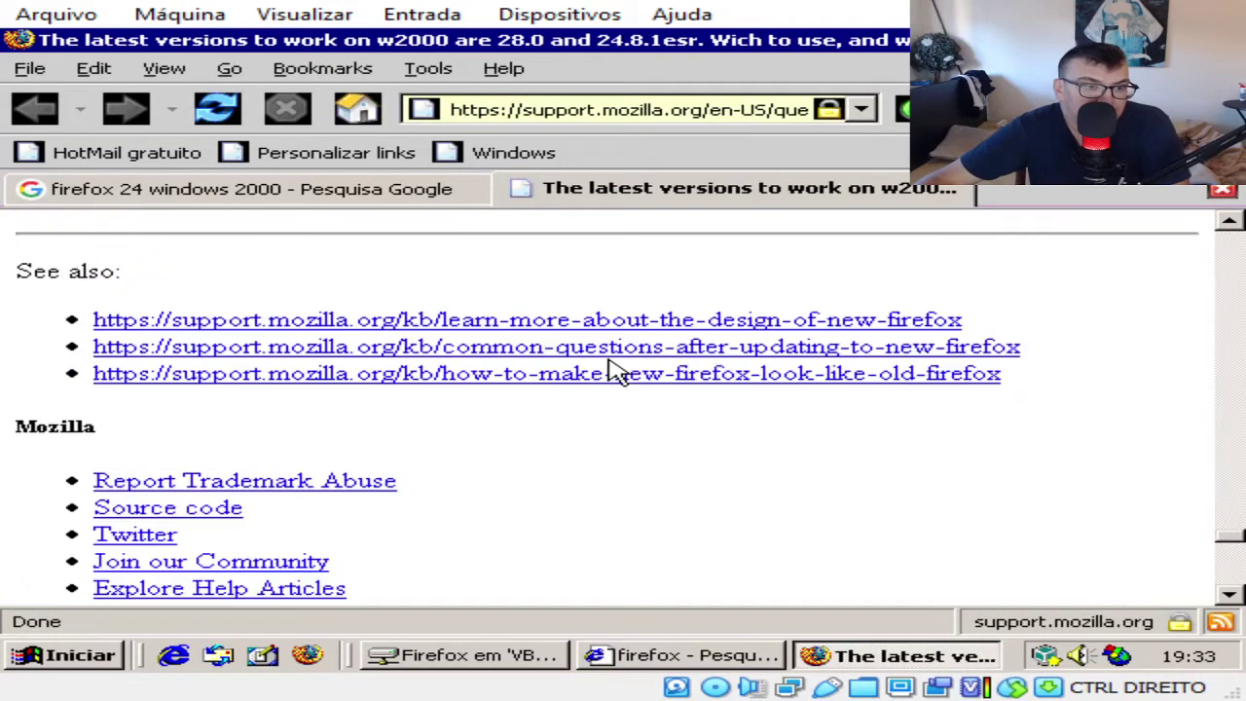
scroll(615, 373, "down", 12)
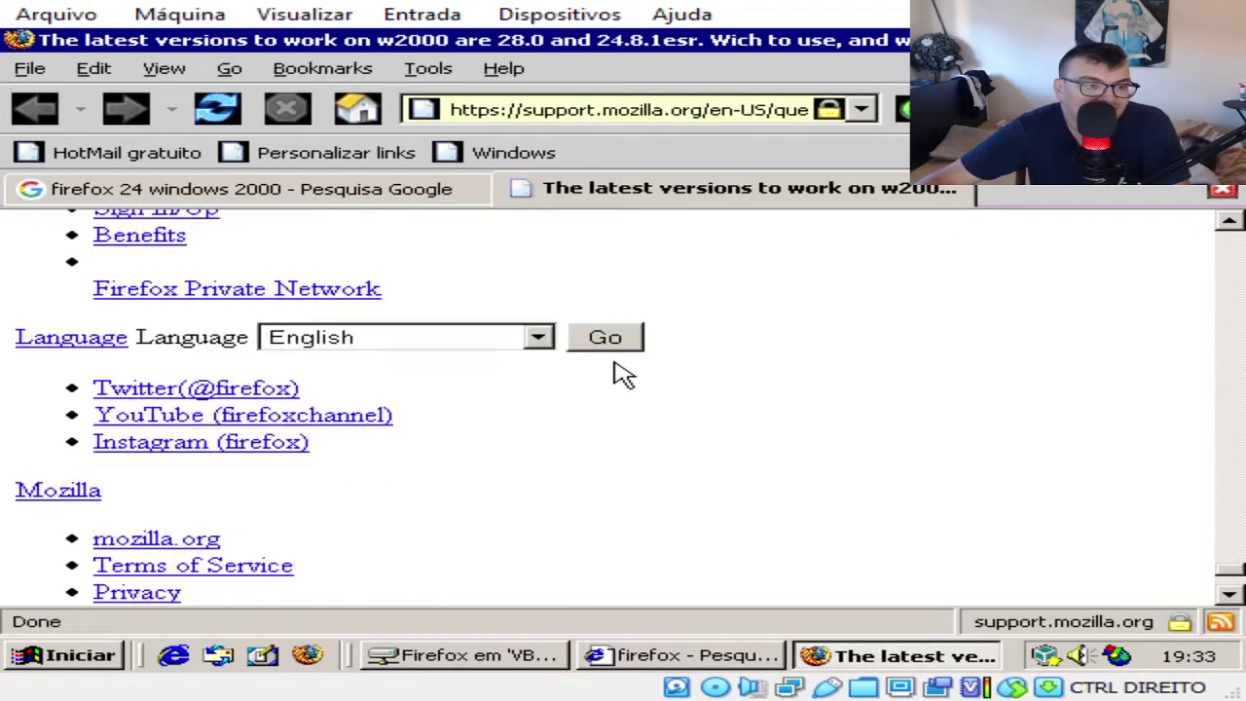
scroll(623, 373, "down", 3)
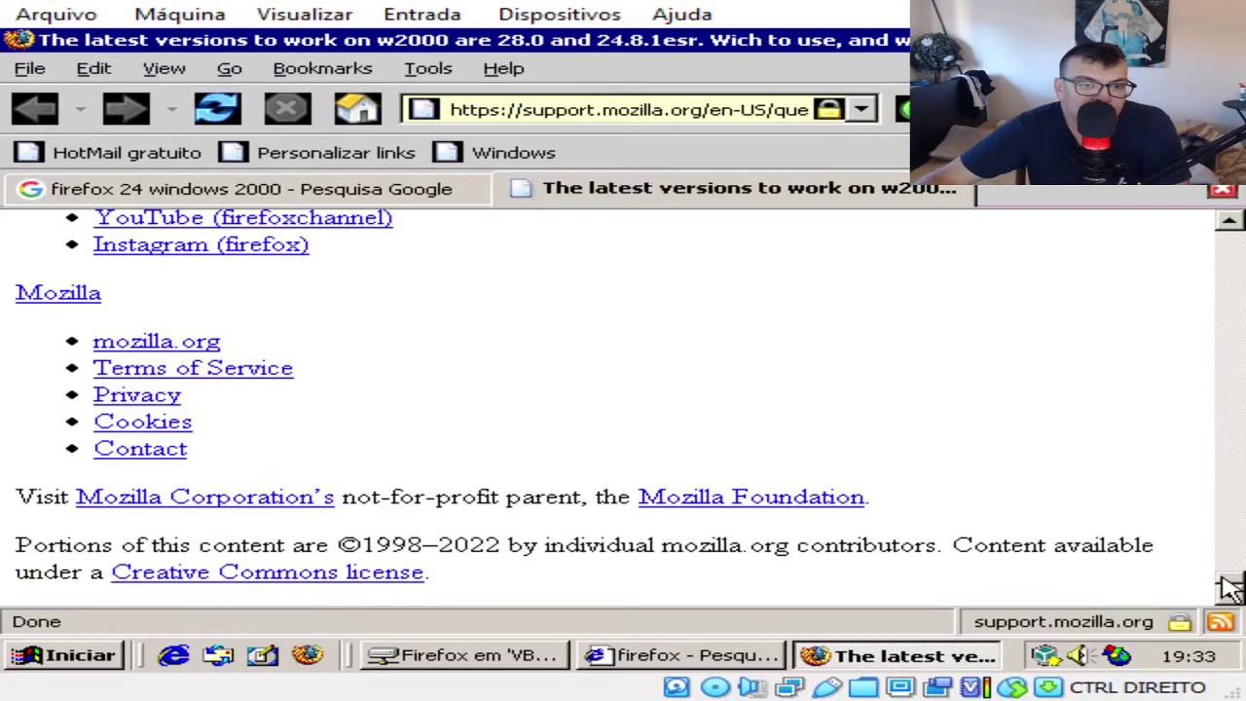
Step: Go back to the Mozilla support thread's tags and open the Firefox 24.0 tag in a new tab
left_click_drag(1229, 584, 1234, 200)
scroll(478, 399, "down", 6)
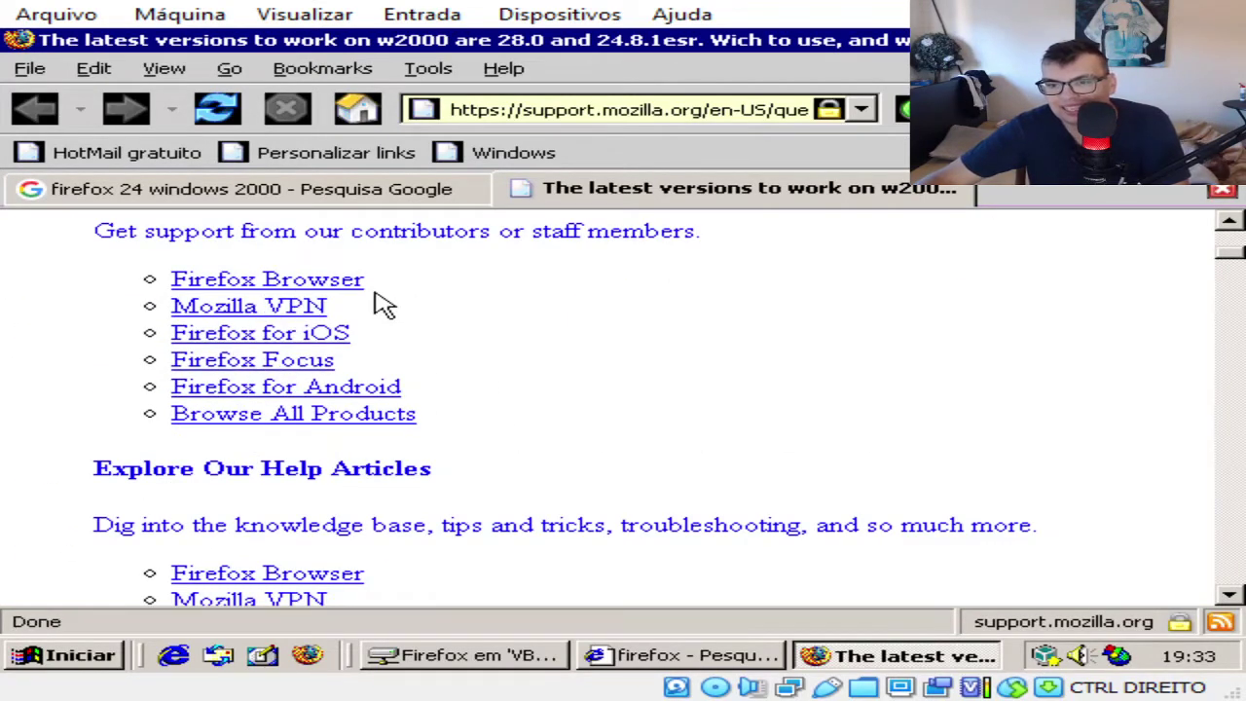
scroll(497, 395, "down", 10)
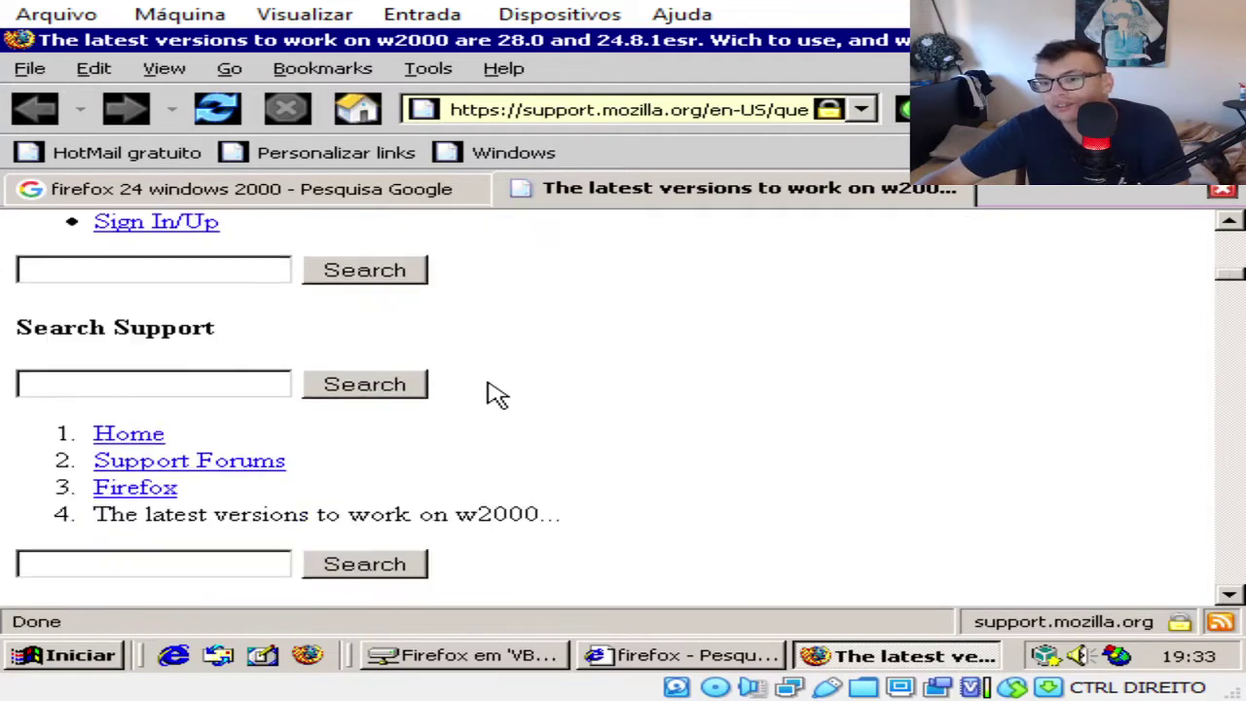
scroll(553, 420, "down", 9)
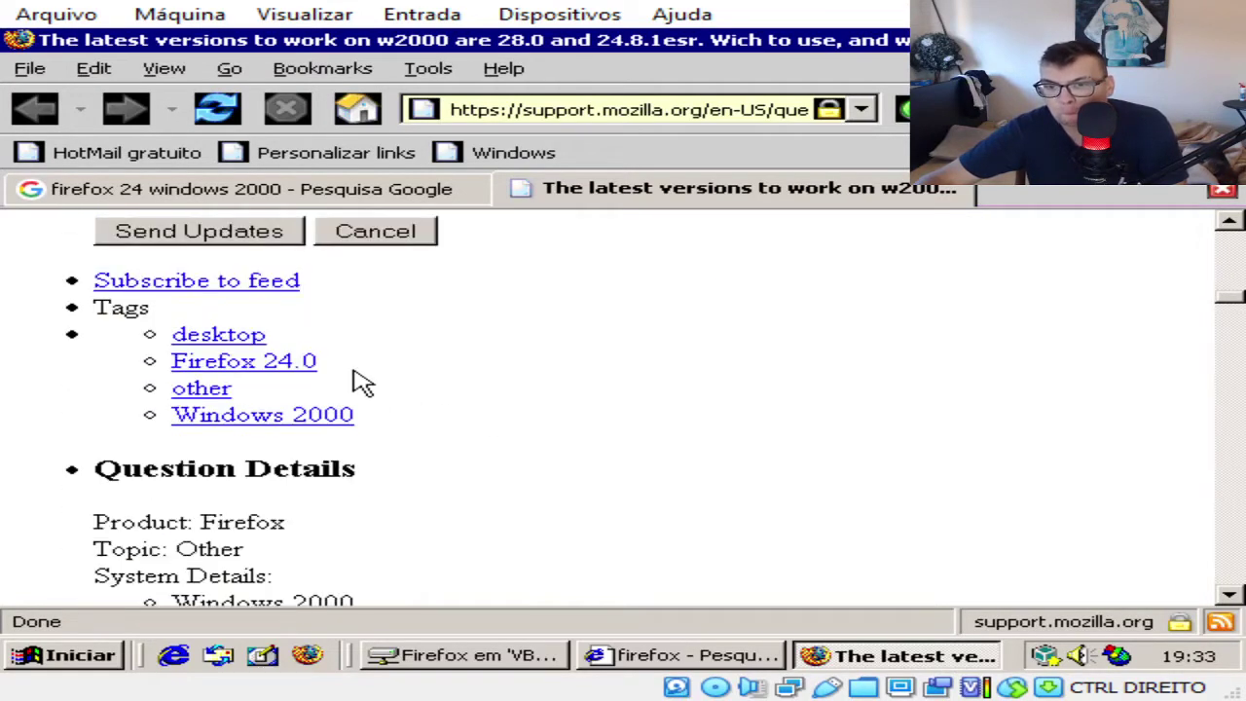
middle_click(272, 362)
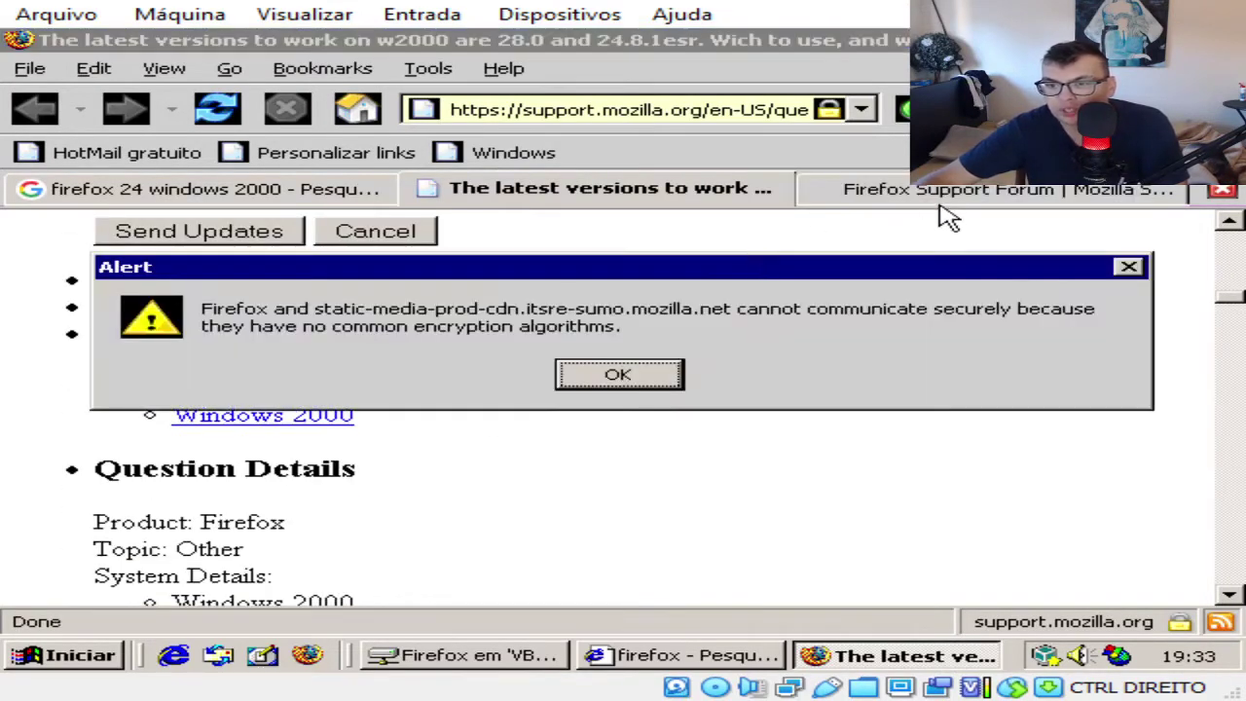
Step: Dismiss the repeated encryption alerts and switch to the new Firefox Support Forum tab
left_click(614, 379)
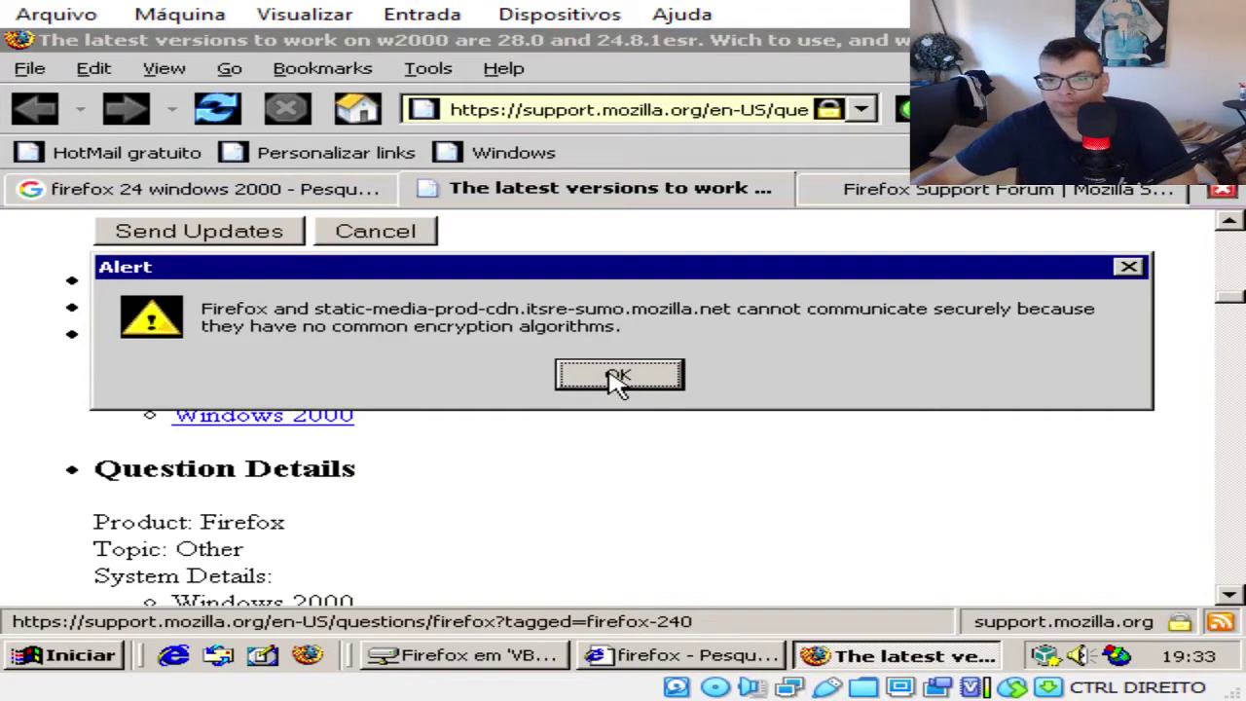
left_click(614, 381)
left_click(615, 383)
left_click(615, 381)
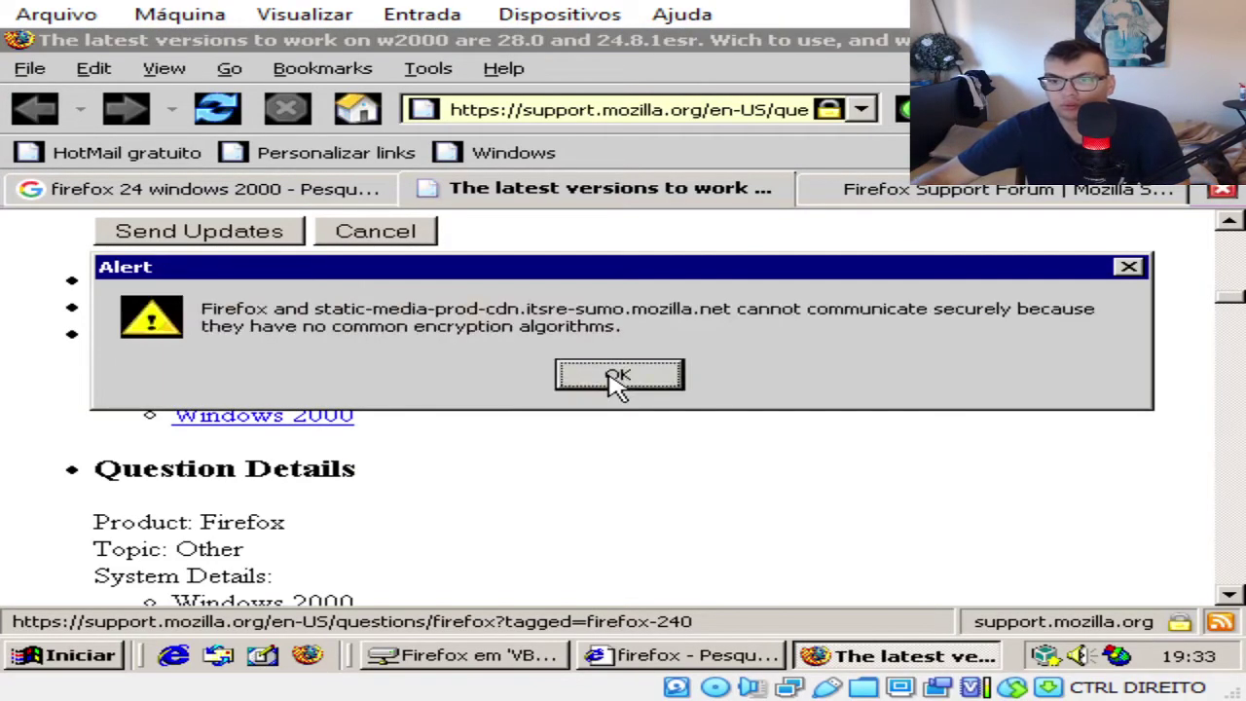
left_click(616, 382)
left_click(617, 383)
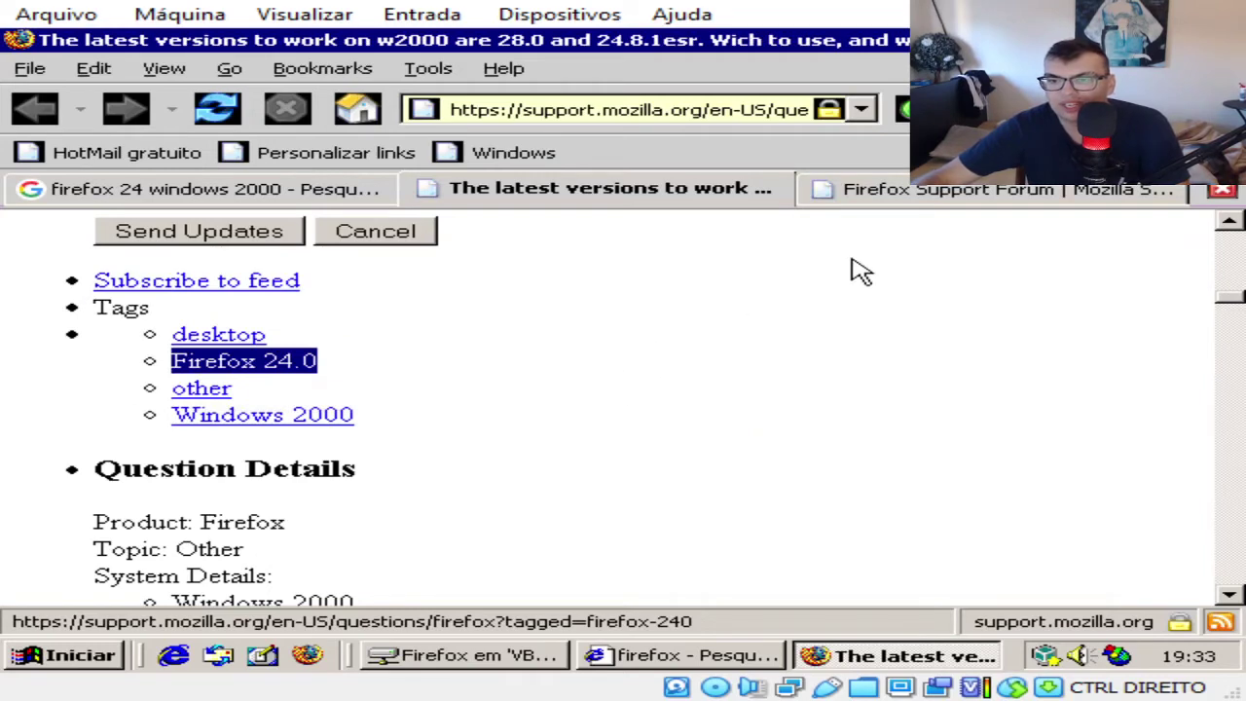
left_click(939, 195)
left_click(615, 377)
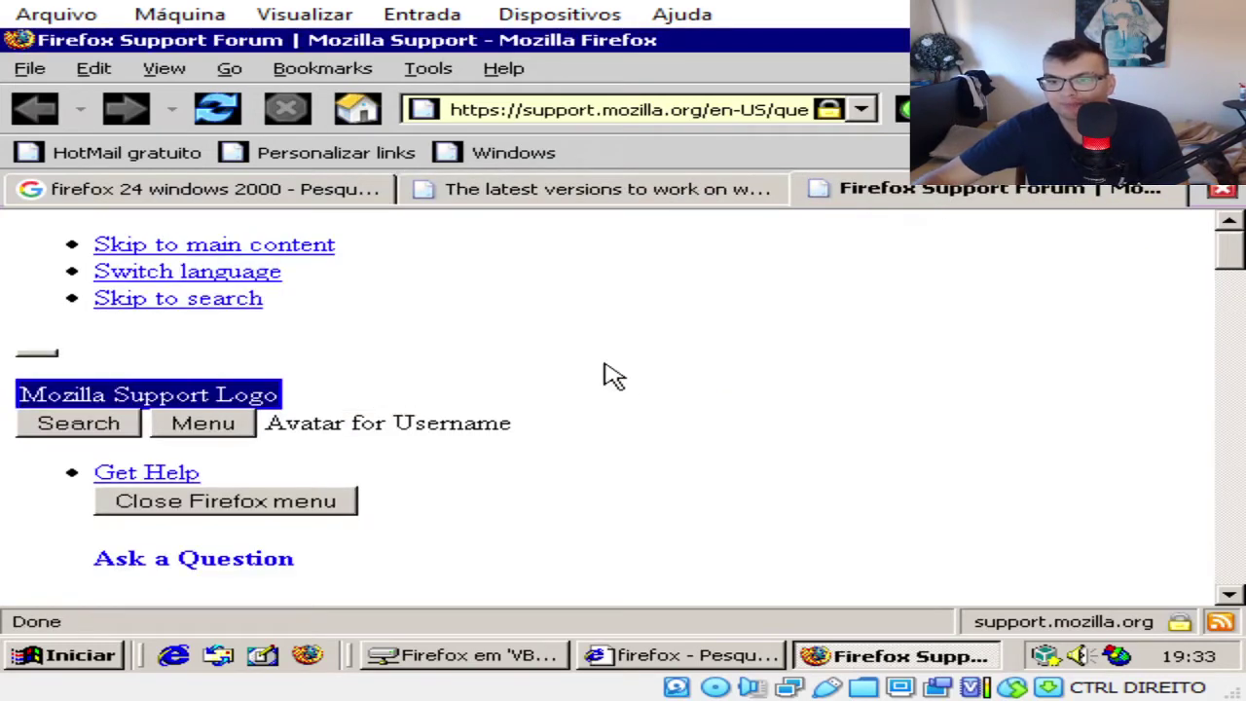
Step: Look through the forum's Firefox 24.0 question list and check its available sorting options
scroll(703, 353, "down", 15)
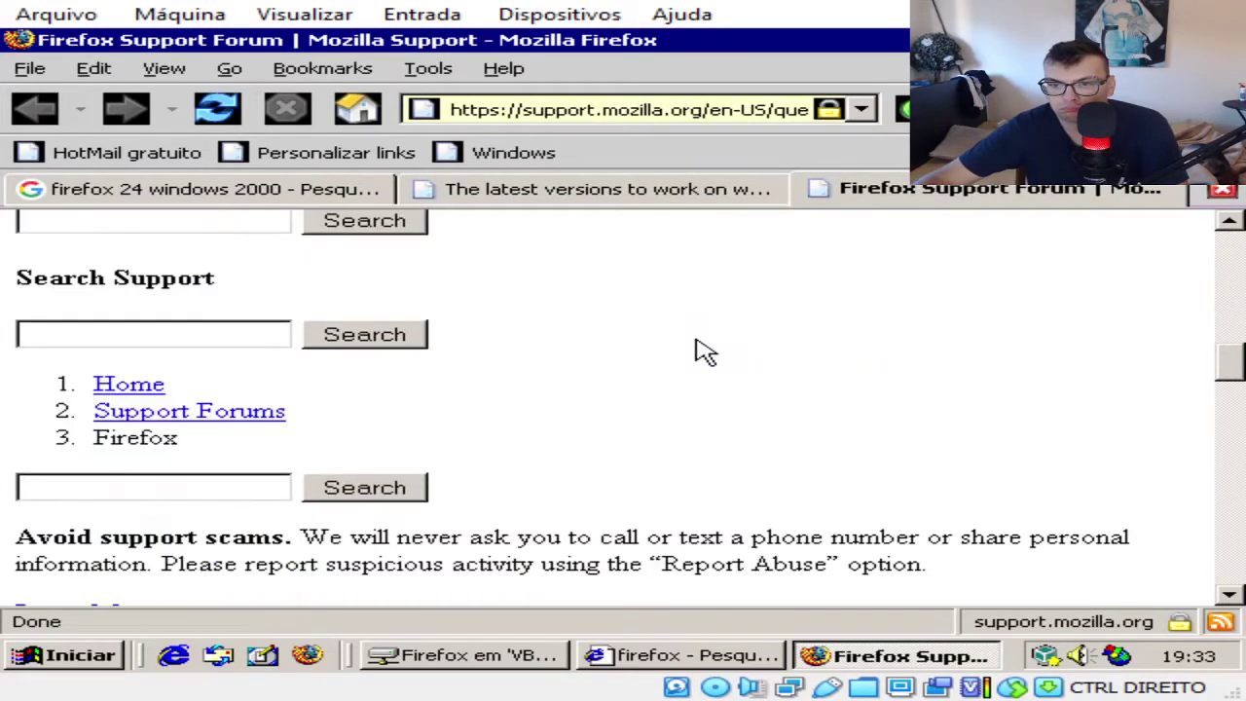
scroll(703, 353, "down", 7)
scroll(703, 353, "up", 4)
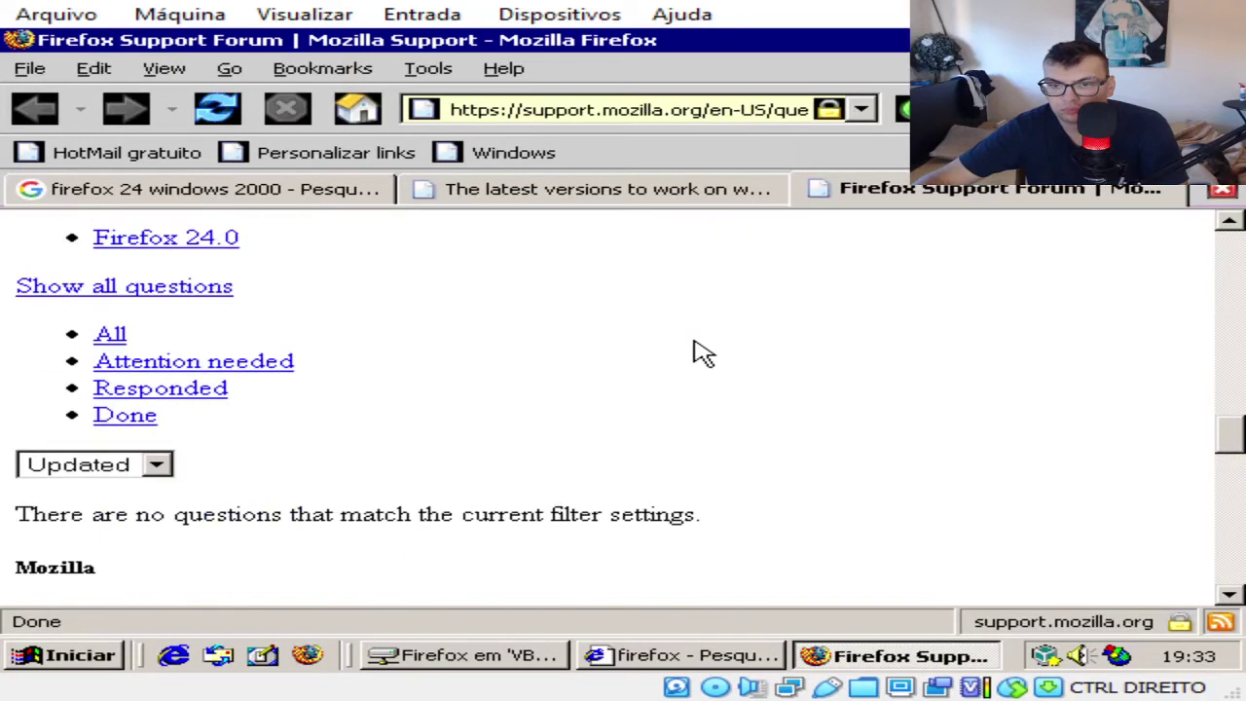
scroll(703, 352, "up", 3)
scroll(701, 354, "down", 4)
left_click(126, 466)
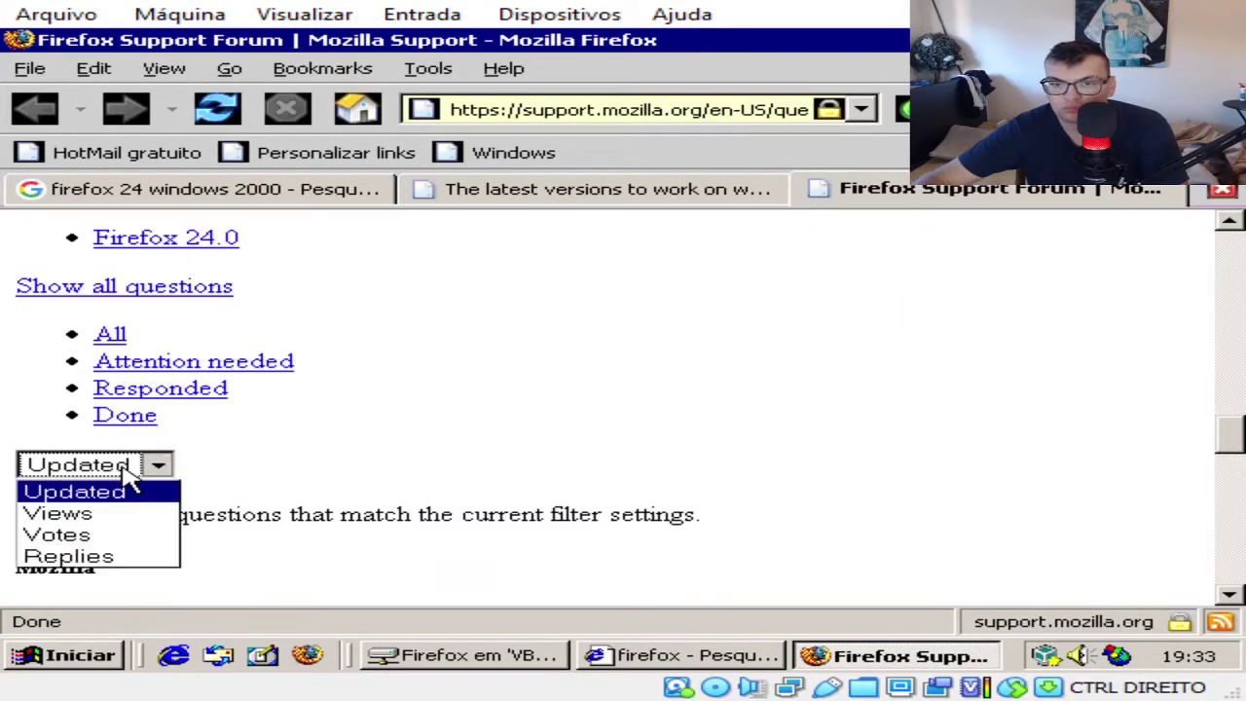
left_click(146, 471)
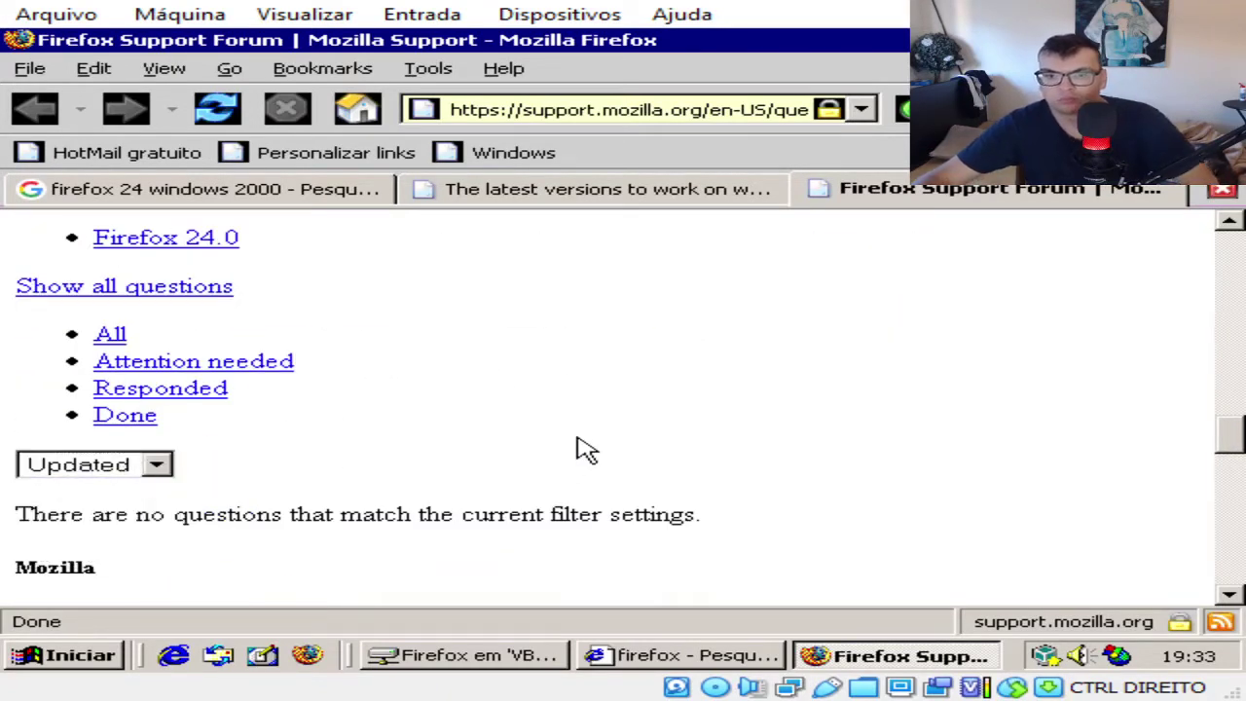
Step: Open the Firefox Download page from the forum's footer links and accept the site's certificate permanently
scroll(584, 451, "down", 5)
left_click(180, 463)
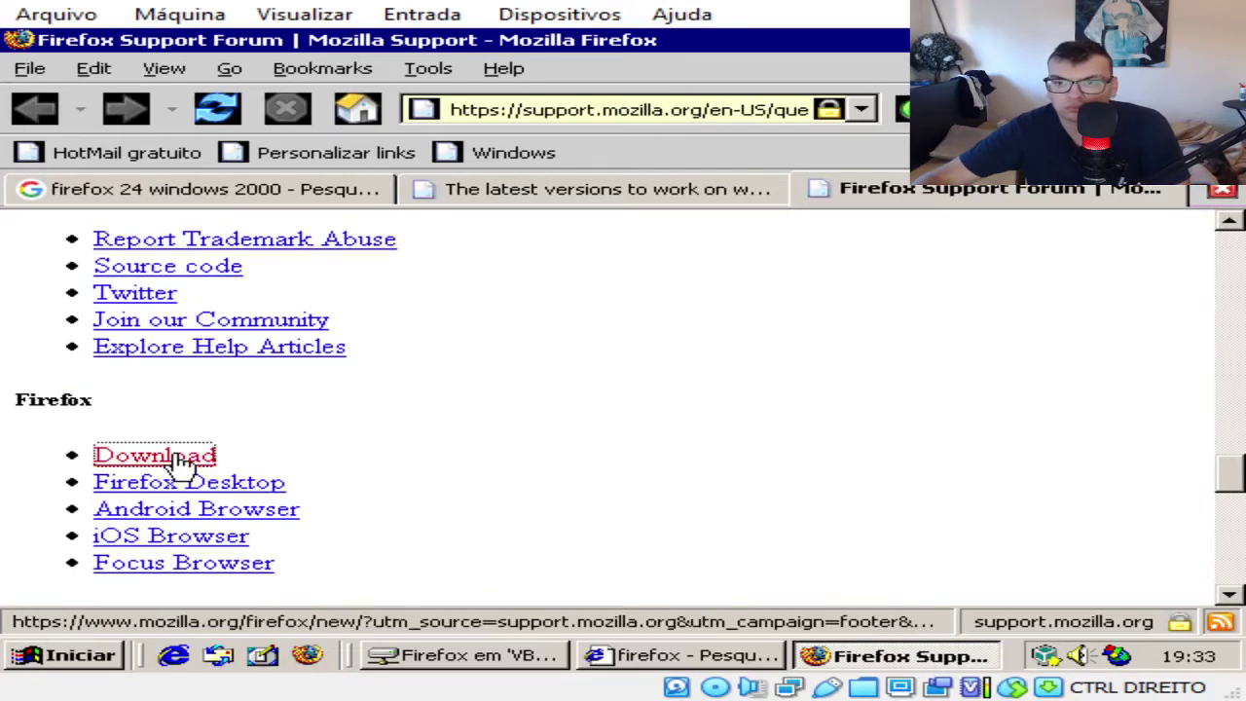
key("Up")
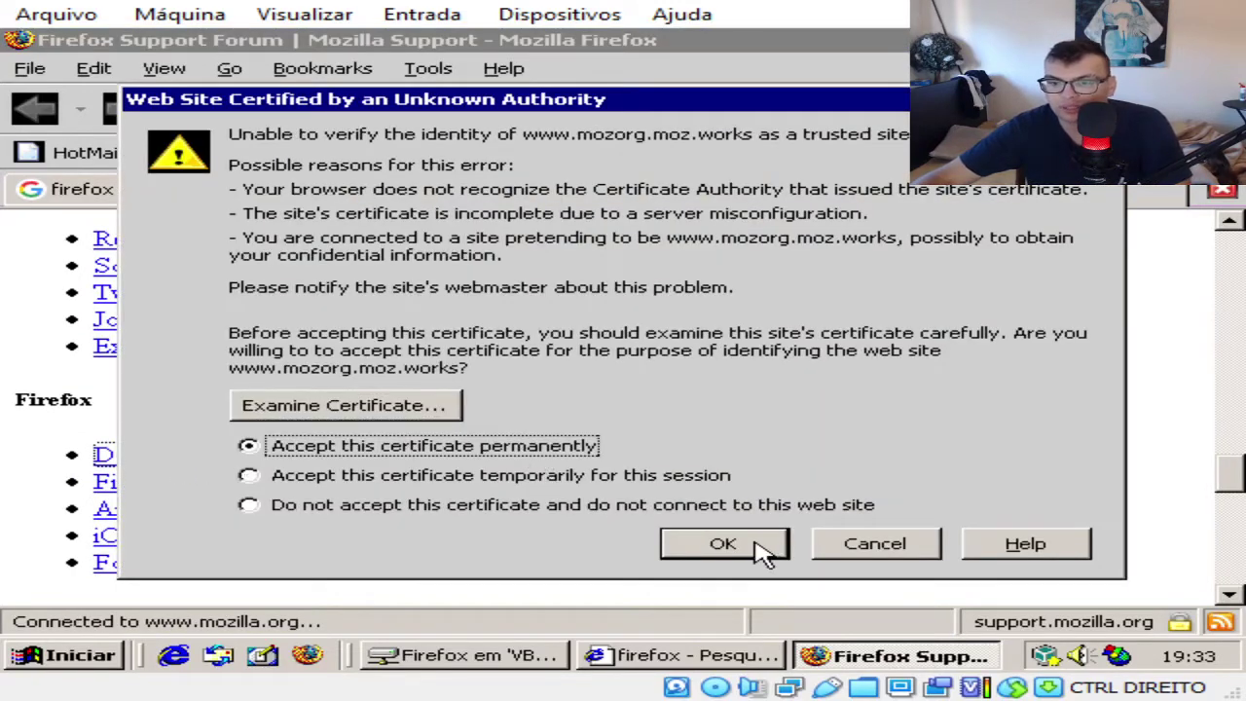
left_click(723, 545)
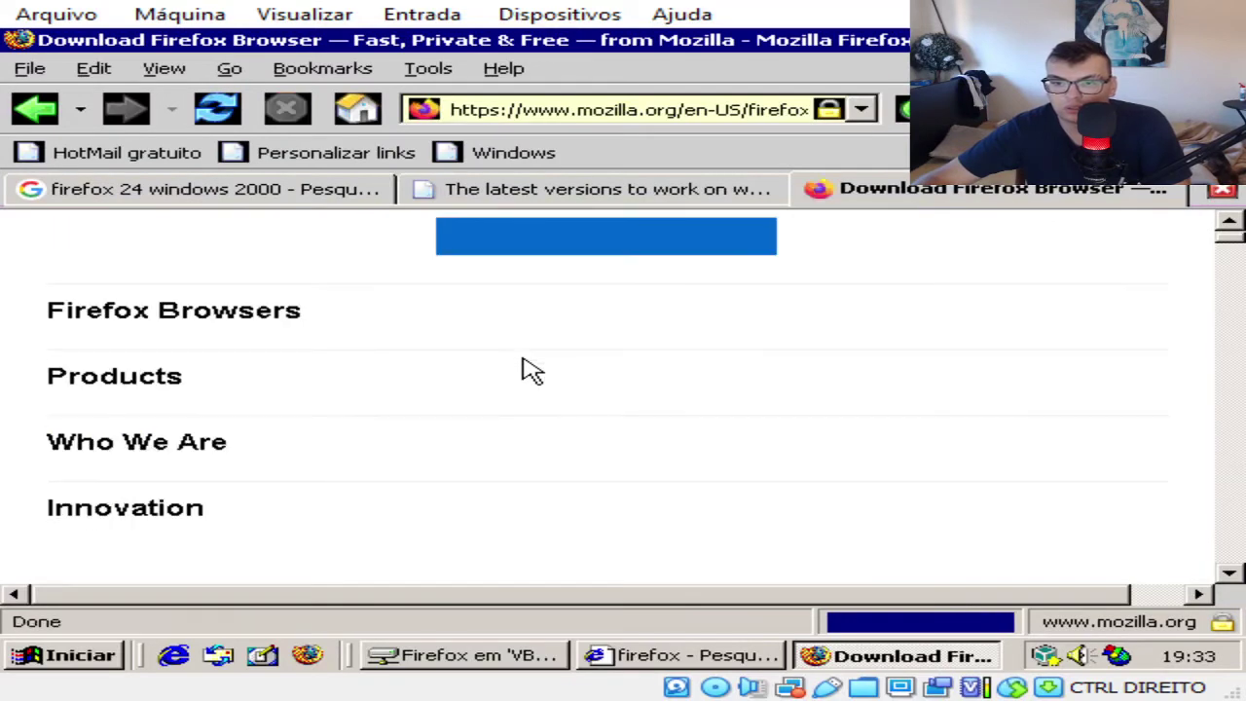
Step: Find the main Download Firefox option on the Mozilla page and follow it
scroll(526, 367, "down", 8)
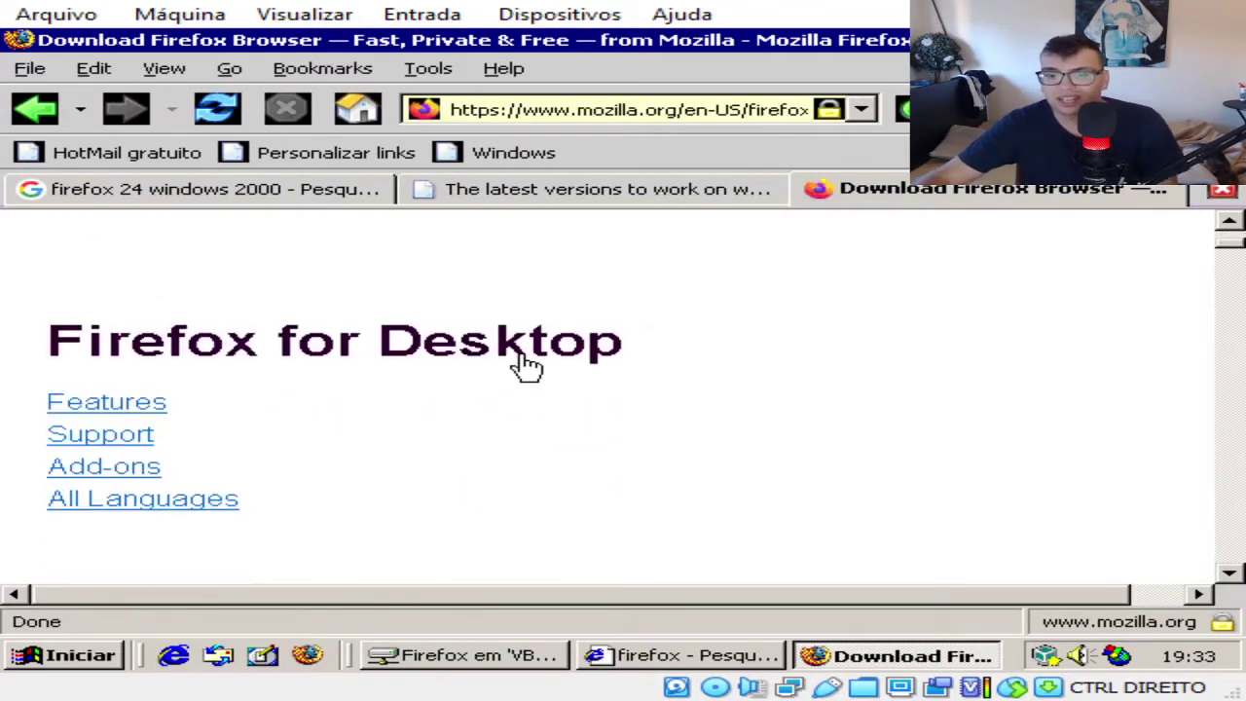
key("Home")
scroll(538, 352, "down", 5)
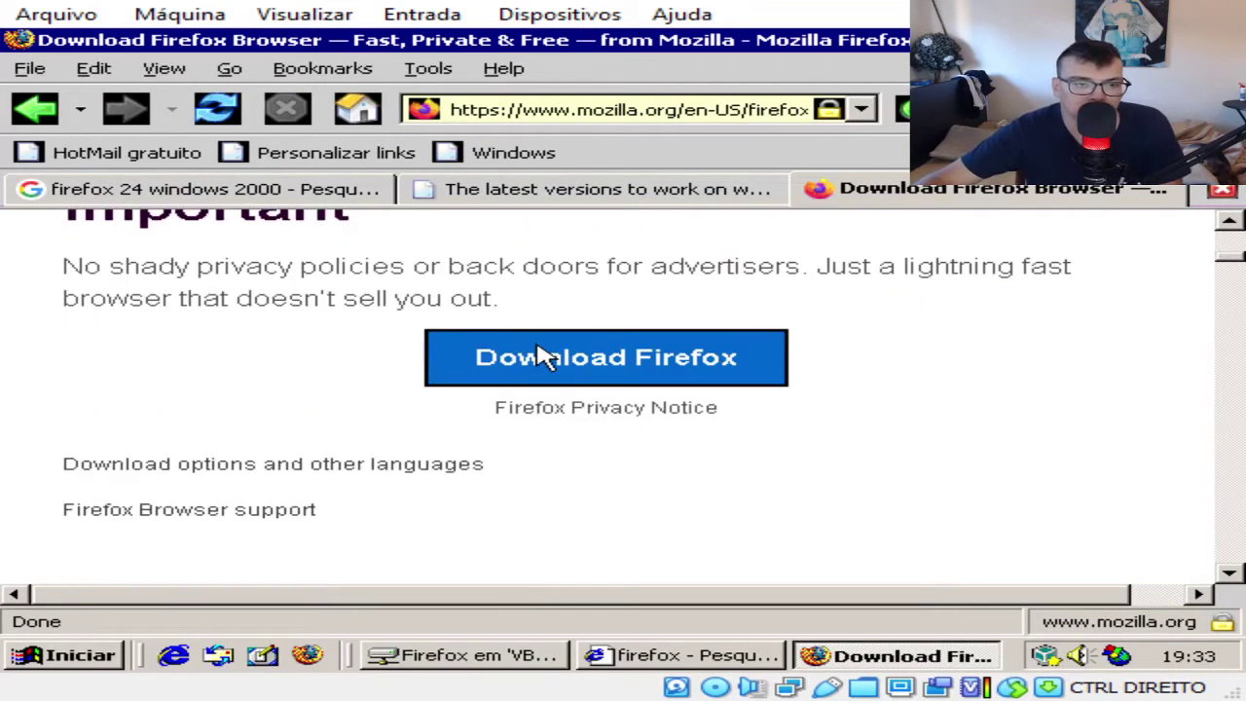
left_click(624, 359)
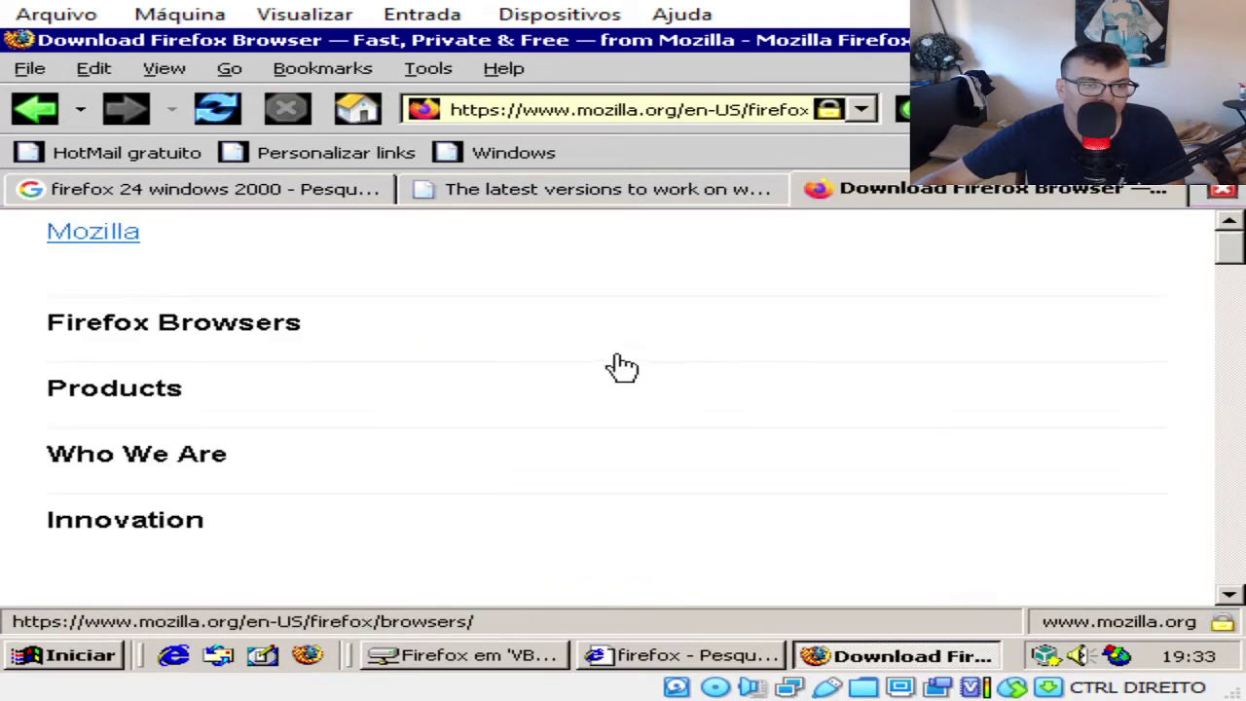
Step: Try to switch the Firefox download page's language to Português (Europeu) using the footer's language selector
scroll(618, 348, "down", 3)
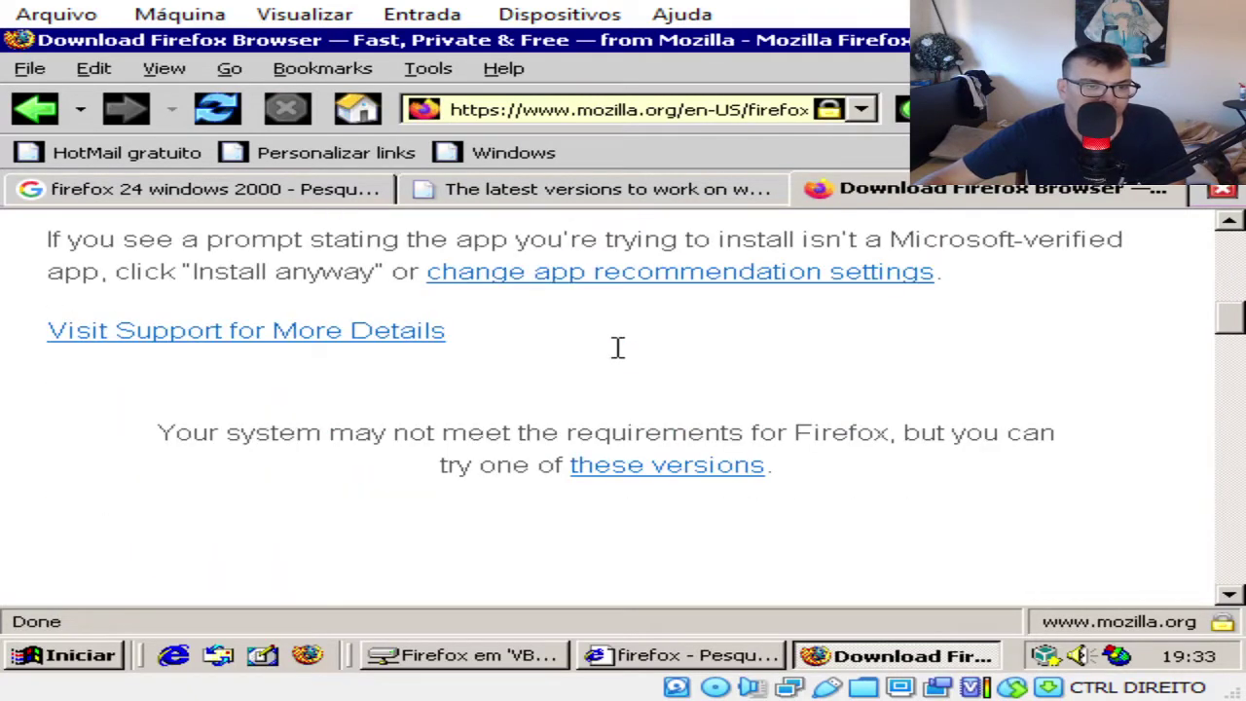
scroll(623, 355, "down", 12)
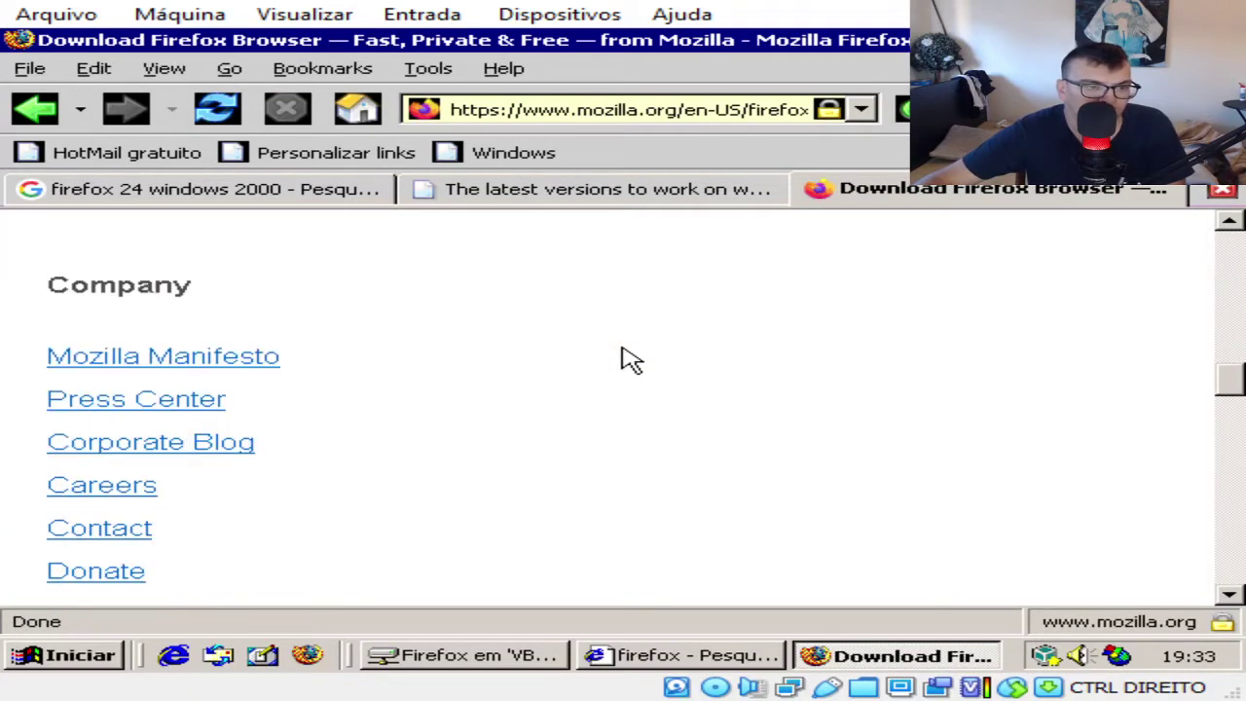
scroll(631, 361, "down", 15)
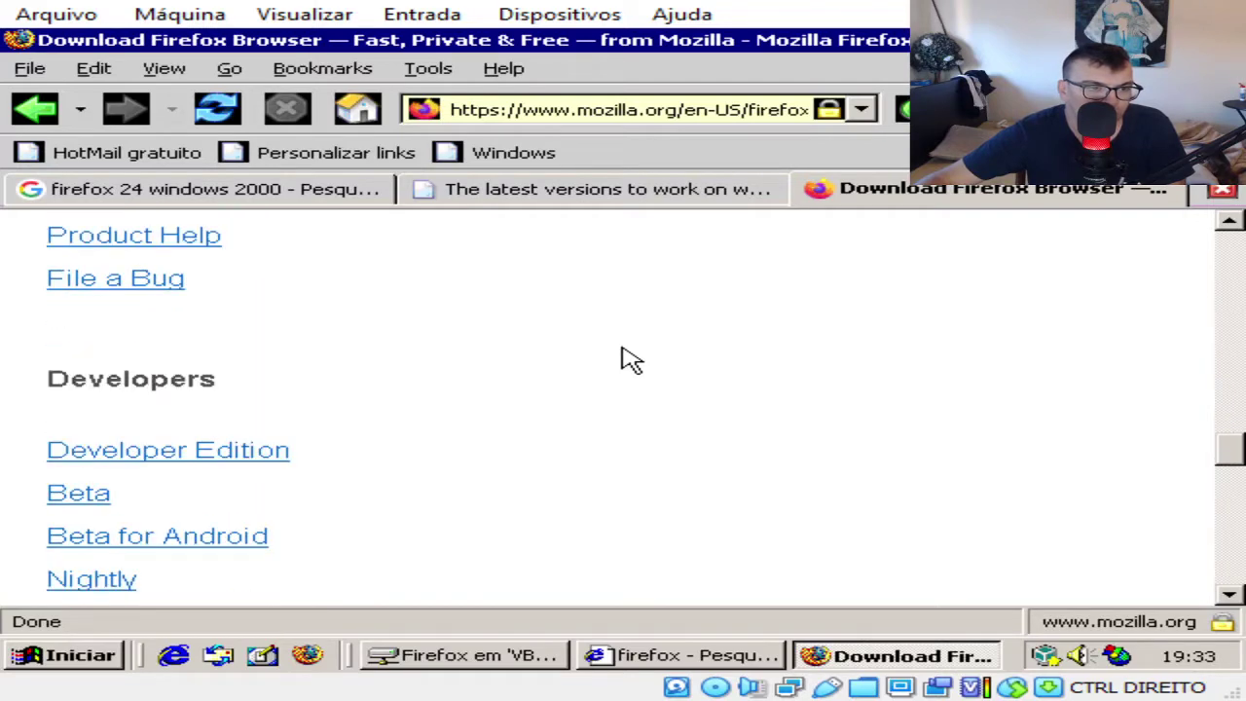
scroll(631, 360, "down", 10)
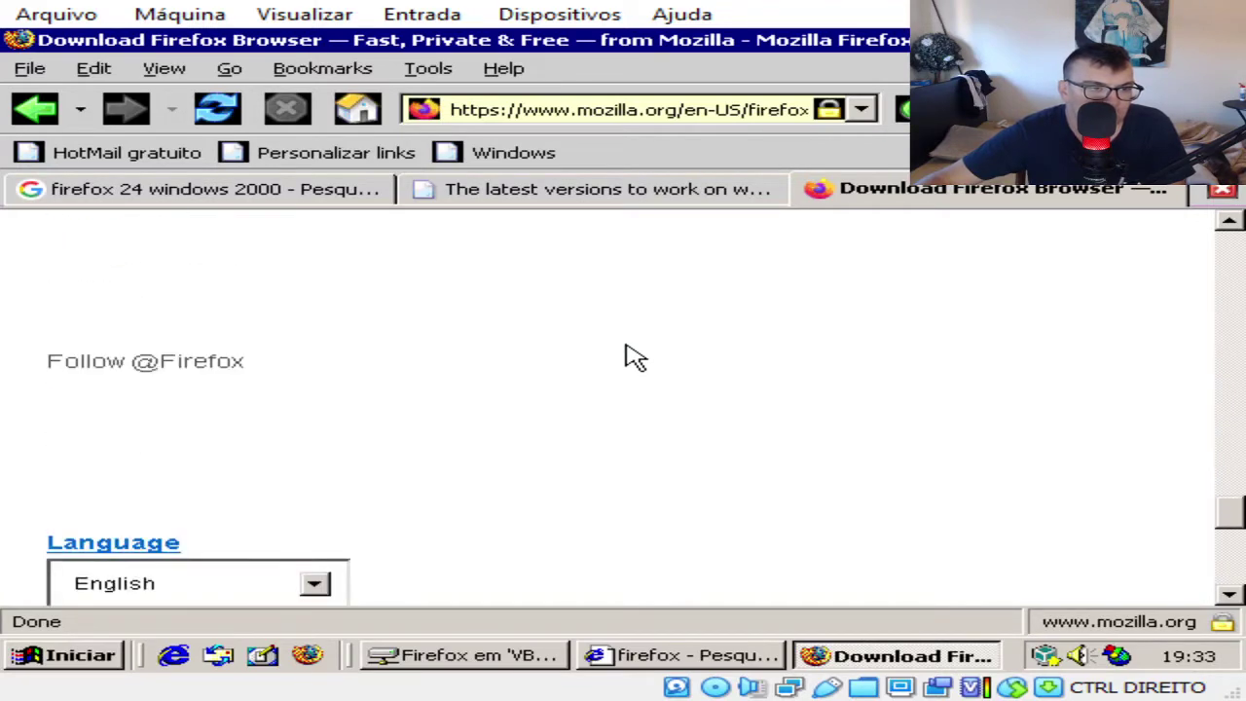
scroll(623, 357, "down", 9)
scroll(623, 356, "up", 5)
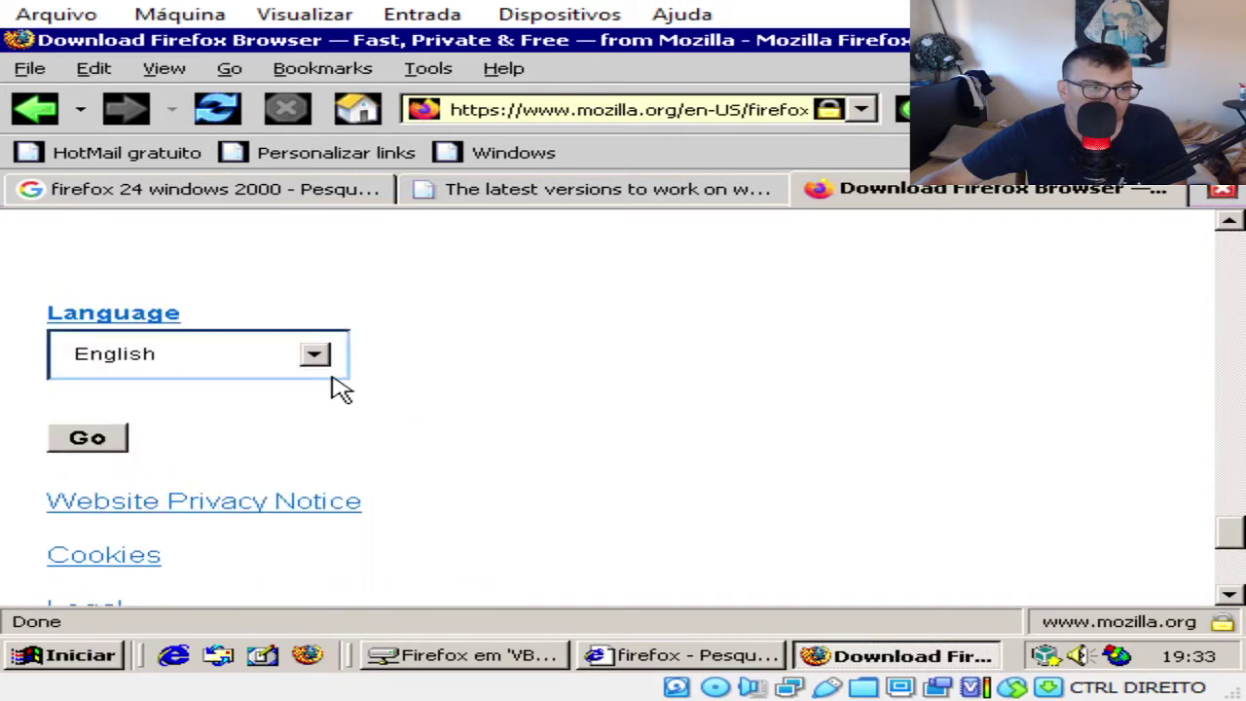
left_click(162, 368)
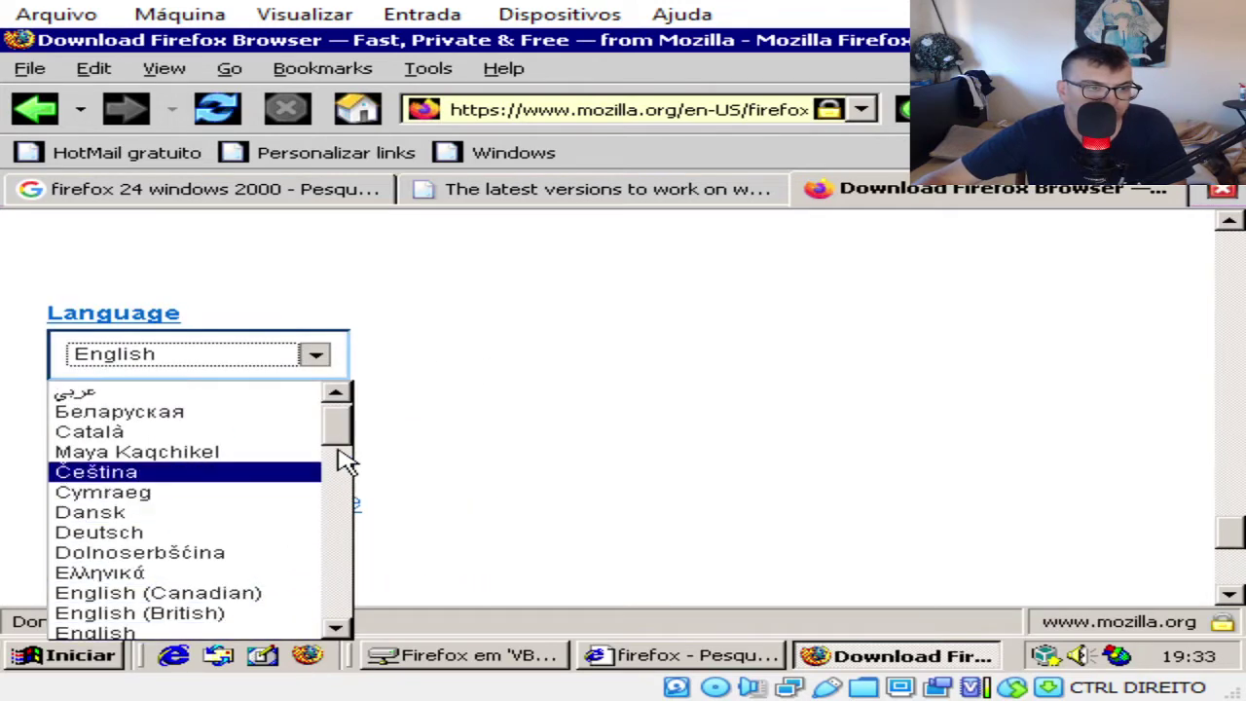
left_click_drag(341, 453, 356, 566)
left_click(230, 543)
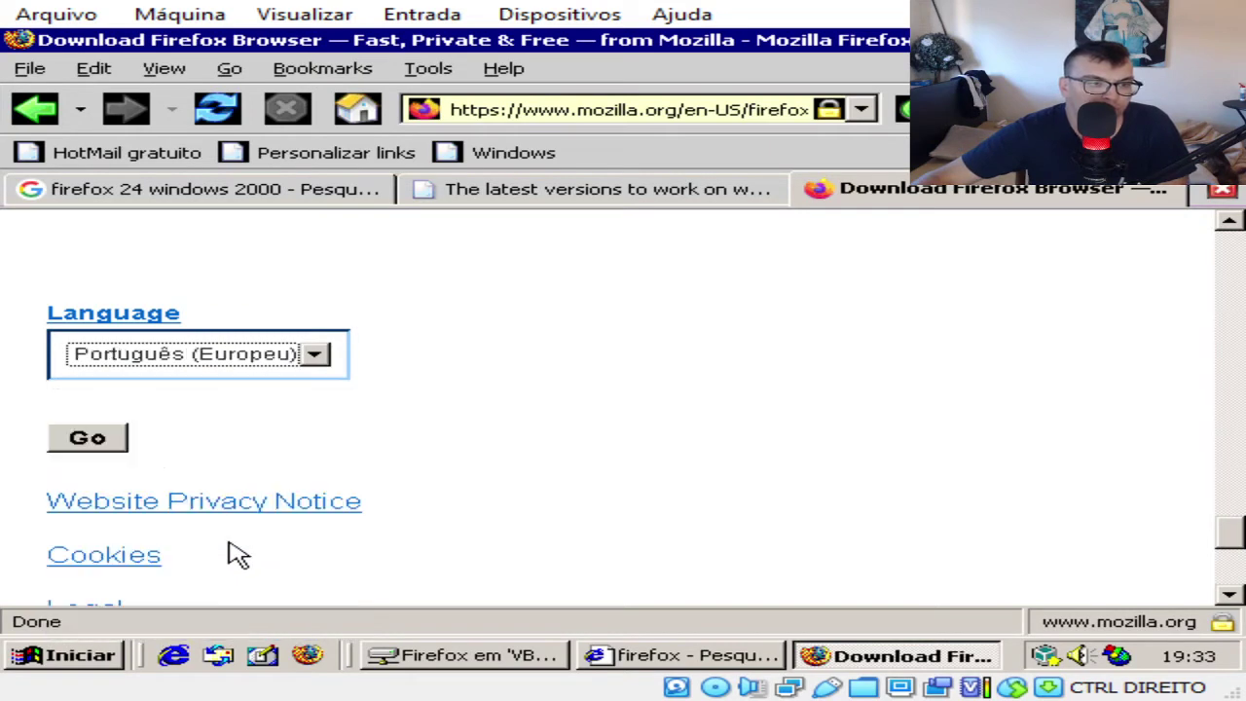
left_click(86, 440)
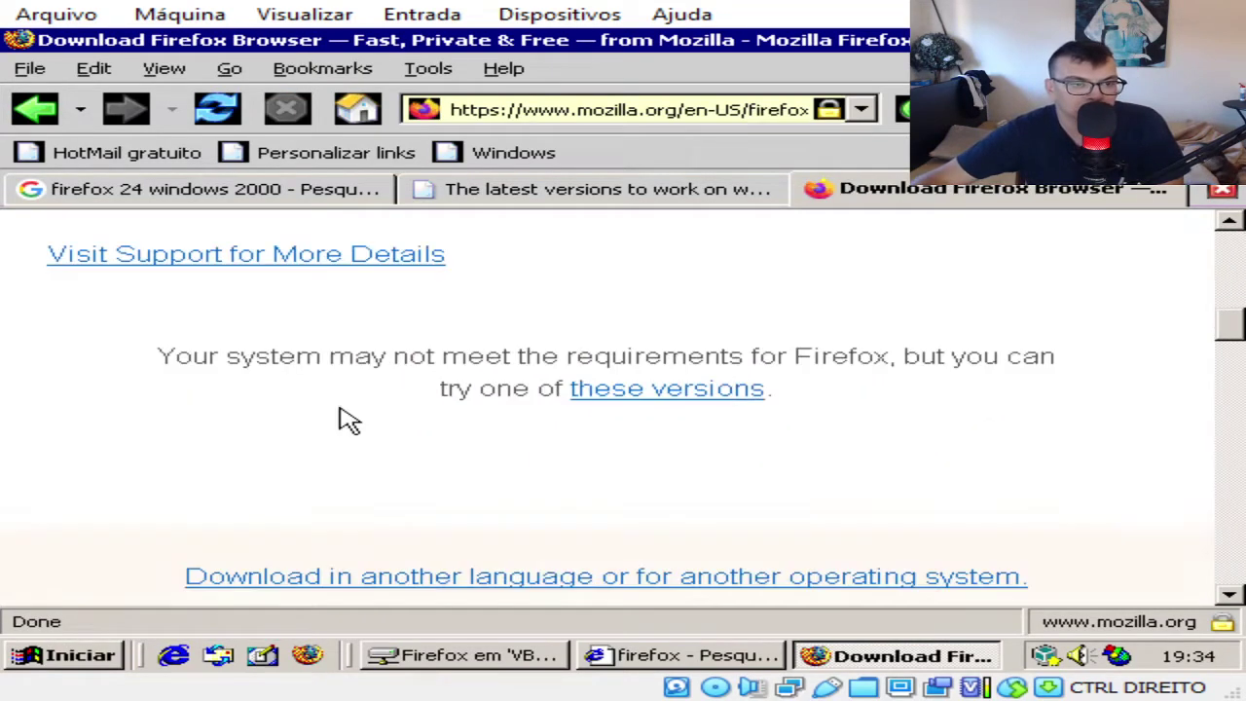
Step: Open the downloads for other languages and operating systems and choose the Windows 32-bit build under Acholi
scroll(349, 421, "down", 3)
left_click(553, 425)
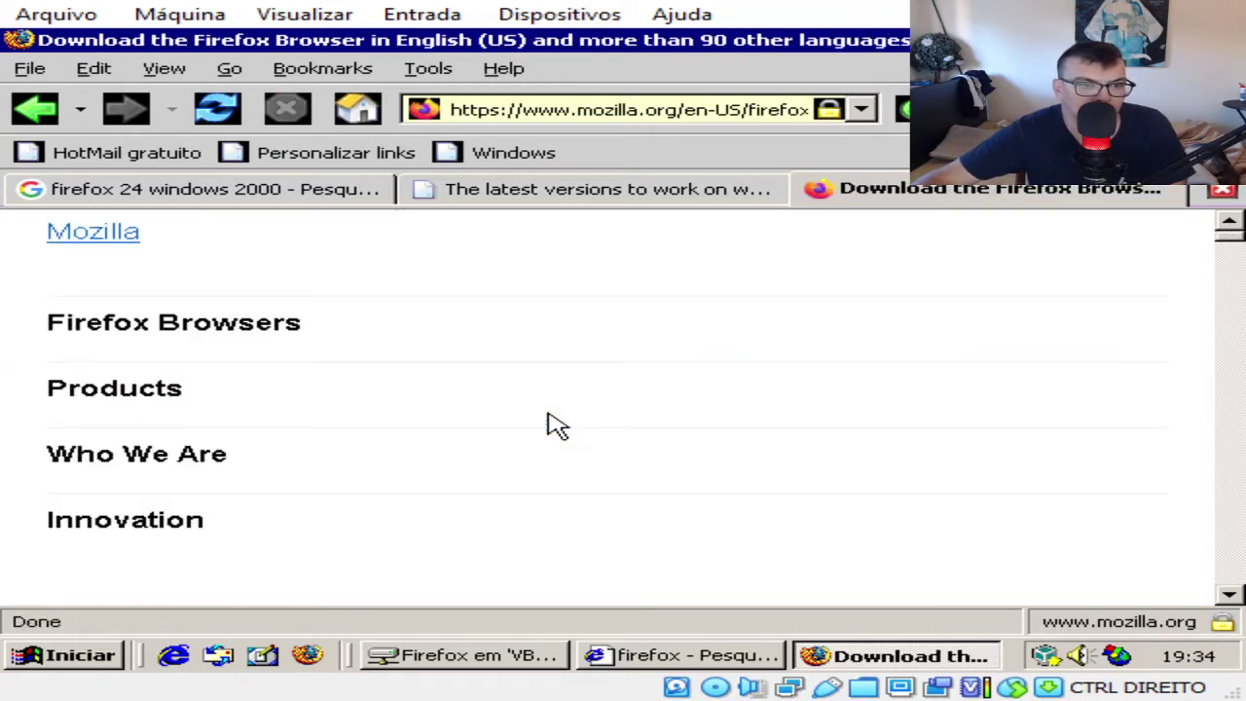
scroll(543, 423, "down", 6)
scroll(543, 423, "down", 20)
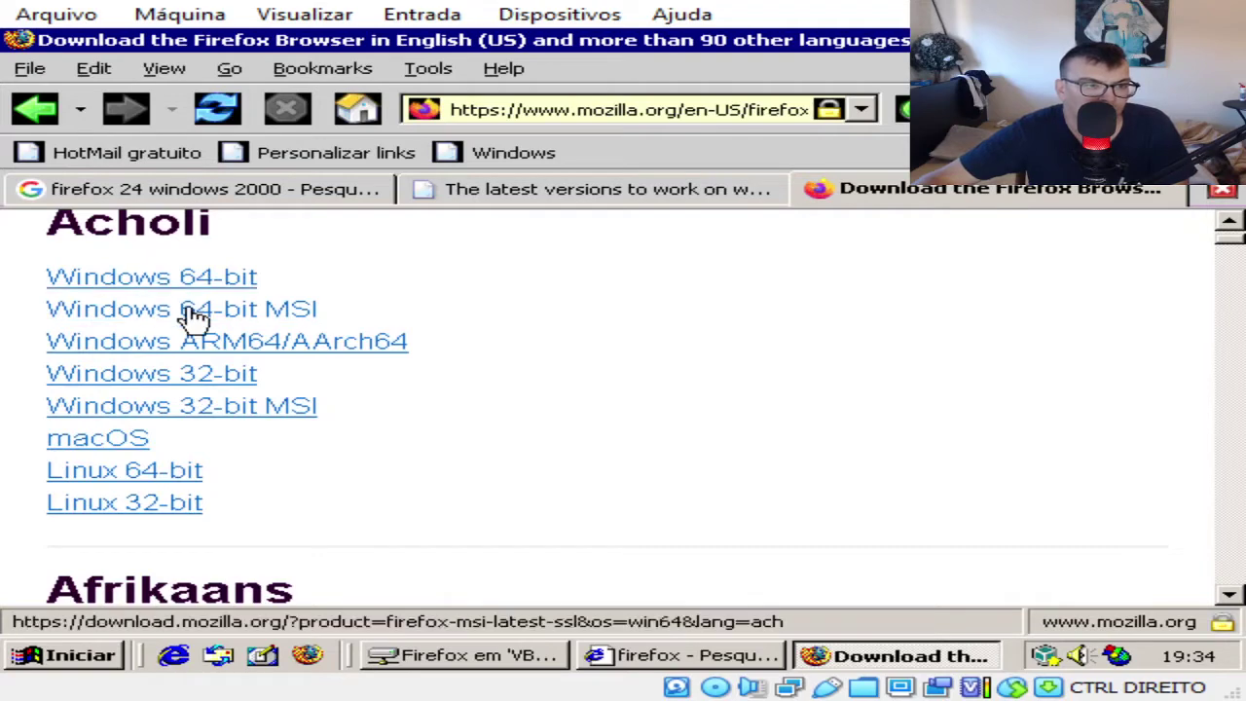
left_click(174, 387)
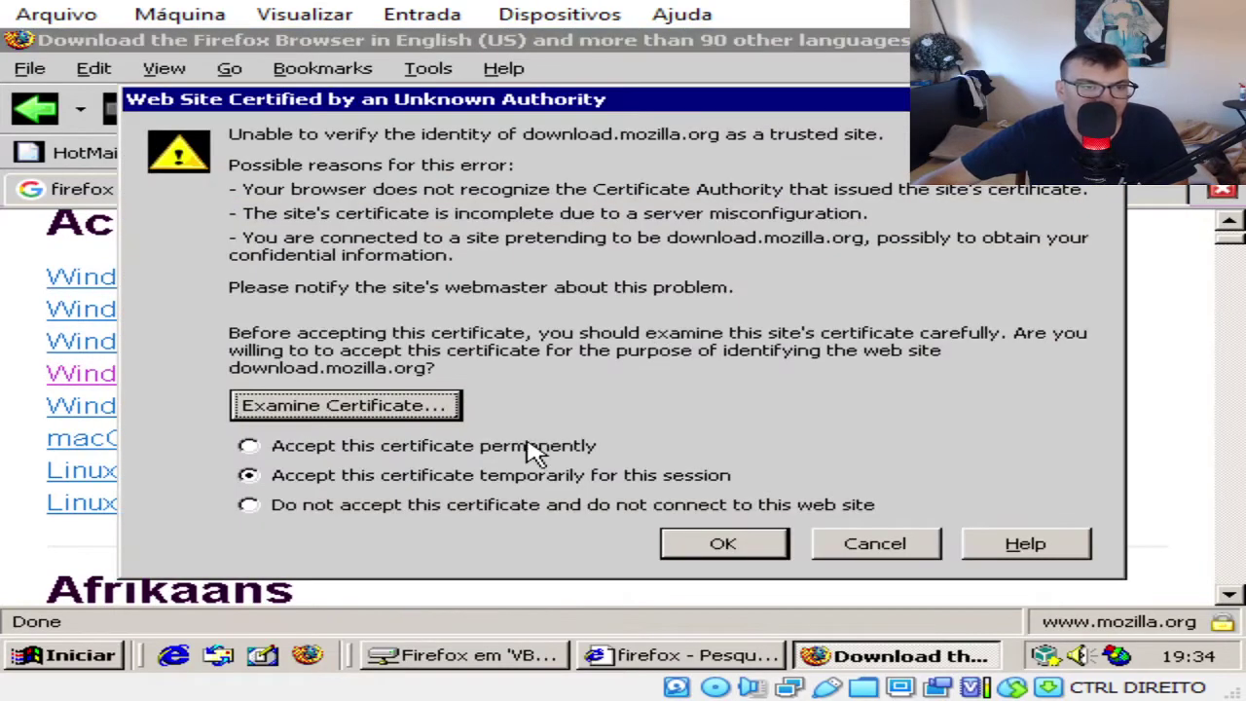
Step: Accept the download.mozilla.org and *.cdn.mozilla.net certificates permanently and save Firefox Setup 103.0.2.exe to disk
left_click(534, 451)
left_click(746, 547)
left_click(592, 450)
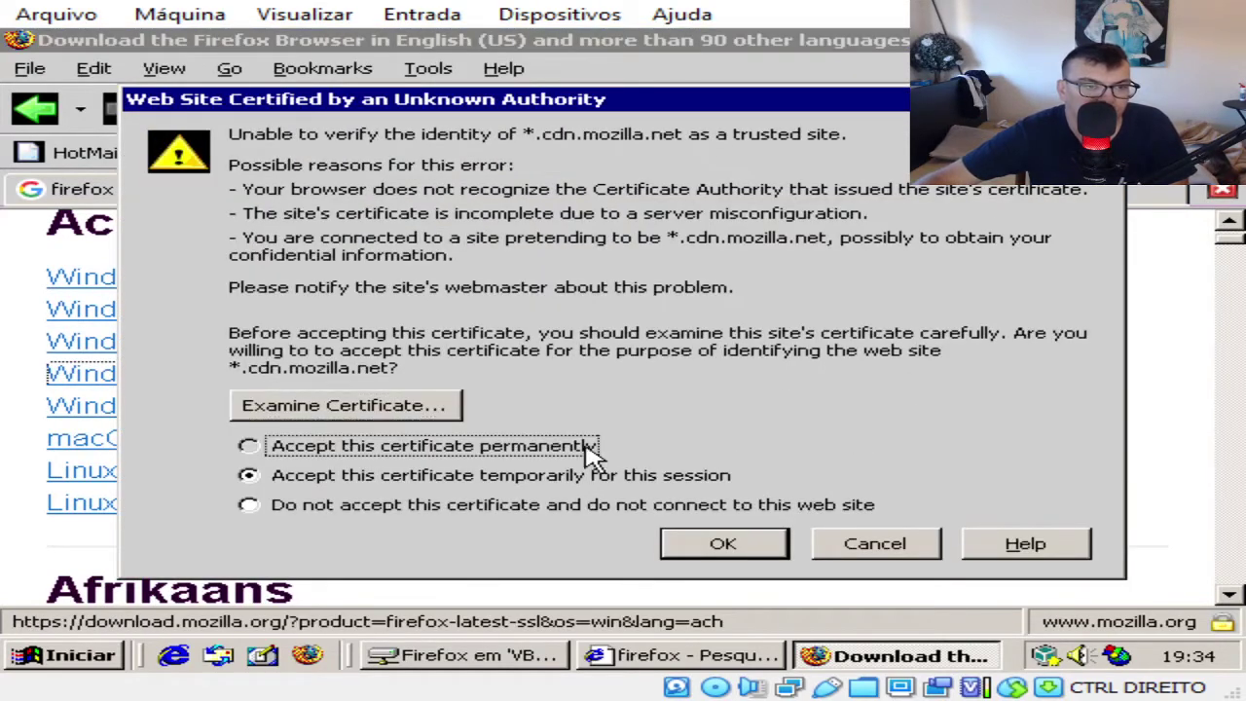
left_click(774, 545)
left_click(440, 360)
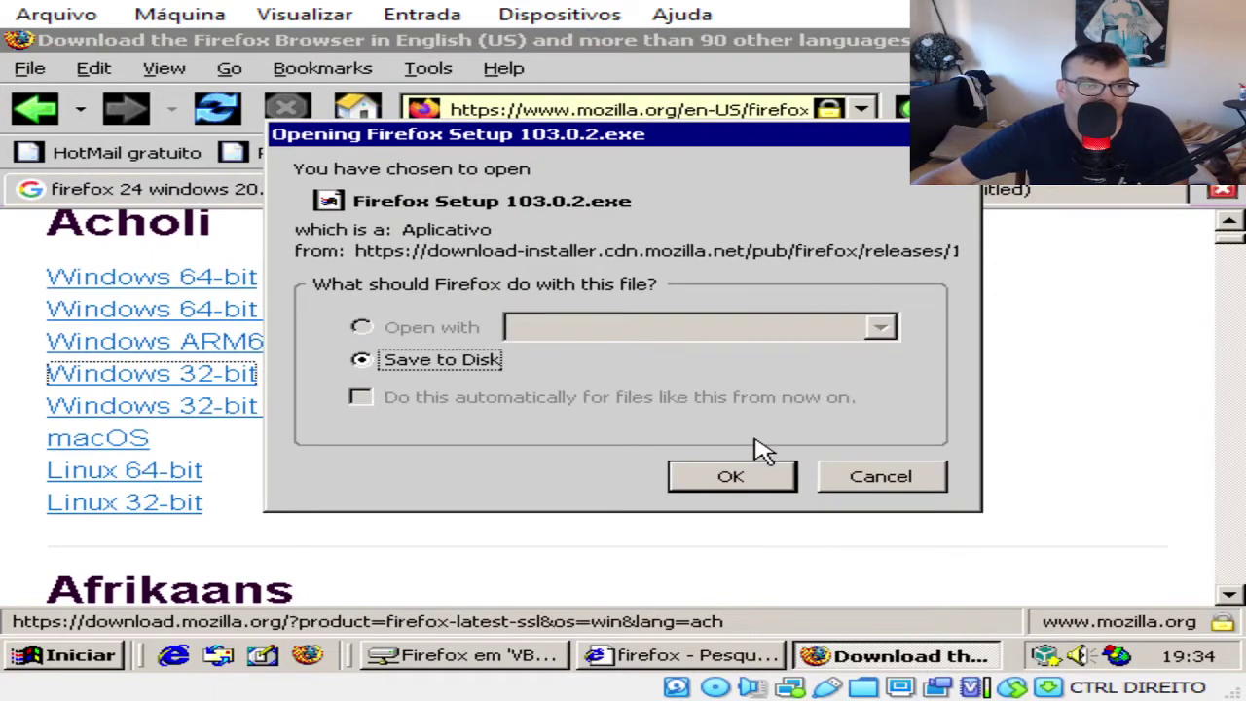
left_click(759, 477)
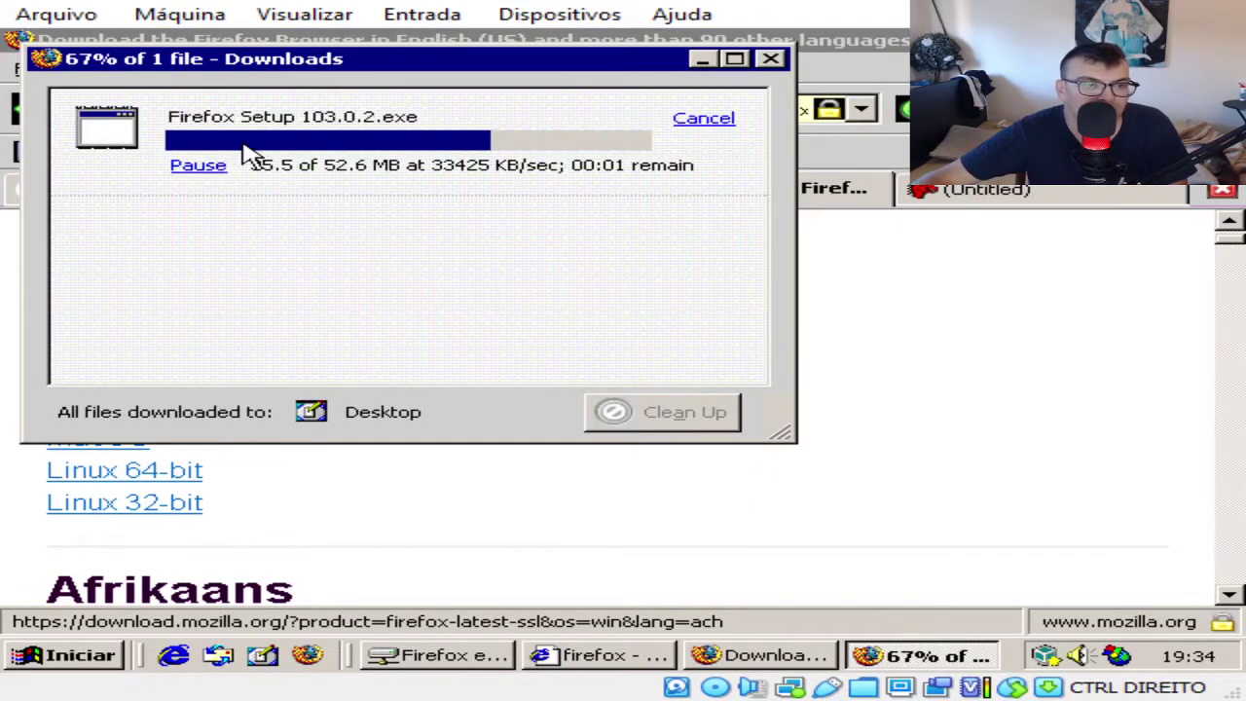
Step: Try to launch the downloaded Firefox Setup 103.0.2.exe, confirming the executable file prompt, and close the setup message
left_click(313, 134)
double_click(329, 129)
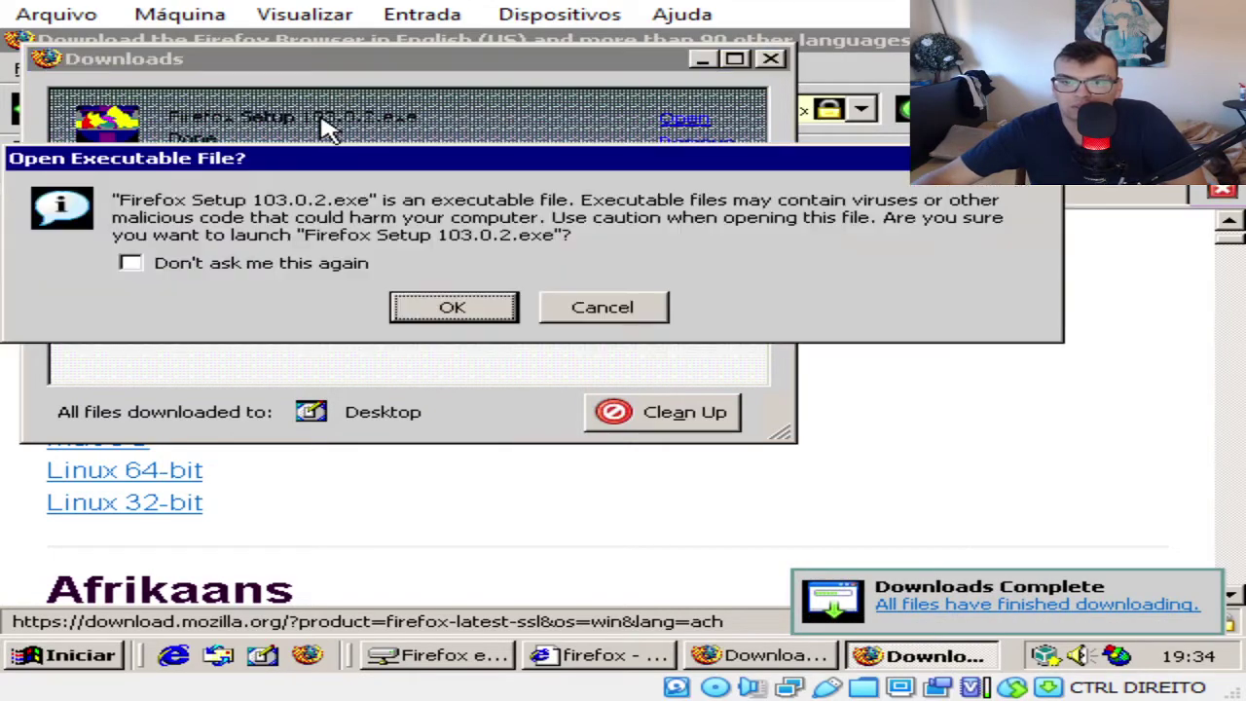
left_click(457, 310)
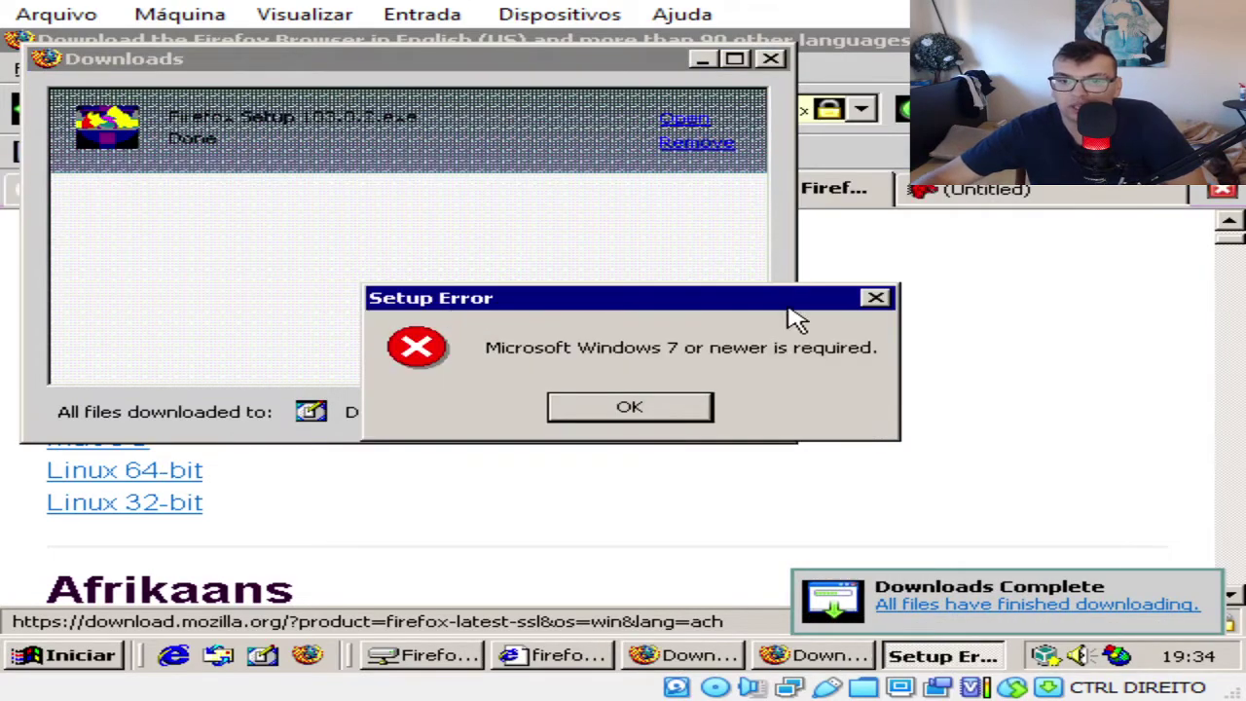
left_click(630, 407)
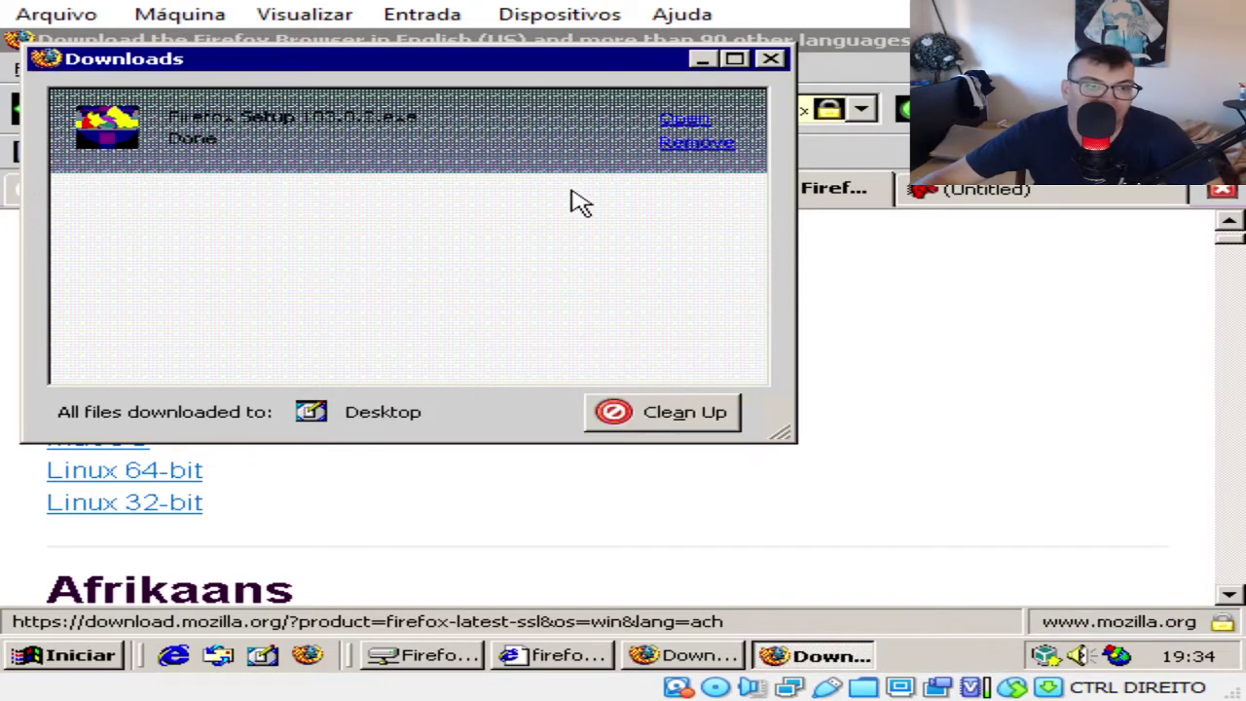
Step: Close the Downloads window and change the Google search in the first tab to "firefox 8 windows 2000"
left_click(770, 61)
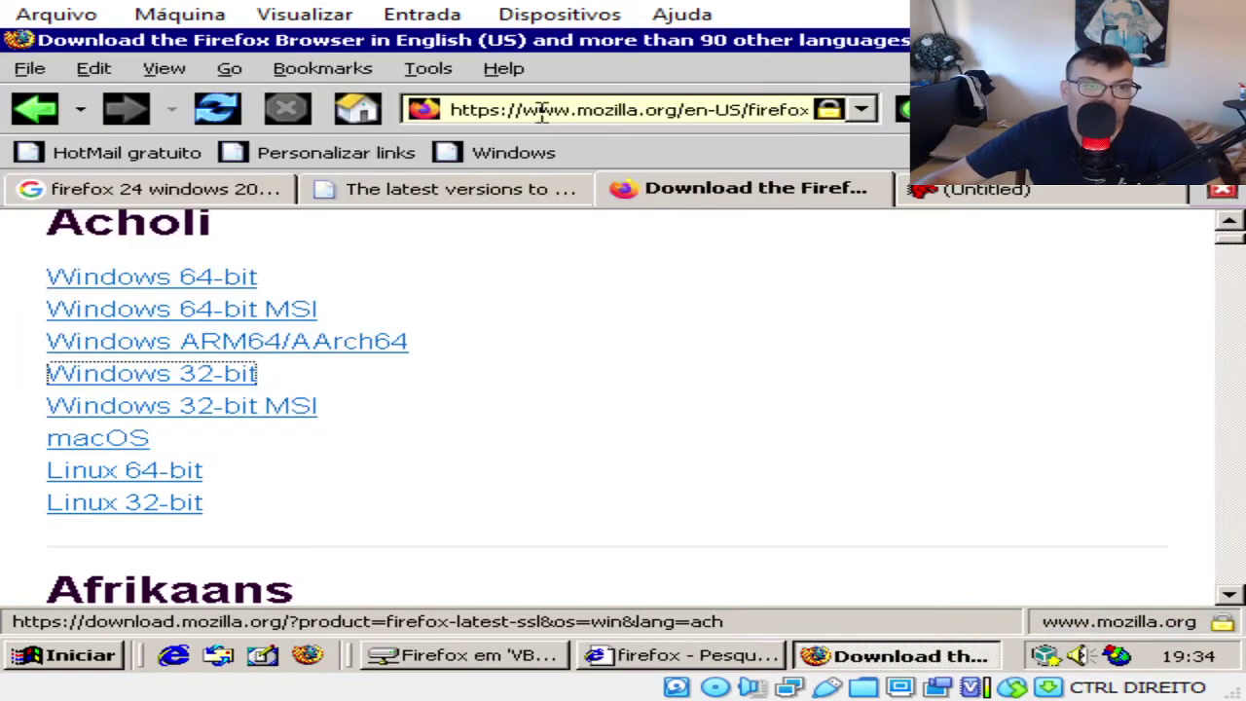
left_click(234, 200)
scroll(356, 311, "up", 3)
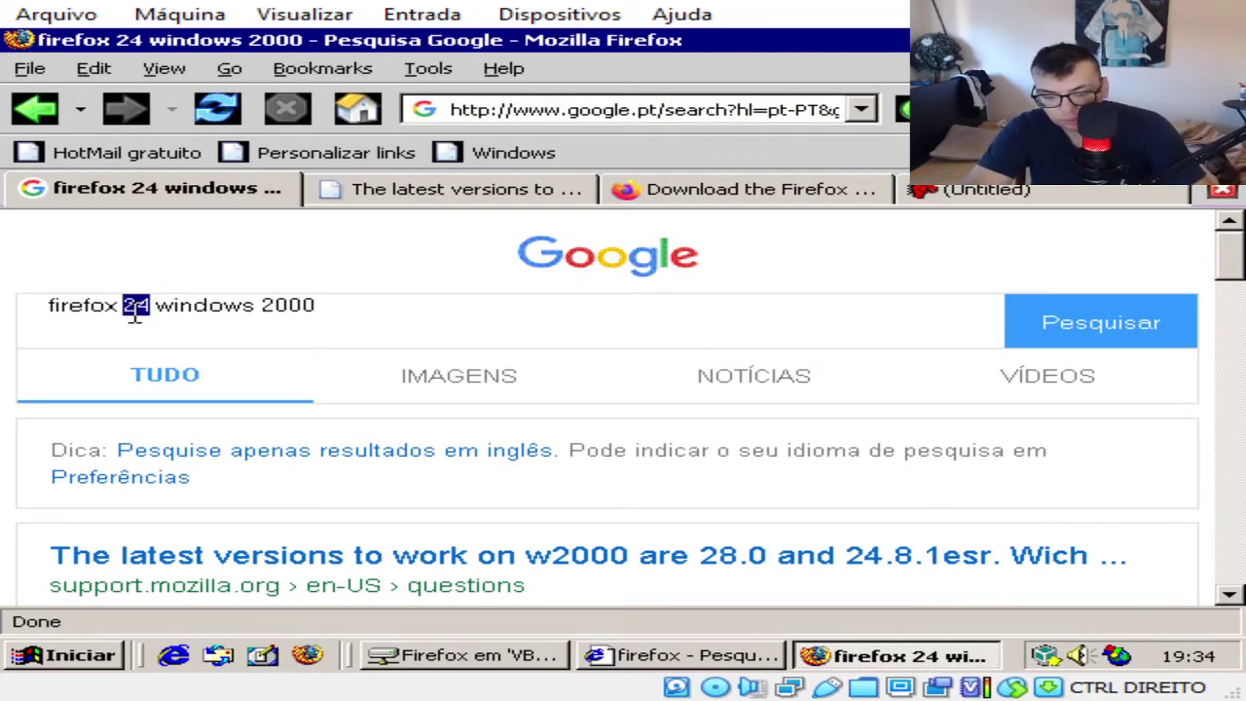
type("8")
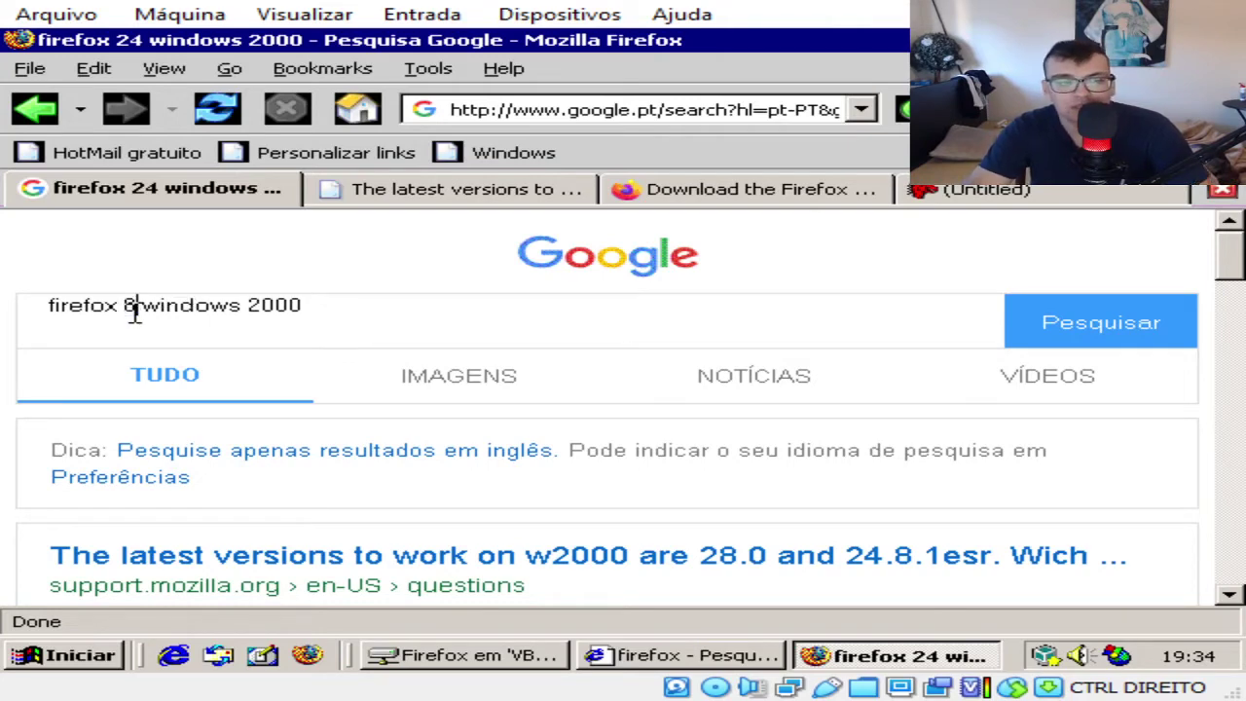
key("Return")
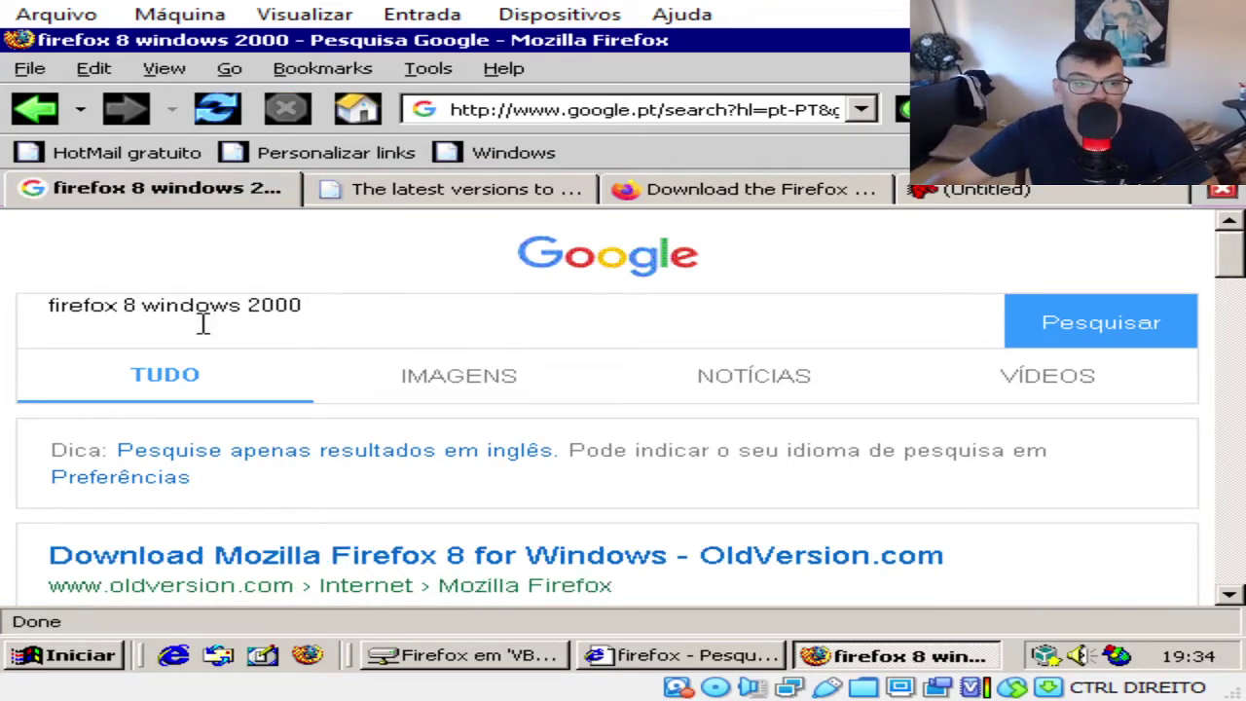
Step: Open the OldVersion.com Firefox 8 result in a new tab, and close every tab except the Google results
scroll(480, 477, "down", 3)
middle_click(699, 409)
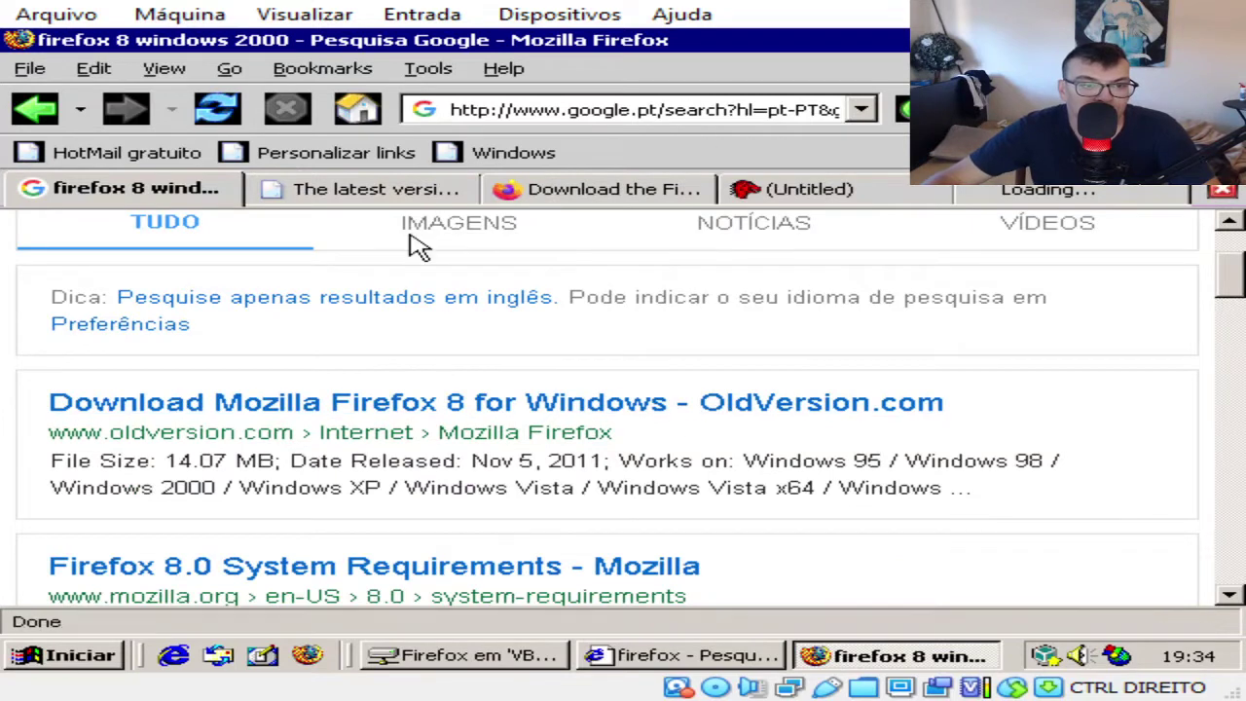
left_click(838, 195)
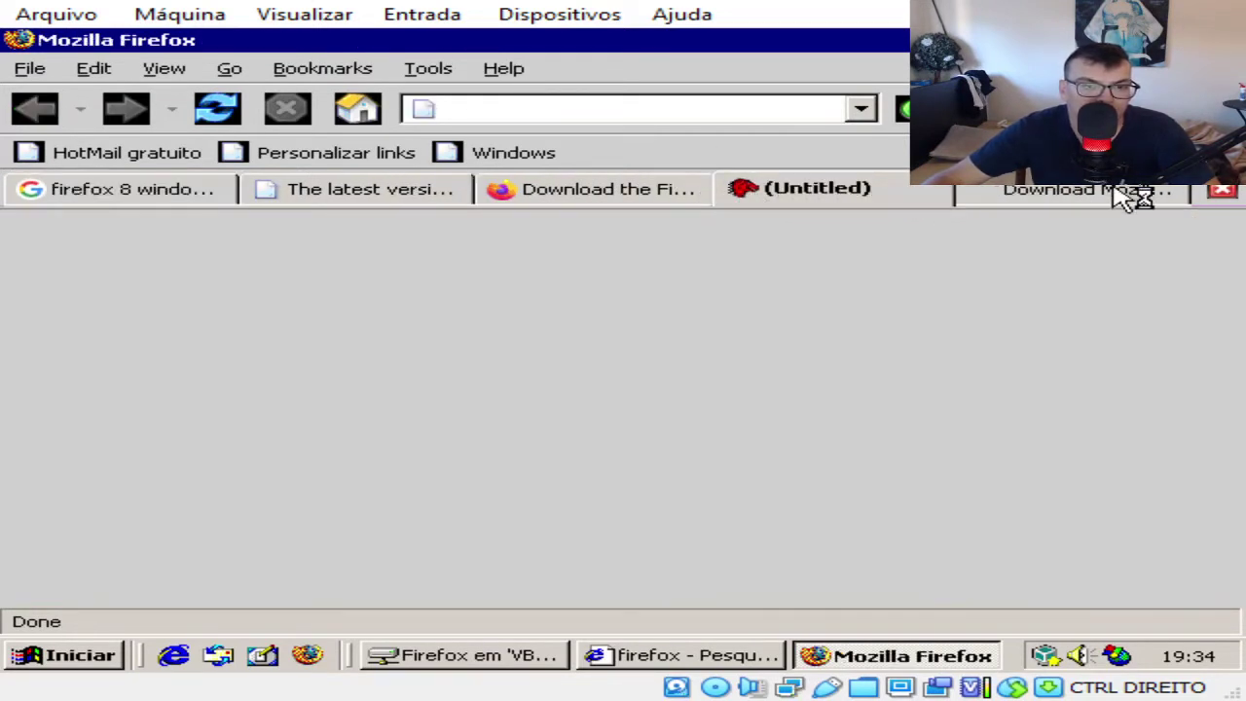
left_click(1226, 195)
left_click(1225, 195)
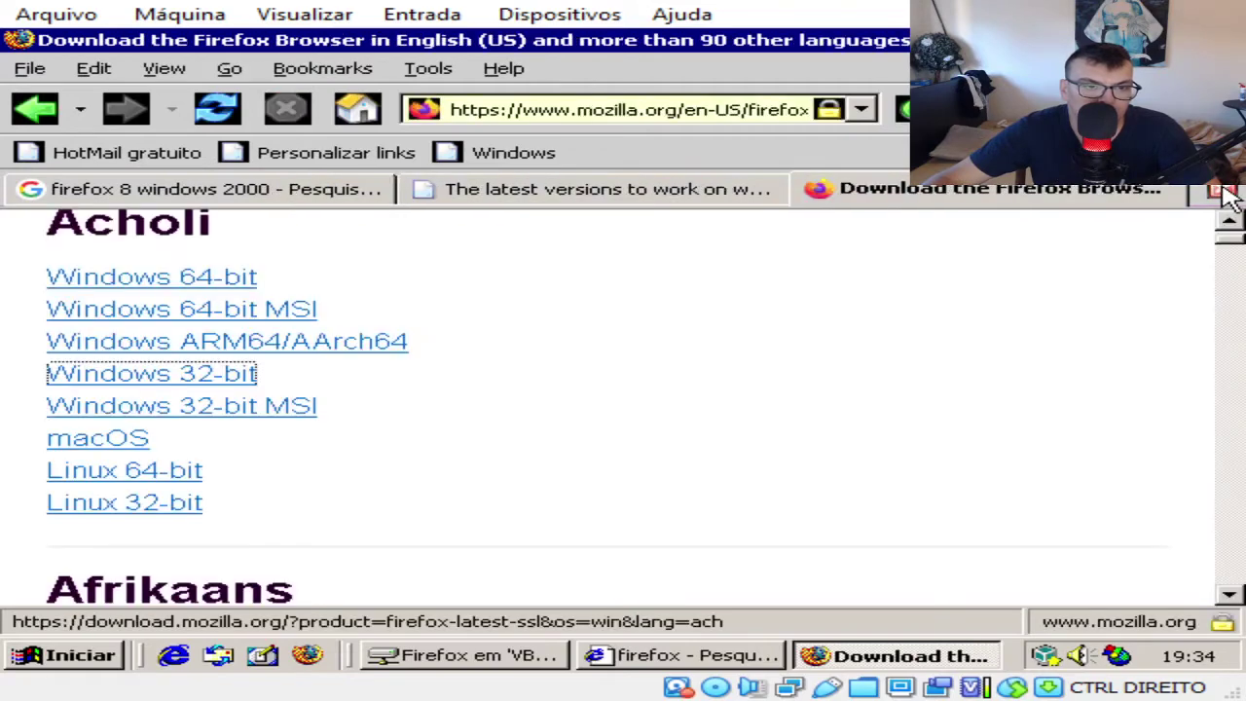
left_click(1226, 194)
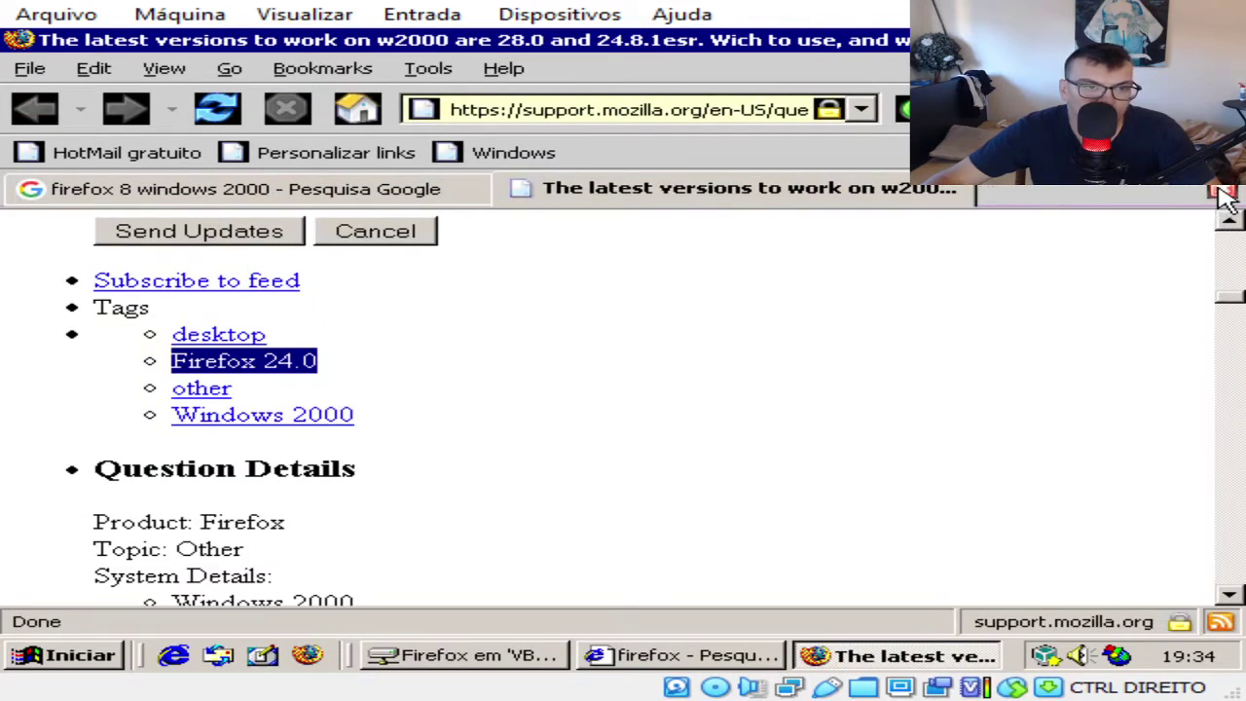
left_click(1225, 194)
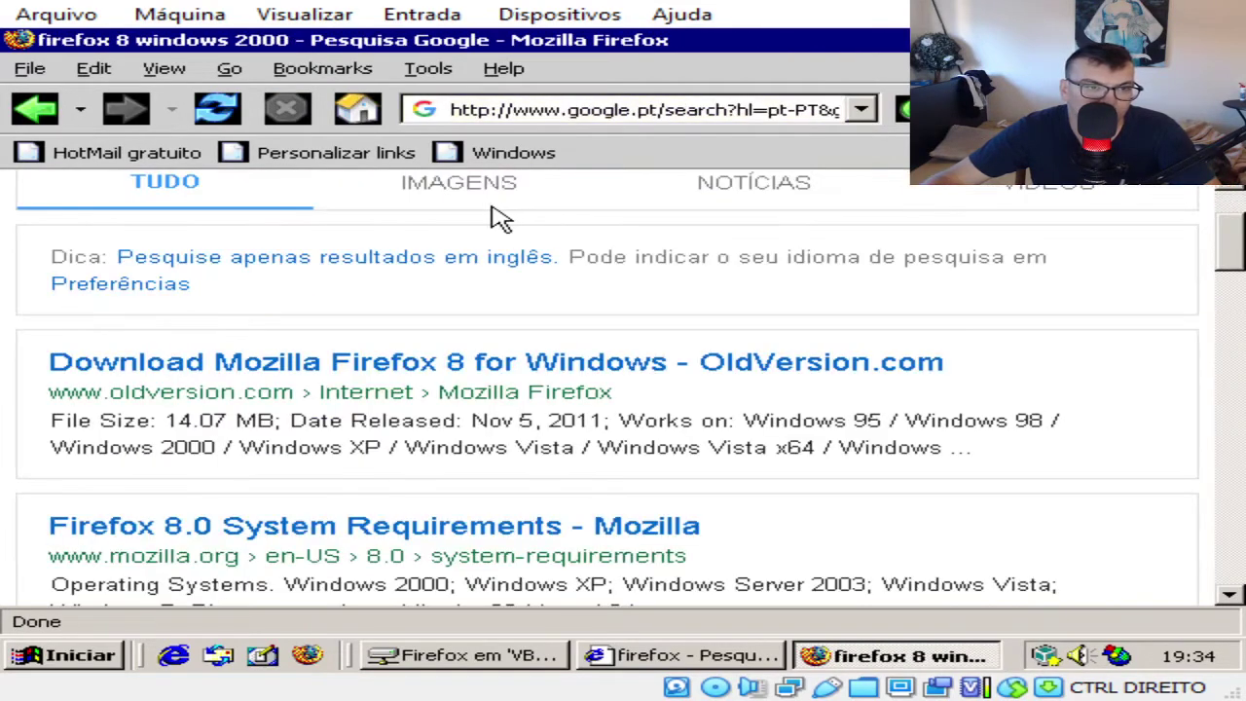
Step: Try to load the OldVersion.com Firefox 8 download page in its own tab, and close that tab
middle_click(596, 366)
left_click(730, 189)
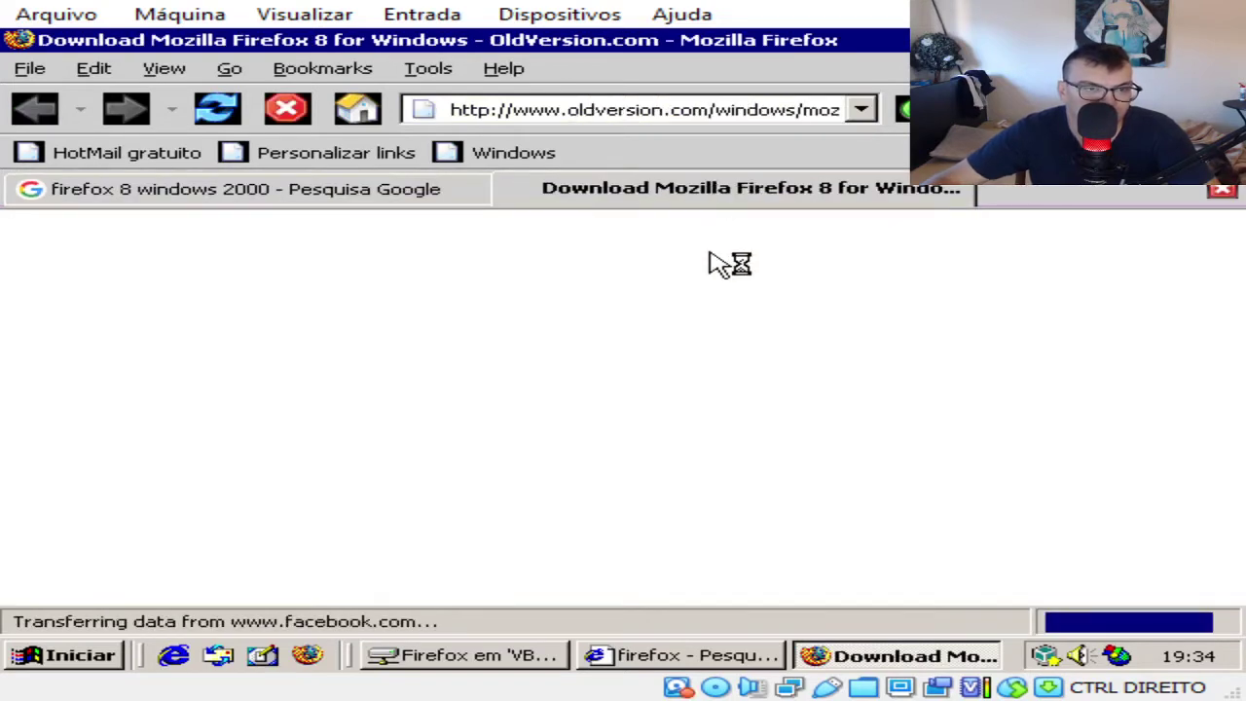
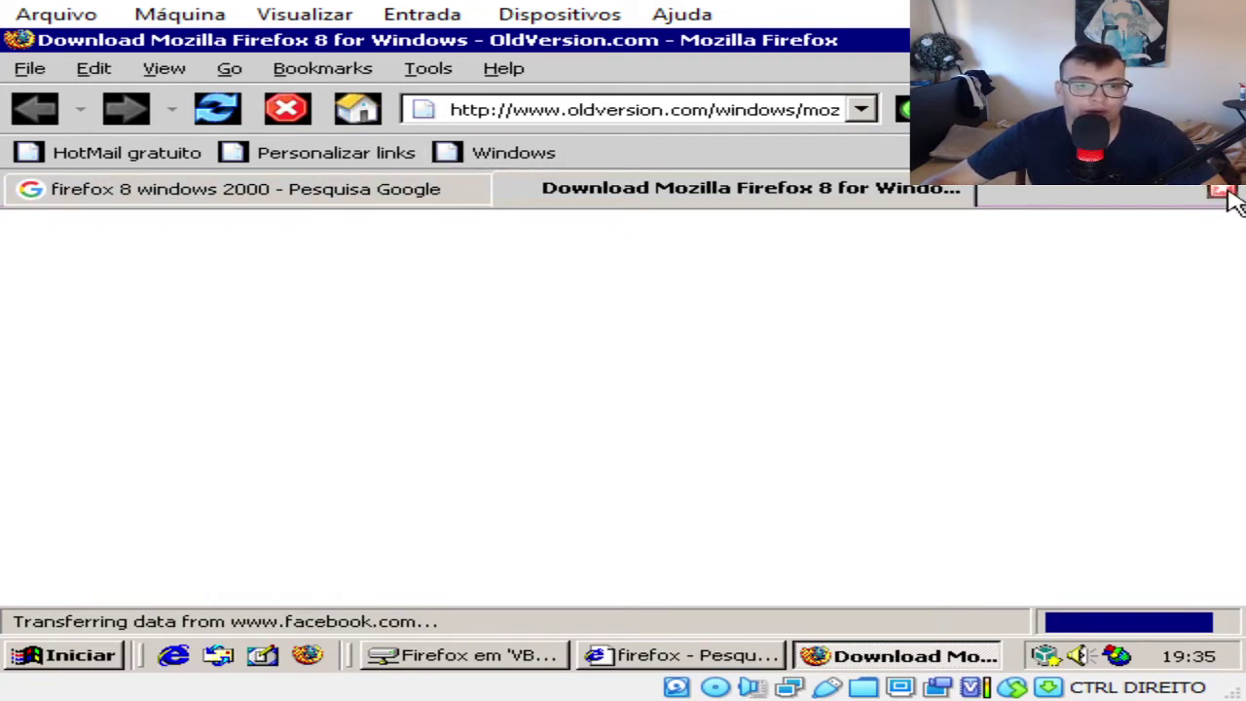
left_click(790, 109)
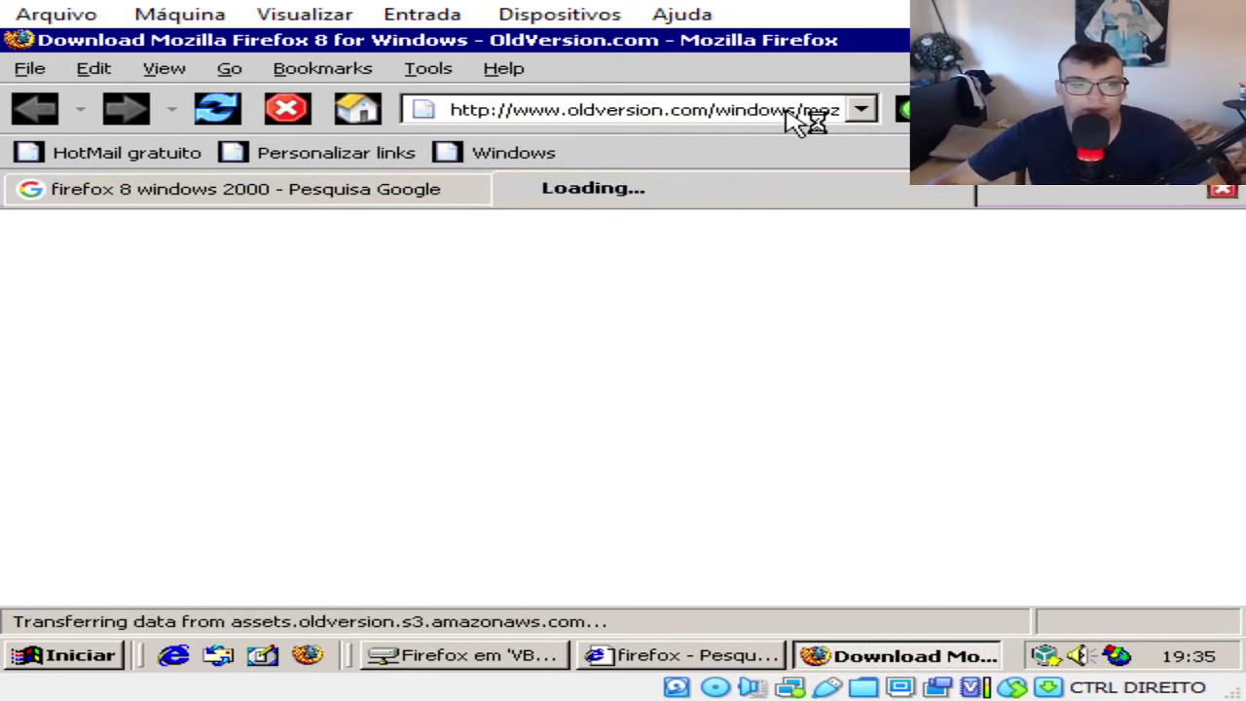
left_click(1225, 193)
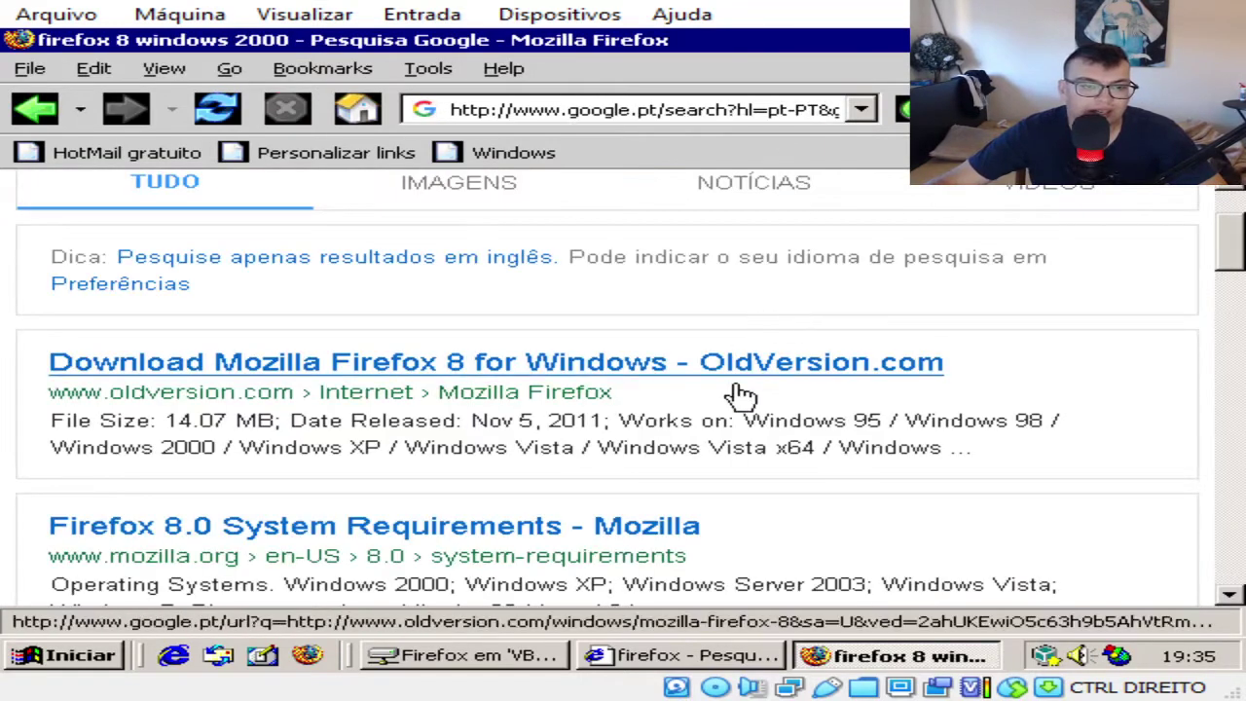
Step: Open the Firefox 8.0 System Requirements result in a new tab and follow its download links to the page for other languages and operating systems
scroll(737, 409, "down", 5)
middle_click(471, 314)
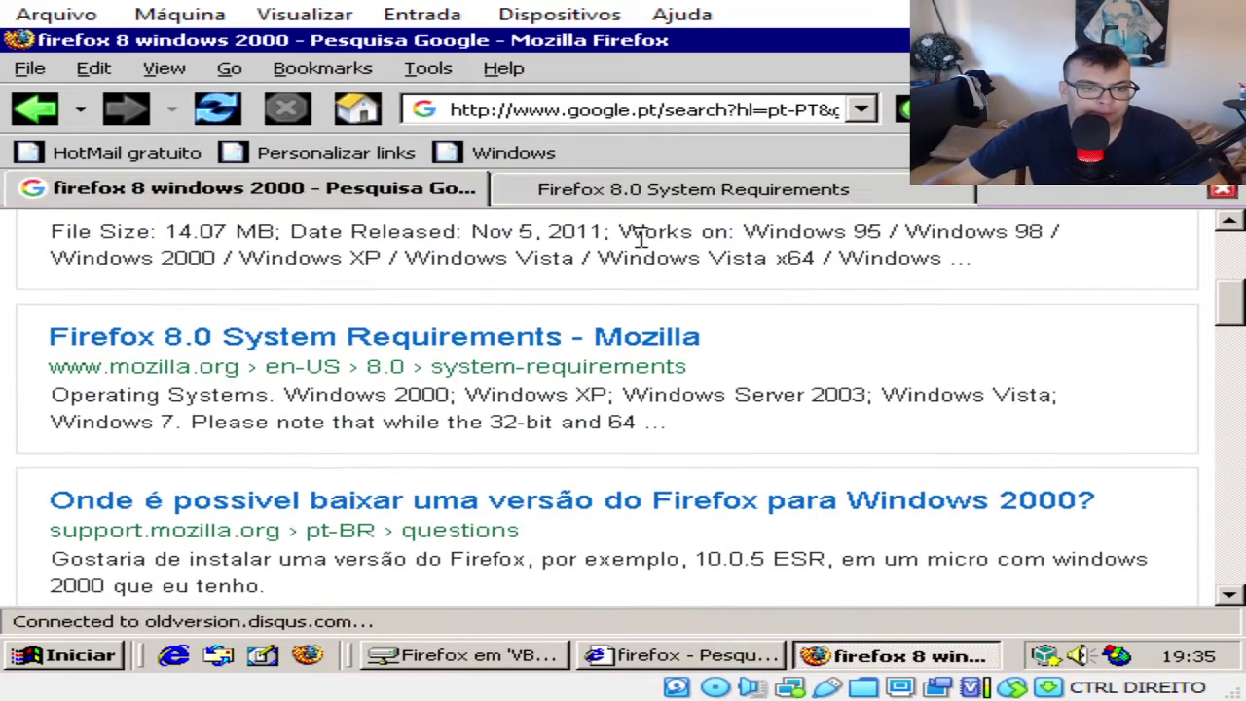
left_click(737, 191)
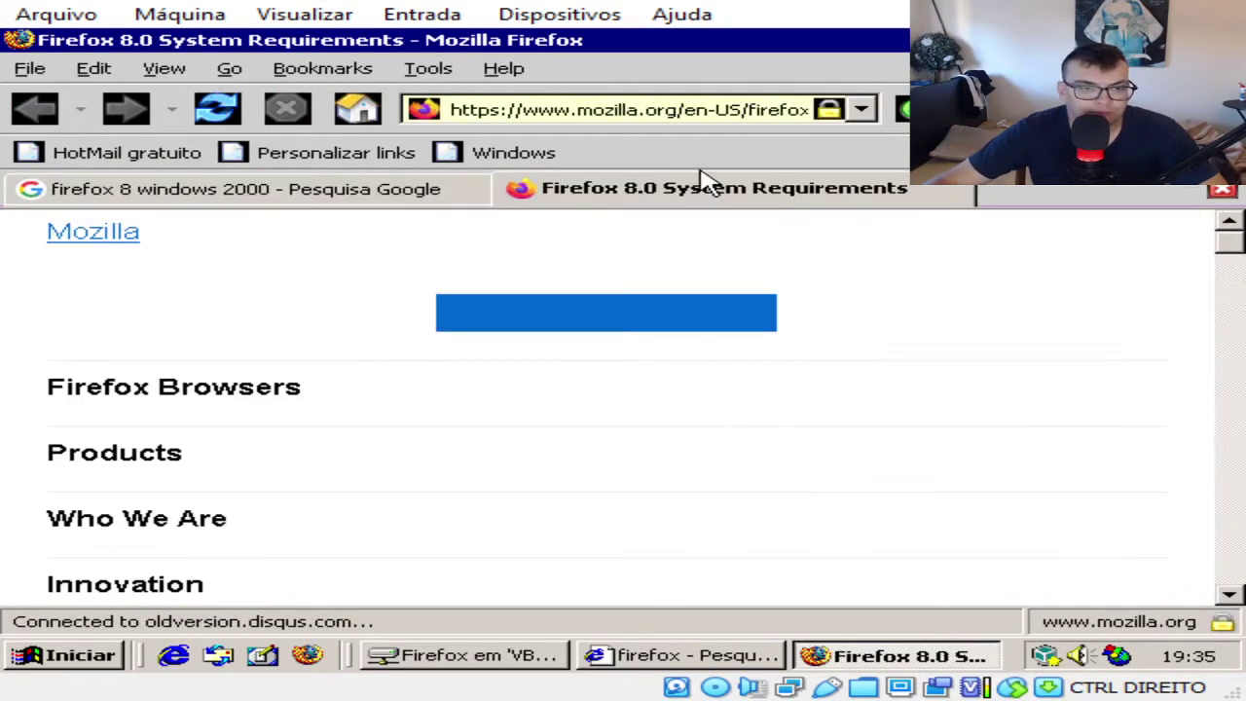
left_click(714, 319)
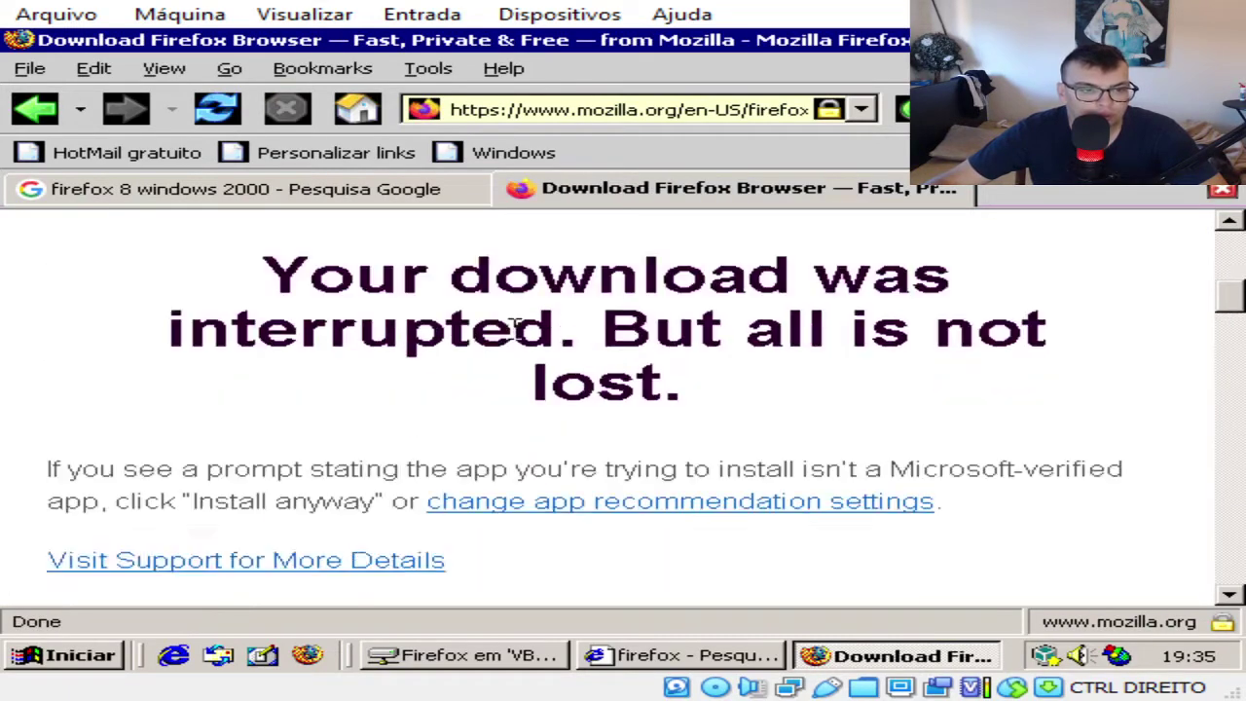
scroll(759, 370, "down", 3)
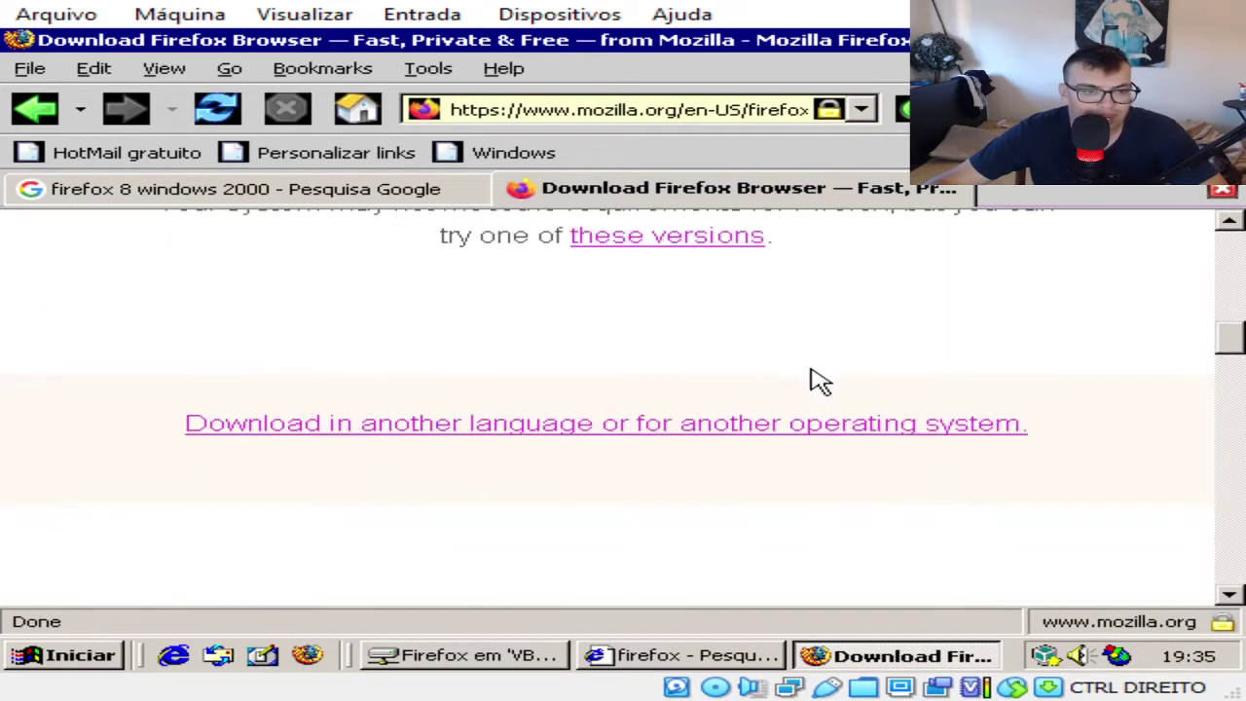
left_click(711, 283)
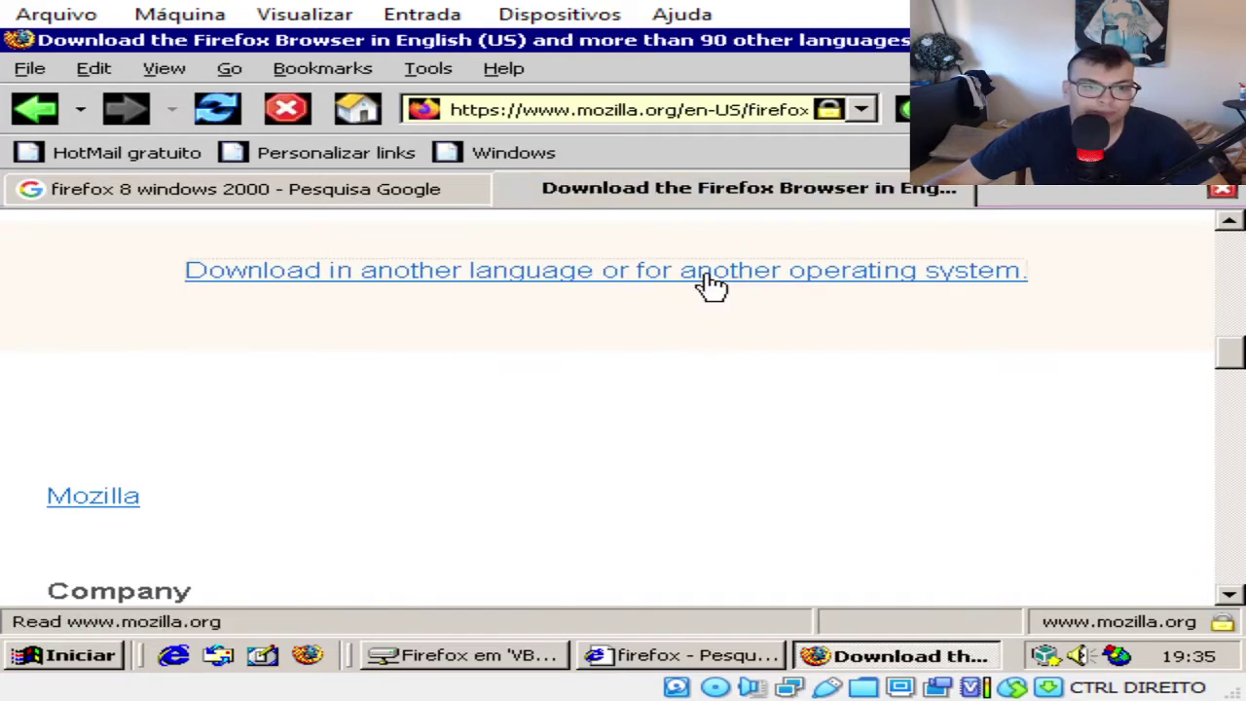
scroll(780, 287, "down", 10)
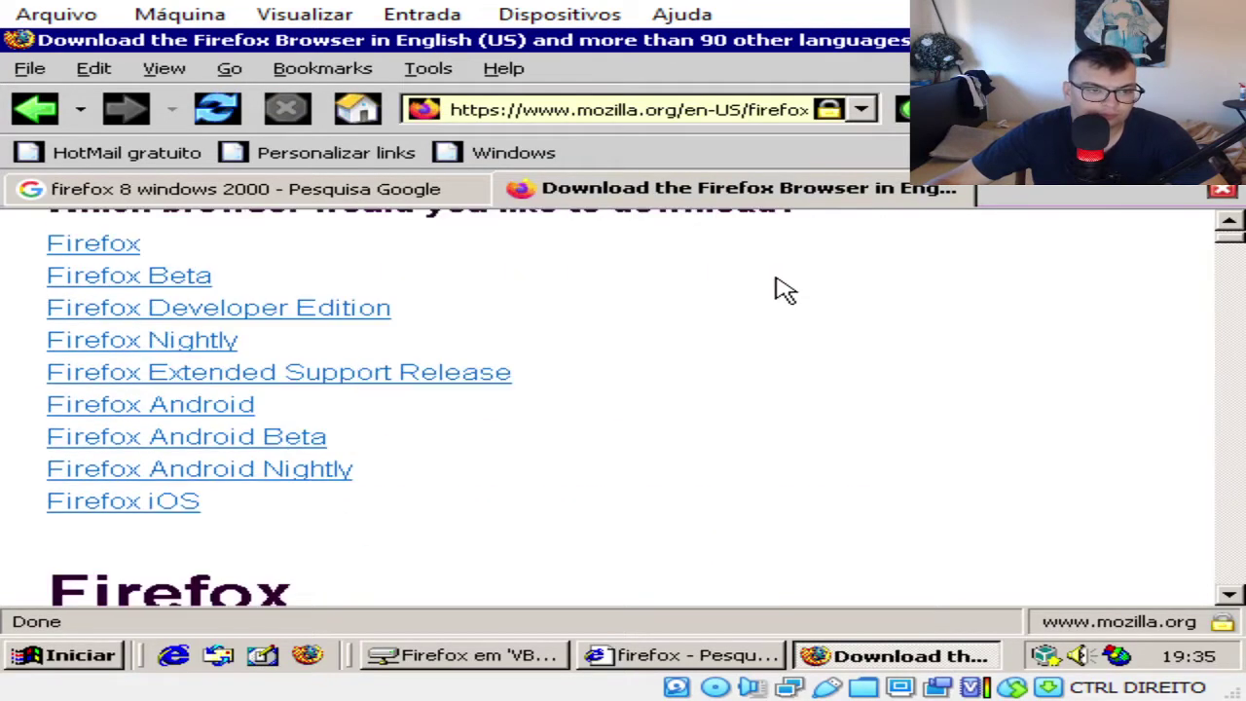
scroll(789, 289, "down", 1)
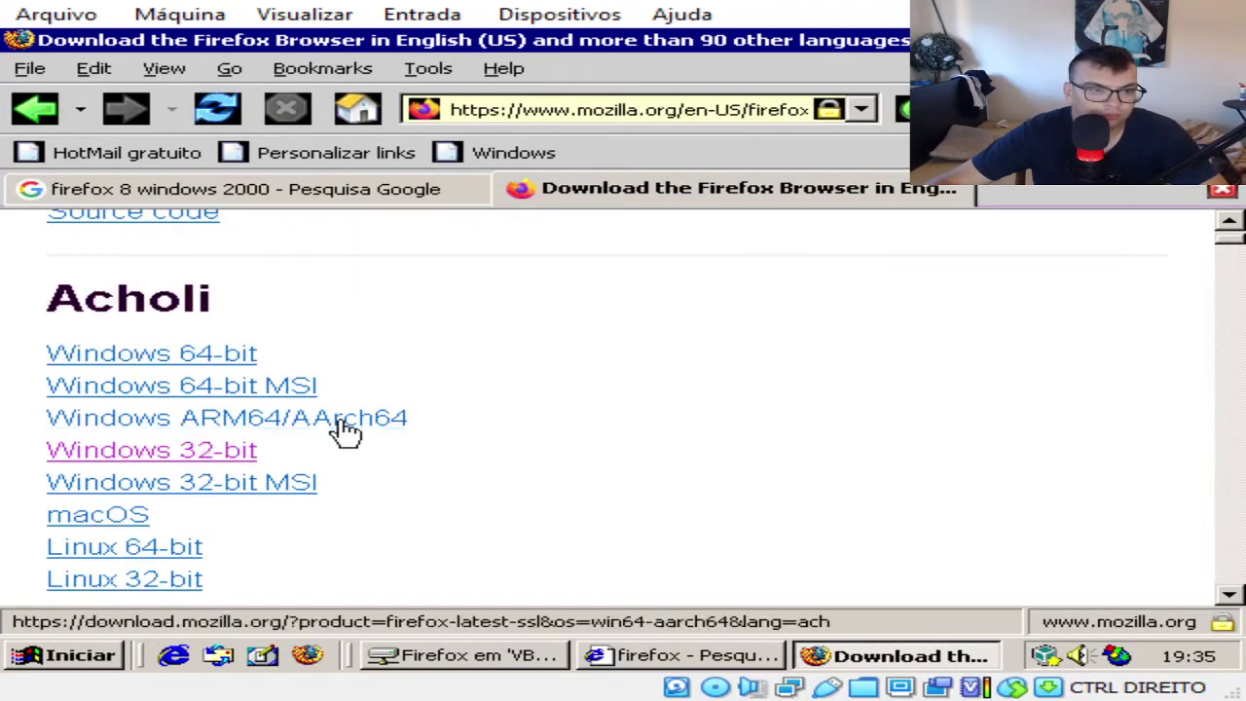
left_click(165, 459)
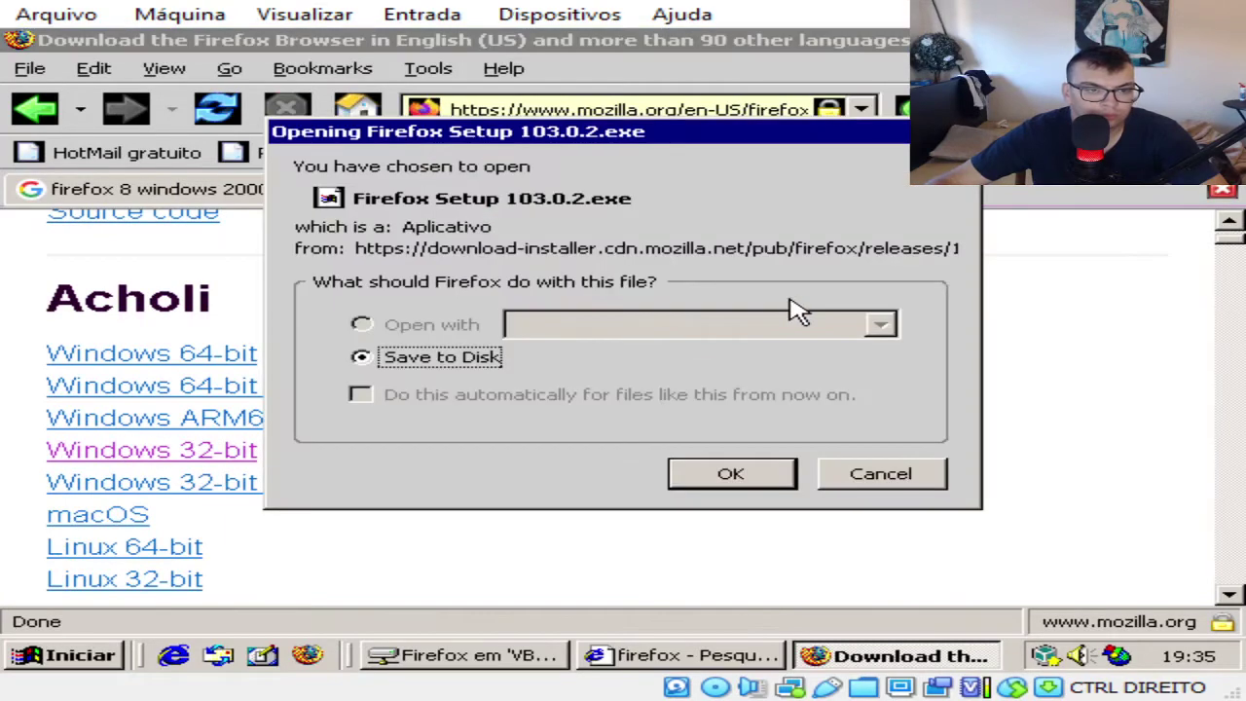
left_click(888, 465)
Step: Find Portuguese (Portugal) in the language list, choose its Windows 32-bit build and save Firefox Setup 104.0b9.exe to disk
scroll(643, 329, "down", 15)
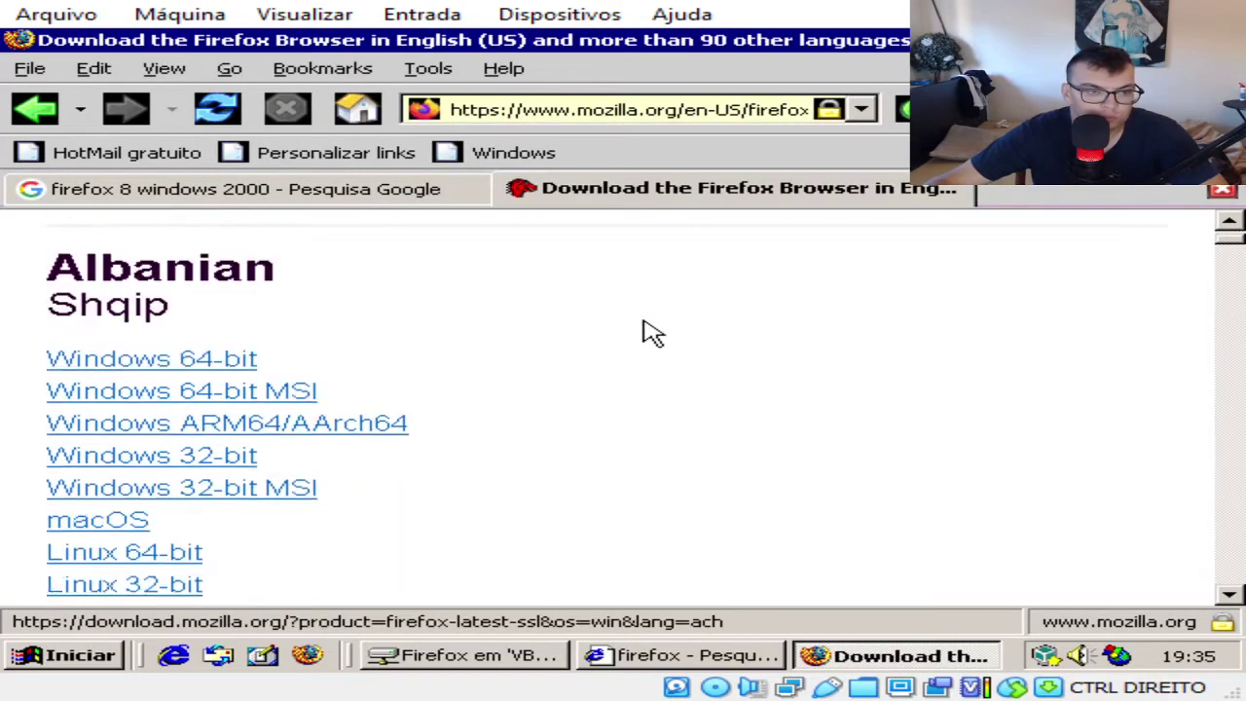
scroll(653, 331, "down", 15)
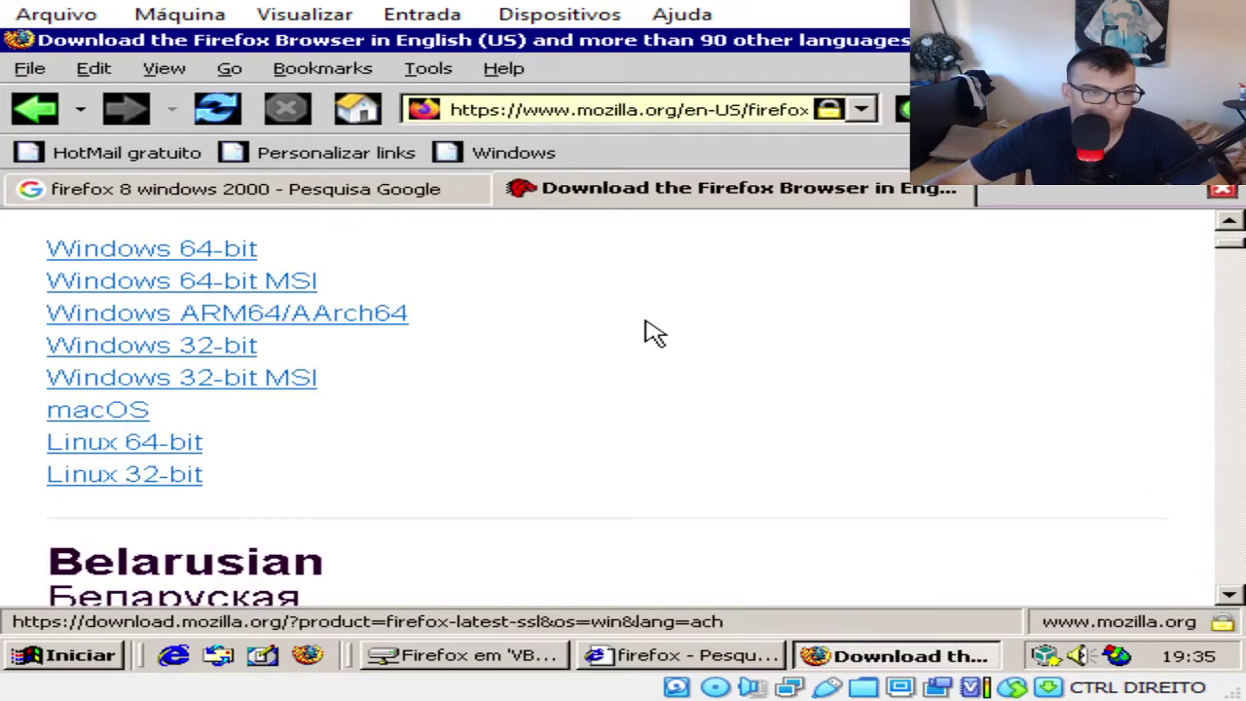
scroll(653, 331, "down", 15)
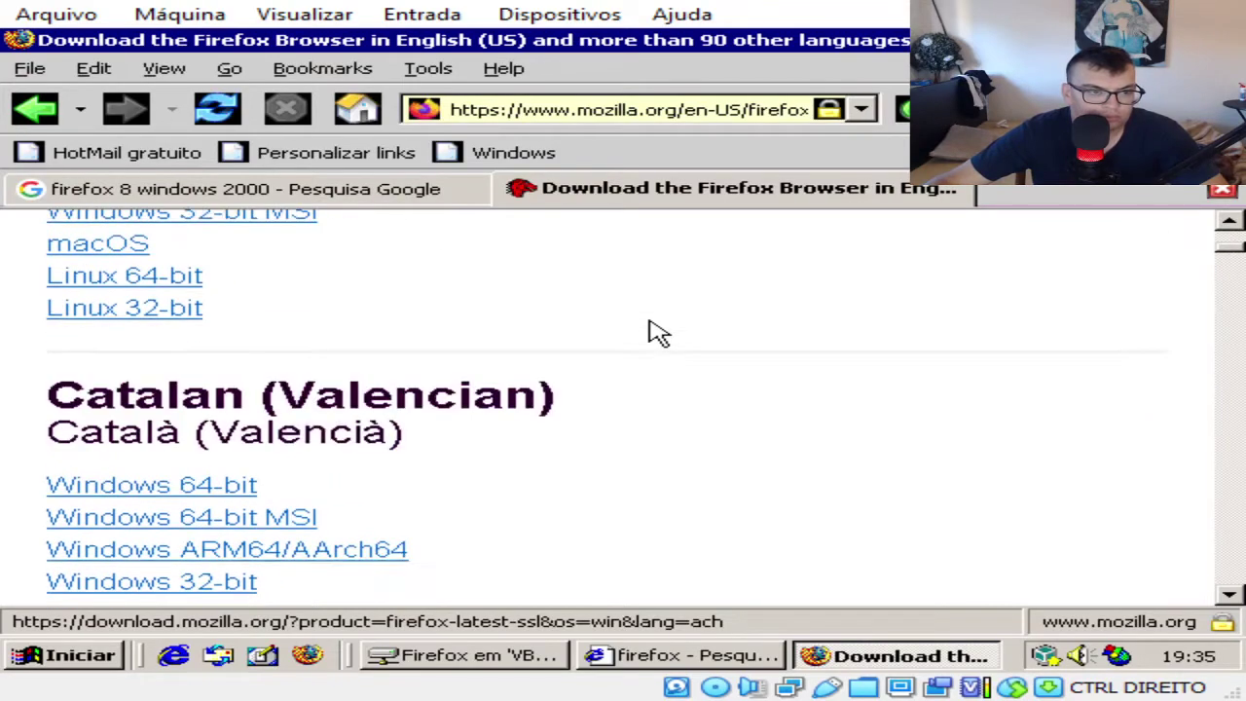
scroll(652, 331, "down", 5)
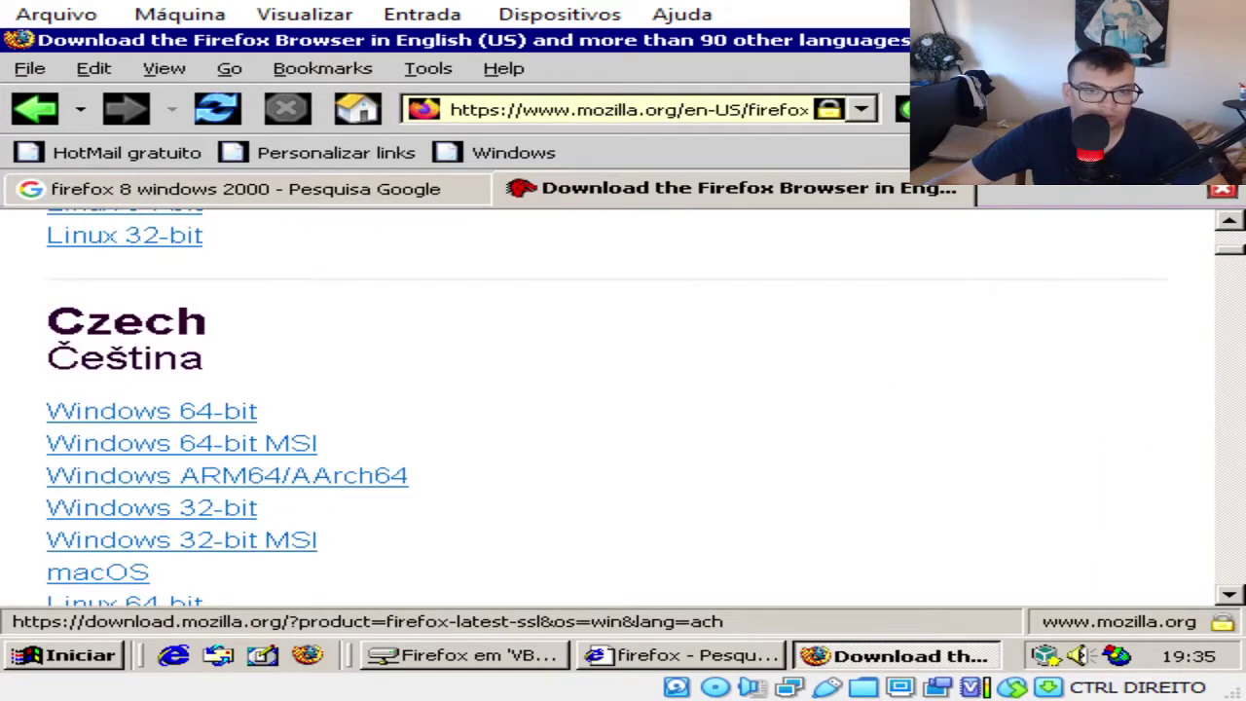
left_click_drag(1234, 256, 1222, 343)
scroll(896, 370, "up", 15)
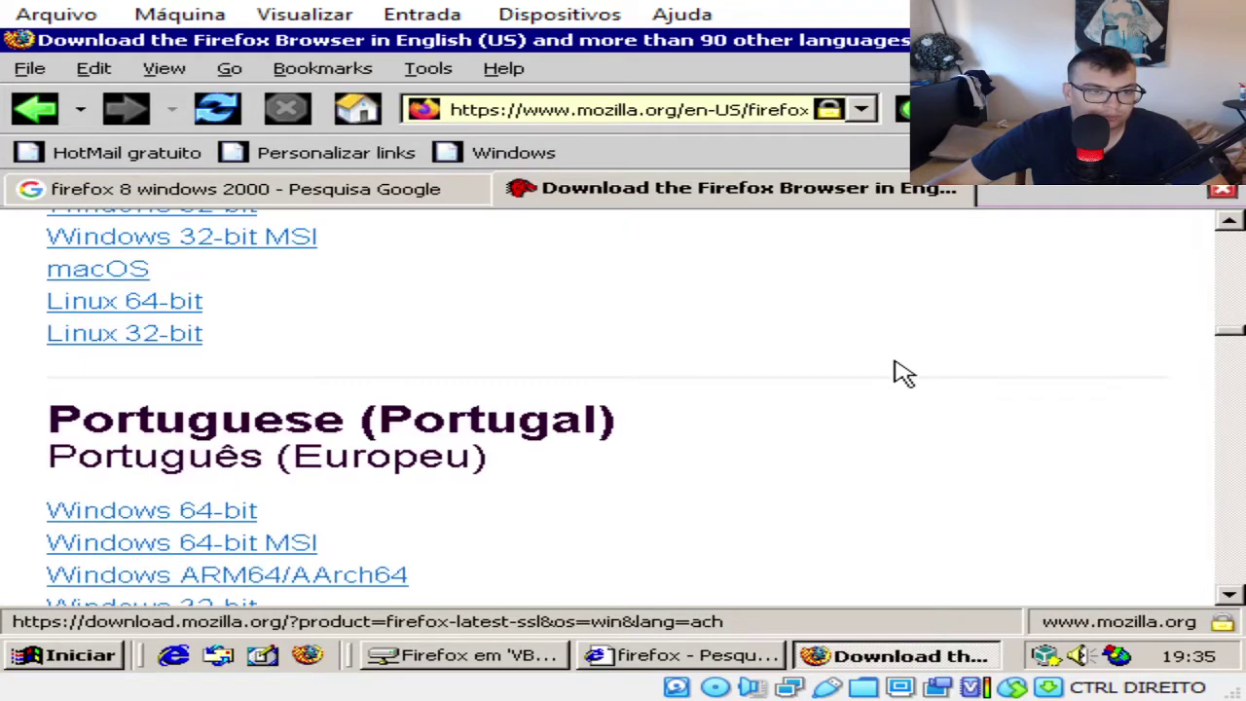
scroll(672, 407, "down", 2)
scroll(244, 464, "down", 2)
left_click(208, 457)
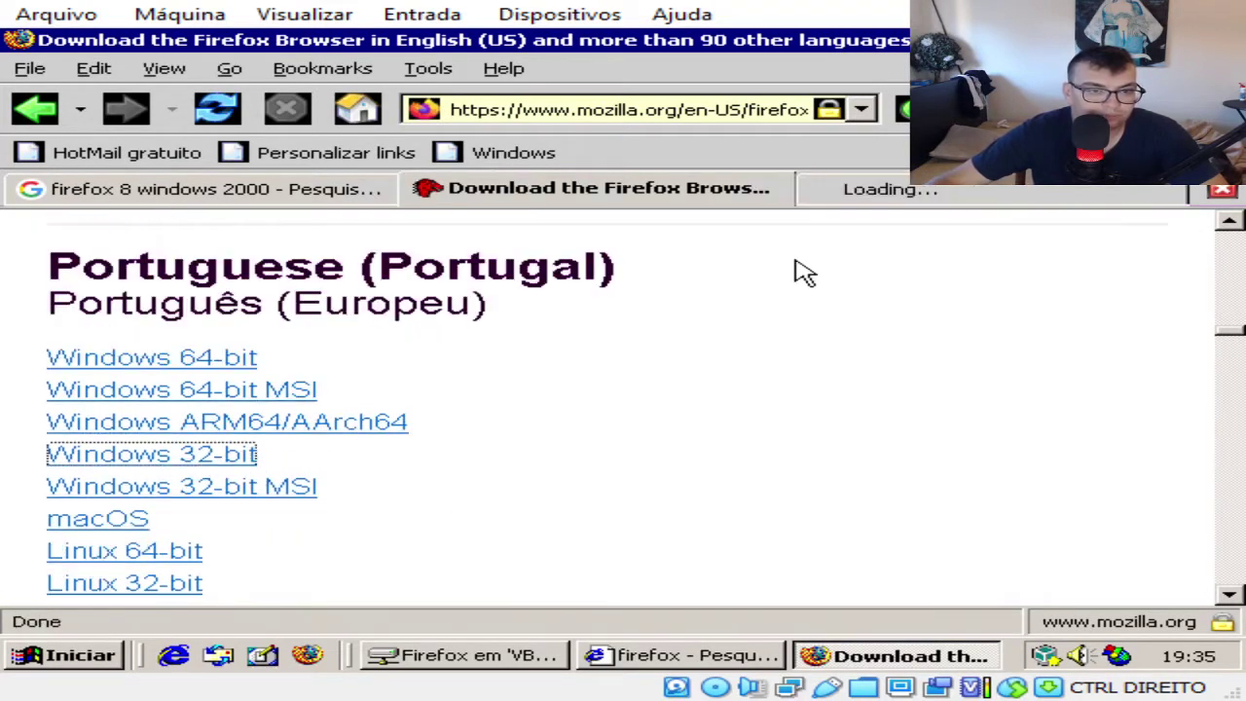
left_click(722, 486)
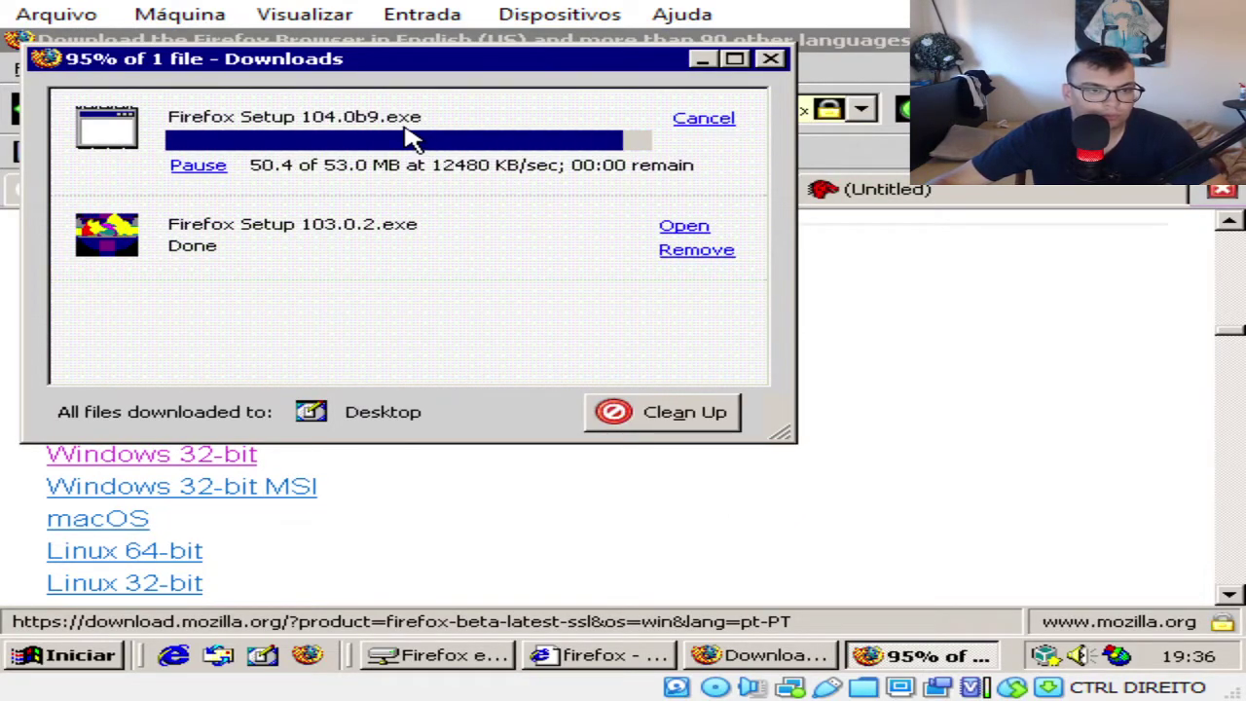
Step: Try to launch Firefox Setup 104.0b9.exe, confirming the executable file prompt, and close the Downloads window
left_click(331, 131)
double_click(331, 131)
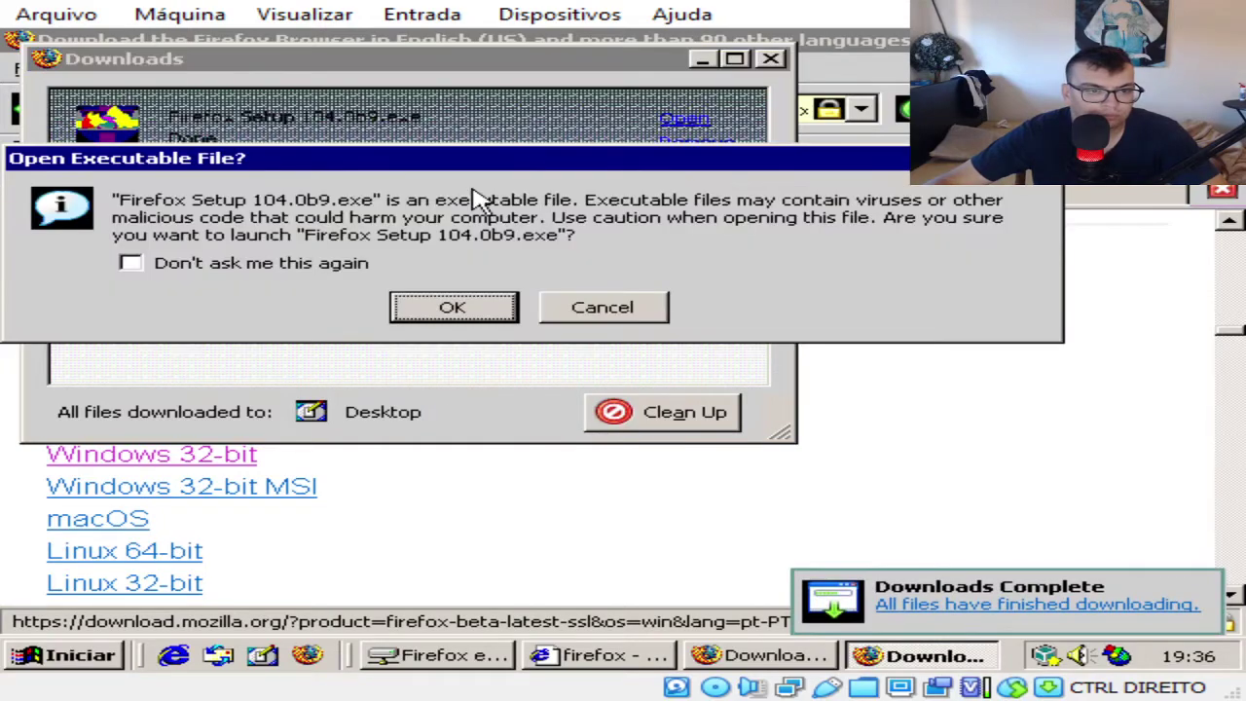
left_click(469, 313)
left_click(645, 401)
left_click(770, 58)
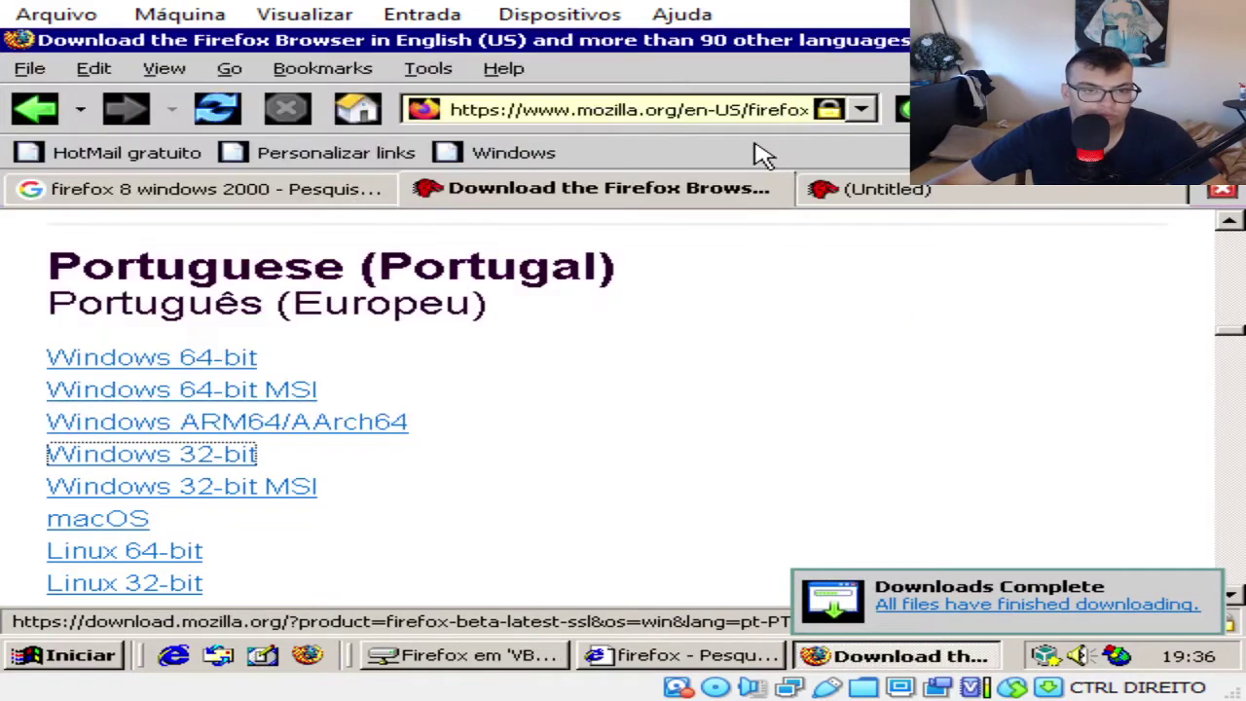
Step: Close the blank and Firefox download tabs and examine the Google results for Firefox versions compatible with Windows 2000
left_click(972, 195)
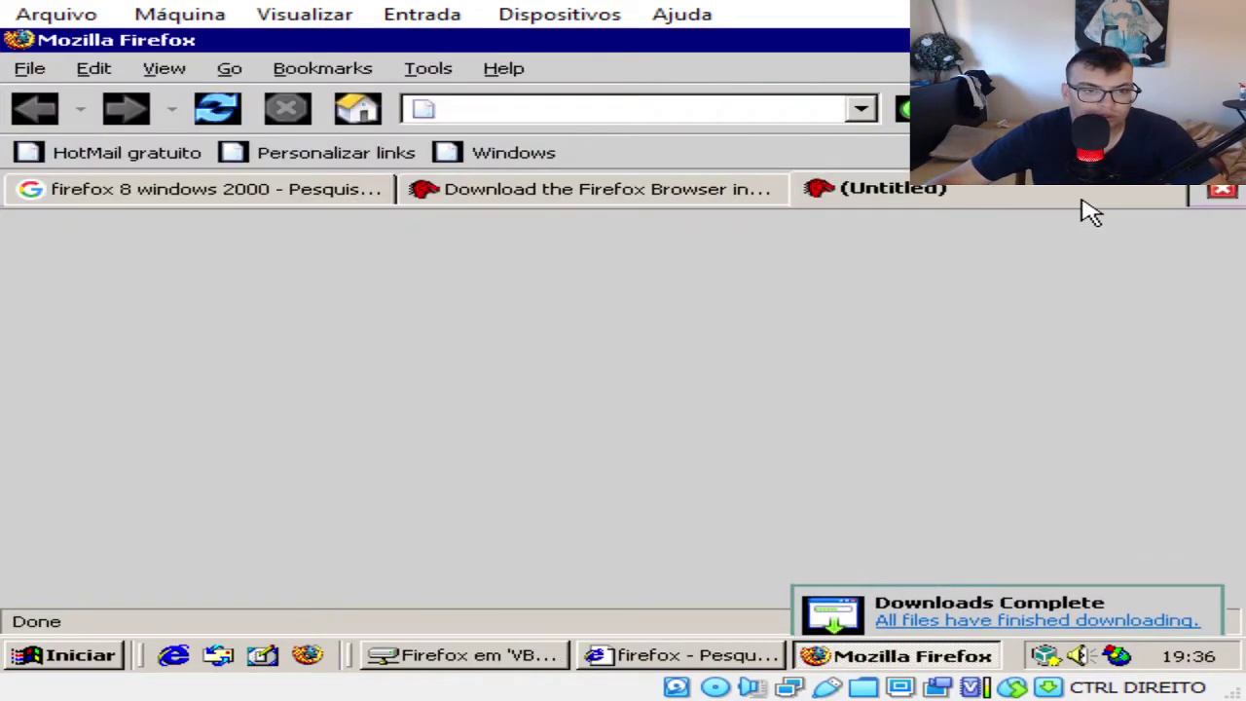
left_click(1221, 192)
left_click(1217, 194)
scroll(857, 282, "down", 5)
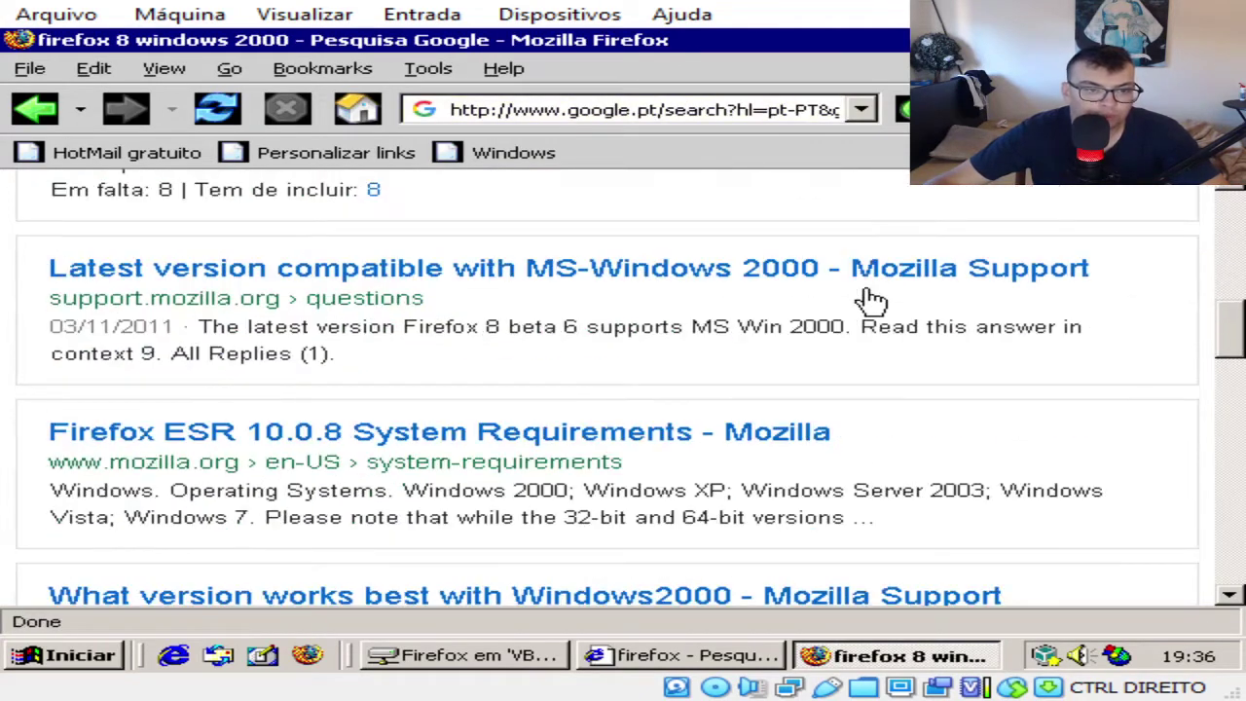
scroll(872, 299, "down", 1)
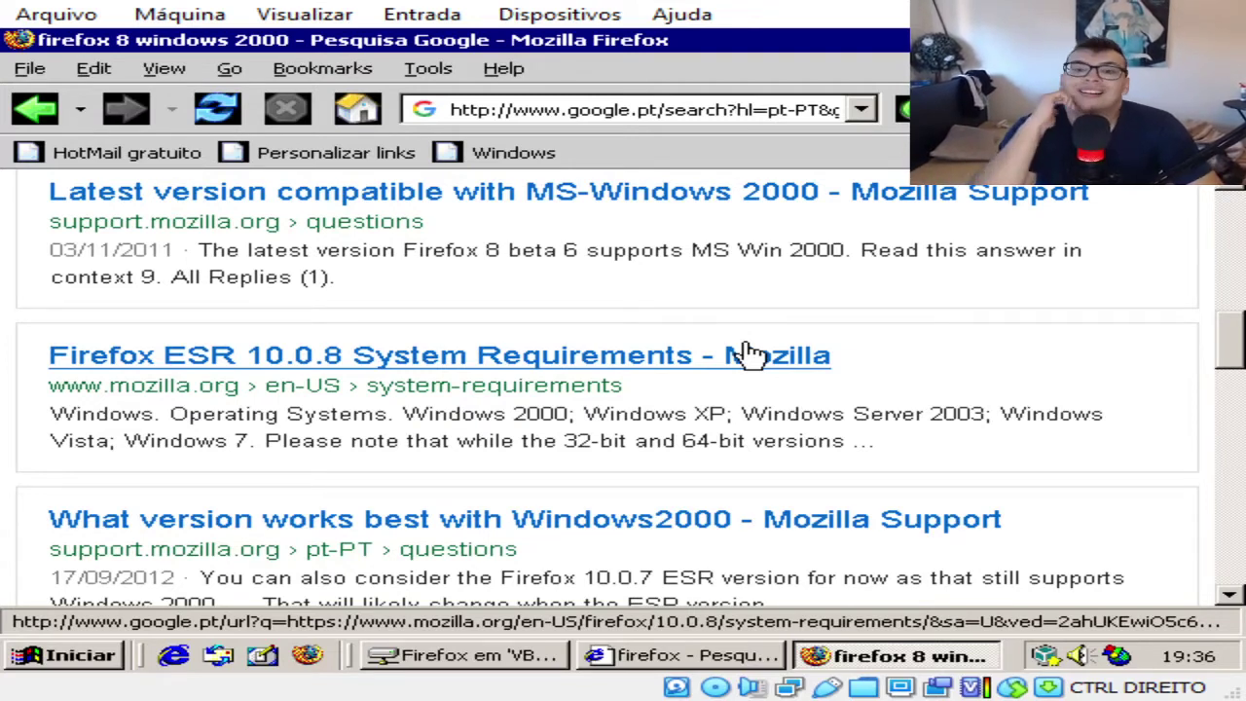
scroll(945, 450, "down", 3)
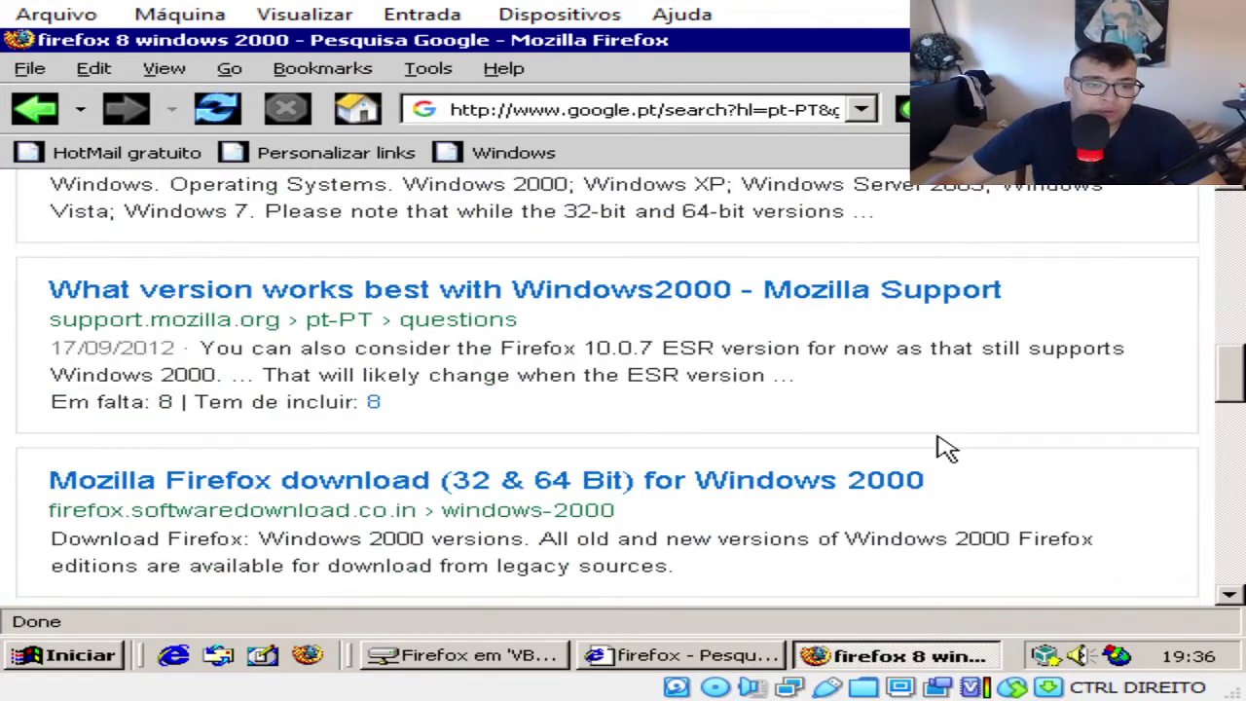
scroll(941, 449, "down", 2)
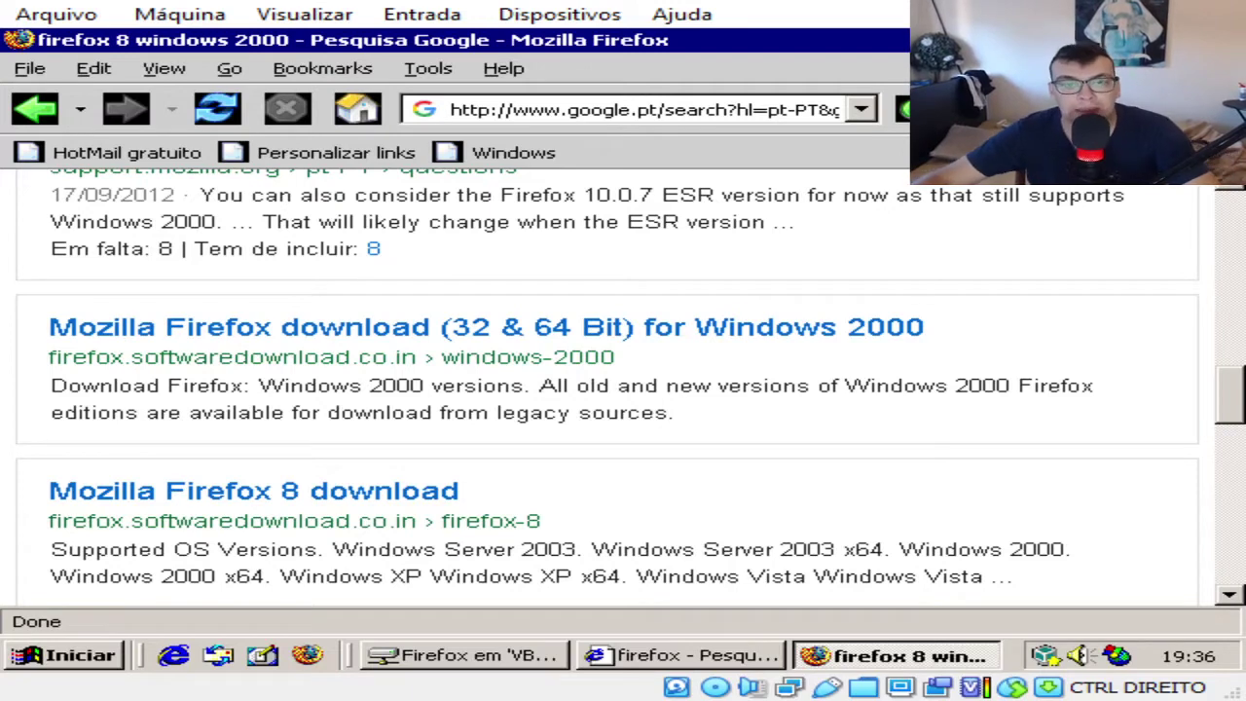
Step: Close Firefox and the Firefox shared folder, and move the Firefox Setup 103.0.2 and 104.0b9 installers from the desktop to the Recycle Bin
key("alt+F4")
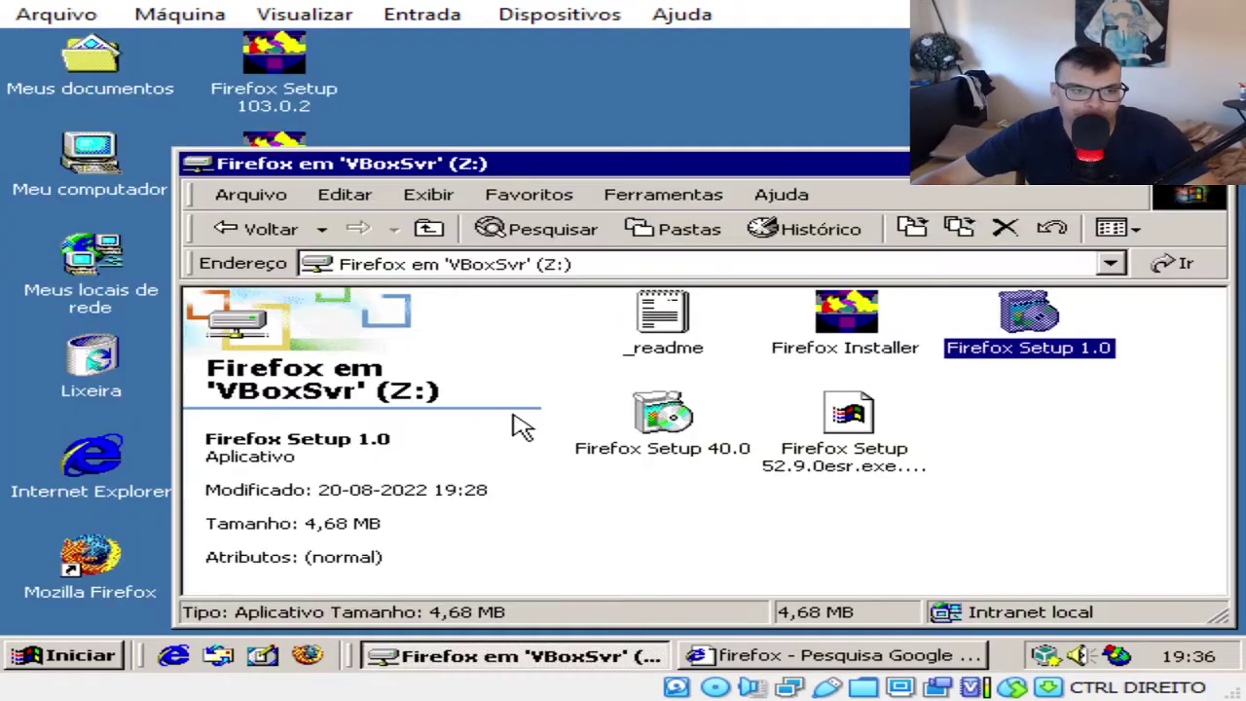
key("alt+F4")
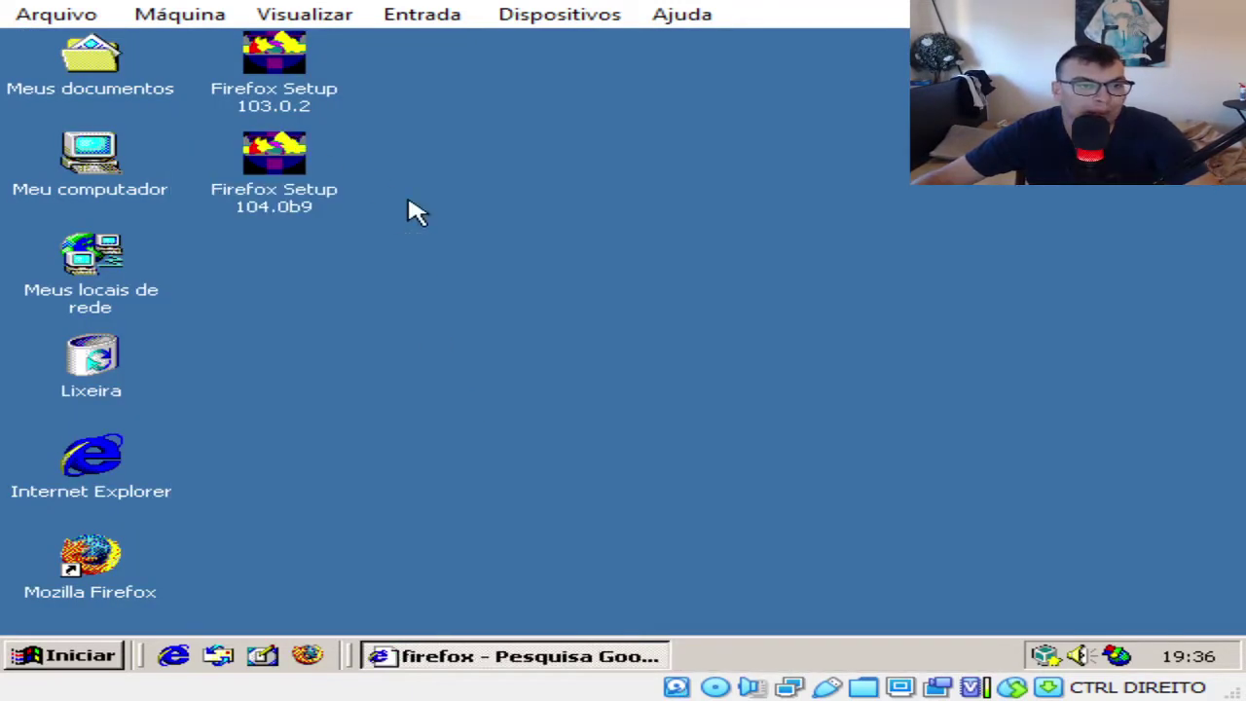
left_click_drag(551, 345, 104, 360)
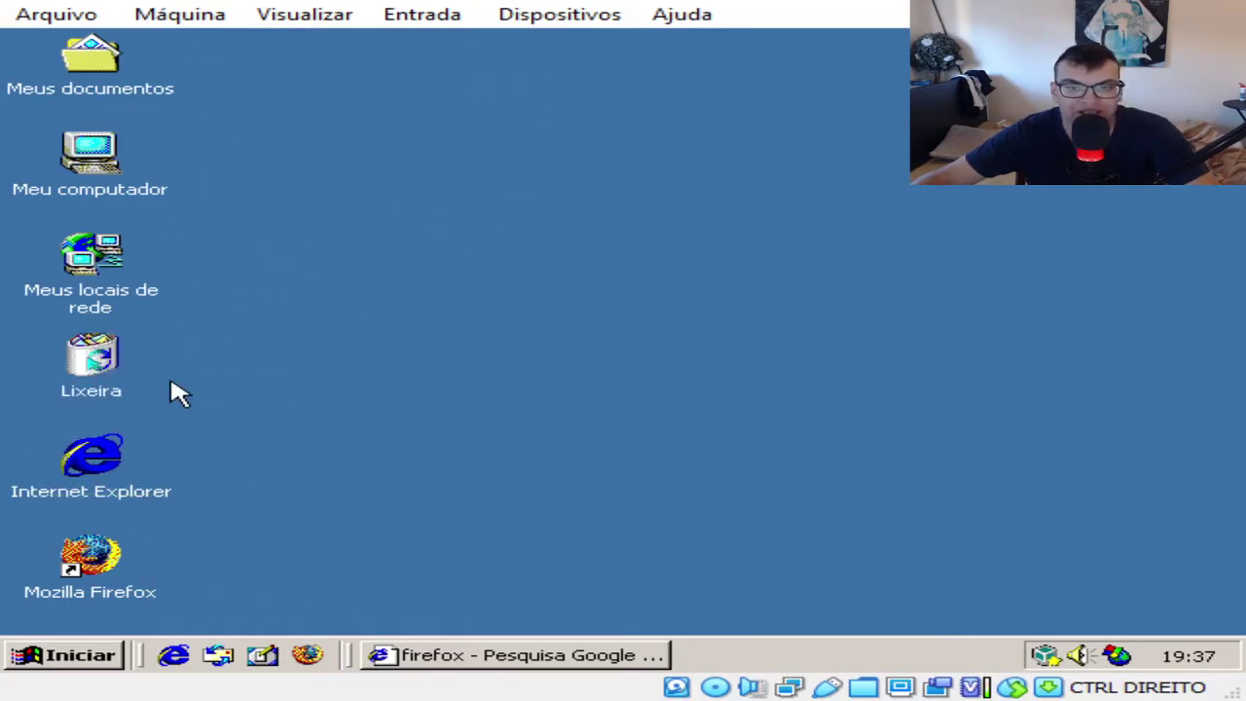
left_click_drag(212, 352, 83, 375)
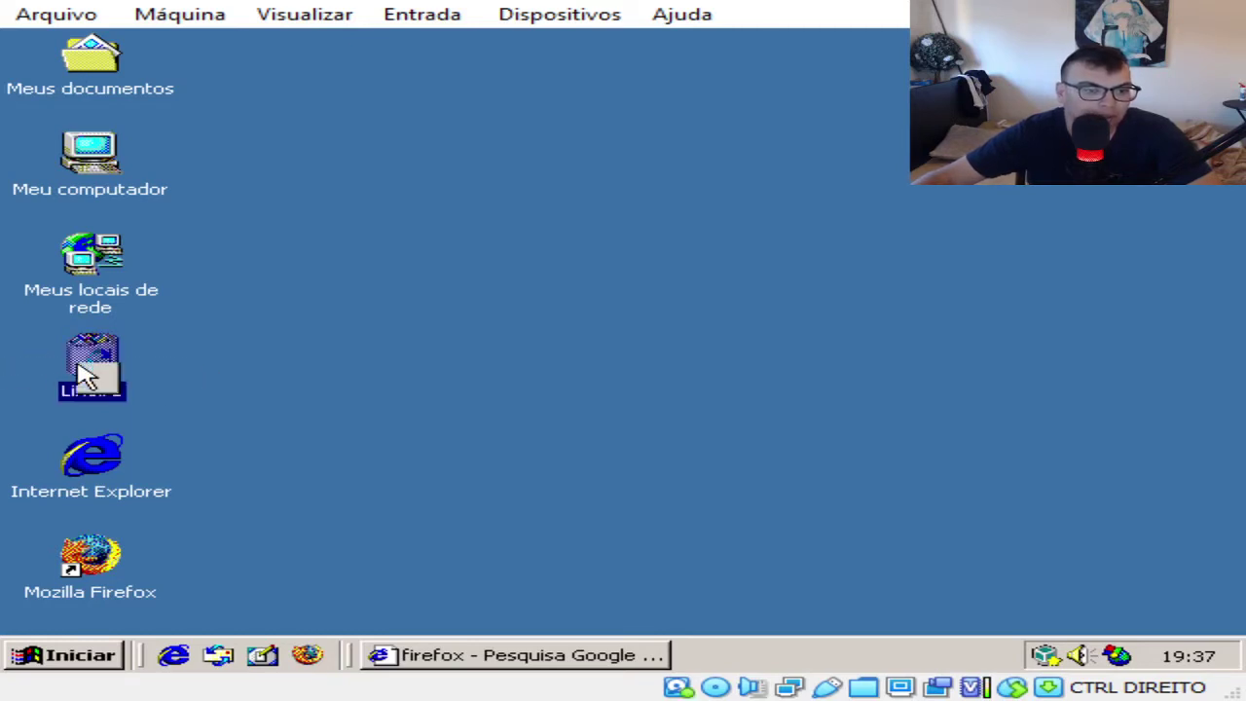
Step: Empty the Recycle Bin, confirming the permanent deletion of its contents
right_click(83, 375)
left_click(180, 424)
left_click(758, 384)
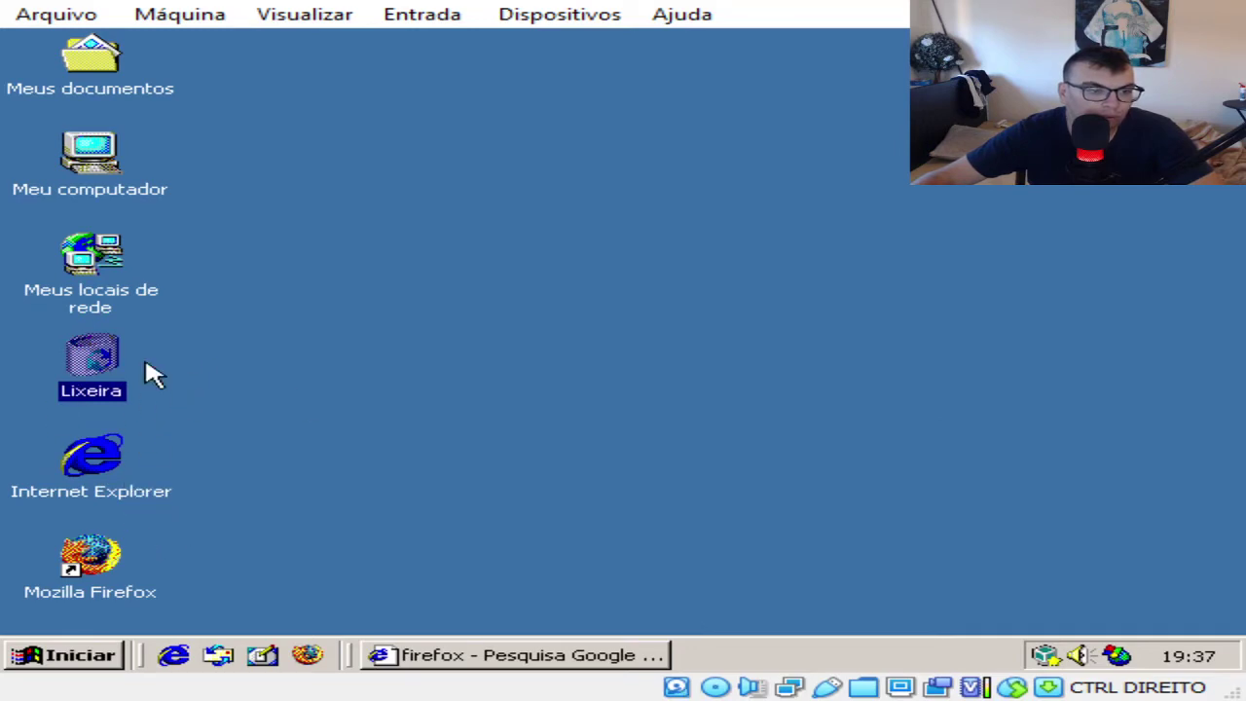
Step: Open the Backkom shared drive (Y:) from My Computer and look through its MP4 files
double_click(90, 156)
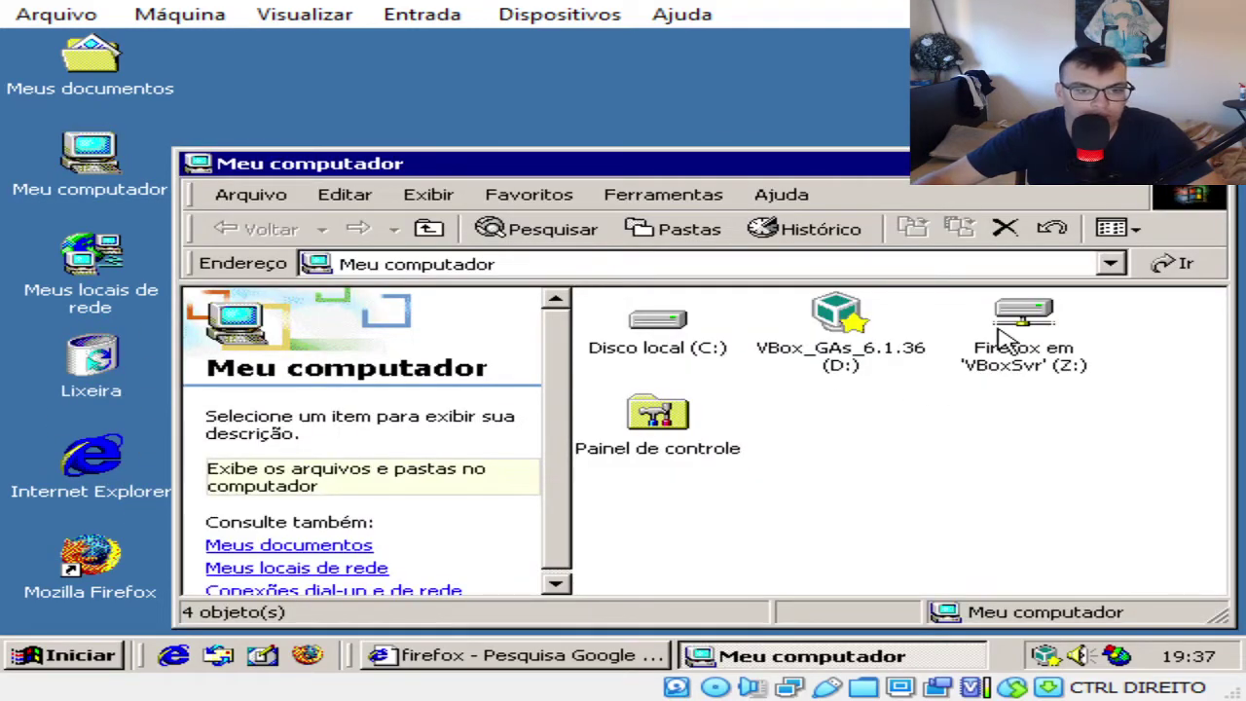
left_click(1220, 163)
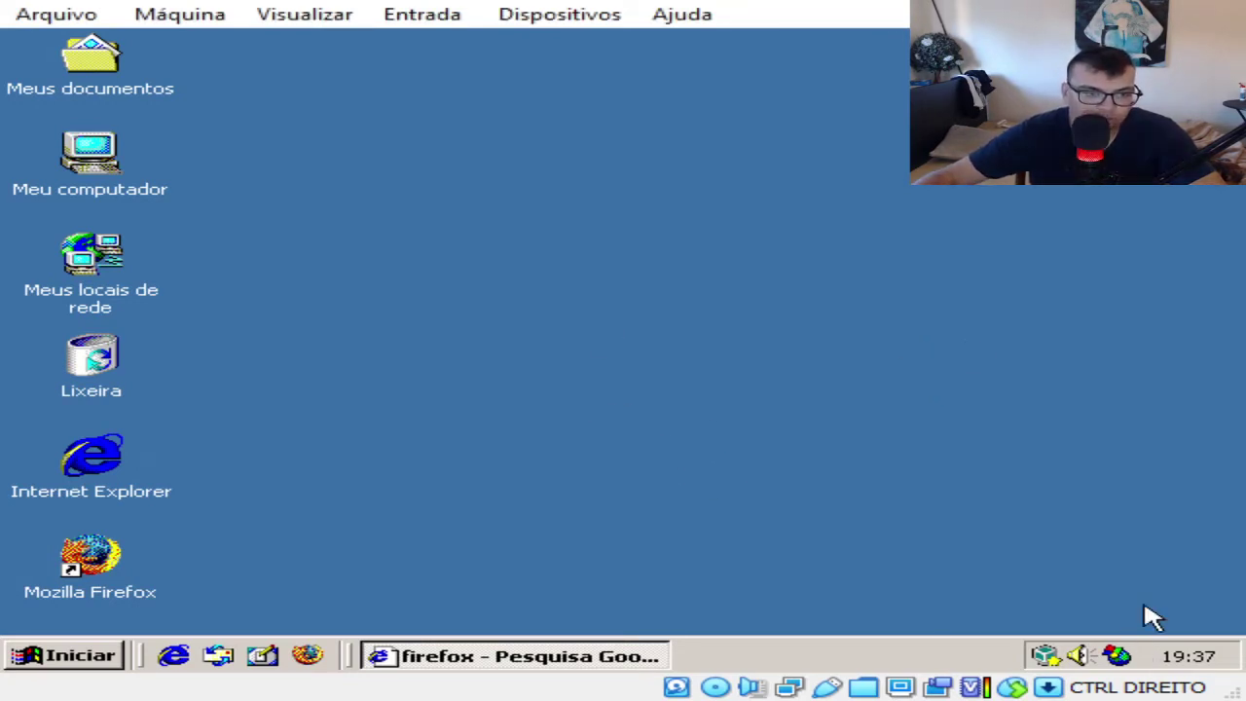
double_click(78, 177)
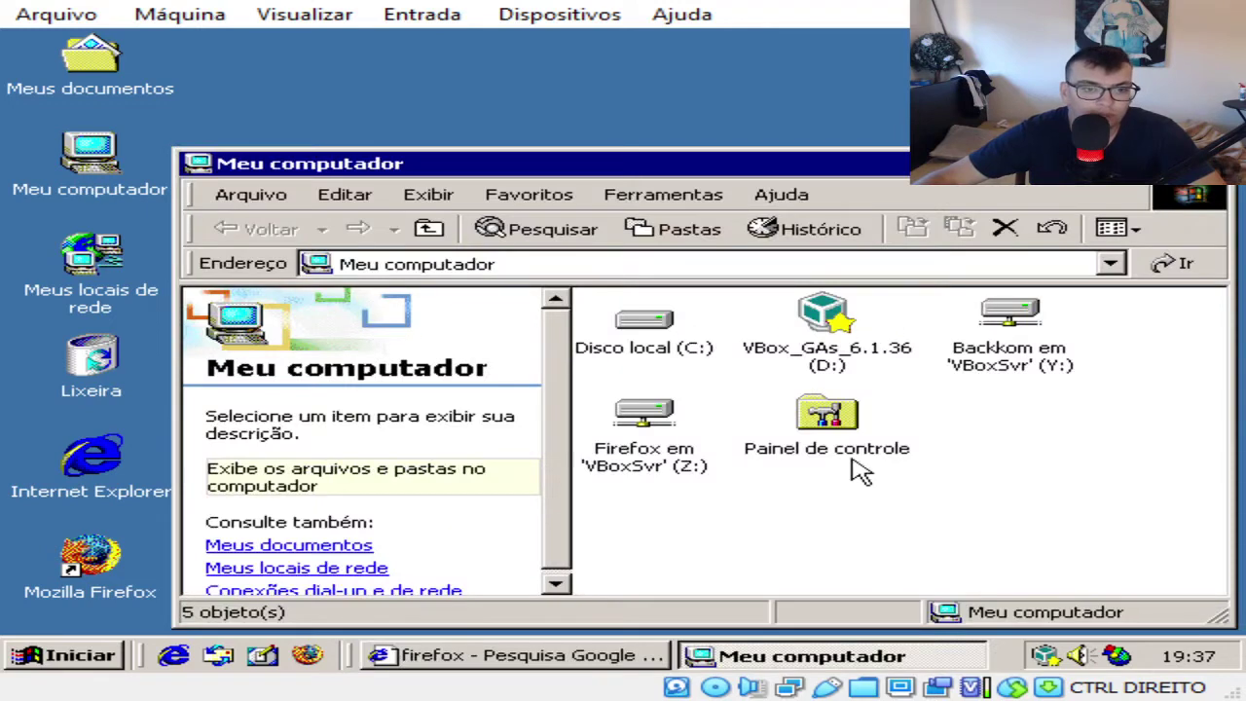
double_click(1002, 351)
scroll(991, 448, "down", 2)
scroll(989, 446, "up", 2)
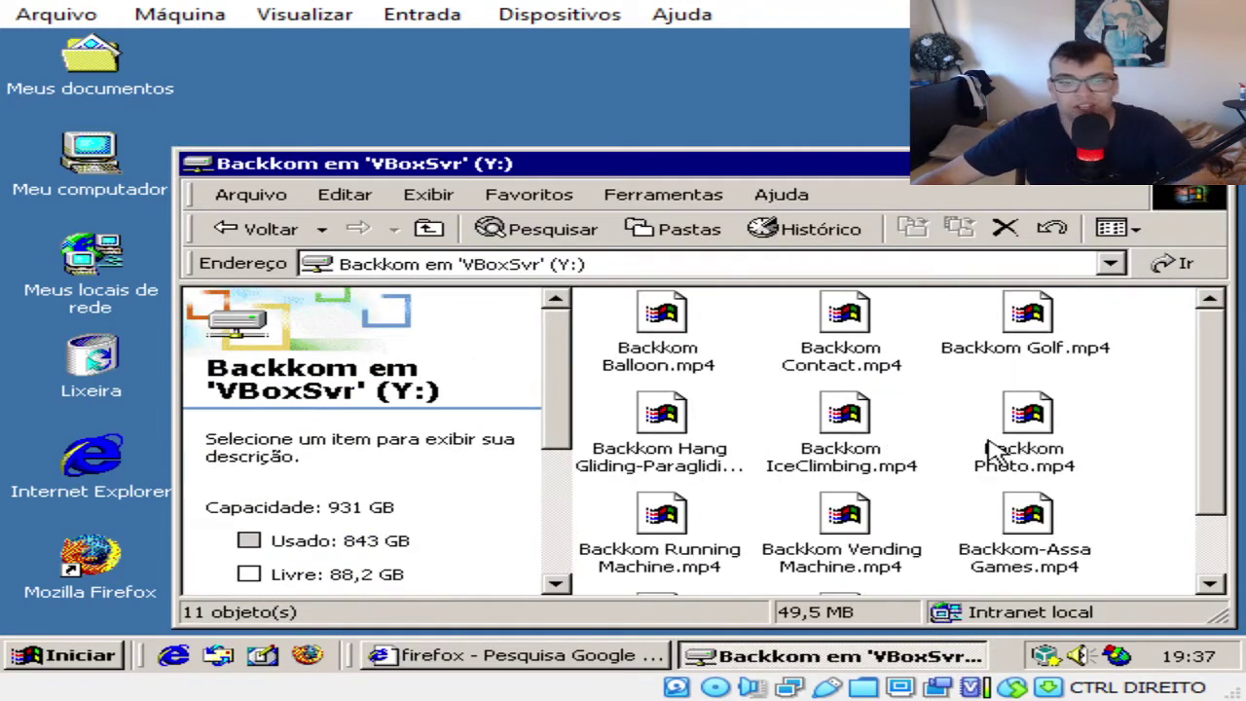
scroll(989, 446, "down", 2)
mouse_move(990, 445)
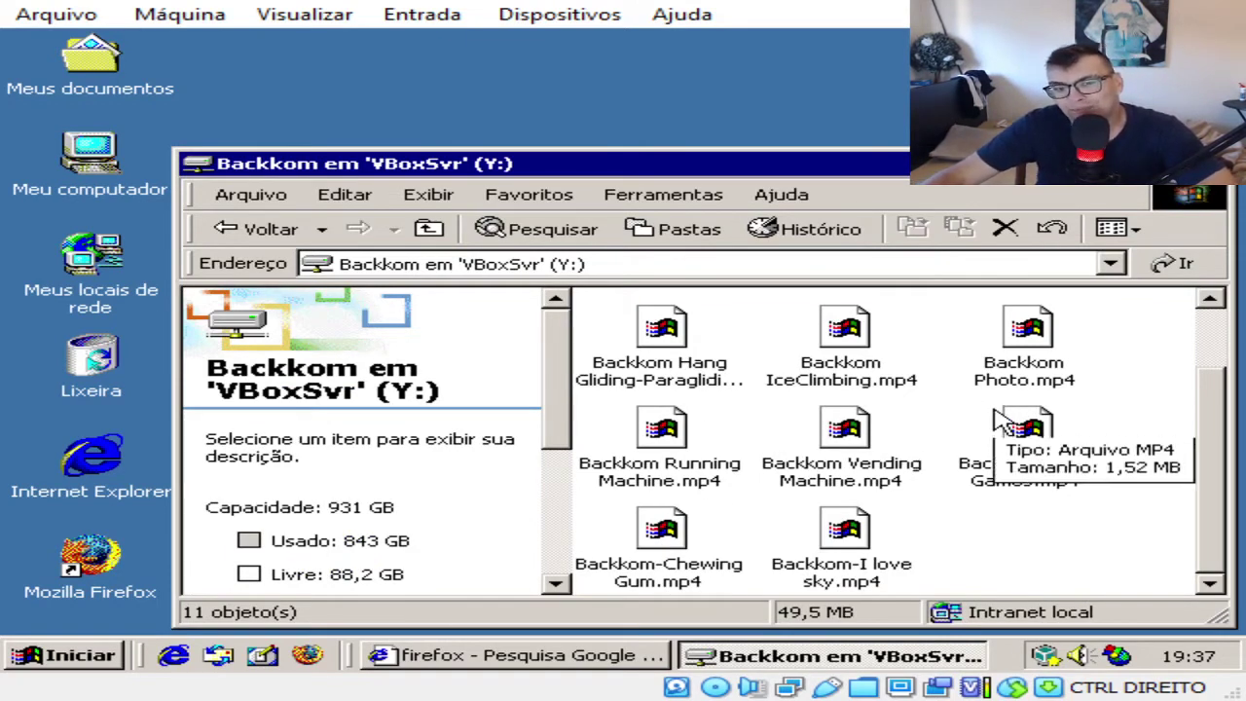
scroll(1071, 526, "up", 1)
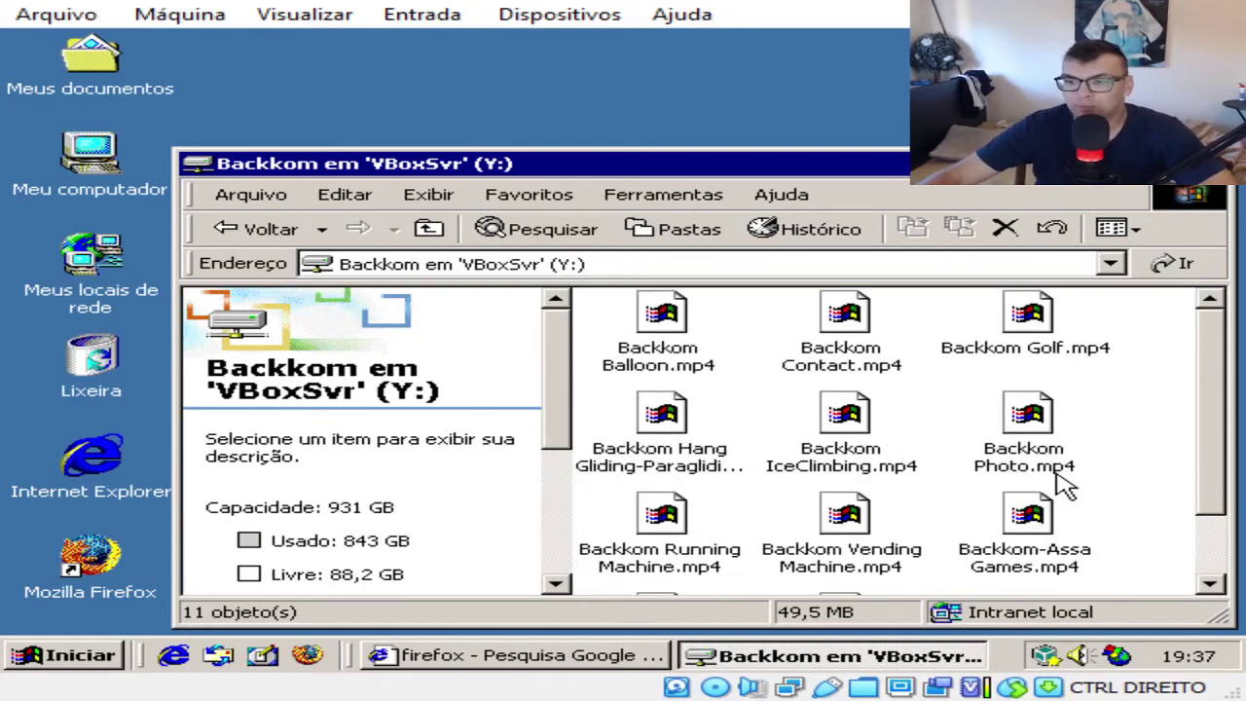
Step: Try to play Backkom Photo.mp4, choosing Windows Media Player as the default program for MP4 files, and close the player
double_click(1029, 419)
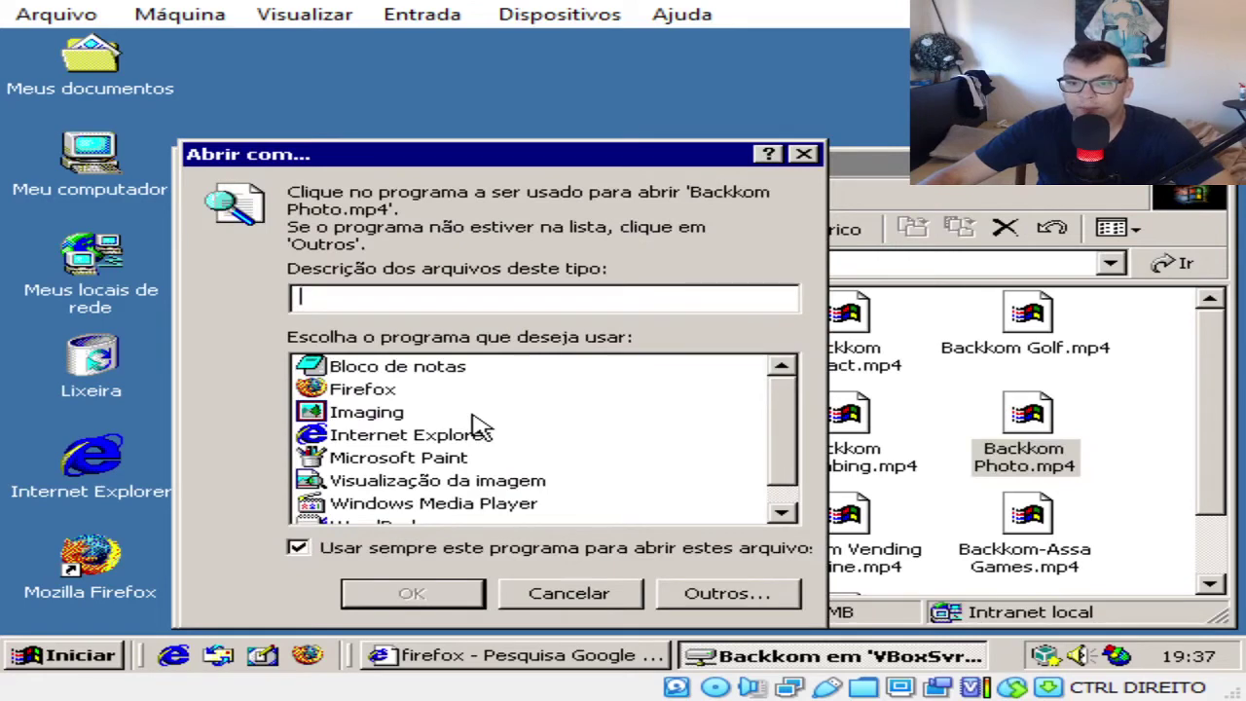
left_click(421, 506)
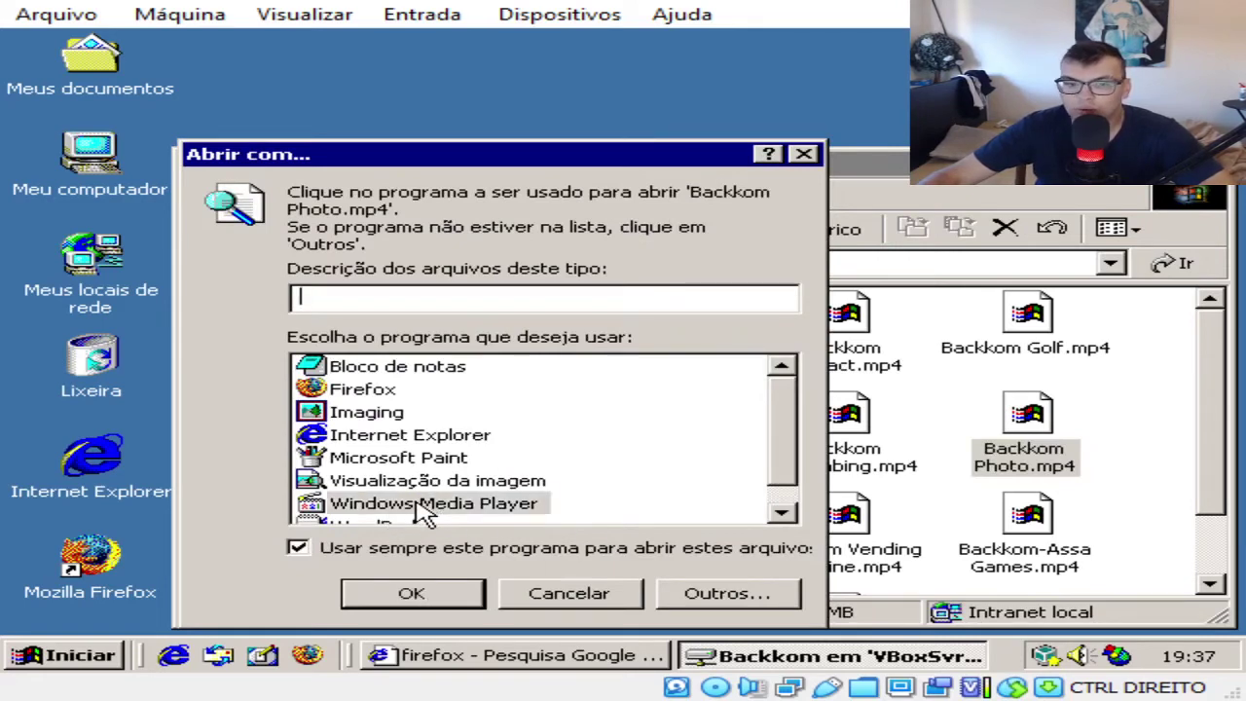
left_click(445, 590)
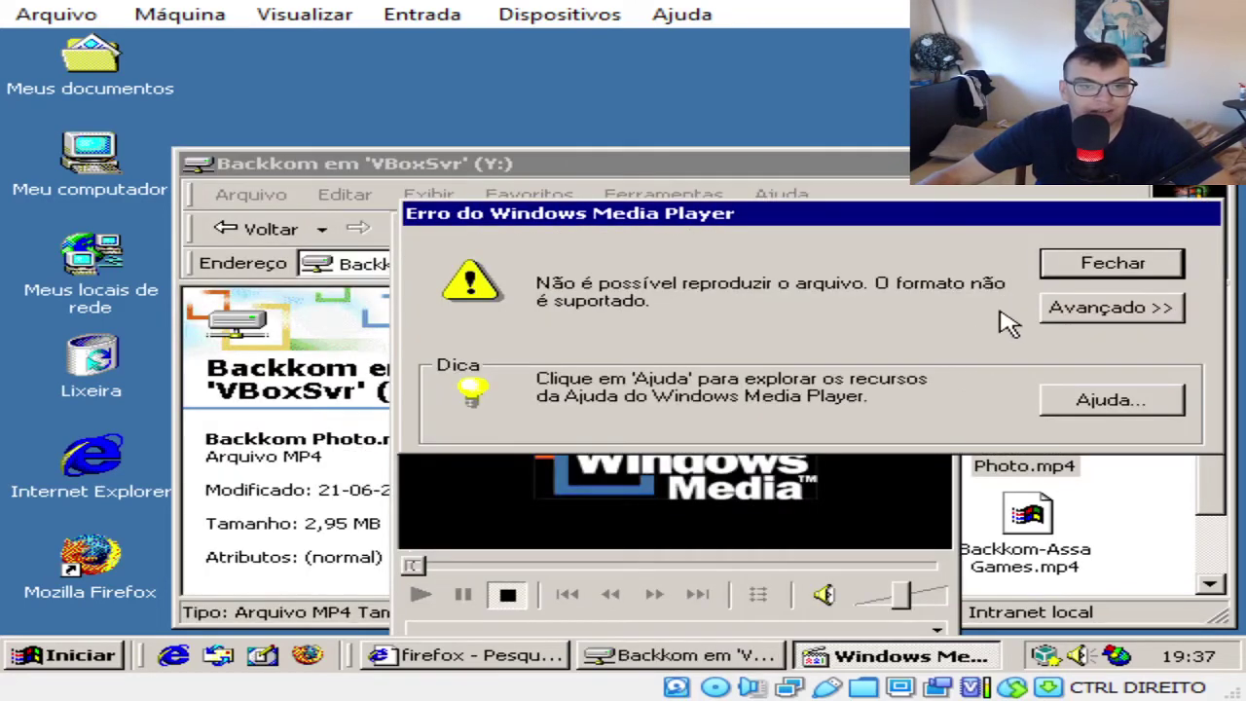
left_click_drag(631, 284, 975, 285)
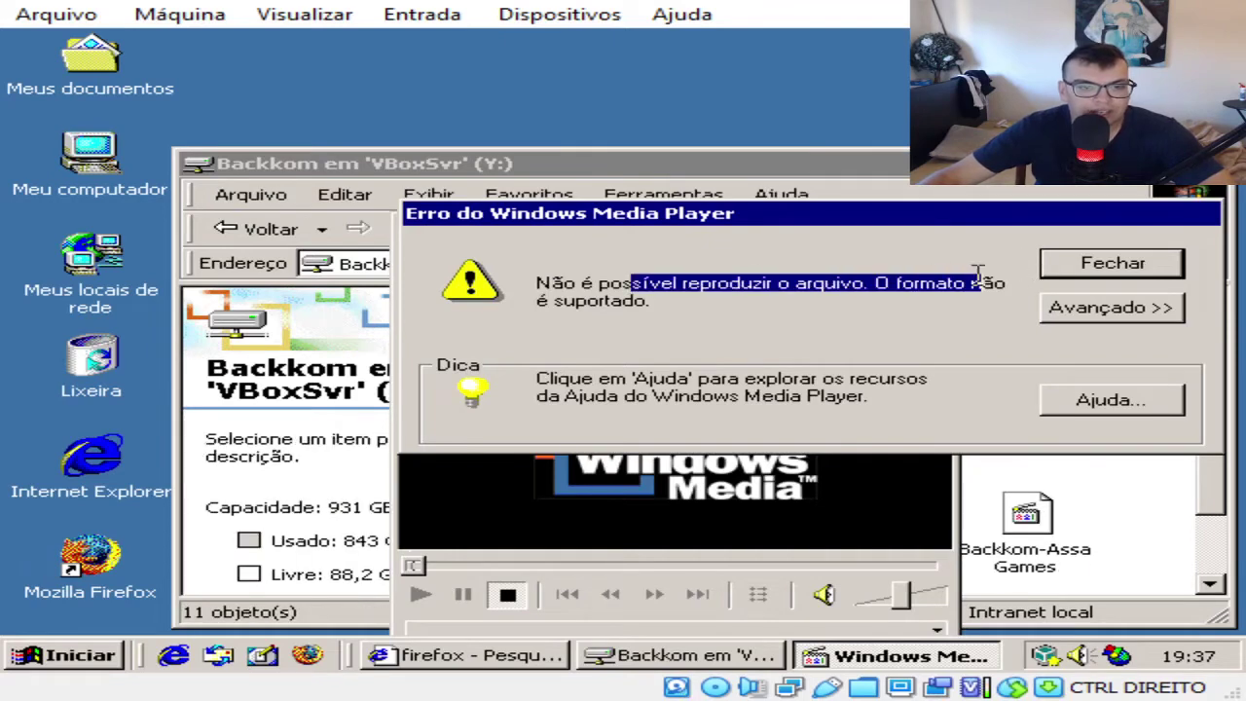
left_click(1113, 263)
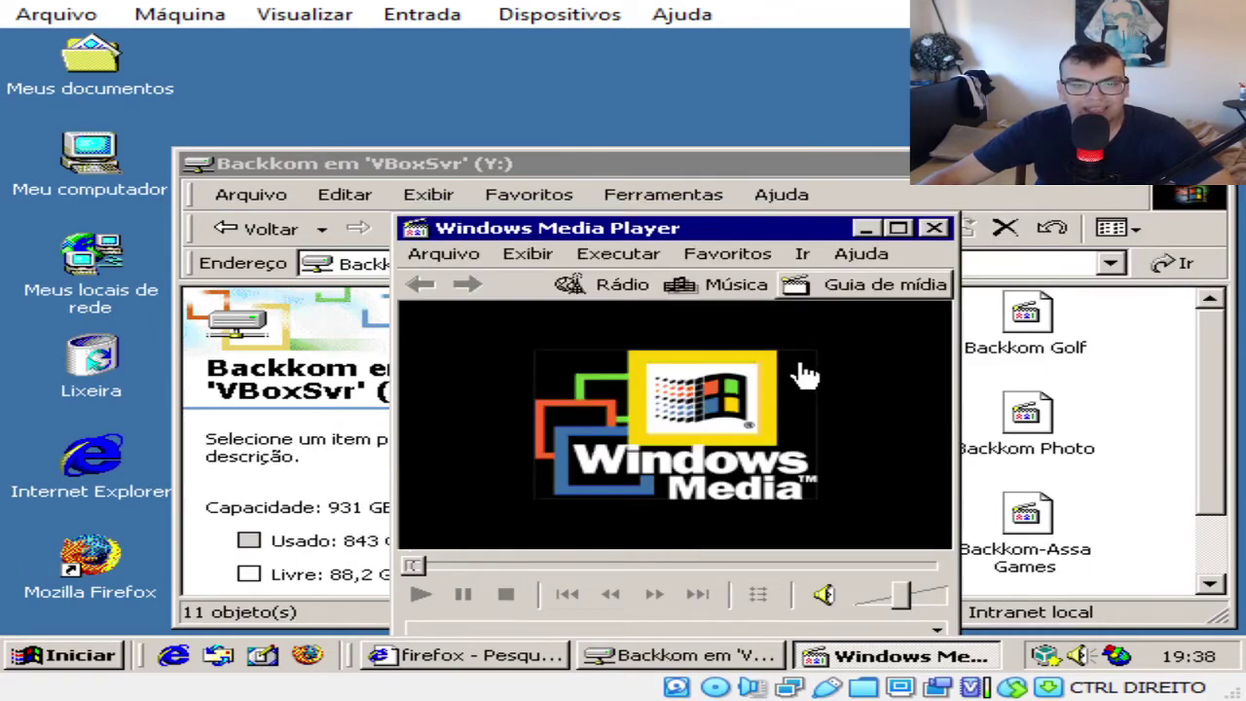
left_click(936, 229)
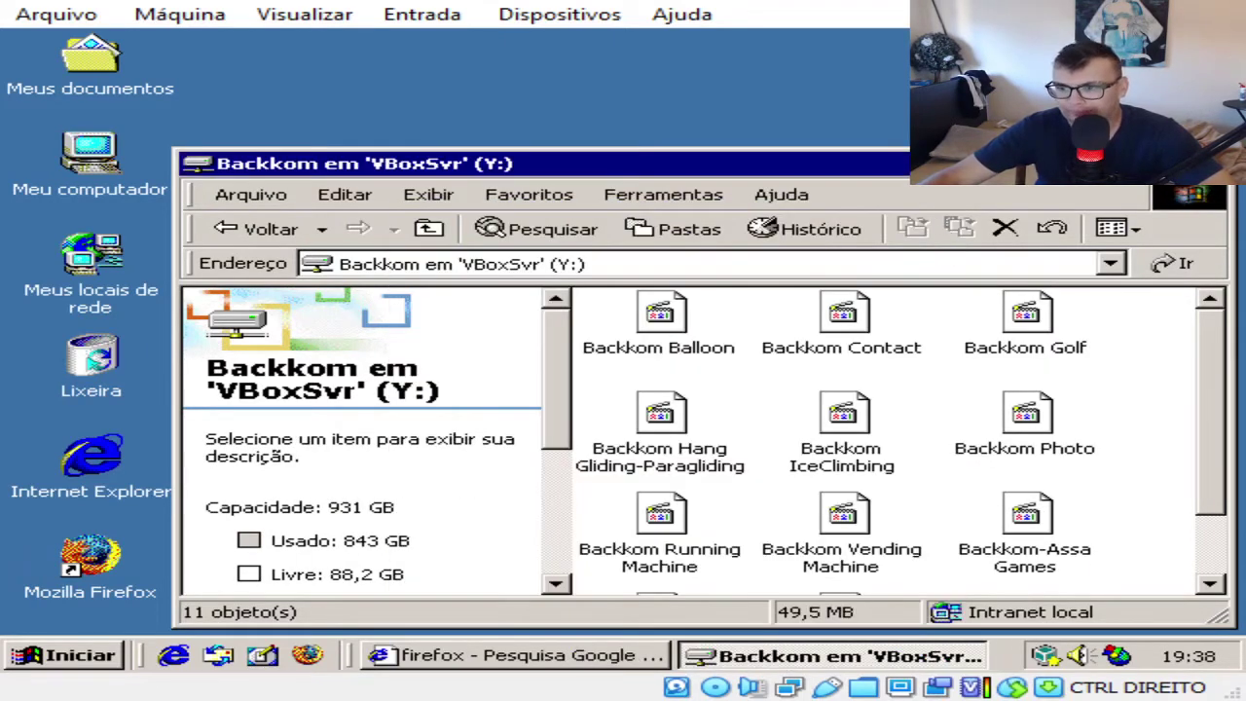
Step: Try to play Backkom-I love sky, expand the error's advanced details, and close Windows Media Player
scroll(952, 487, "down", 1)
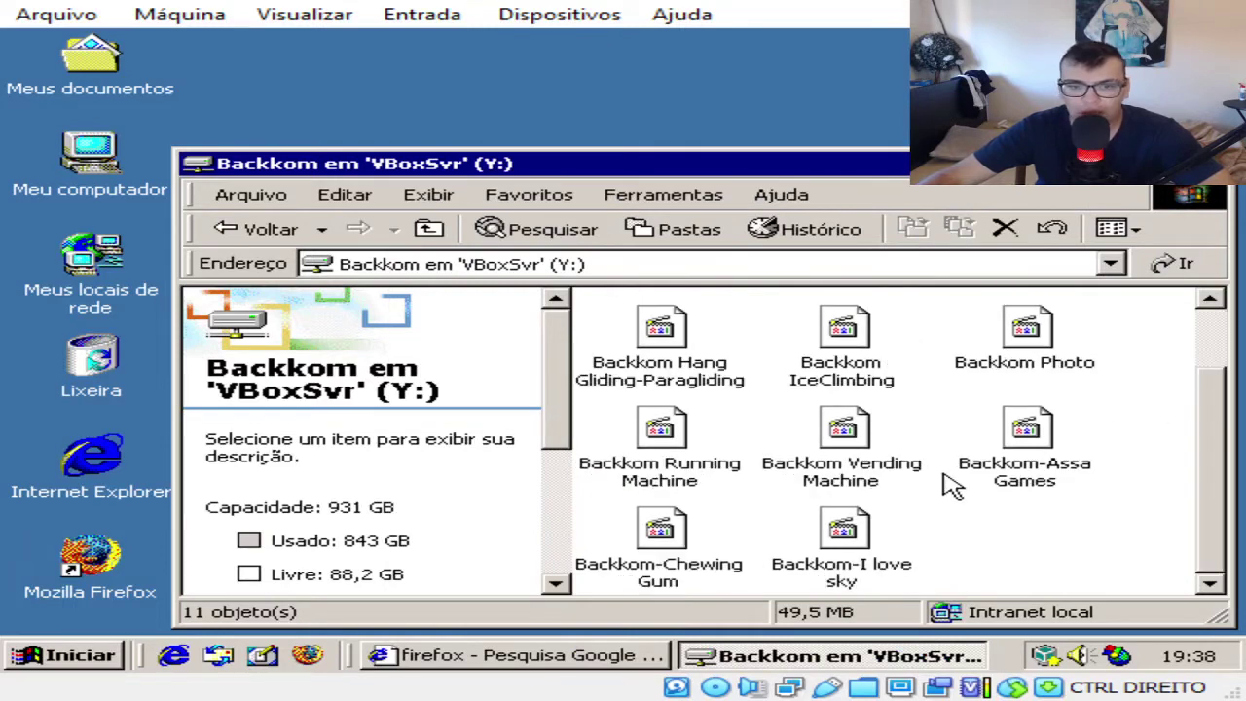
double_click(845, 562)
left_click(1098, 310)
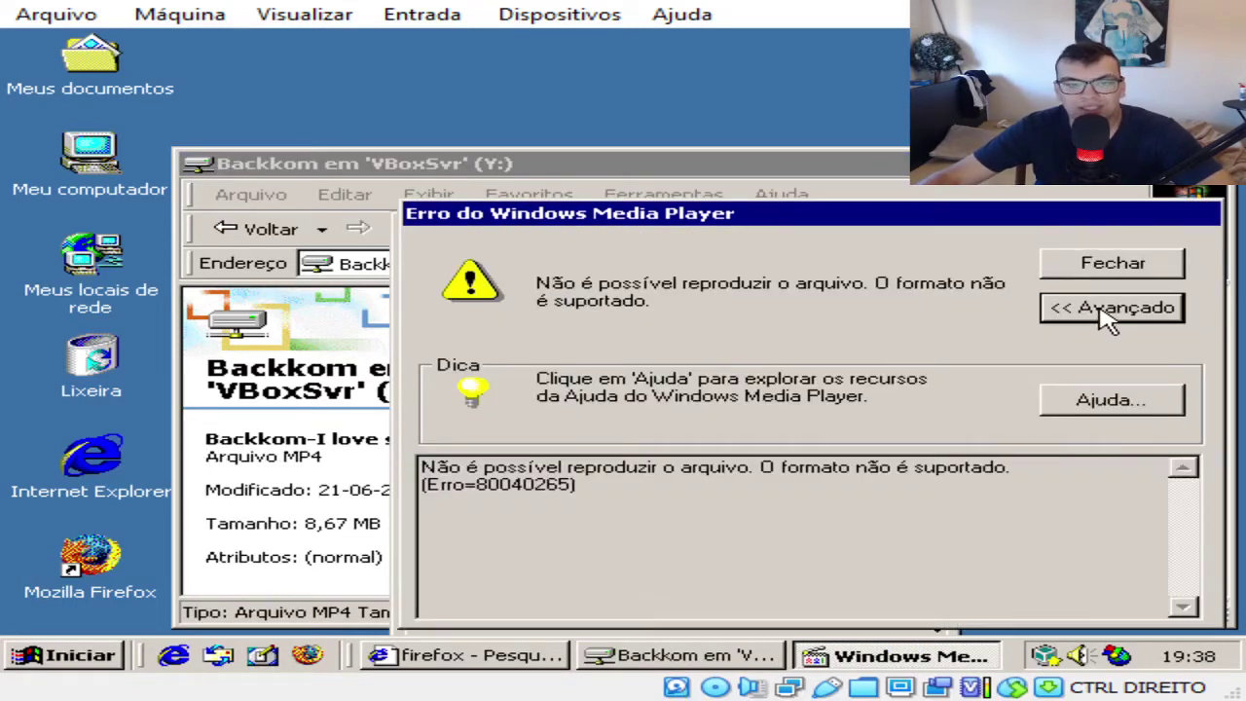
left_click(1119, 265)
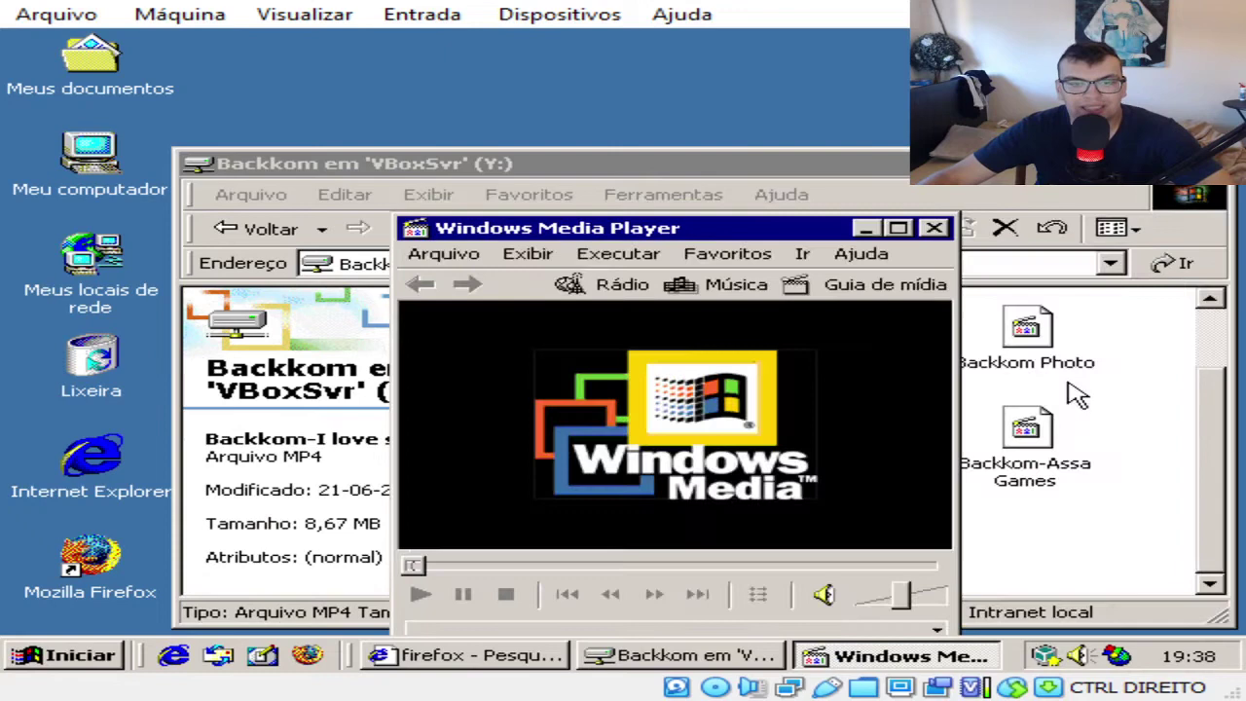
left_click(933, 228)
Step: Check the file type in the properties of Backkom-Assa Games and close them without changes
right_click(1030, 432)
left_click(1149, 414)
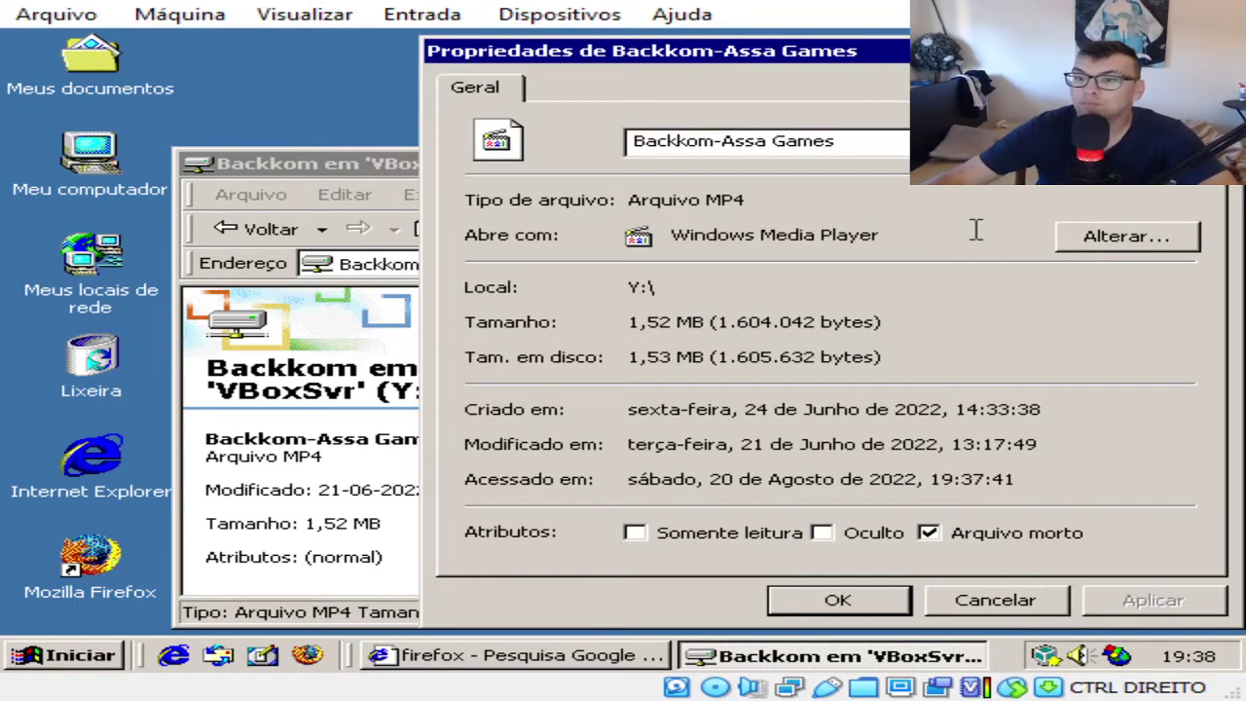
left_click_drag(765, 207, 737, 216)
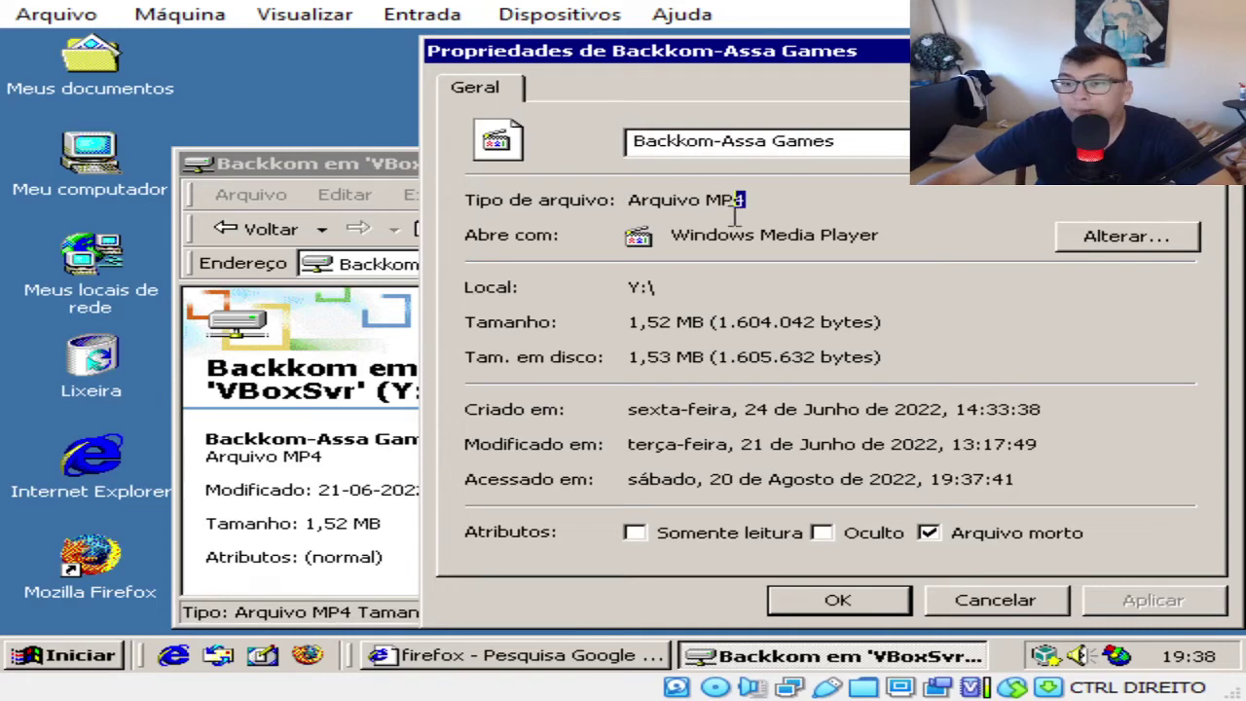
left_click(1020, 605)
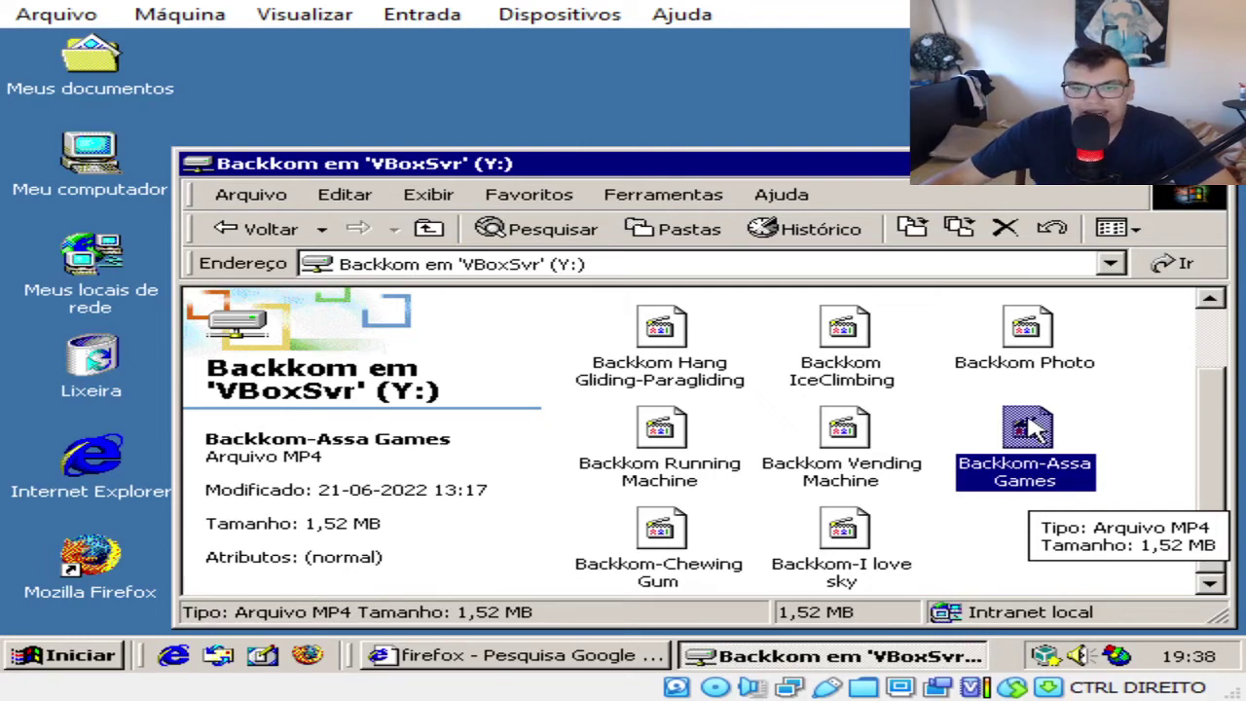
Step: Try to play Backkom Contact in Windows Media Player, dismiss the error and close the player
mouse_move(1099, 537)
left_mouse_down()
mouse_move(870, 418)
mouse_move(1104, 520)
left_mouse_up()
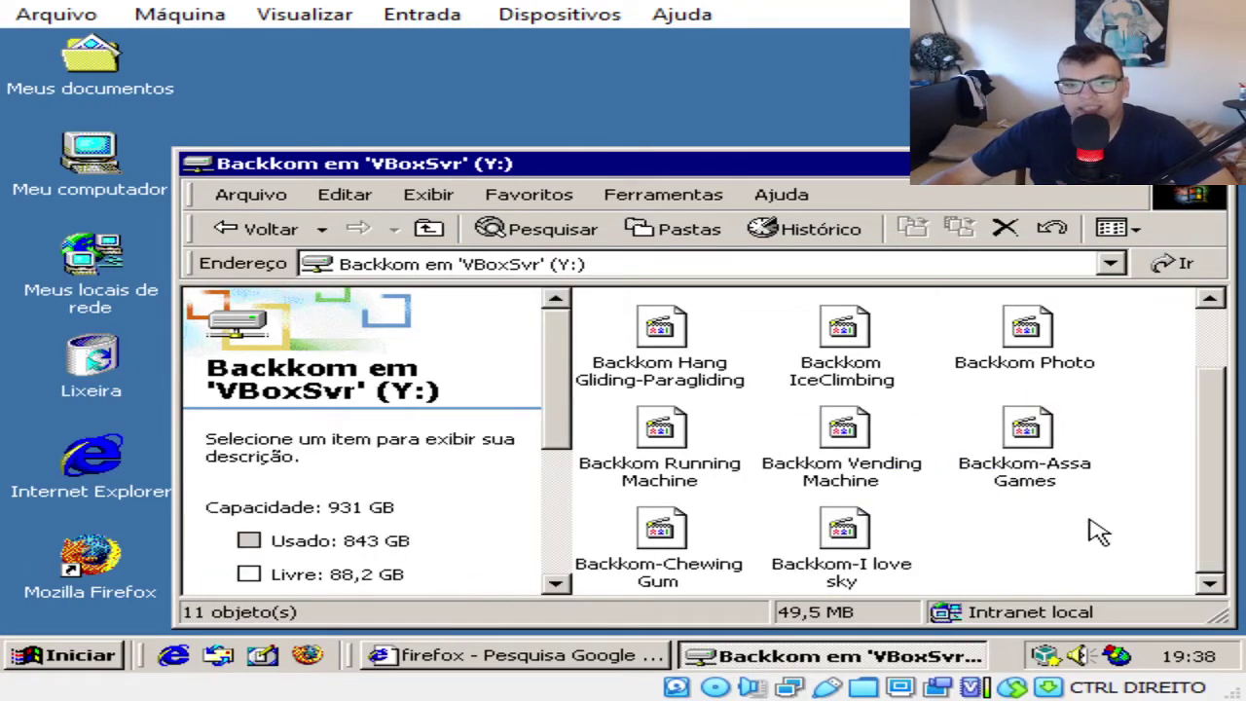
scroll(692, 409, "up", 1)
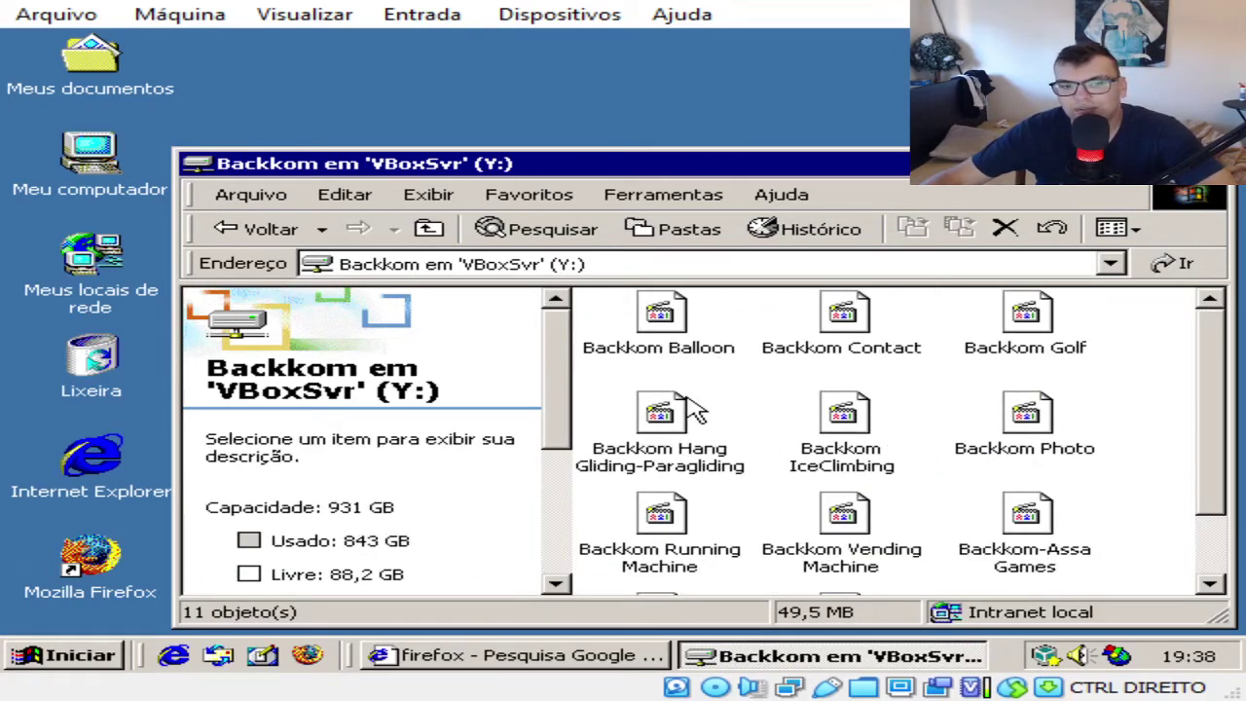
double_click(844, 327)
left_click(1124, 278)
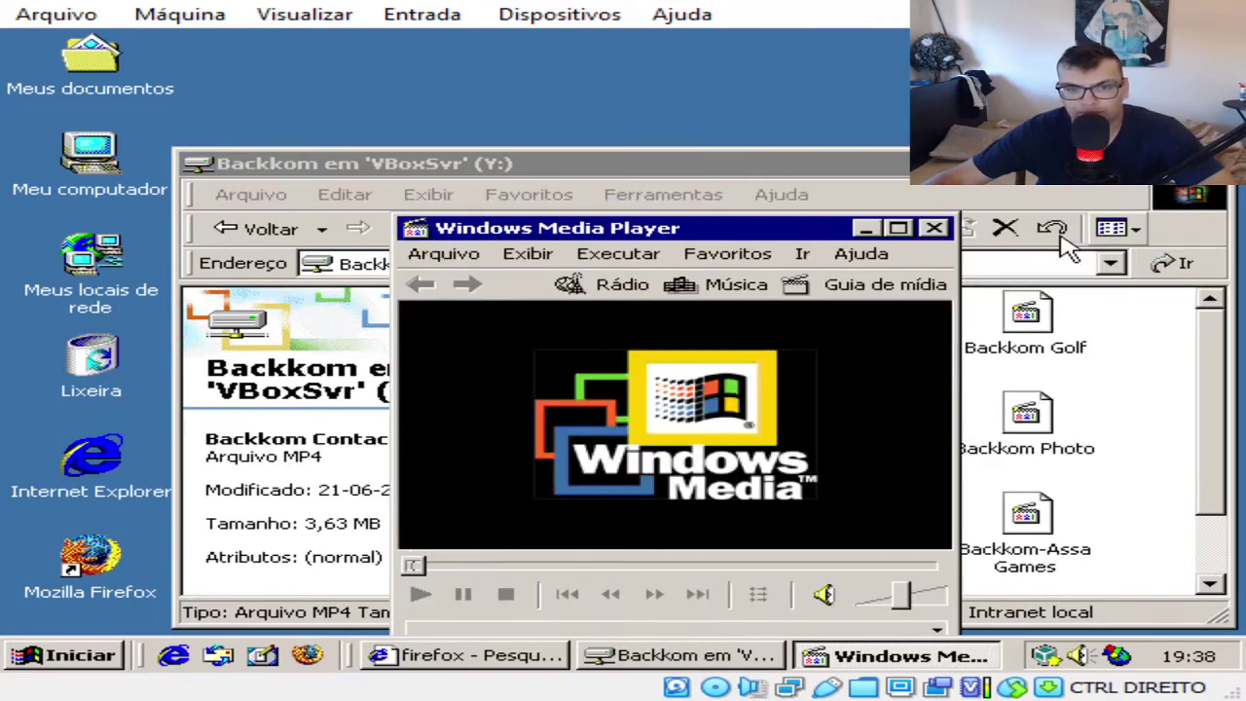
left_click(934, 230)
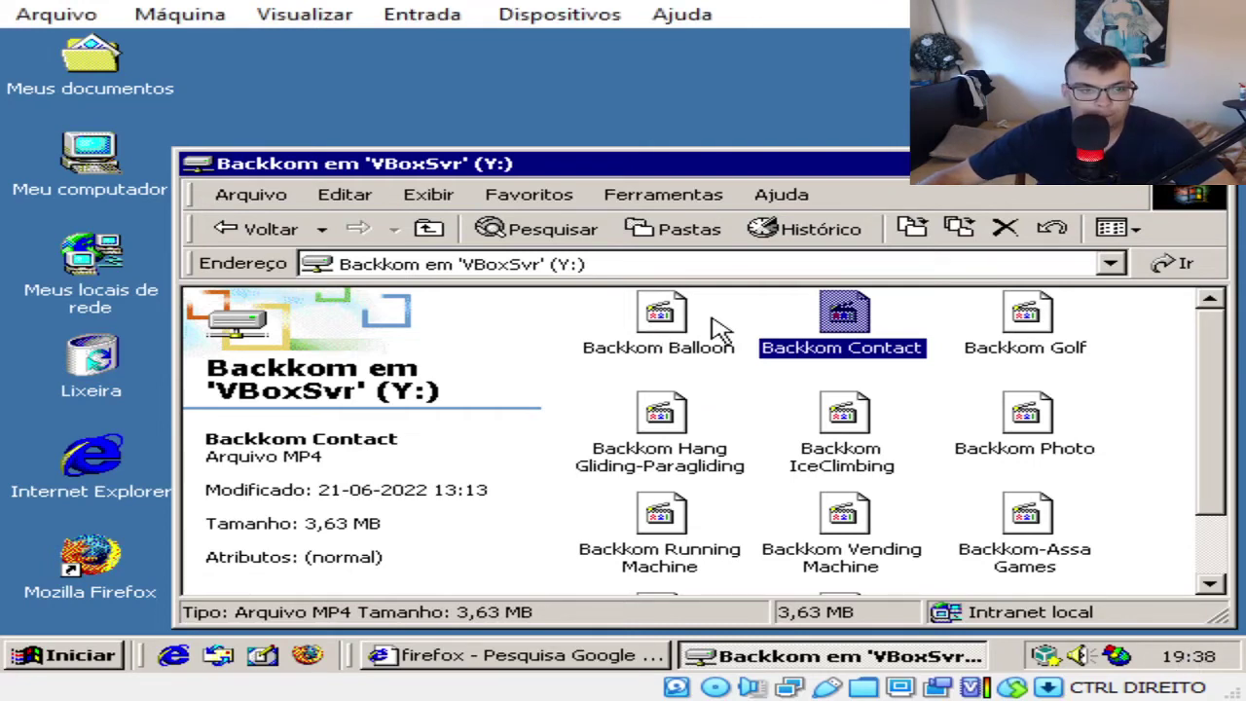
Step: Open the Vlc shared drive (X:) from My Computer and try to run the vlc-3.0.16-win32 installer, dismissing the error
double_click(97, 151)
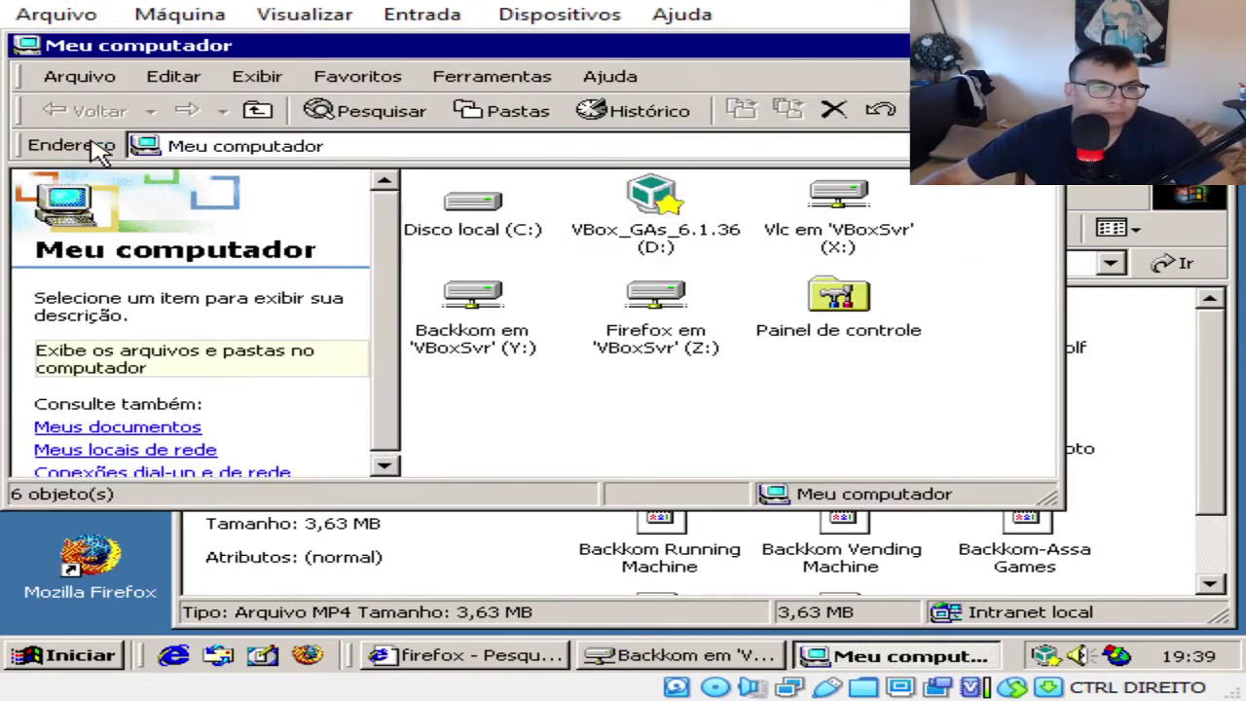
double_click(816, 206)
left_click(631, 206)
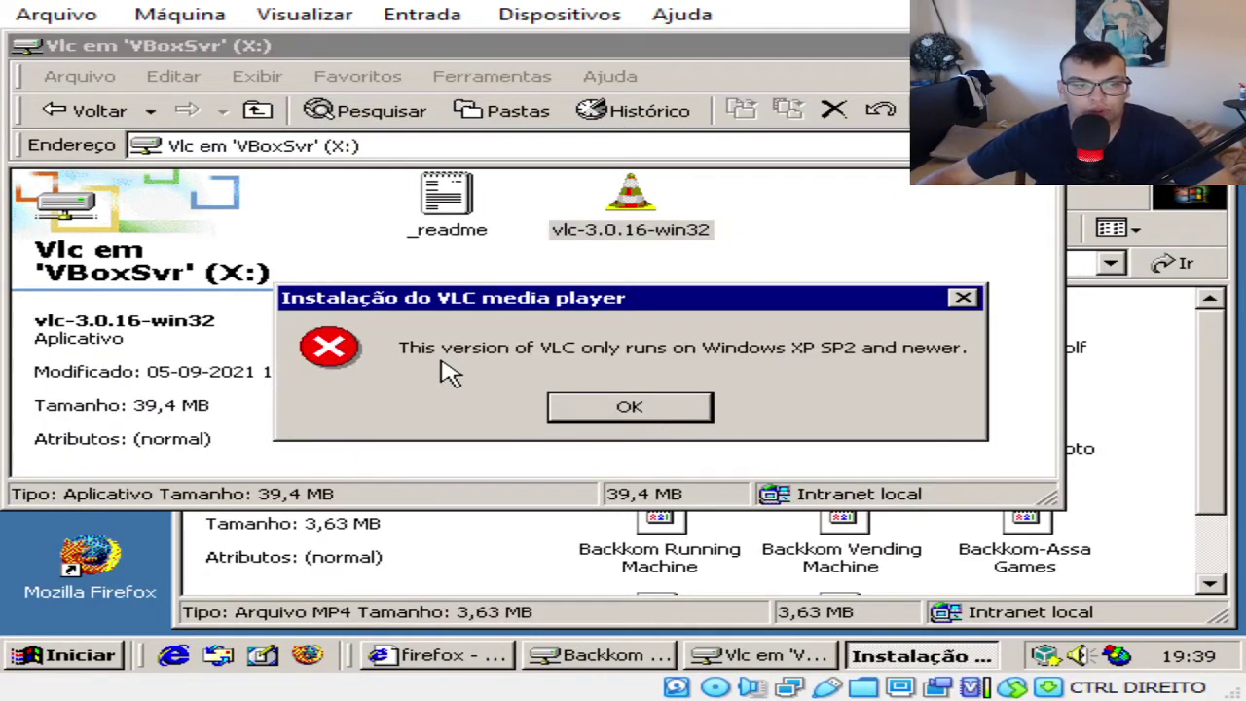
left_click(633, 414)
Step: Launch Firefox, dismiss the encryption alert and go to google.pt
left_click(310, 656)
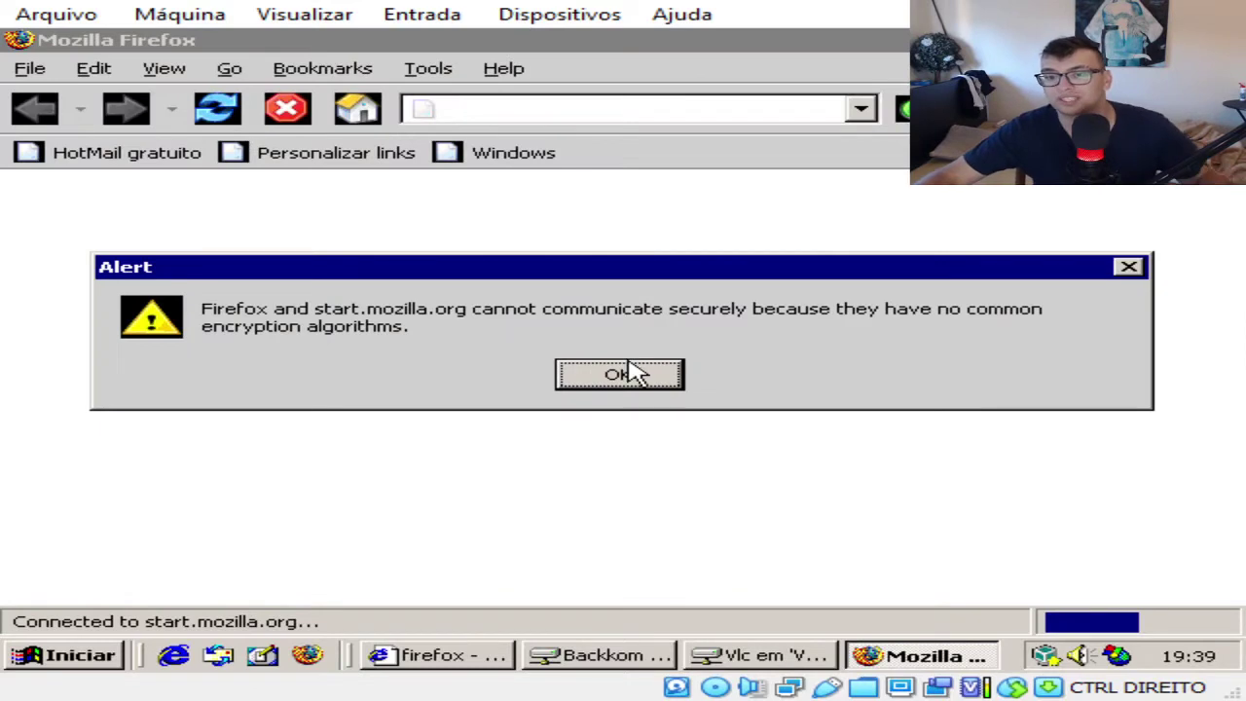
left_click(629, 368)
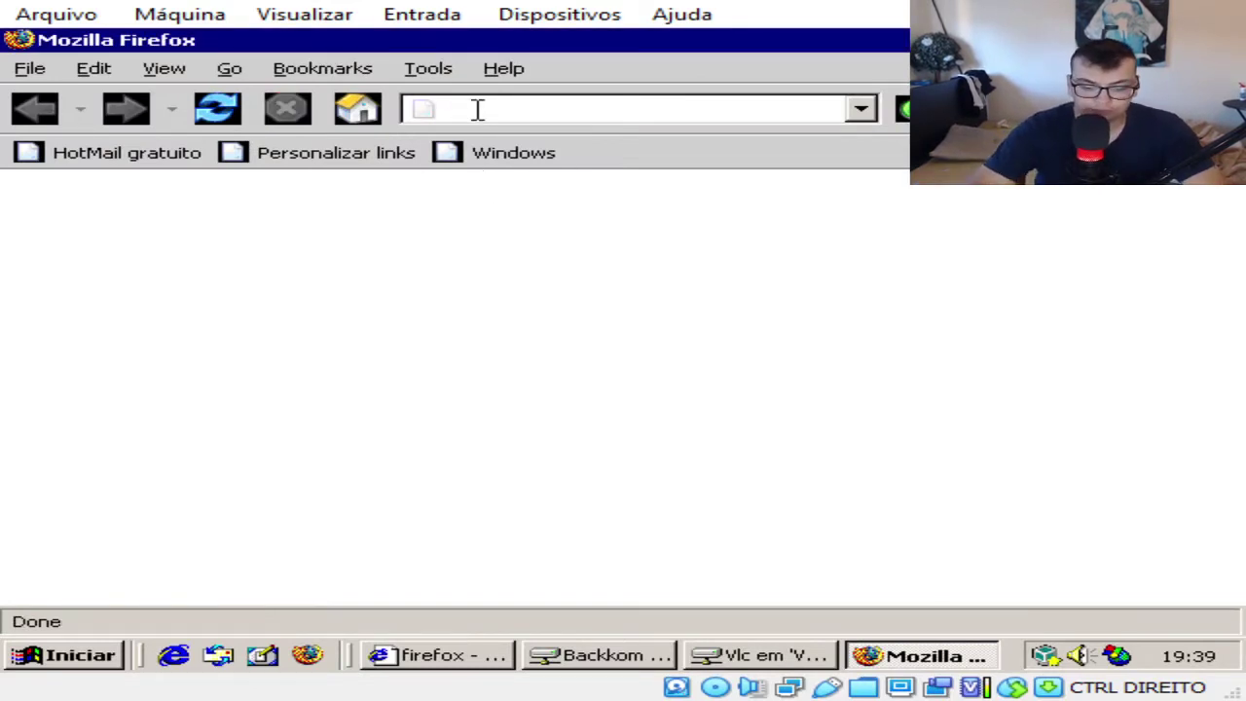
type("google")
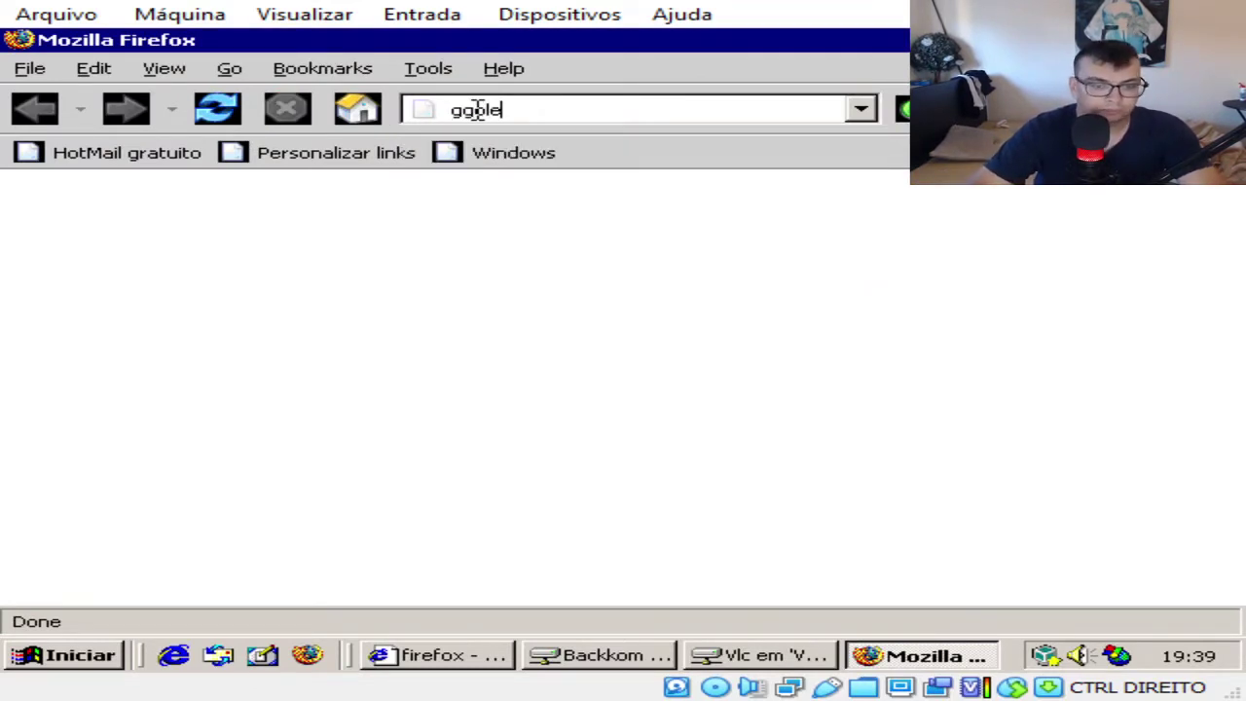
type("pt")
key("Return")
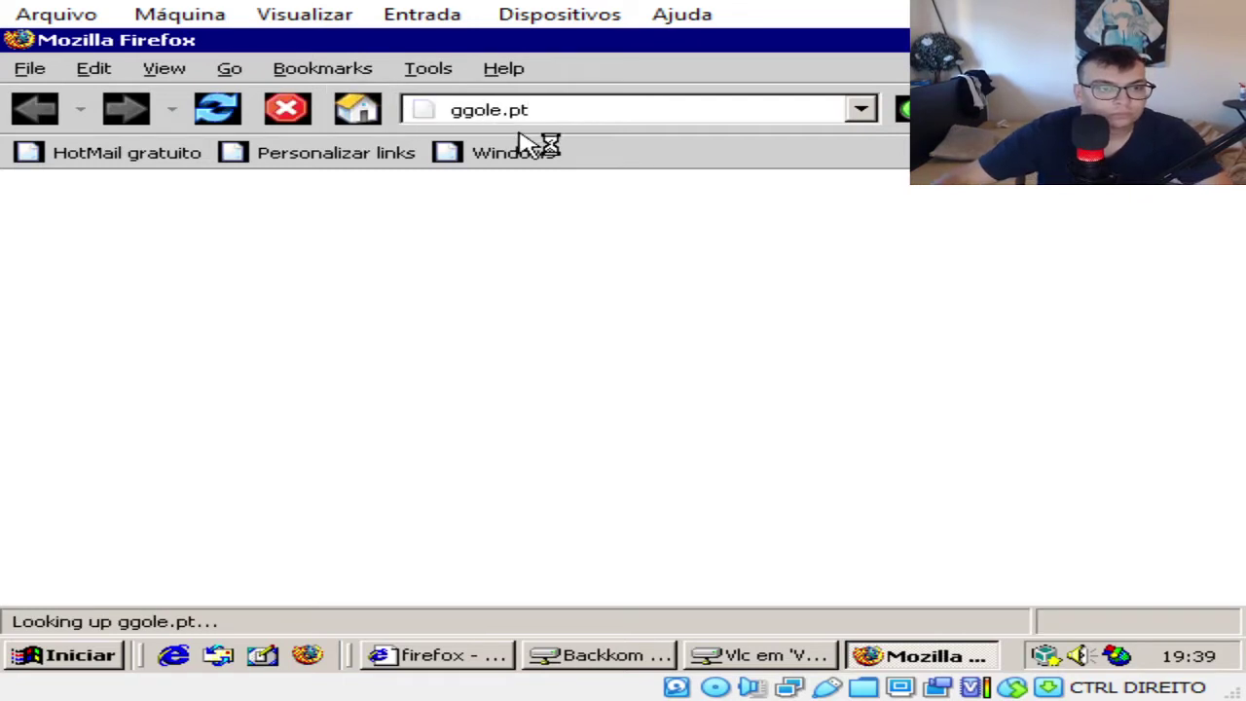
left_click(481, 110)
type("goo")
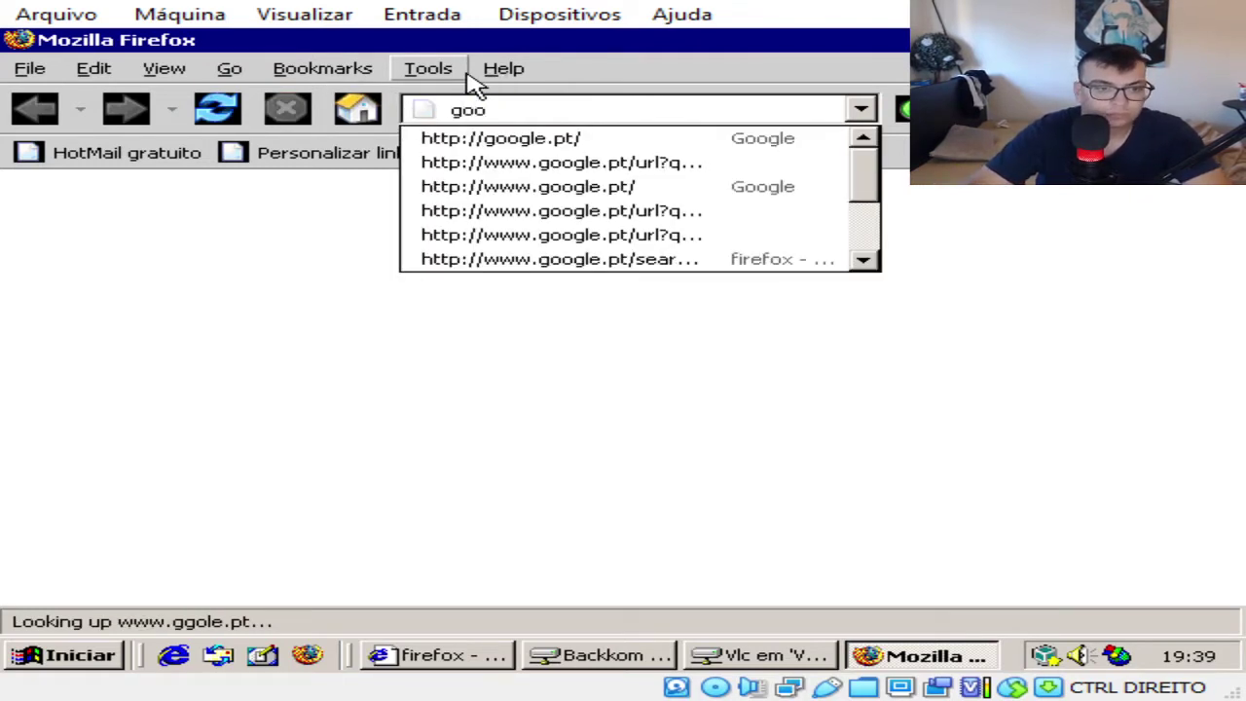
type("gle.pt")
key("Return")
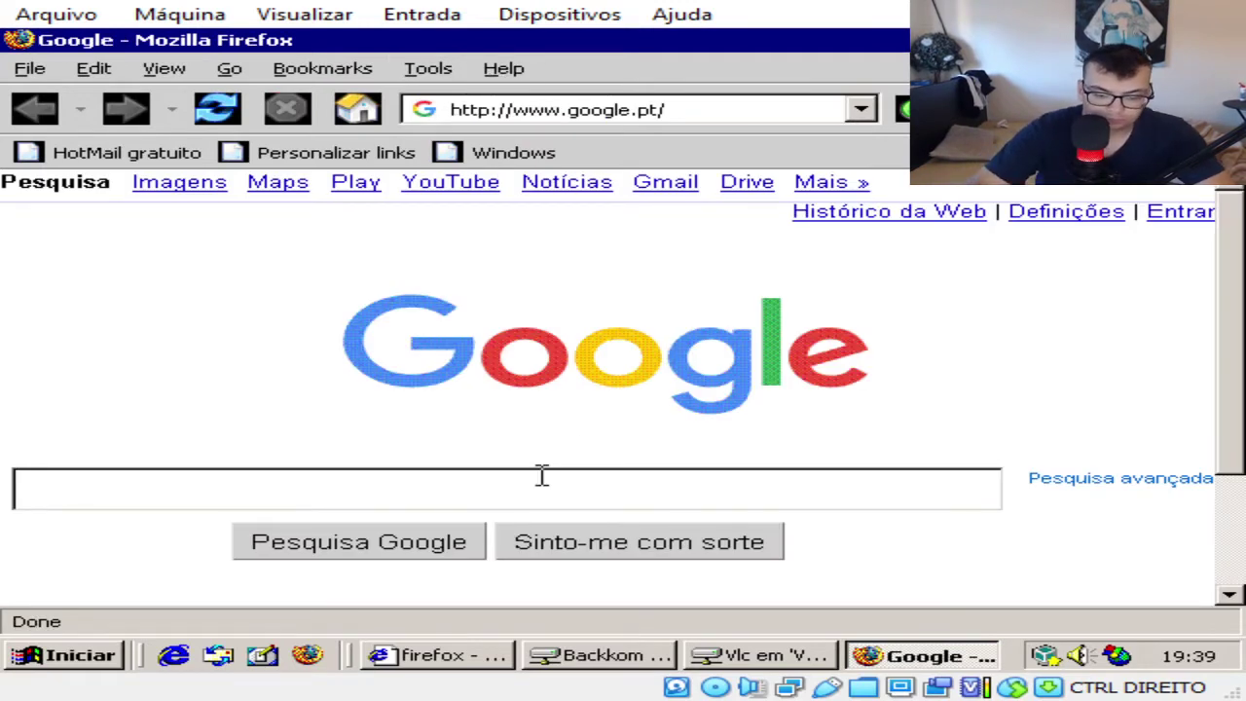
Step: Search Google for "vlc windows 2000" and accept the edgestatic.com certificate temporarily for this session
type("vlc wui")
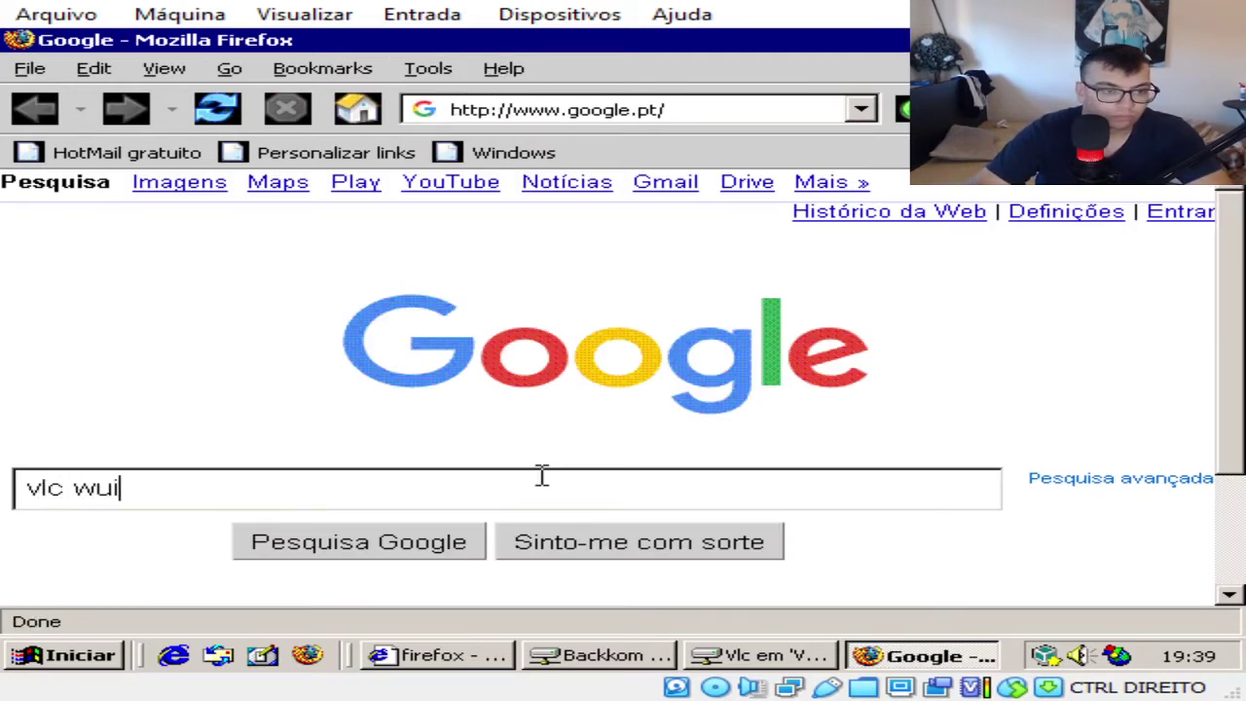
type("ibnd")
key("BackSpace")
key("BackSpace")
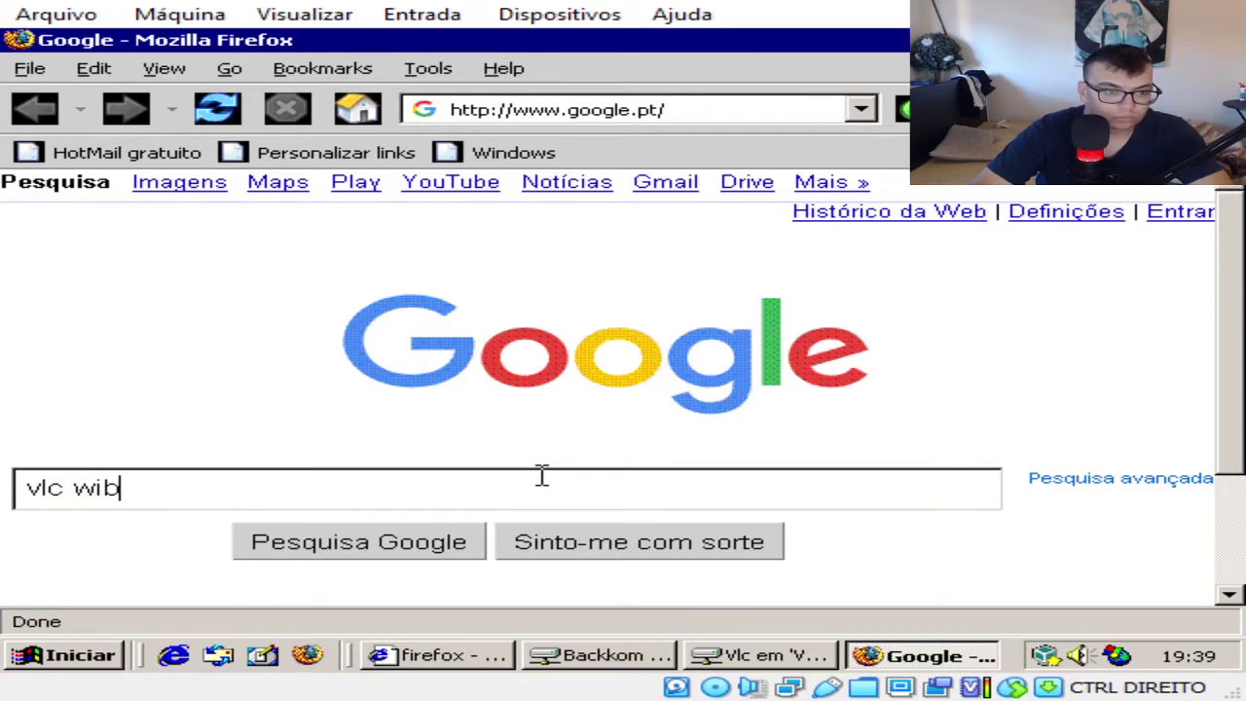
type("dows ")
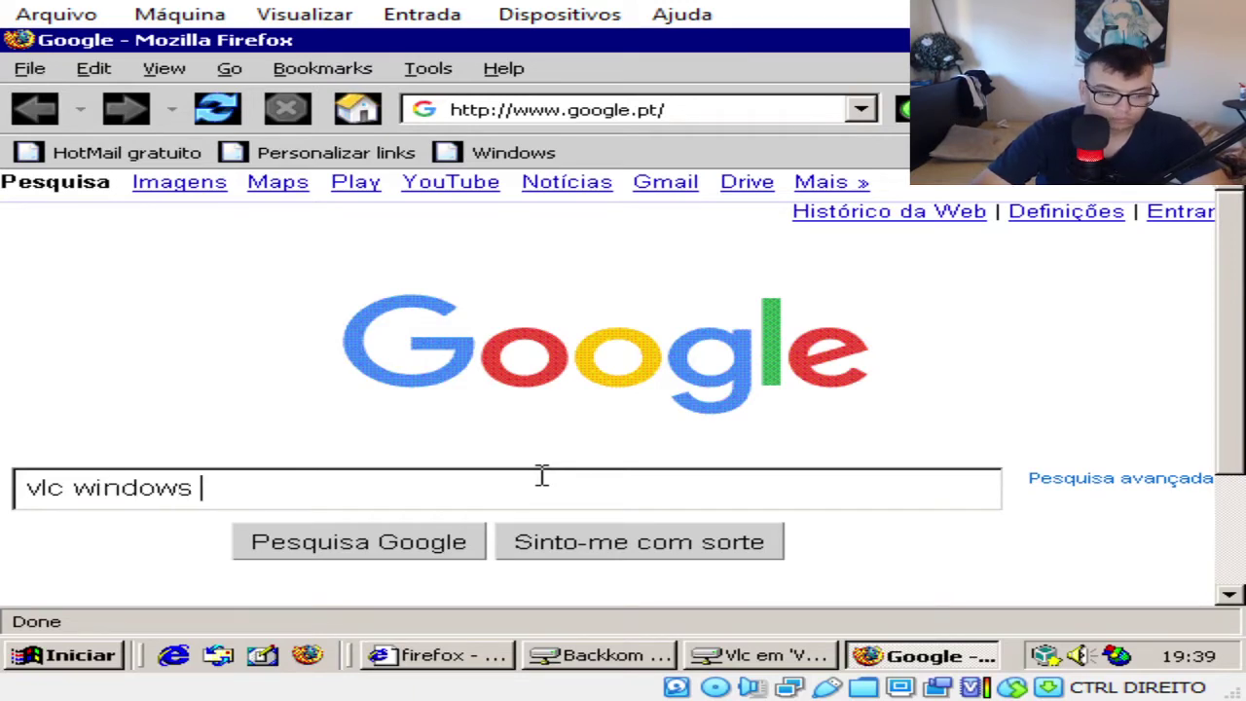
type("2000")
key("Return")
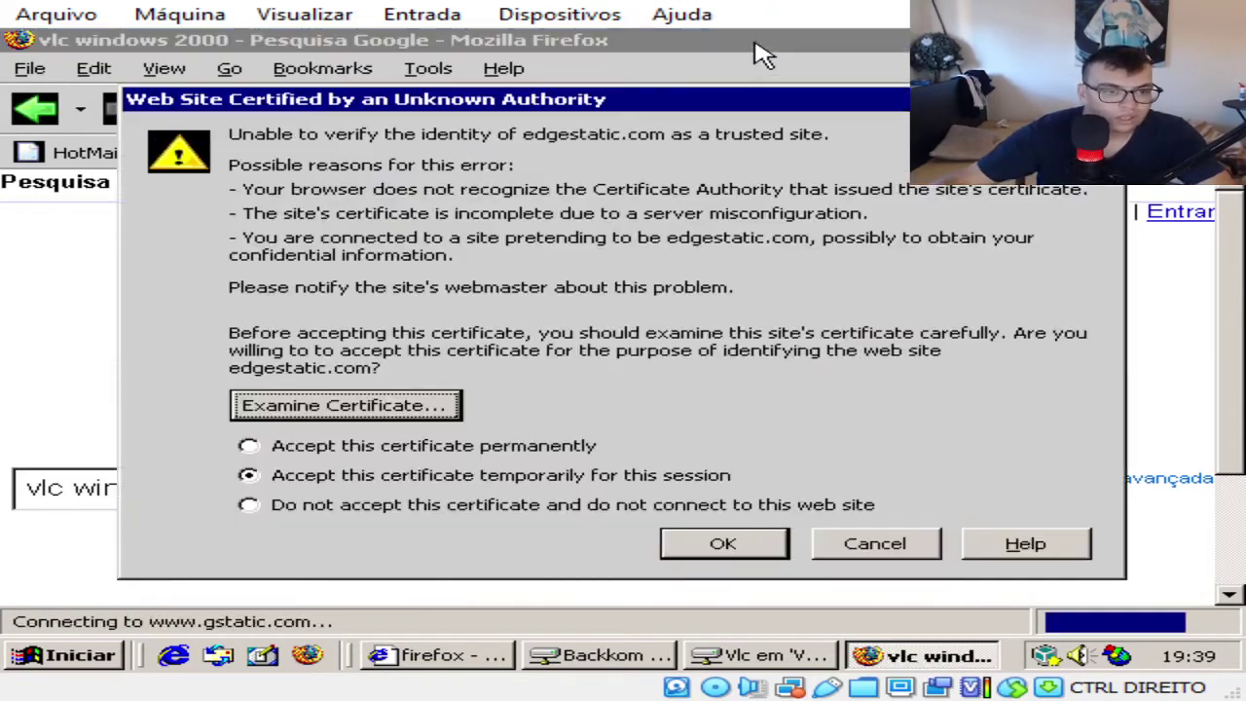
left_click(511, 458)
left_click(709, 546)
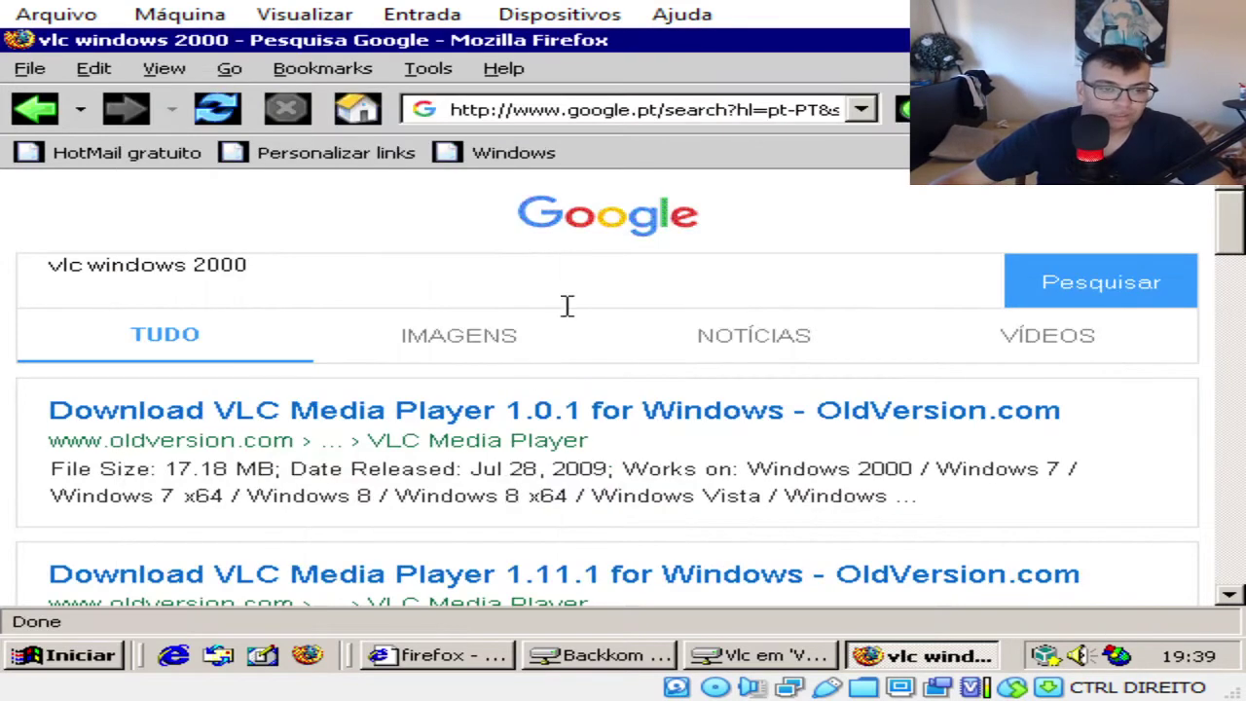
Step: Open the OldVersion.com result for VLC Media Player 1.0.1 in a new tab, return to the results and open the 1.11.1 one
middle_click(594, 413)
left_click(709, 192)
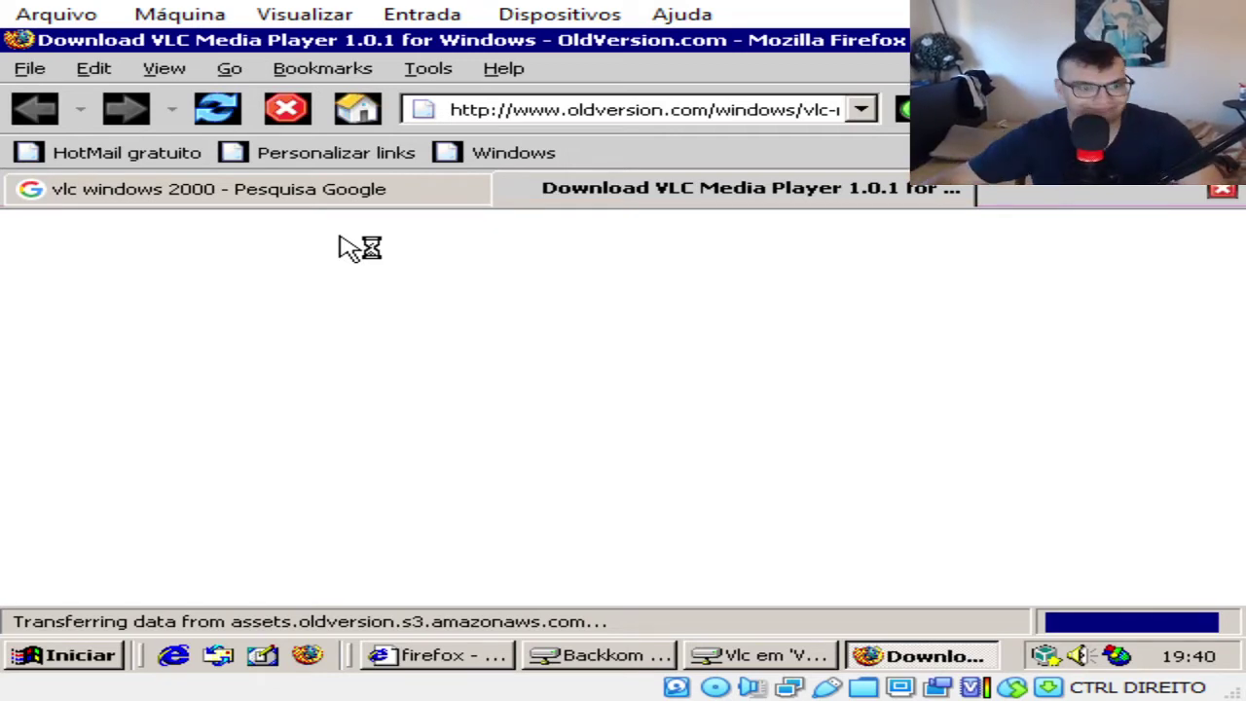
left_click(662, 107)
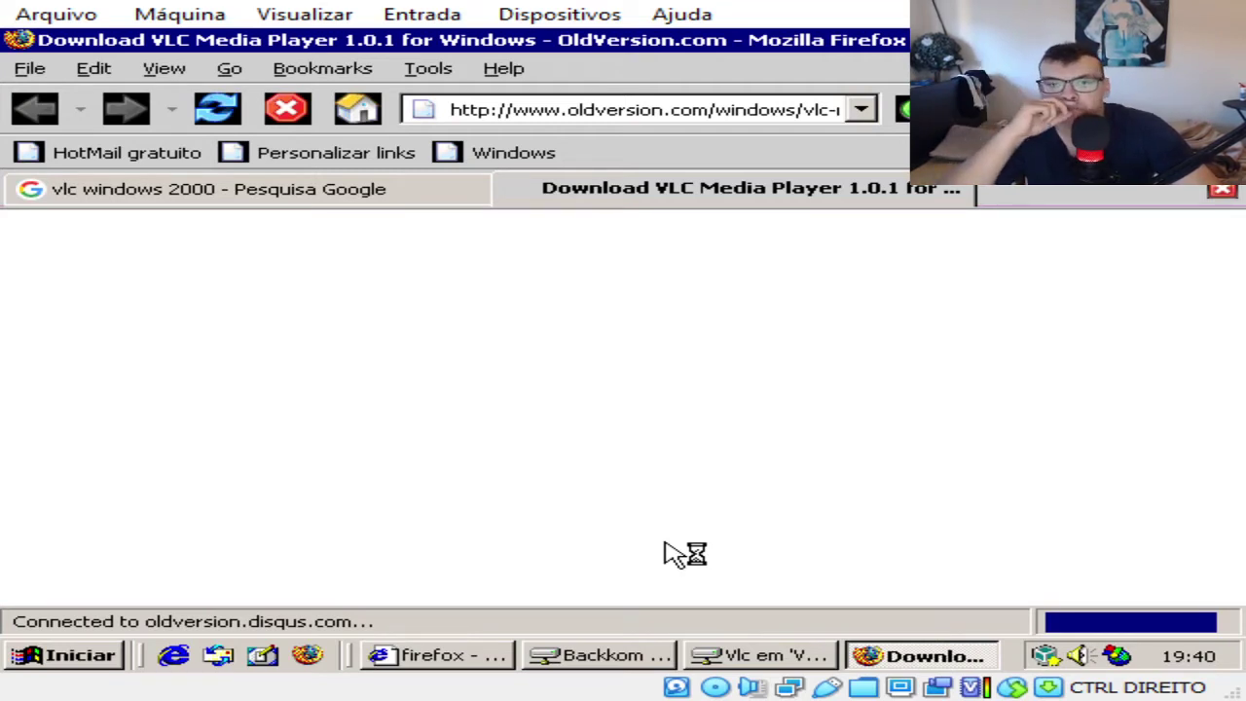
left_click(214, 191)
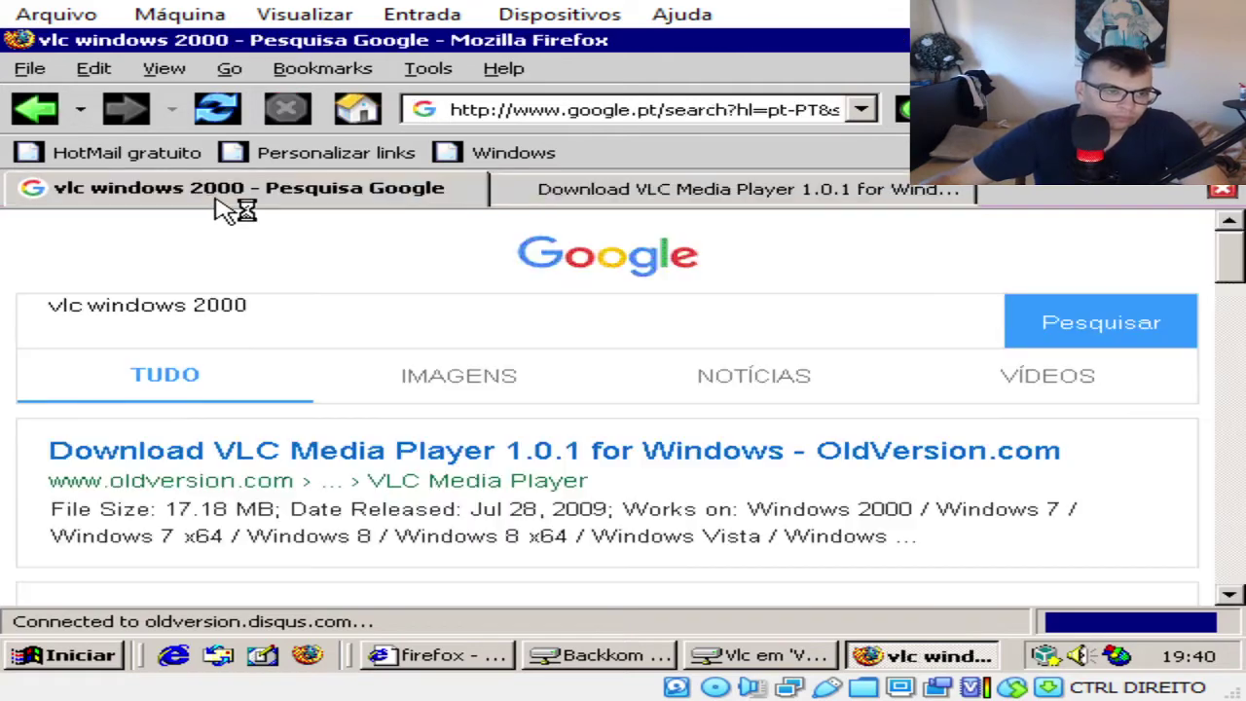
scroll(513, 347, "down", 3)
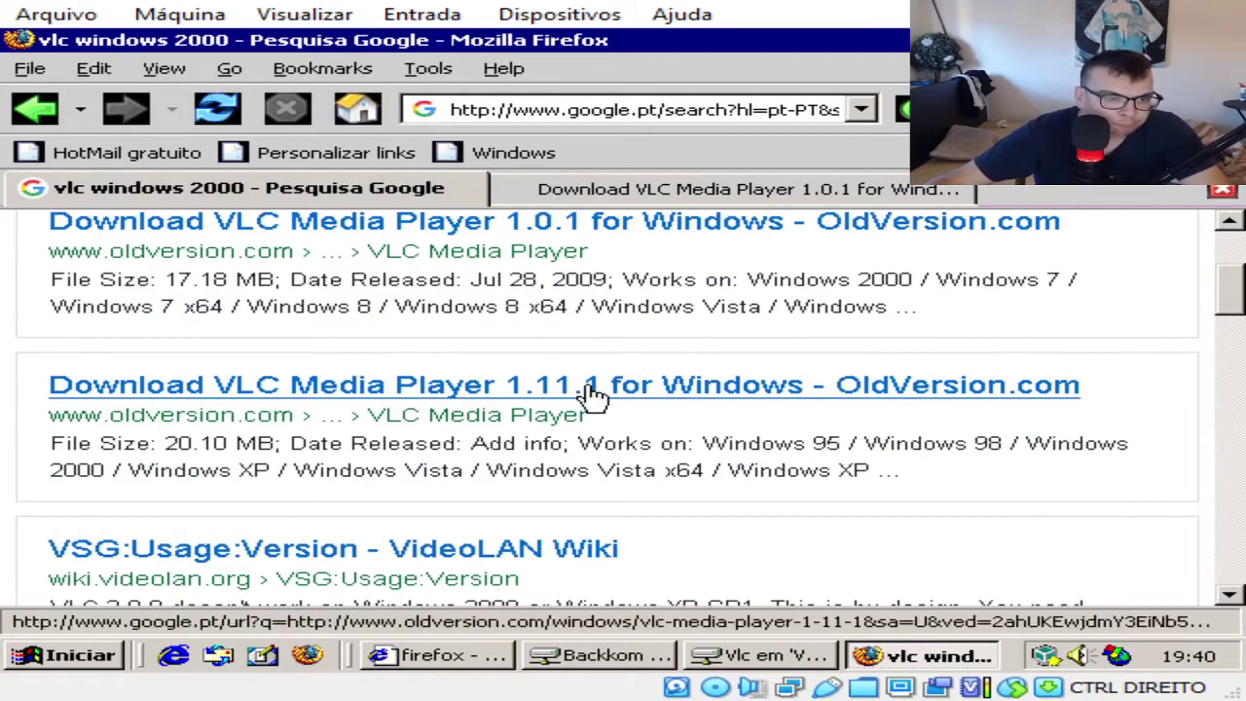
left_click_drag(553, 394, 789, 201)
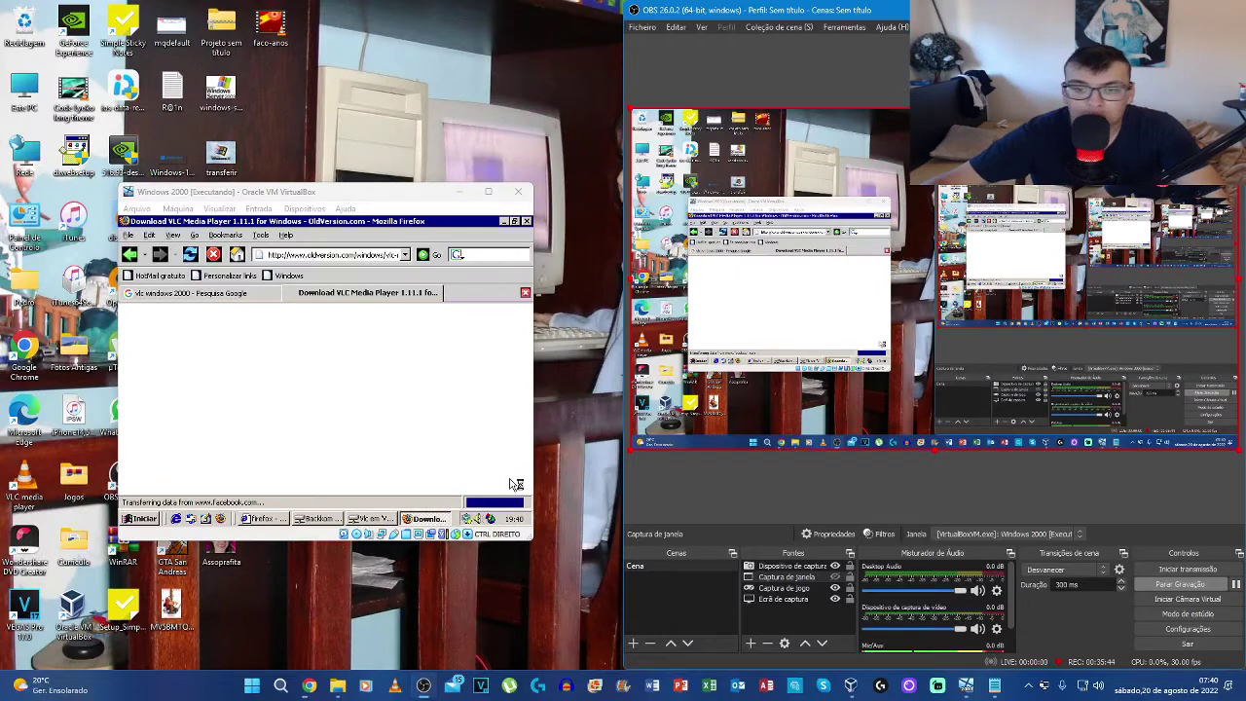
Step: Switch to Chrome on the host computer and search for "vlc windows 2000" in a new tab
left_click(308, 687)
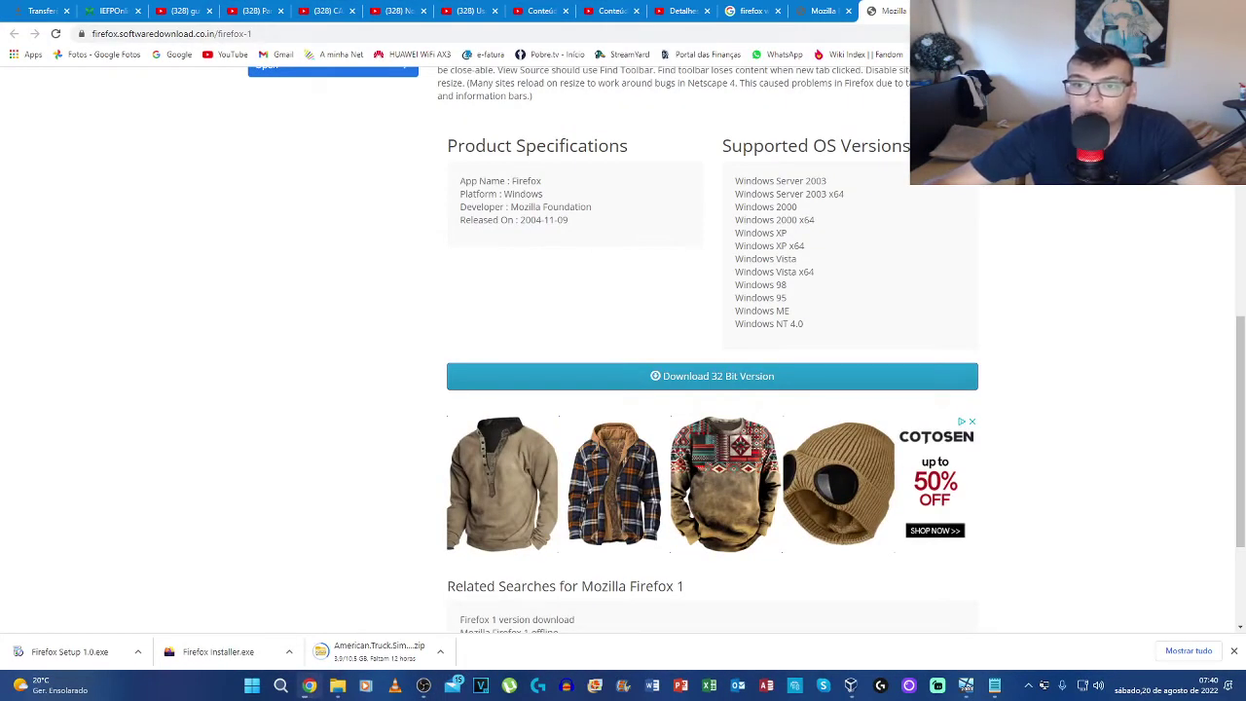
key("ctrl+t")
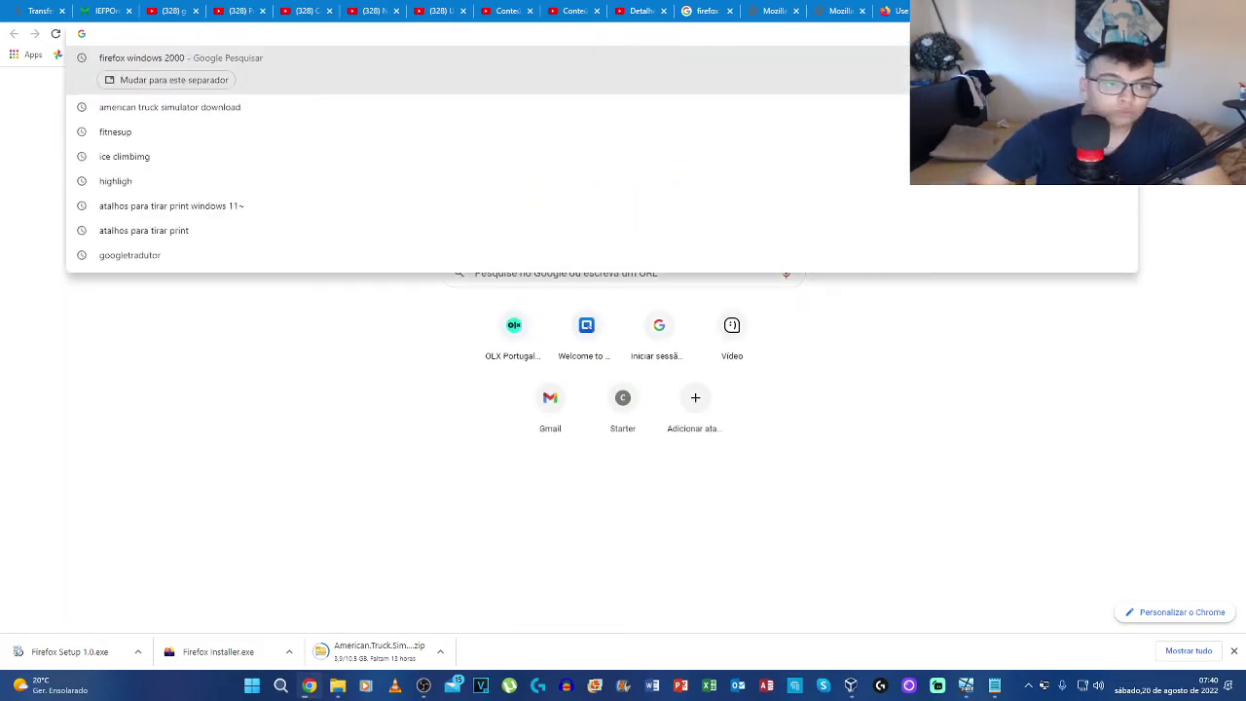
type("vlc w")
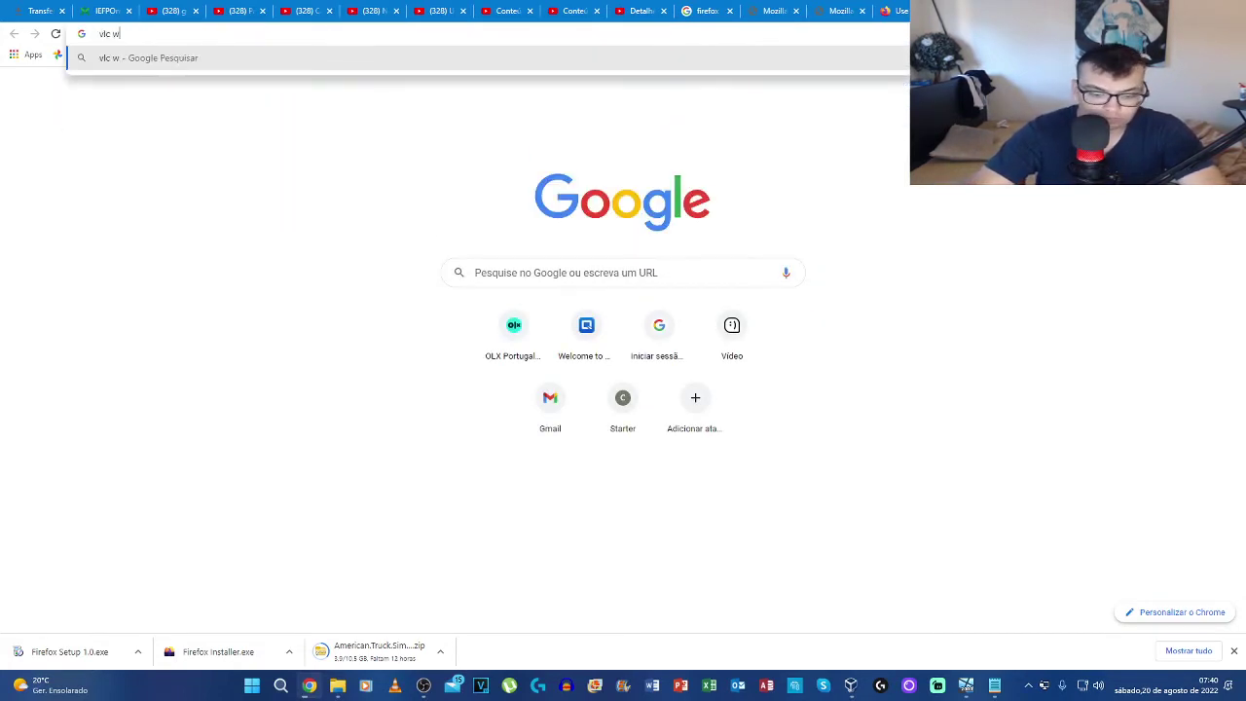
type("ind")
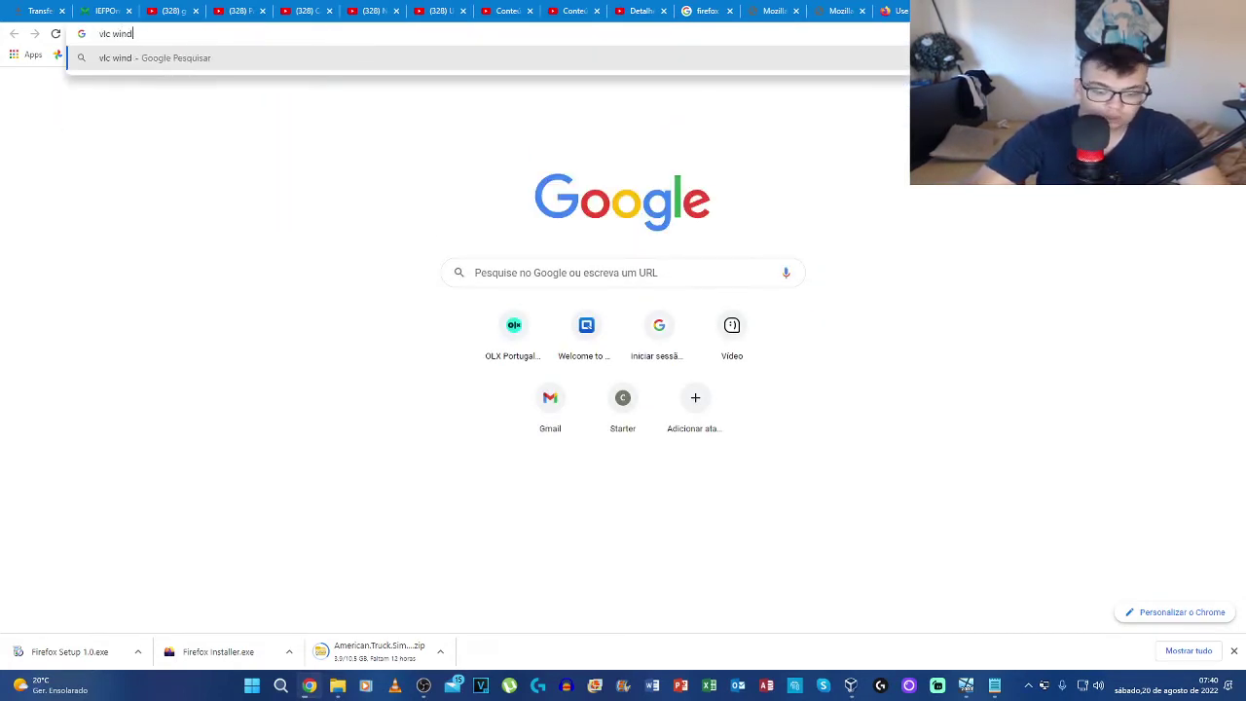
type("ows 2000")
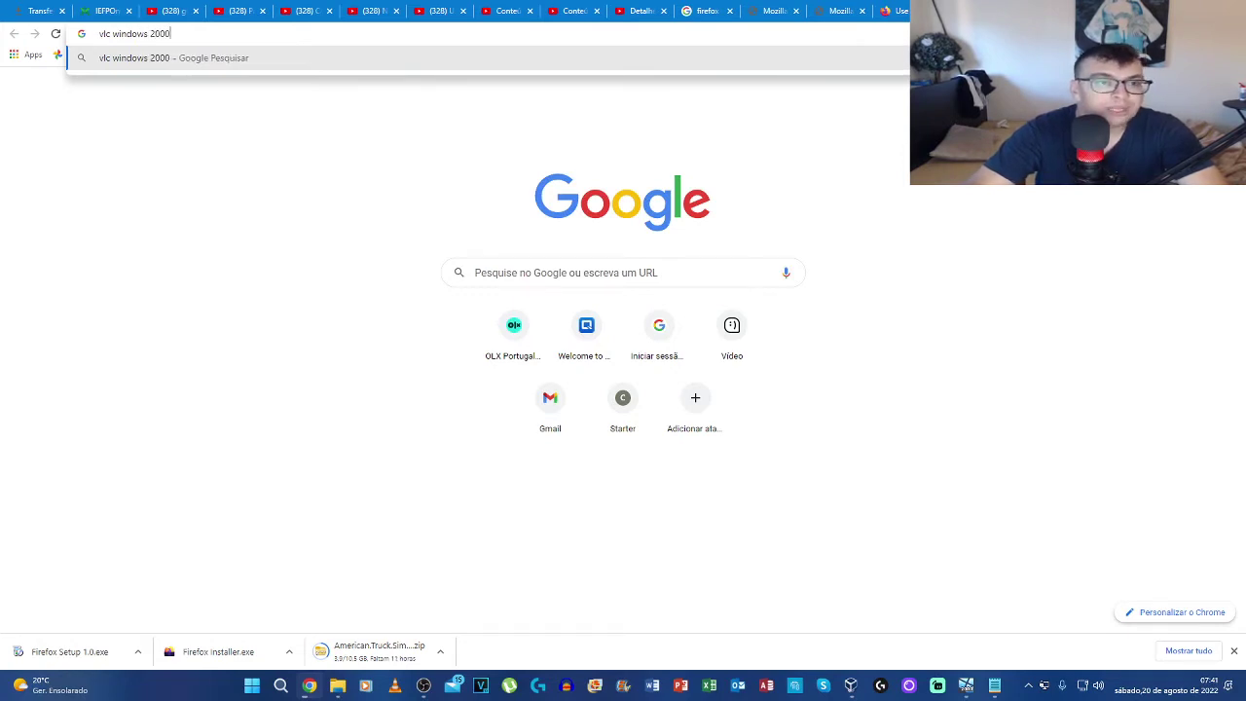
key("Return")
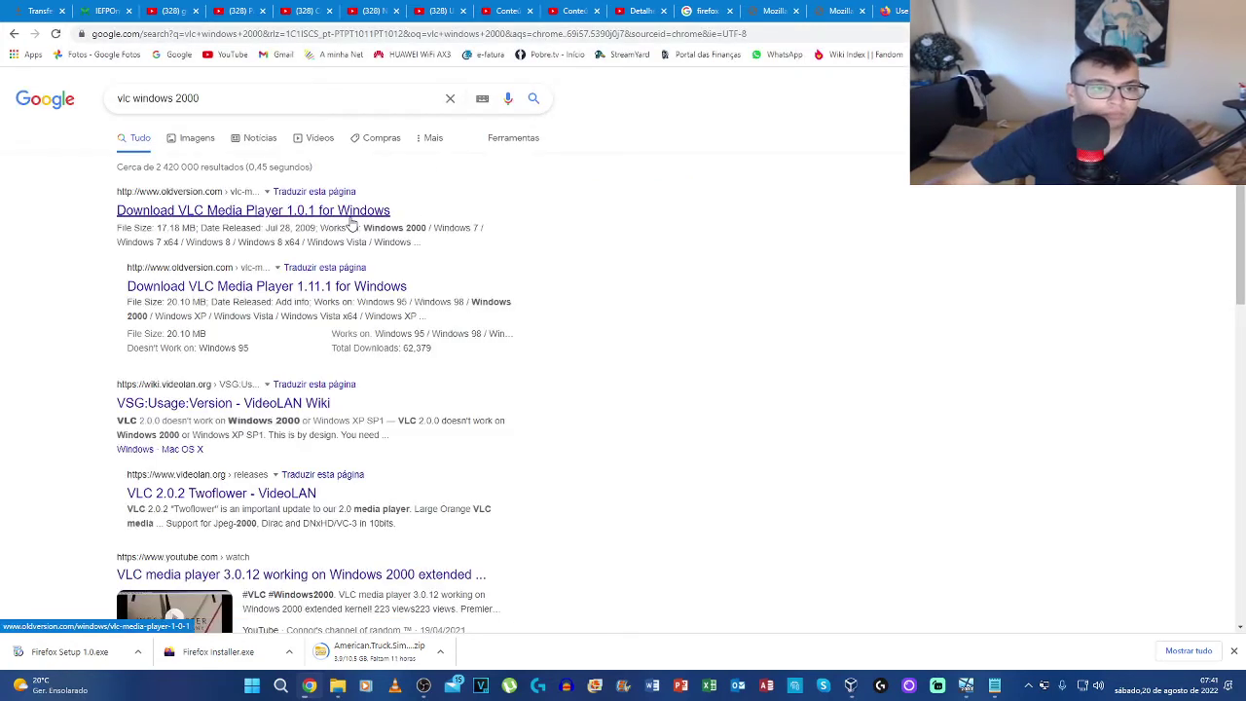
Step: Open the OldVersion.com page for VLC Media Player 1.0.1, consent to data use and start the download
left_click(253, 210)
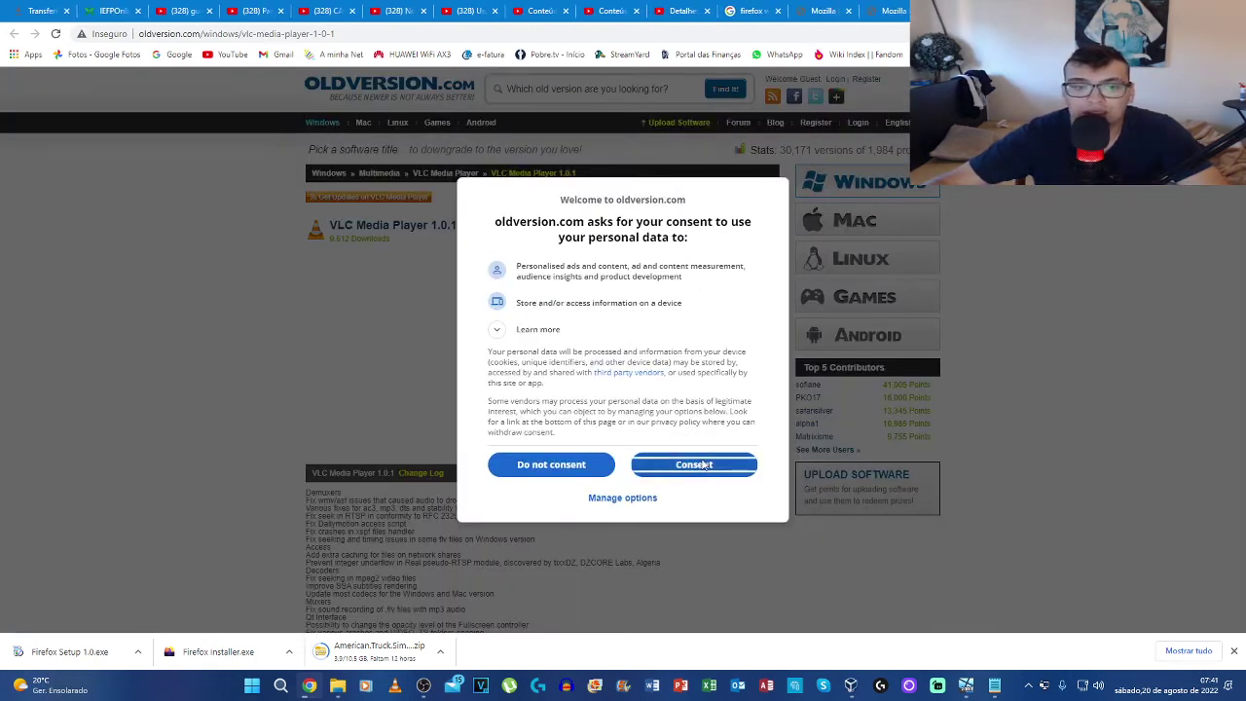
left_click(703, 465)
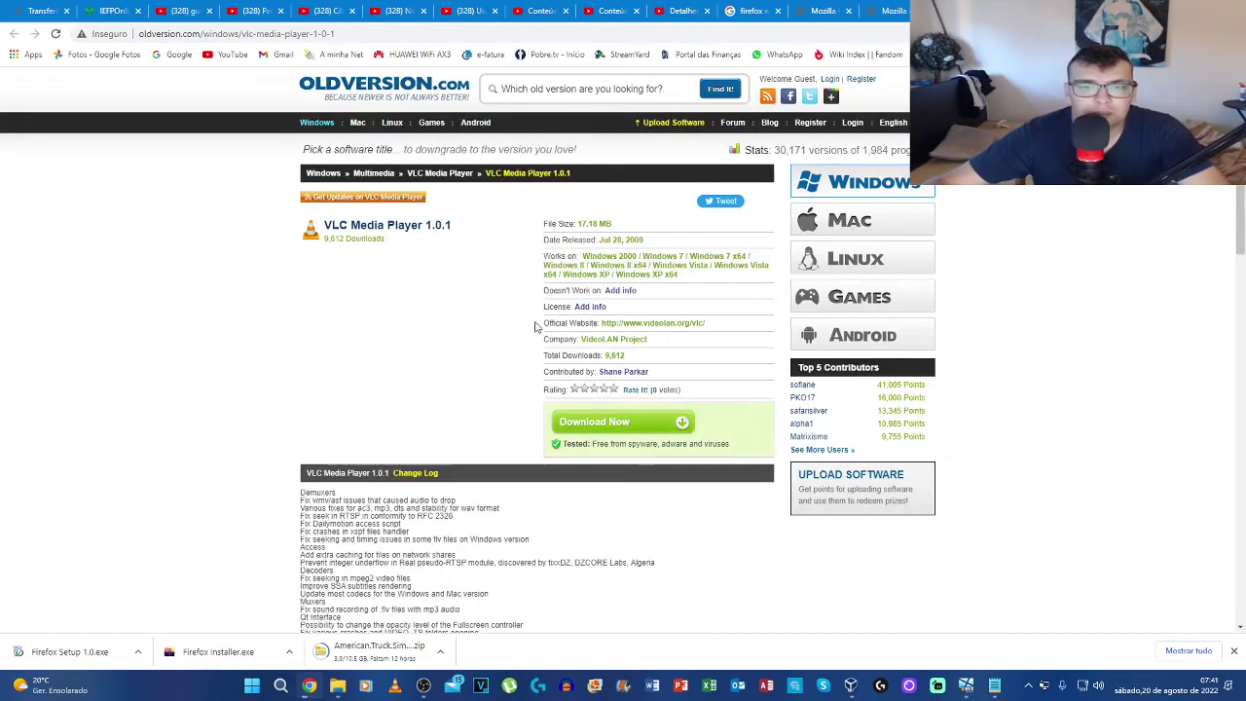
left_click(627, 425)
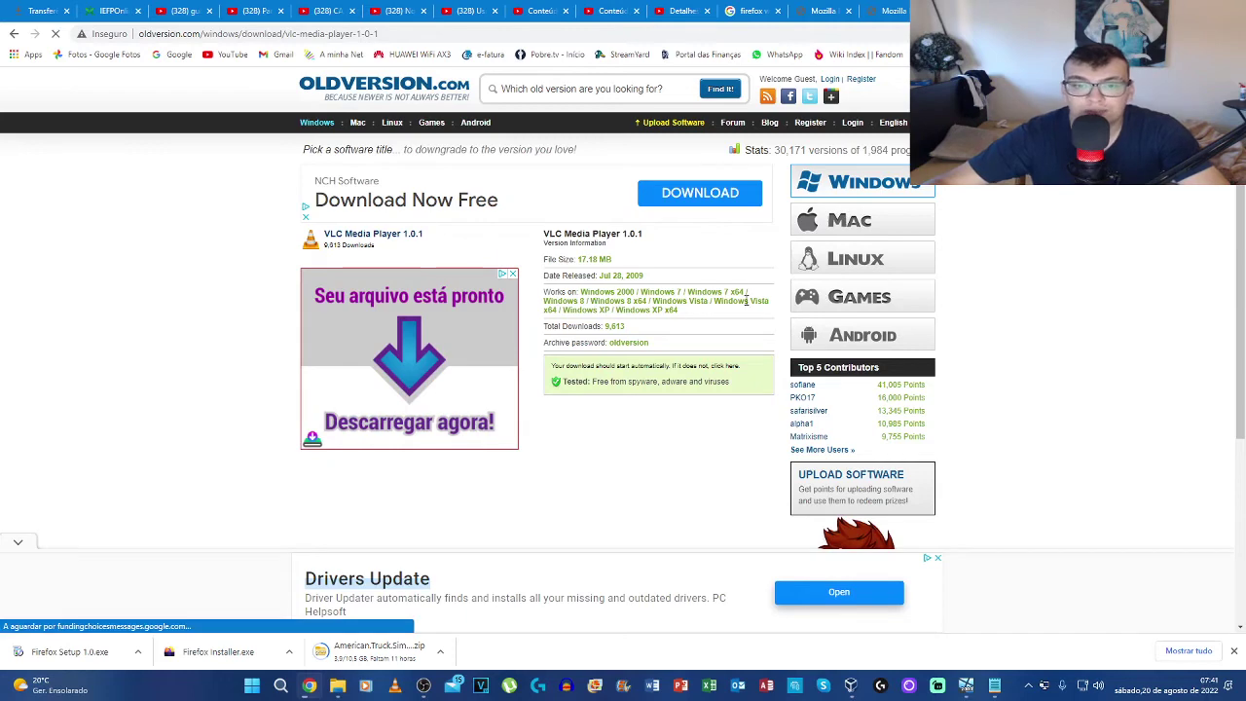
Step: Save the vlc-1.0.1-win32 installer in the VLC folder under Dados do Disco on drive F:
left_click(199, 37)
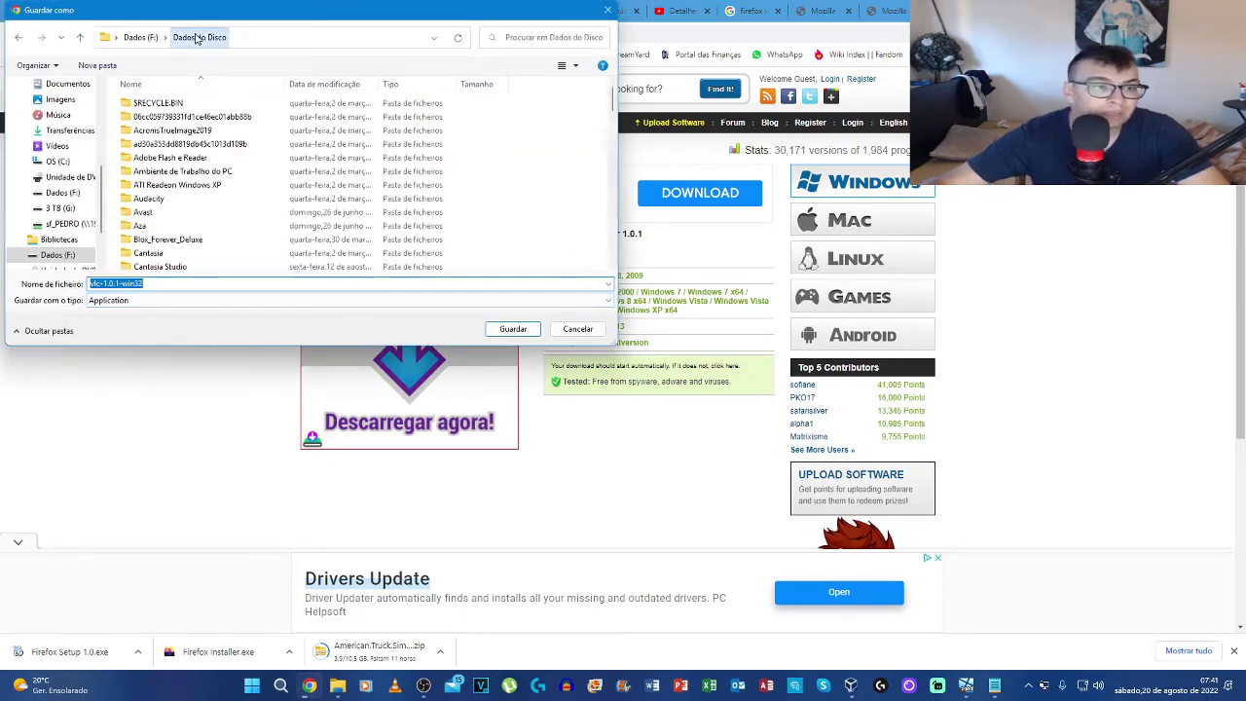
scroll(147, 197, "down", 15)
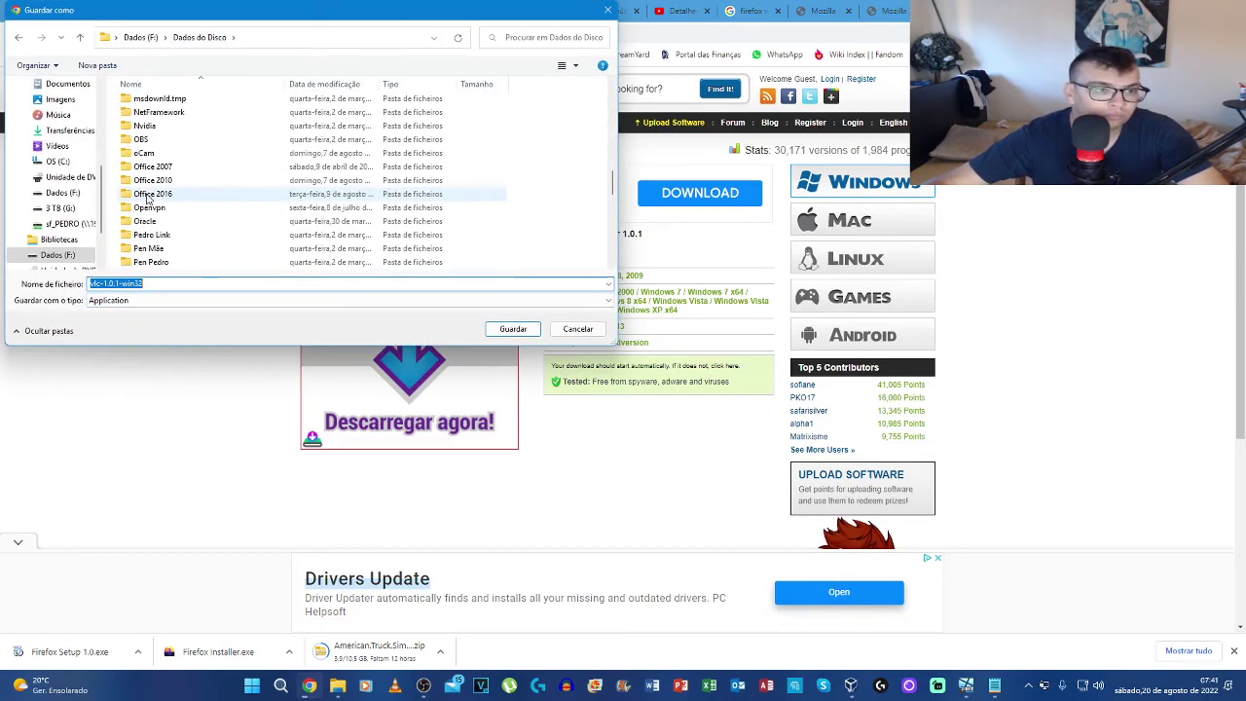
left_click(144, 195)
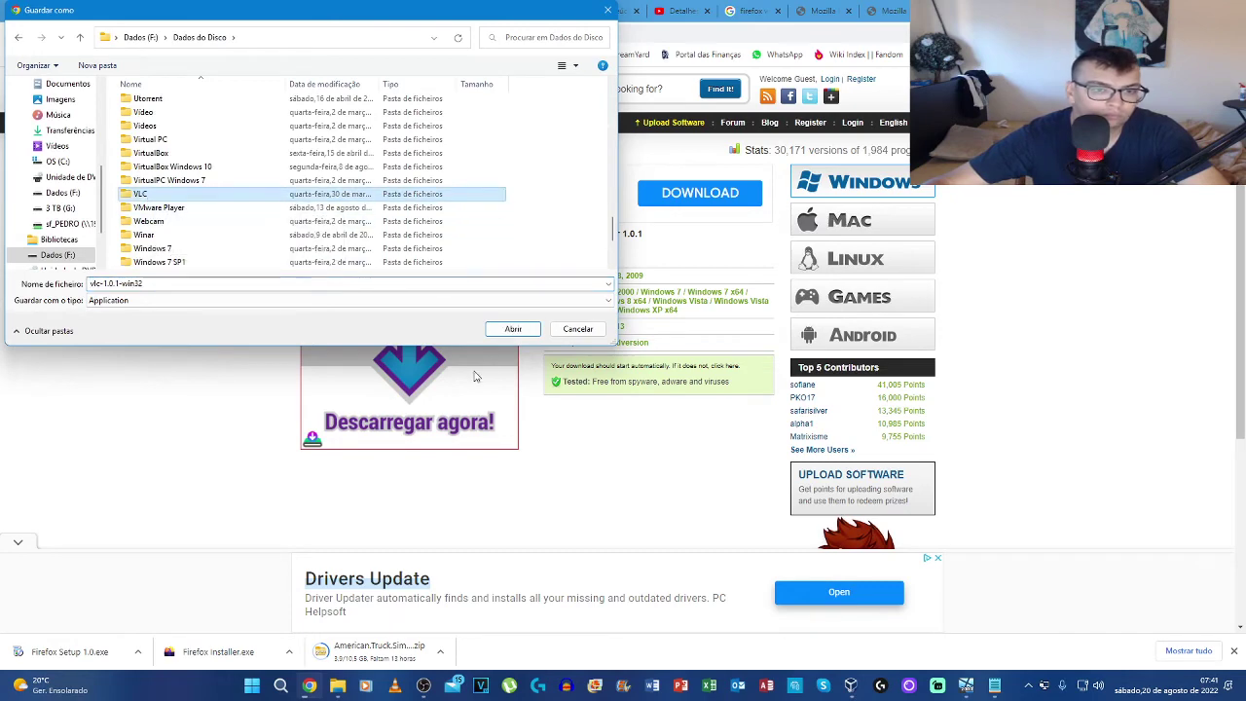
left_click(513, 329)
left_click(511, 331)
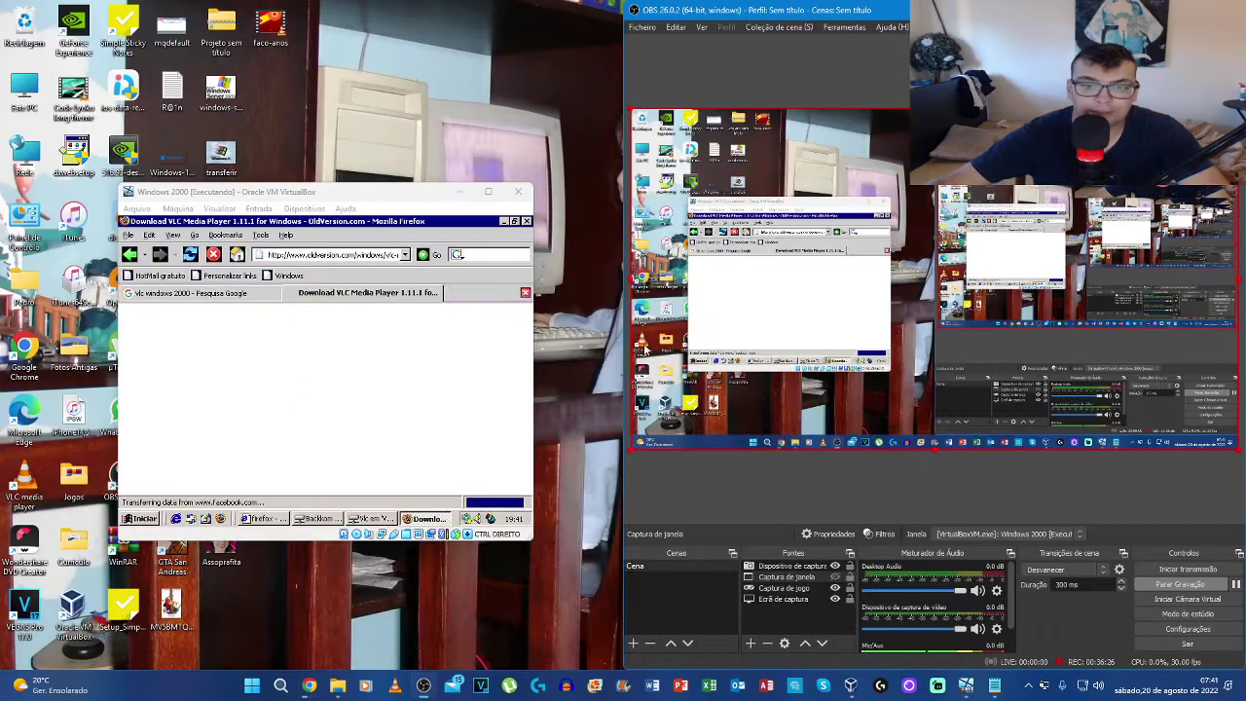
Step: Return to the Windows 2000 virtual machine and inspect the vlc-1.0.1-win32.exe.crdownload file on the Vlc shared drive (X:)
left_click(834, 577)
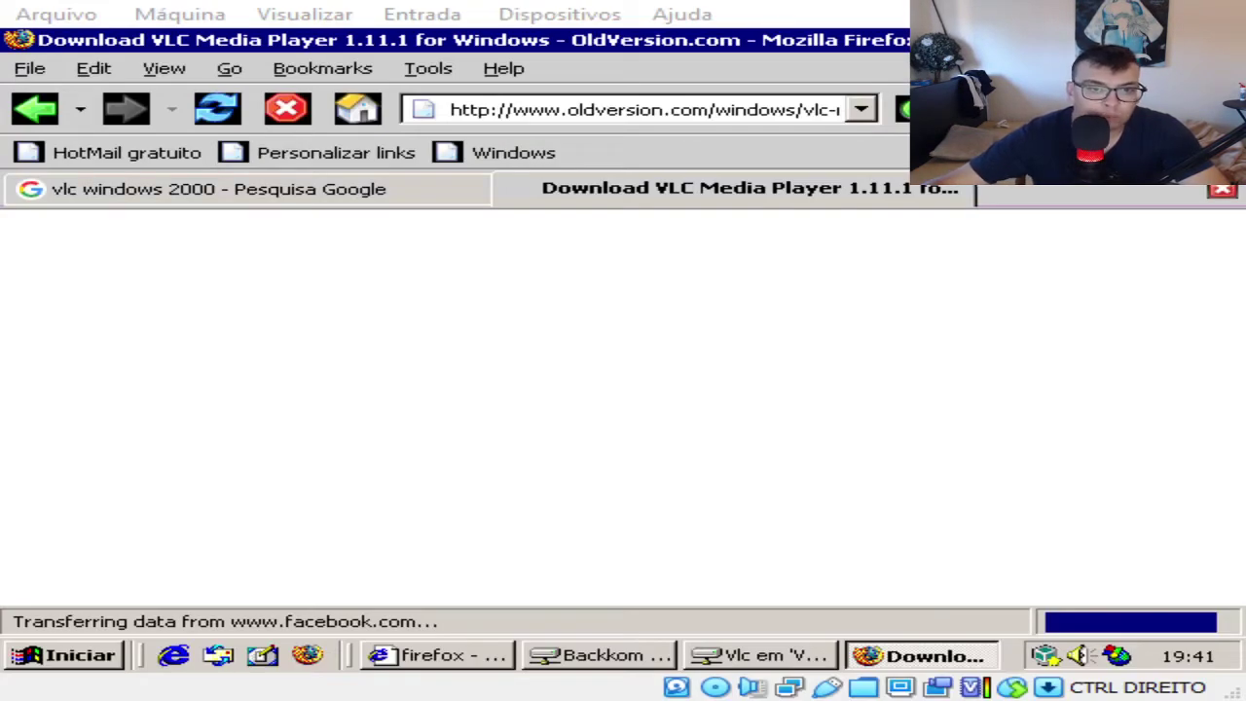
left_click(762, 655)
left_click(292, 145)
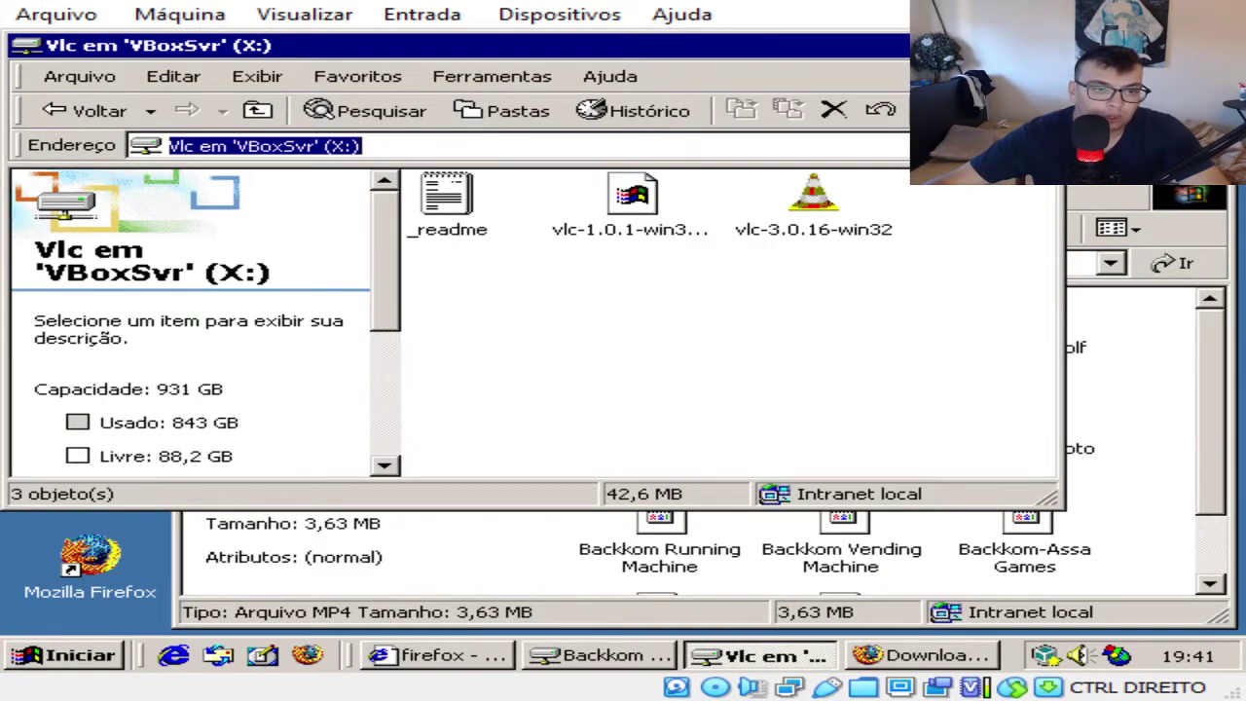
left_click(644, 216)
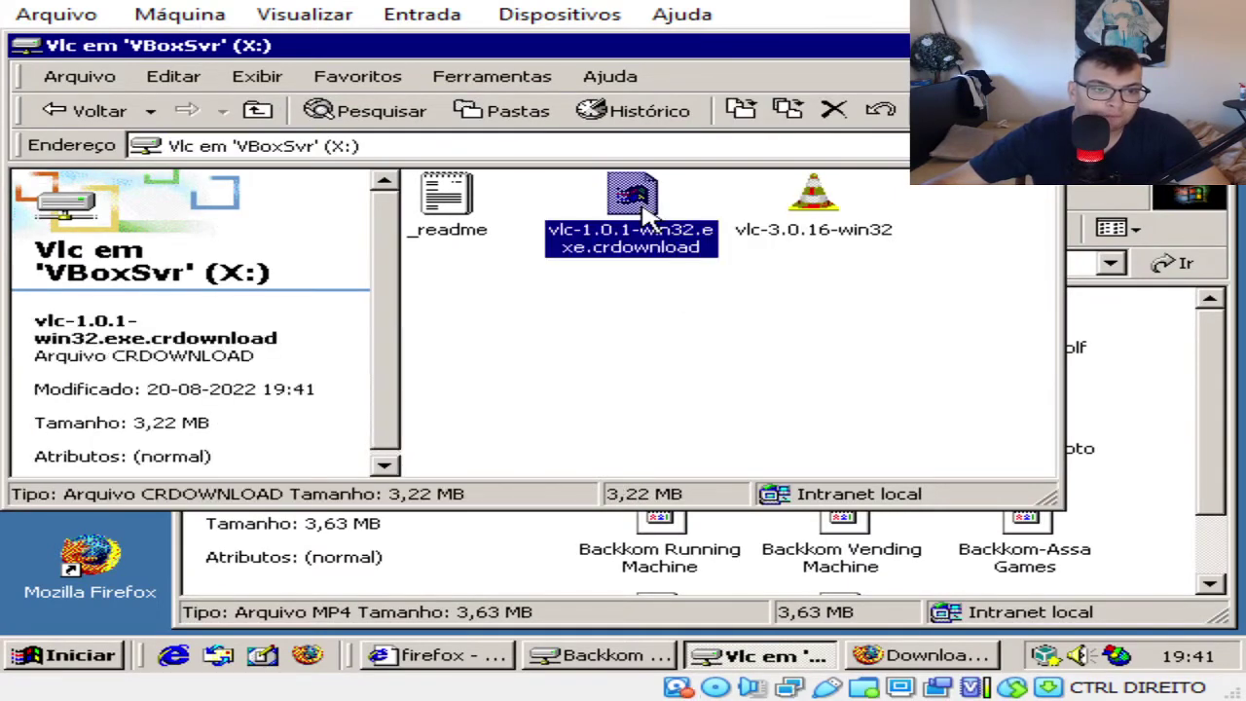
double_click(644, 216)
left_click(487, 575)
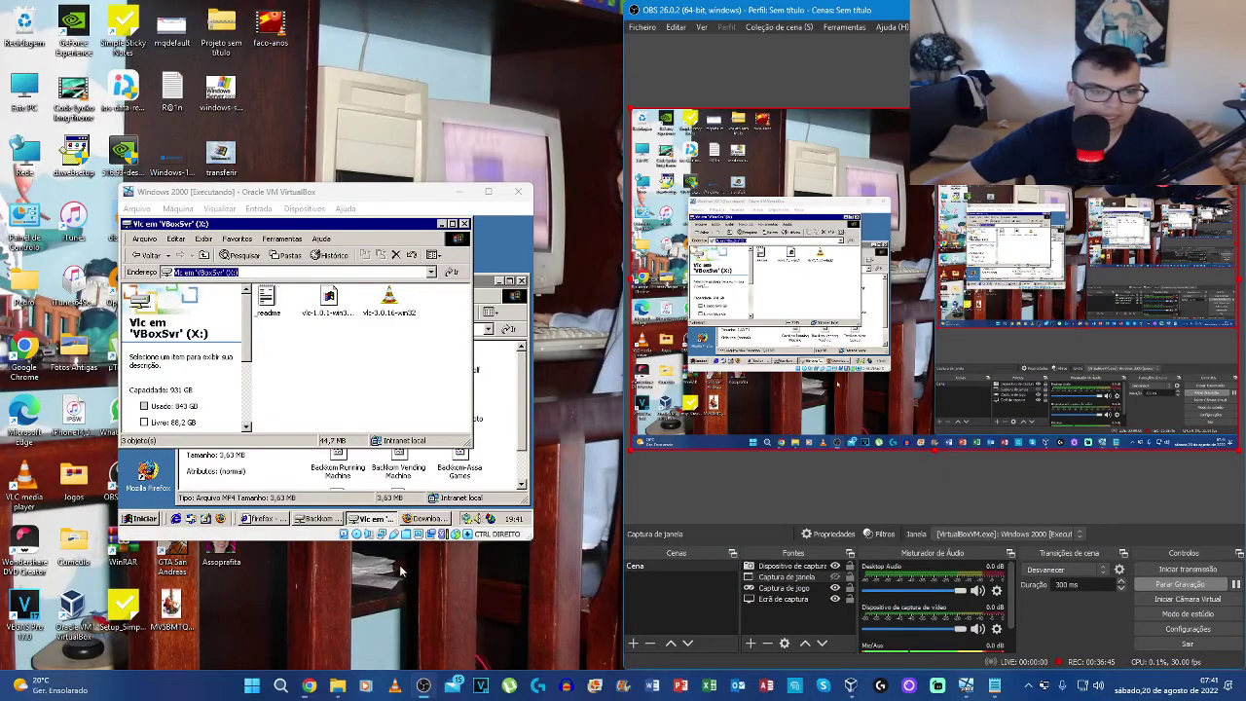
Step: Check the VLC 1.0.1 download in Chrome on the host and return to the virtual machine
mouse_move(309, 685)
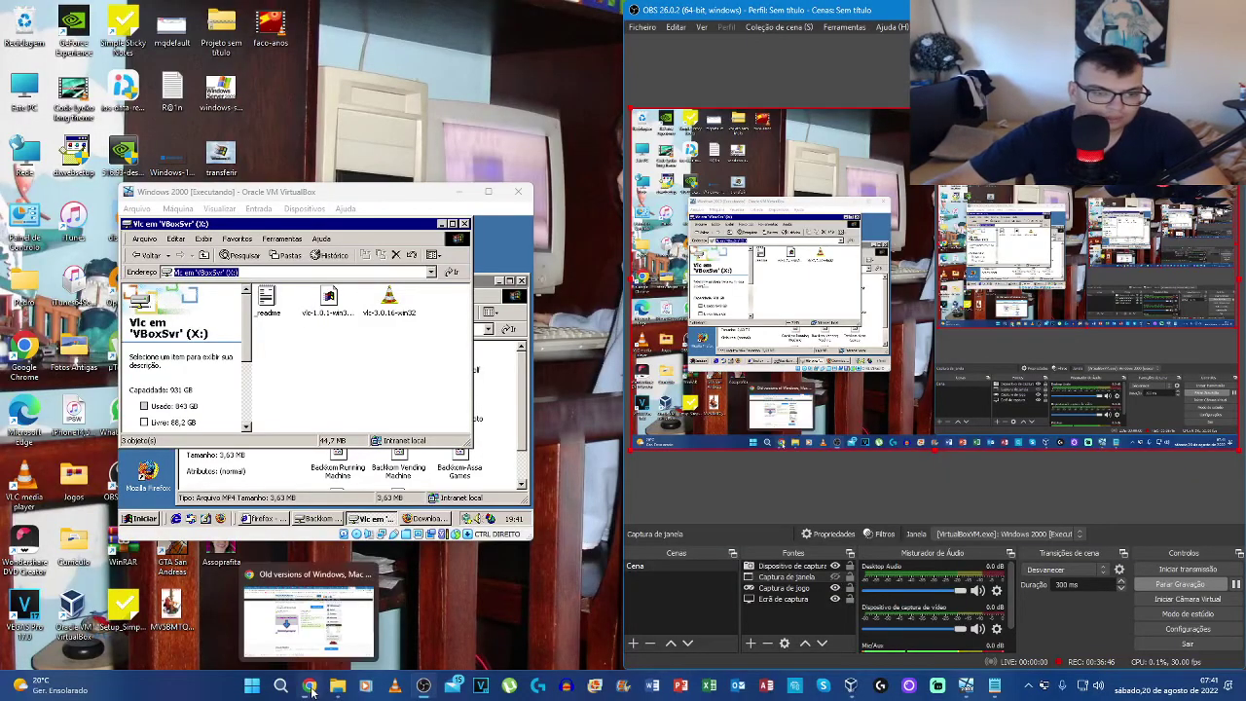
left_click(307, 633)
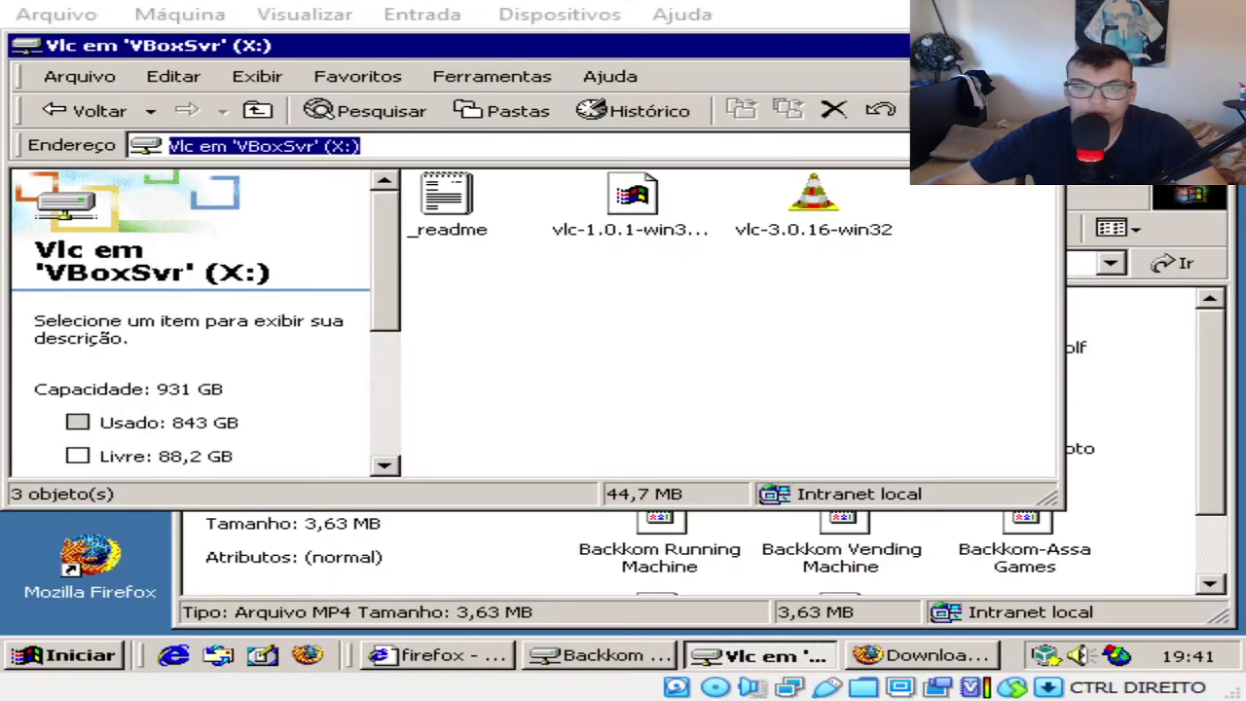
left_click(876, 107)
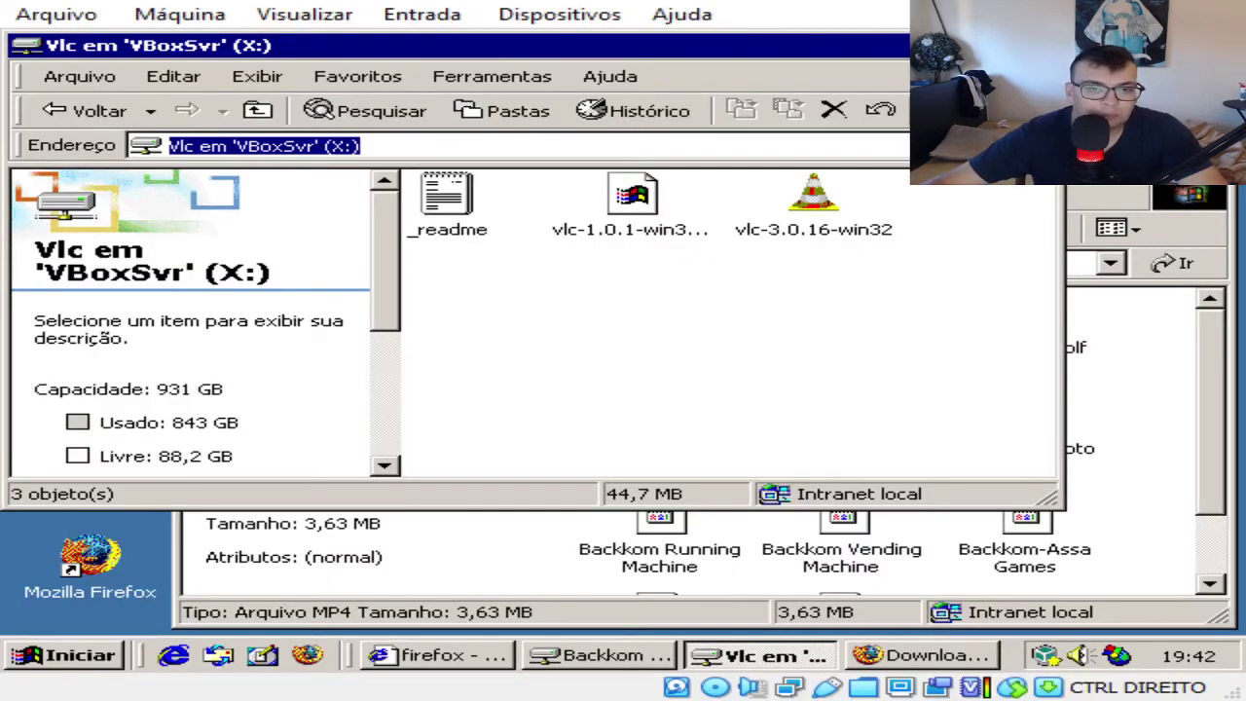
left_click_drag(886, 307, 680, 311)
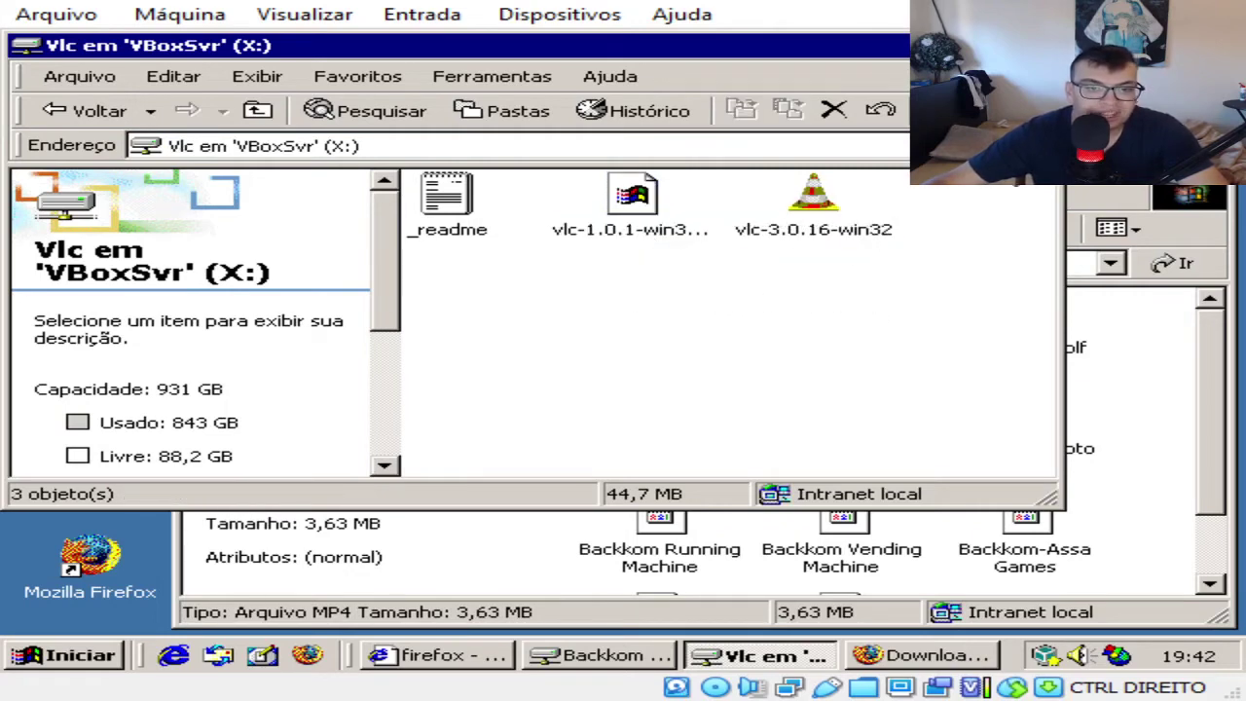
left_click(1115, 192)
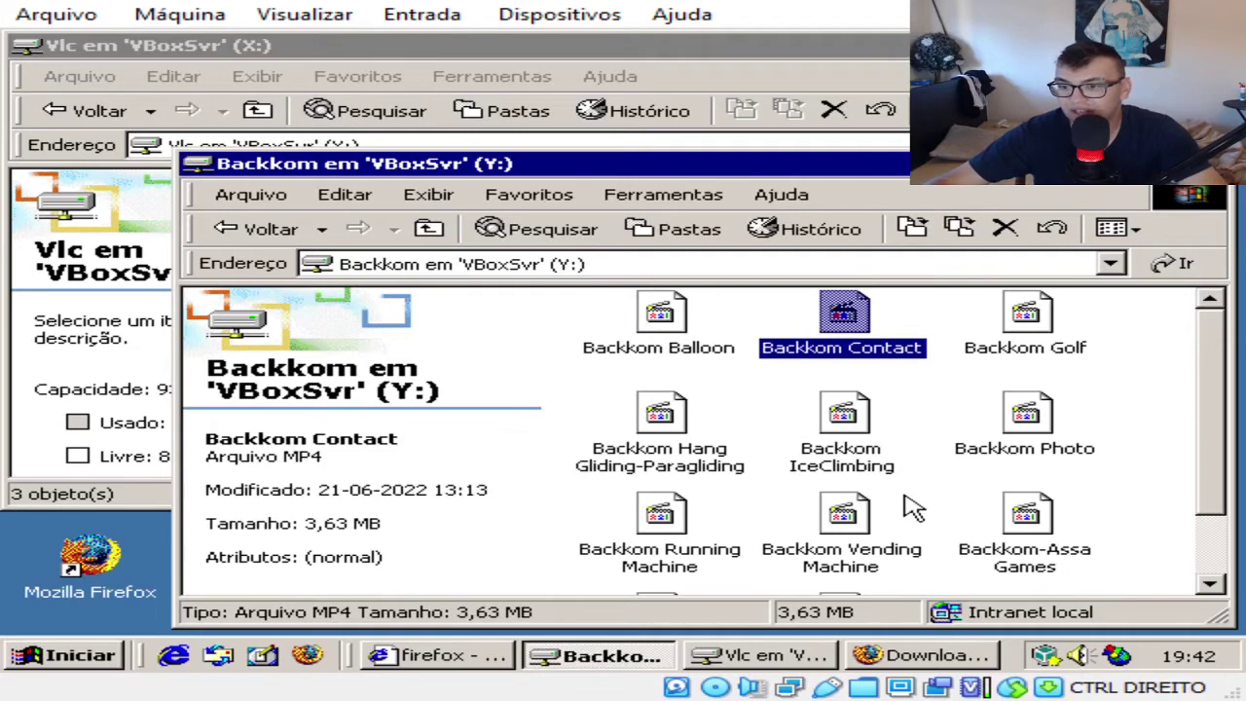
scroll(911, 509, "down", 1)
scroll(910, 508, "up", 1)
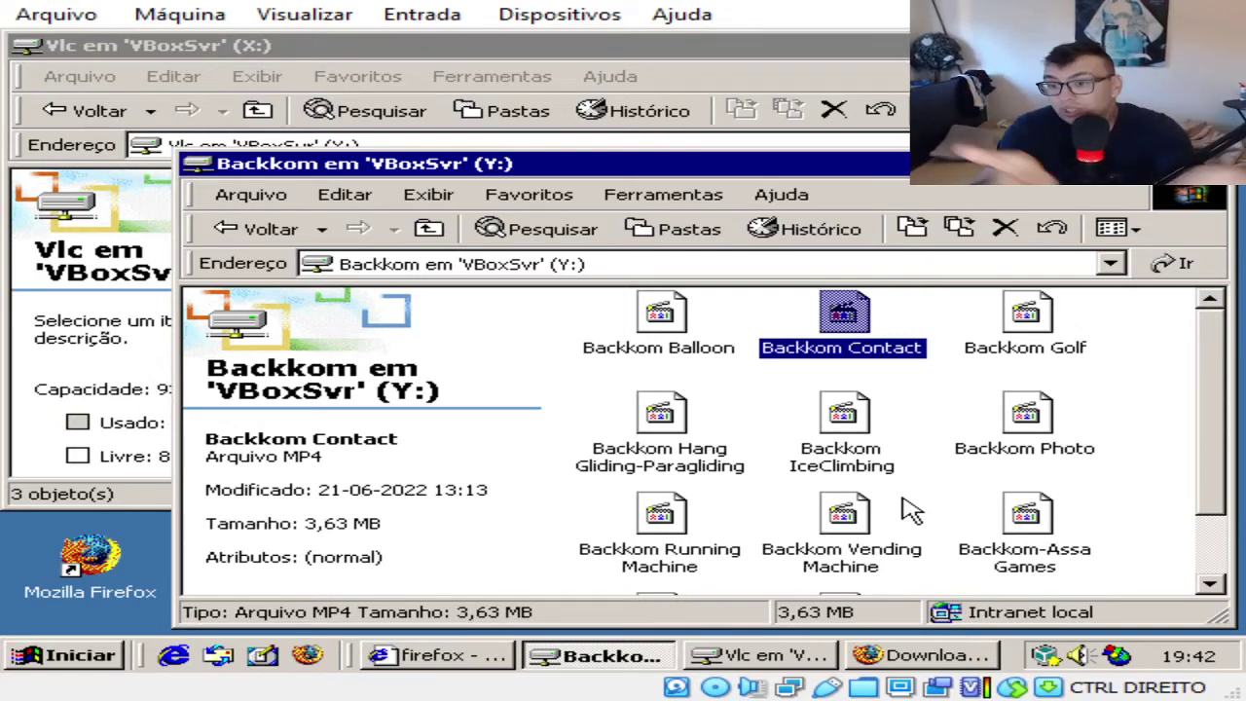
left_click(446, 657)
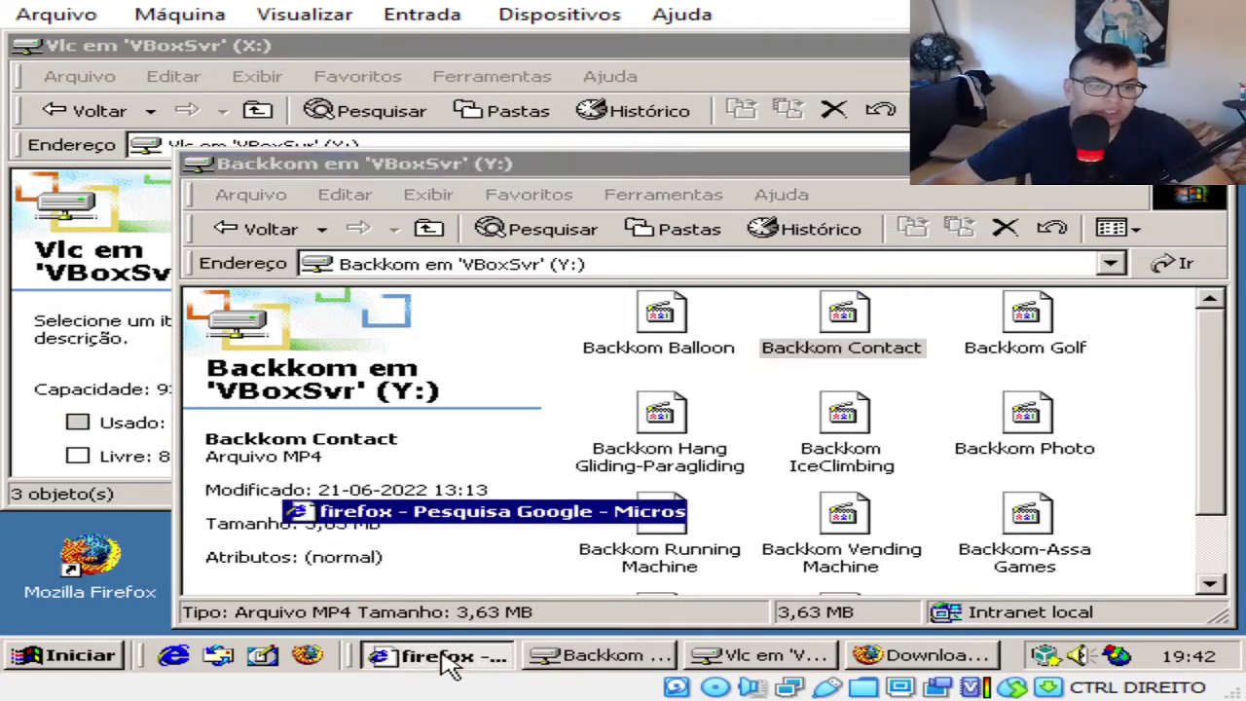
scroll(472, 384, "down", 5)
scroll(482, 390, "up", 5)
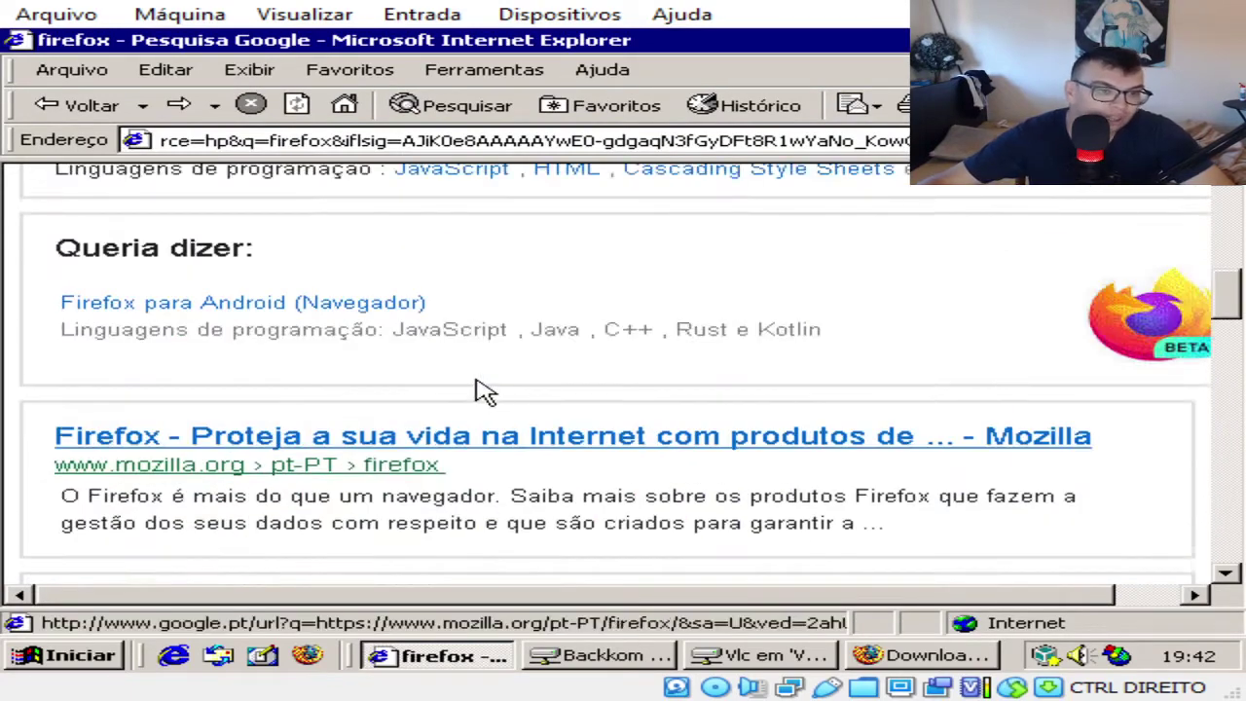
Step: Search Google for youtube.com in Internet Explorer and enable AutoComplete for web forms
scroll(482, 389, "up", 5)
left_click(238, 262)
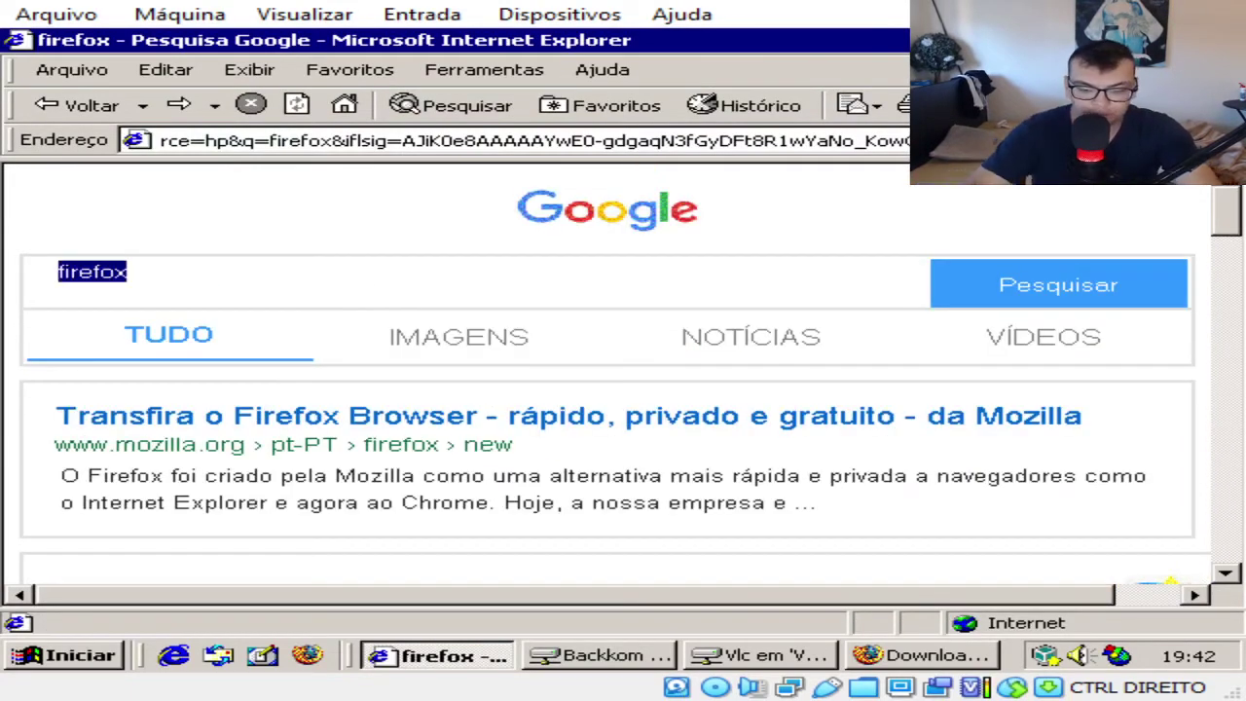
type("youtub")
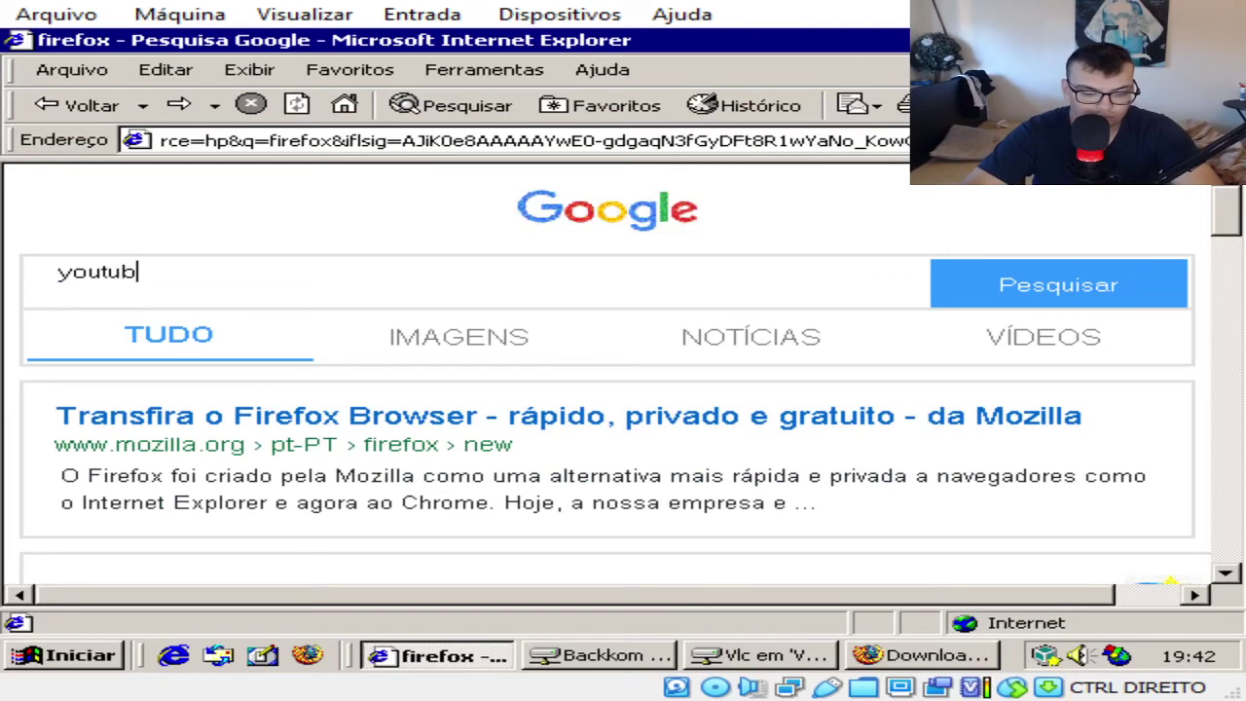
type("e.com")
key("Return")
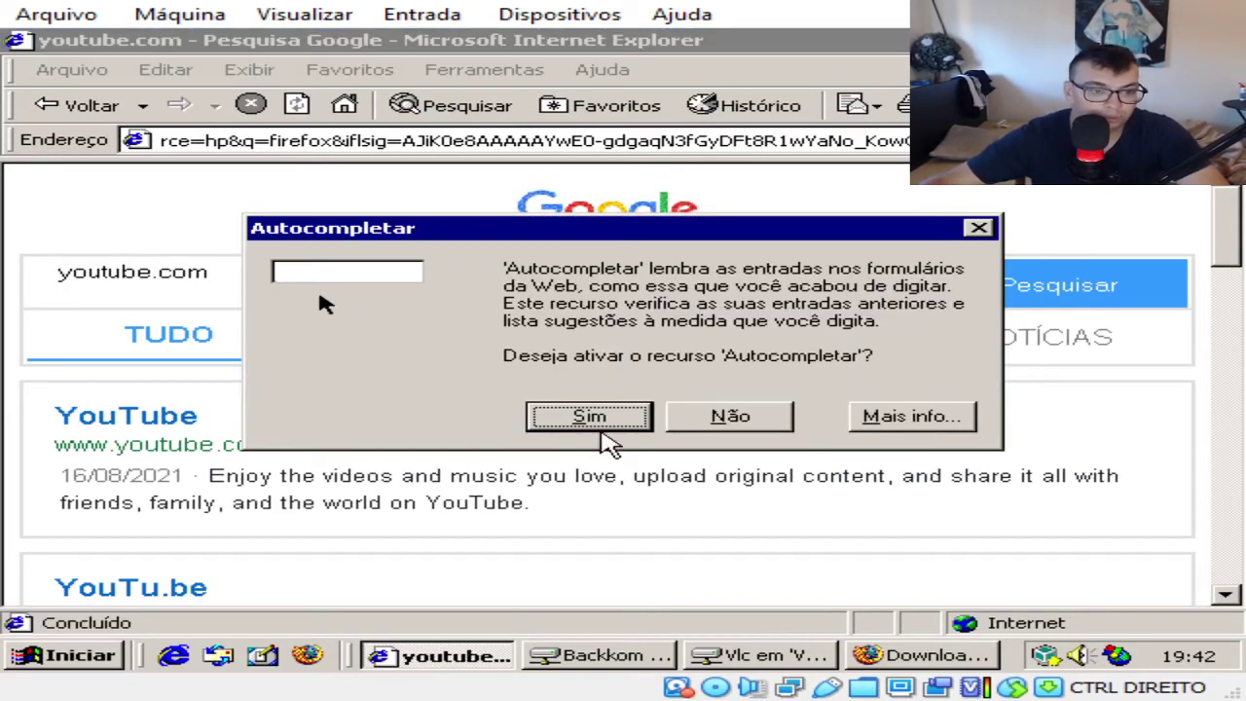
left_click(596, 419)
Step: Try to open the YouTube search result and read the connection troubleshooting suggestions on the page
left_click(182, 418)
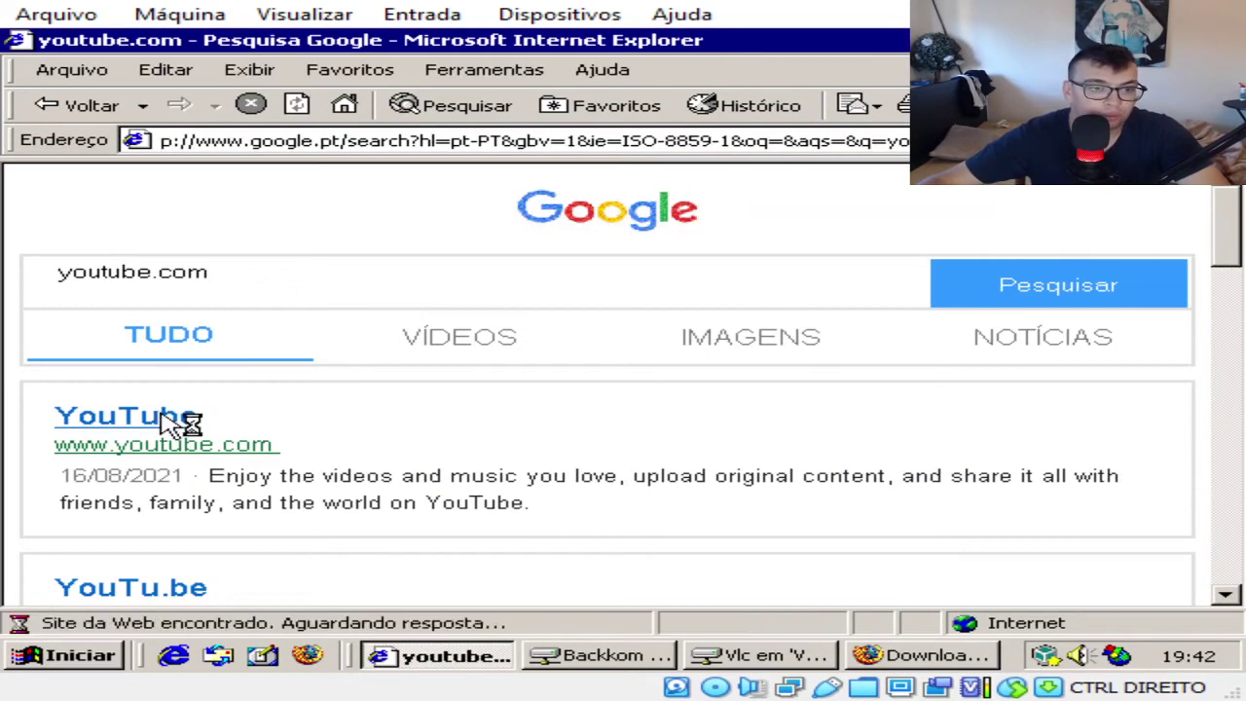
left_click(684, 430)
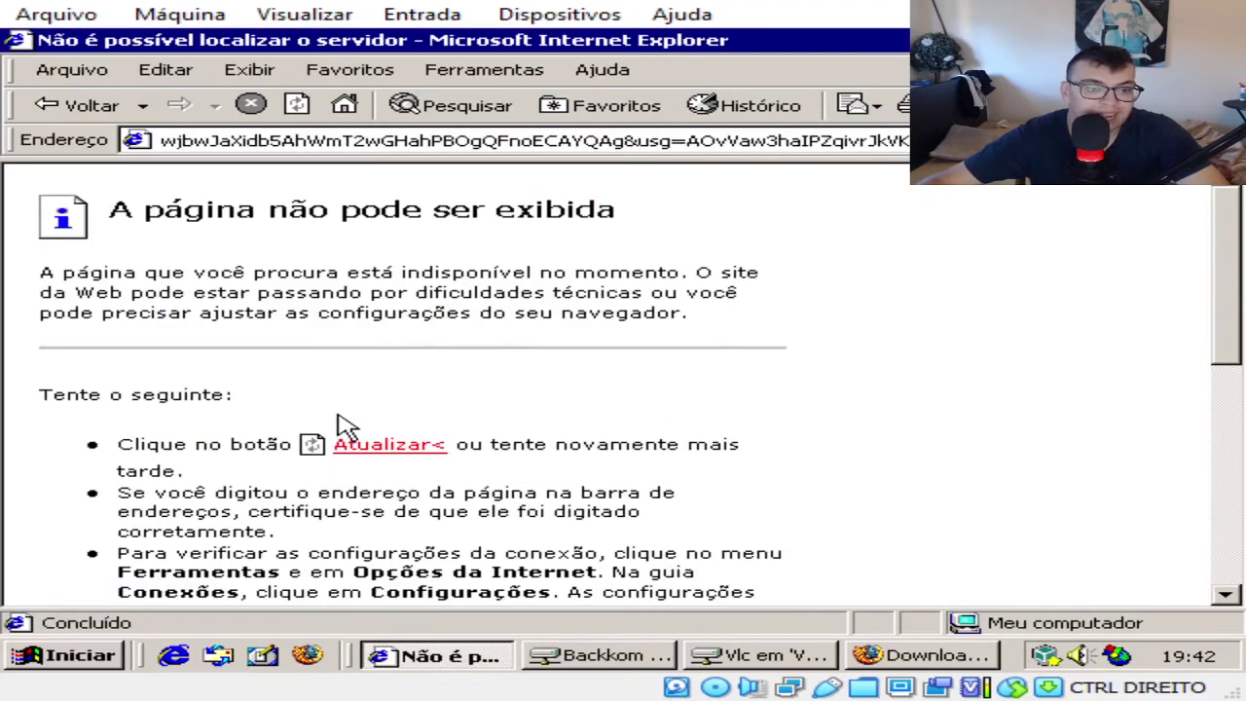
scroll(341, 425, "down", 10)
left_click(390, 454)
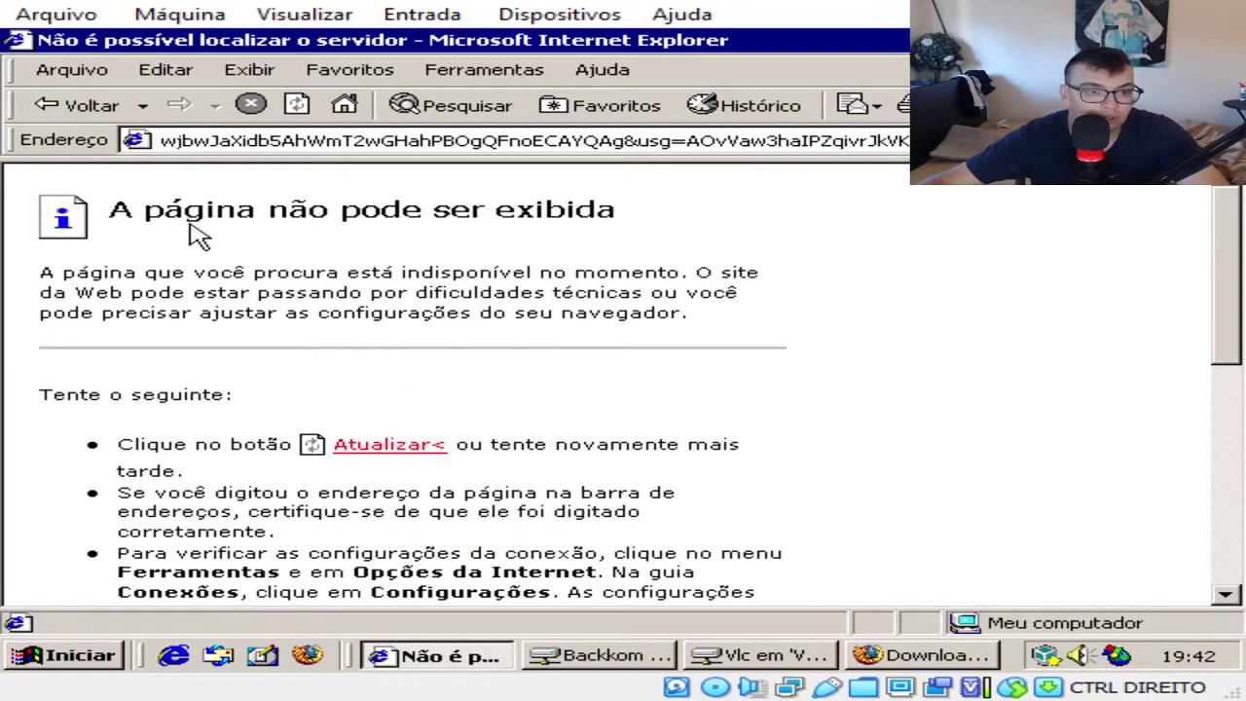
left_click_drag(190, 229, 884, 236)
left_click(933, 419)
scroll(298, 487, "down", 5)
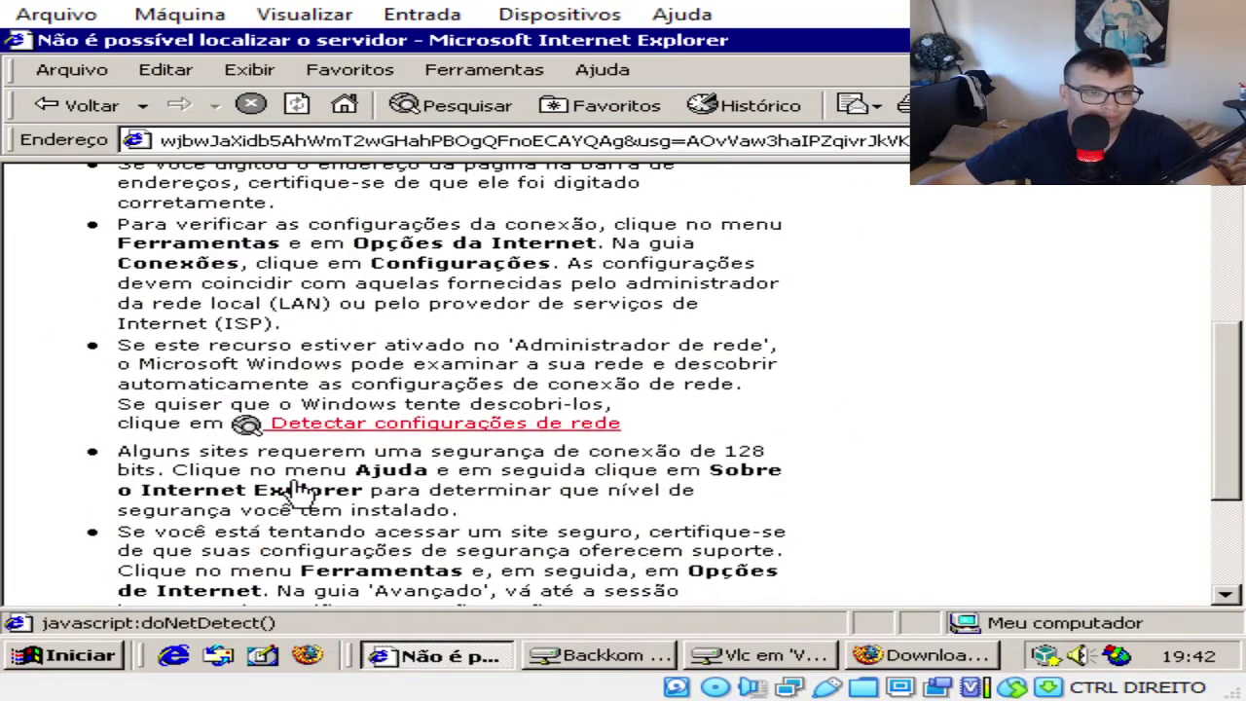
left_click_drag(371, 263, 482, 286)
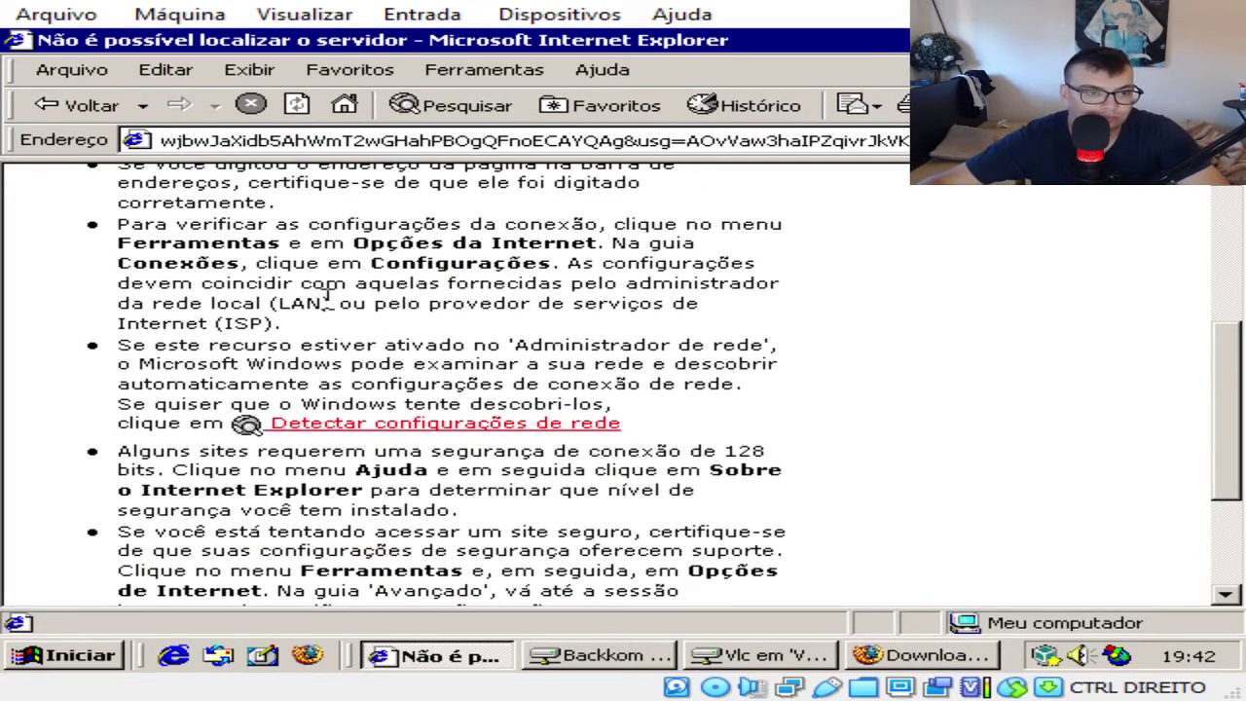
Step: Return to the Google results and check the Internet Explorer version information
left_click(76, 105)
left_click(604, 70)
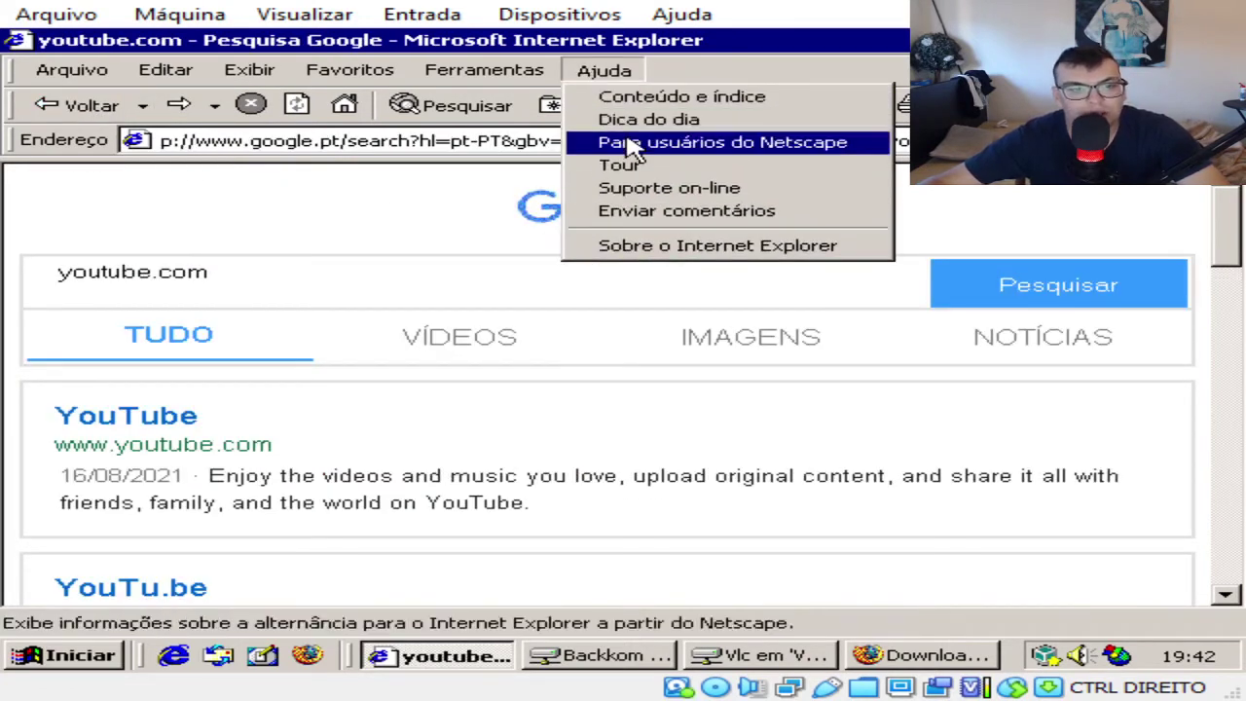
left_click(695, 248)
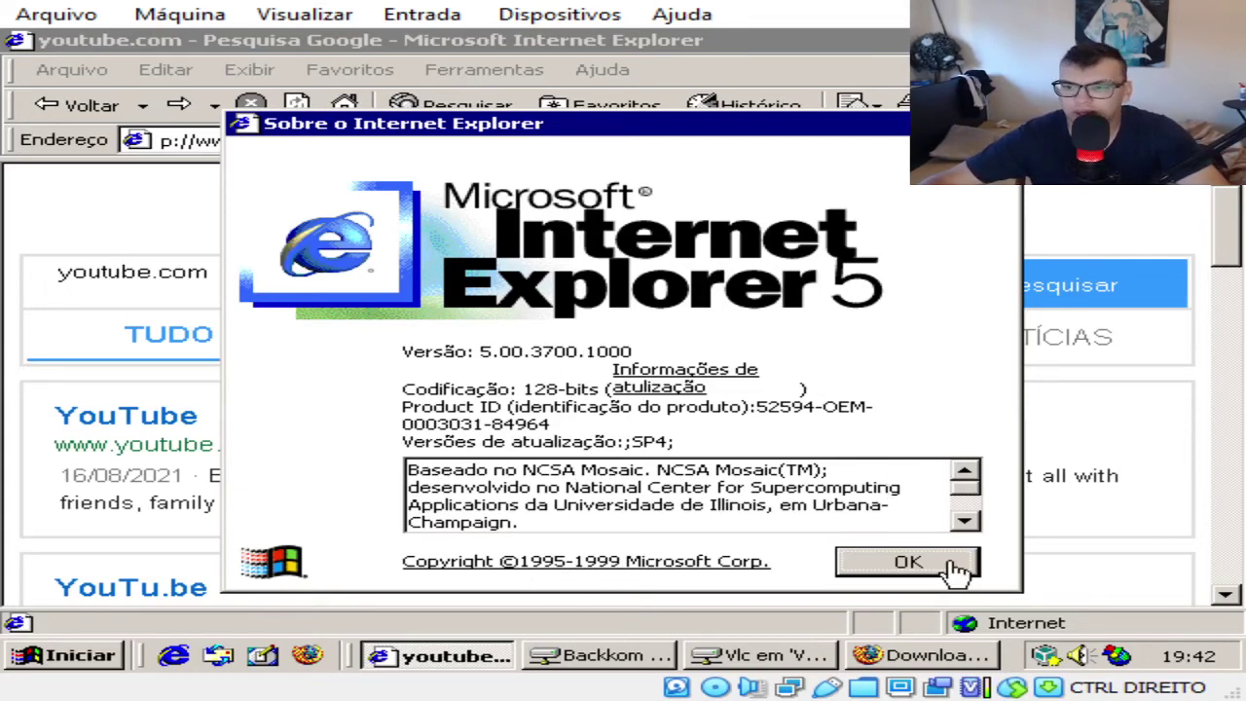
left_click(925, 569)
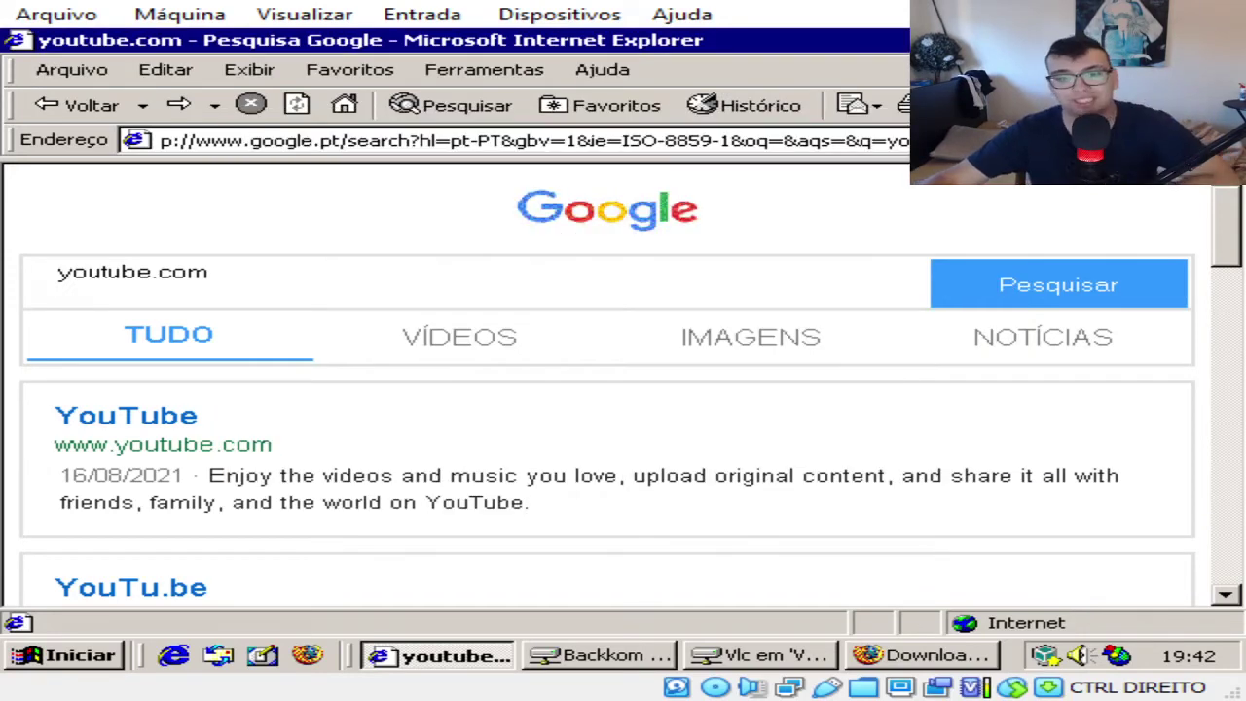
Step: Launch the vlc-1.0.1-win32 installer from the Vlc shared drive (X:) with Português as its language
key("alt+Tab")
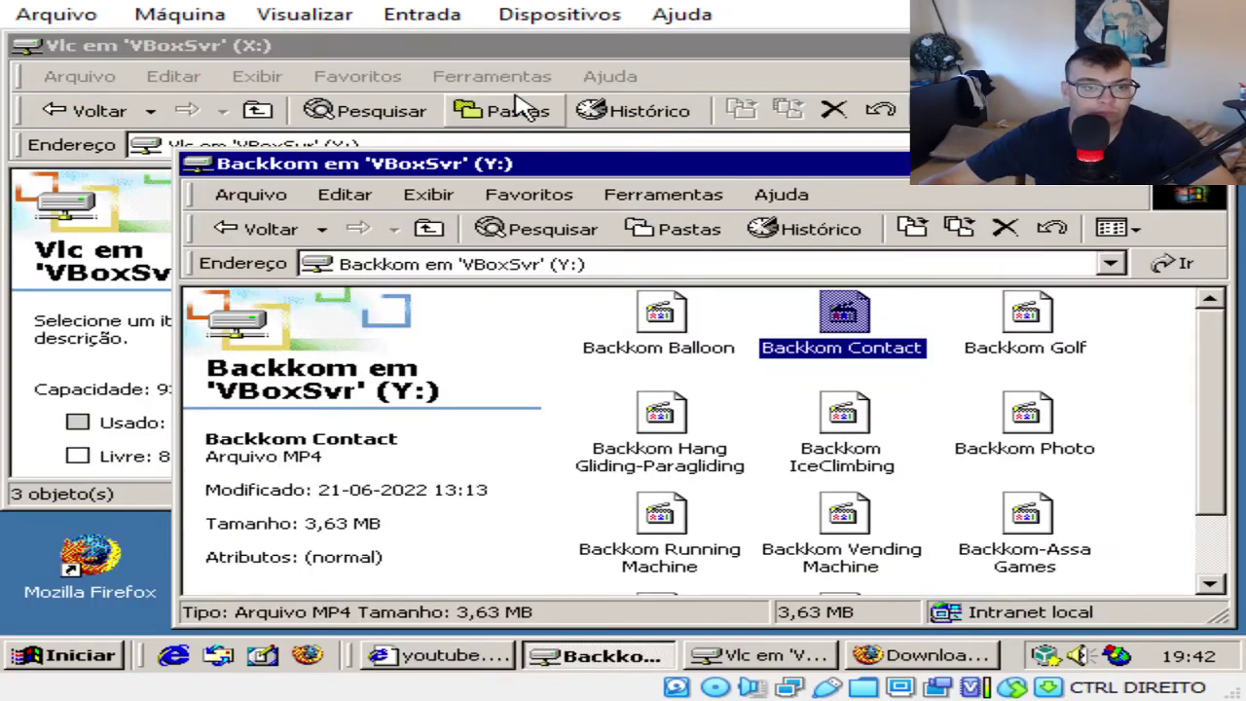
left_click(513, 62)
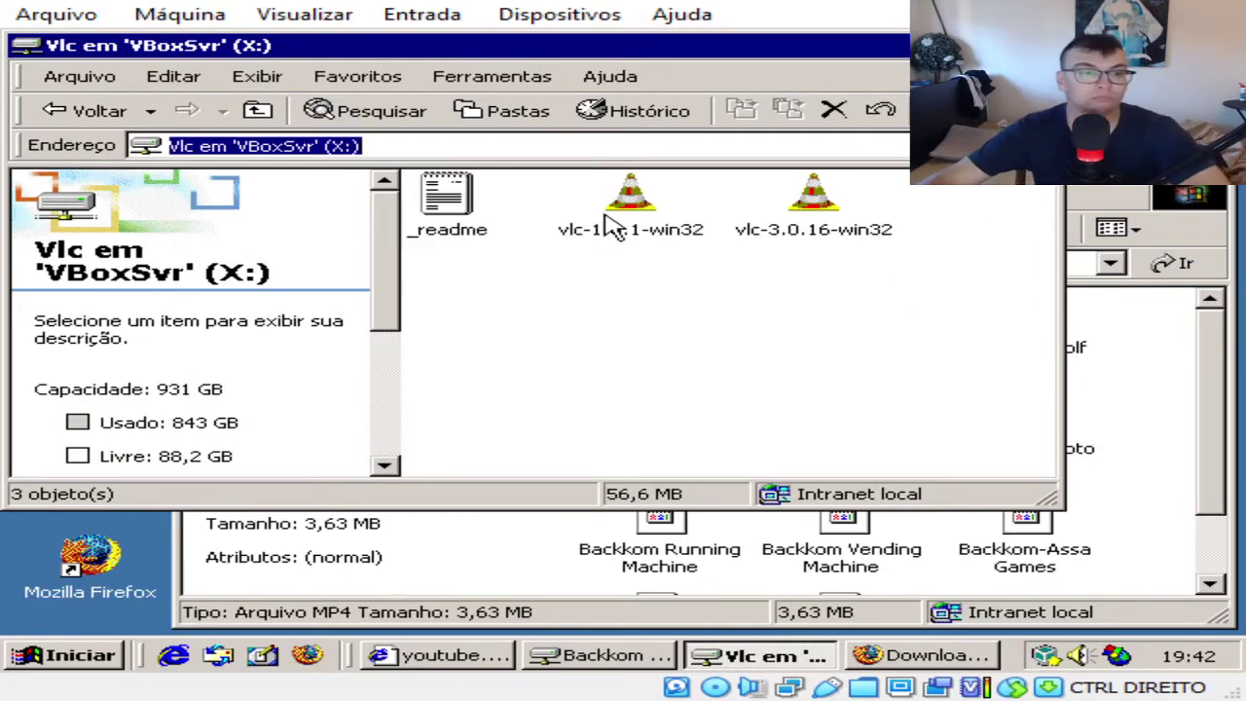
double_click(633, 200)
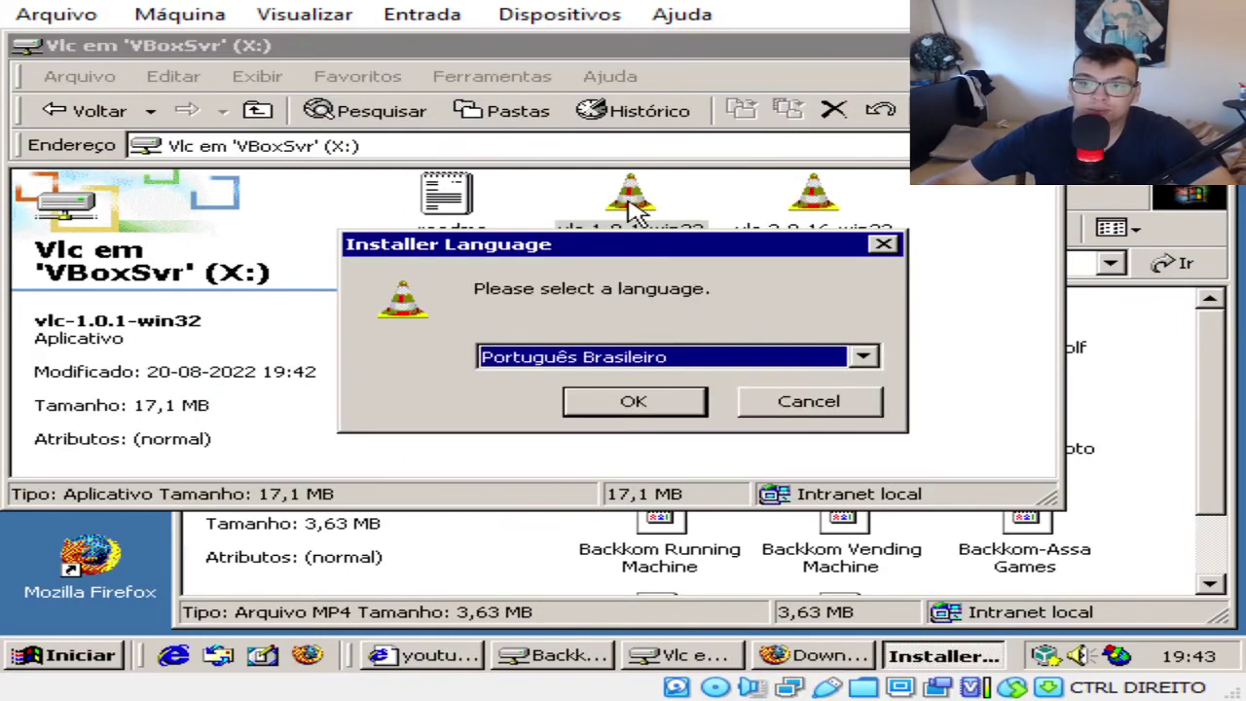
left_click(628, 360)
left_click(534, 485)
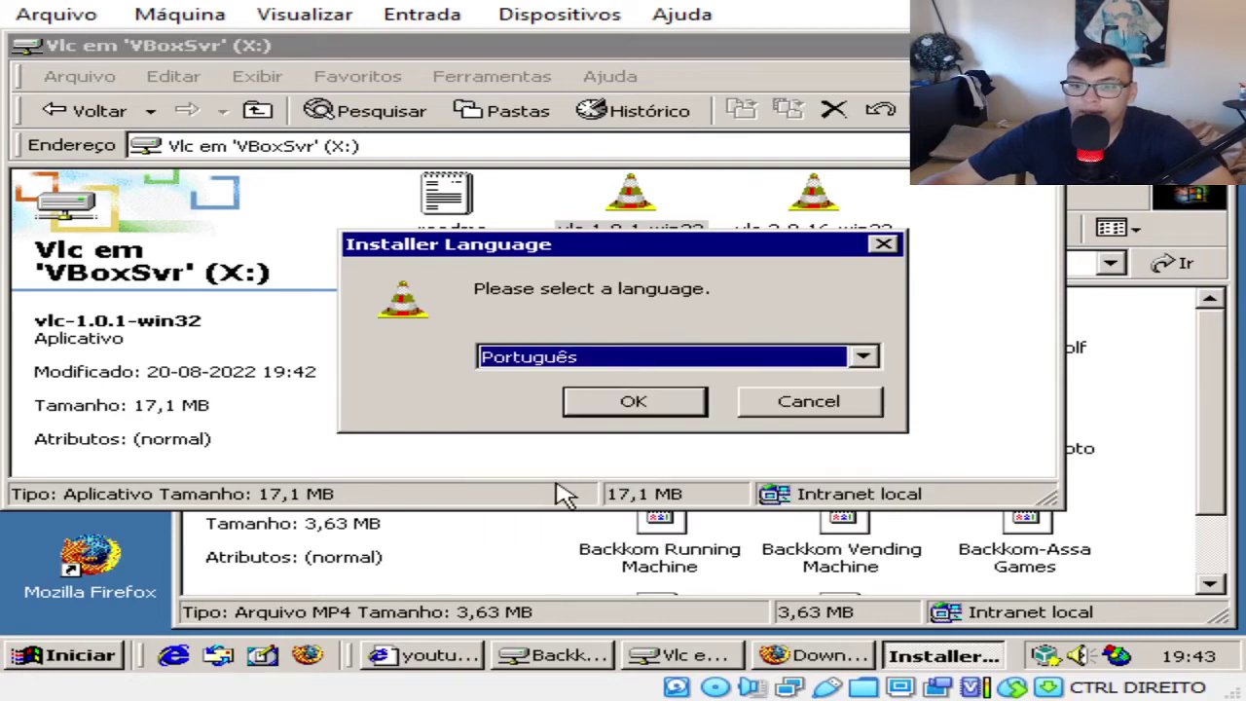
left_click(606, 414)
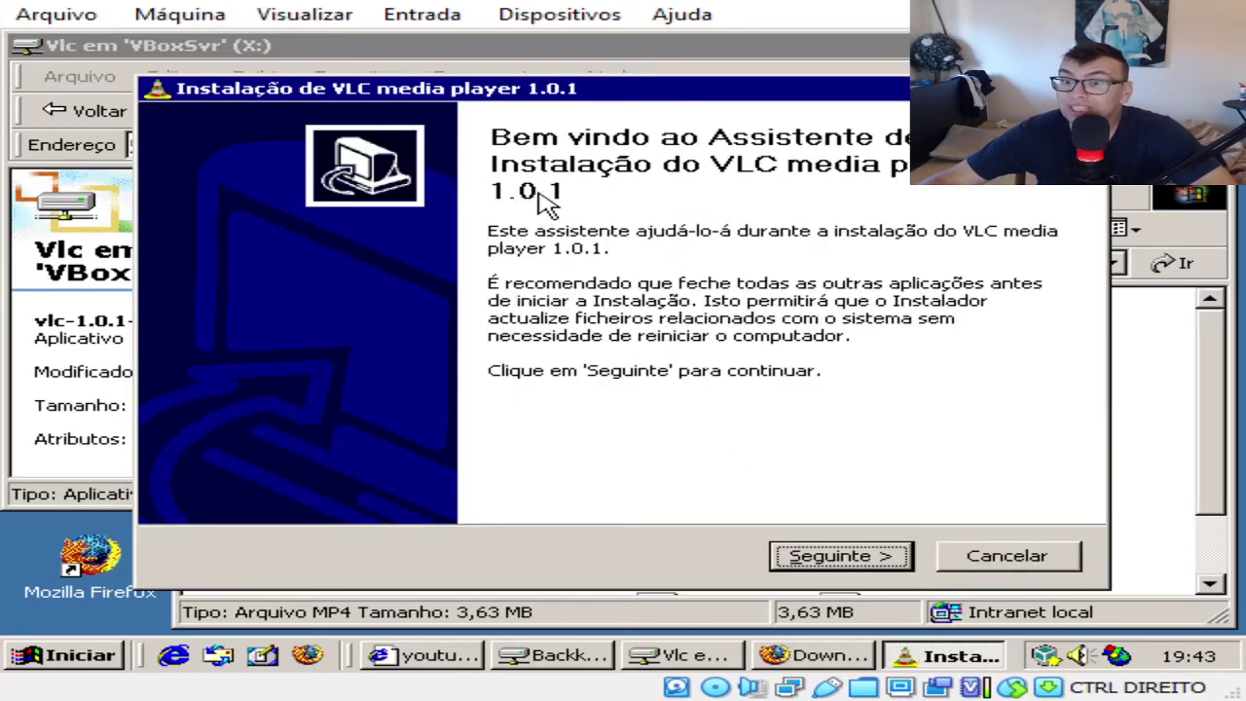
Step: Accept the VLC 1.0.1 license, add the Mozilla plugin to the components and review the remaining options
left_click(843, 562)
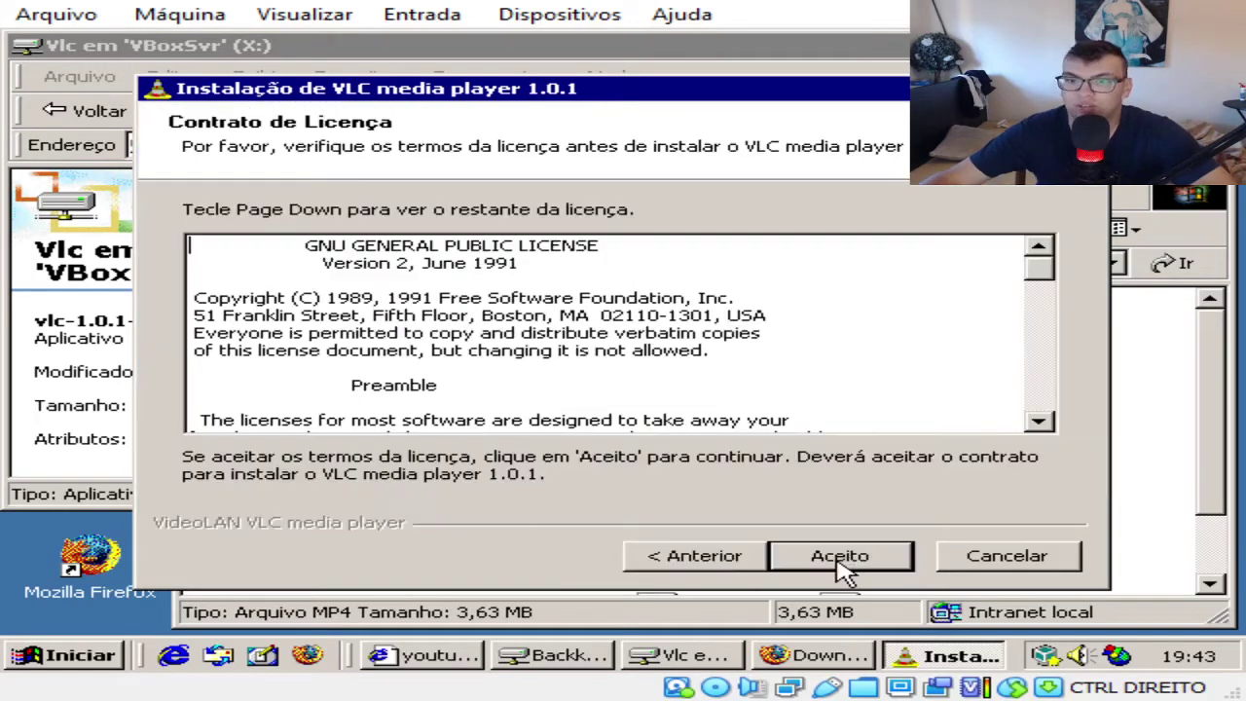
left_click(823, 557)
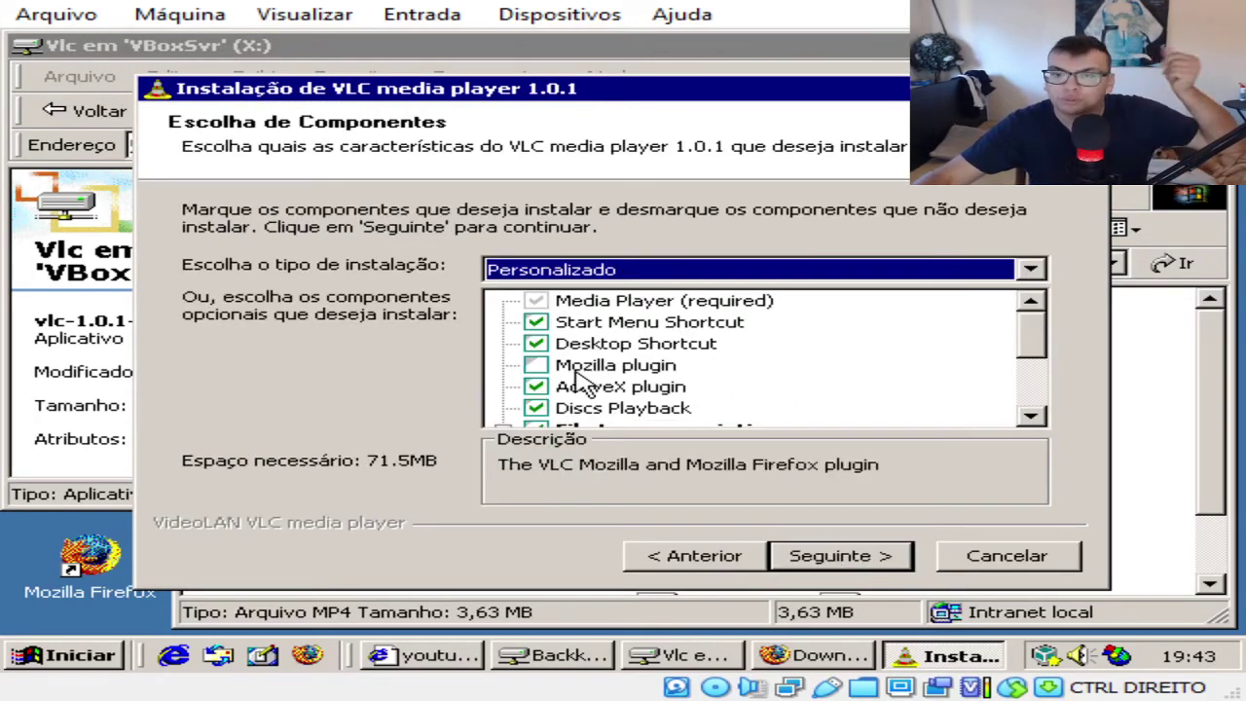
left_click(536, 365)
left_click_drag(1034, 339, 1040, 387)
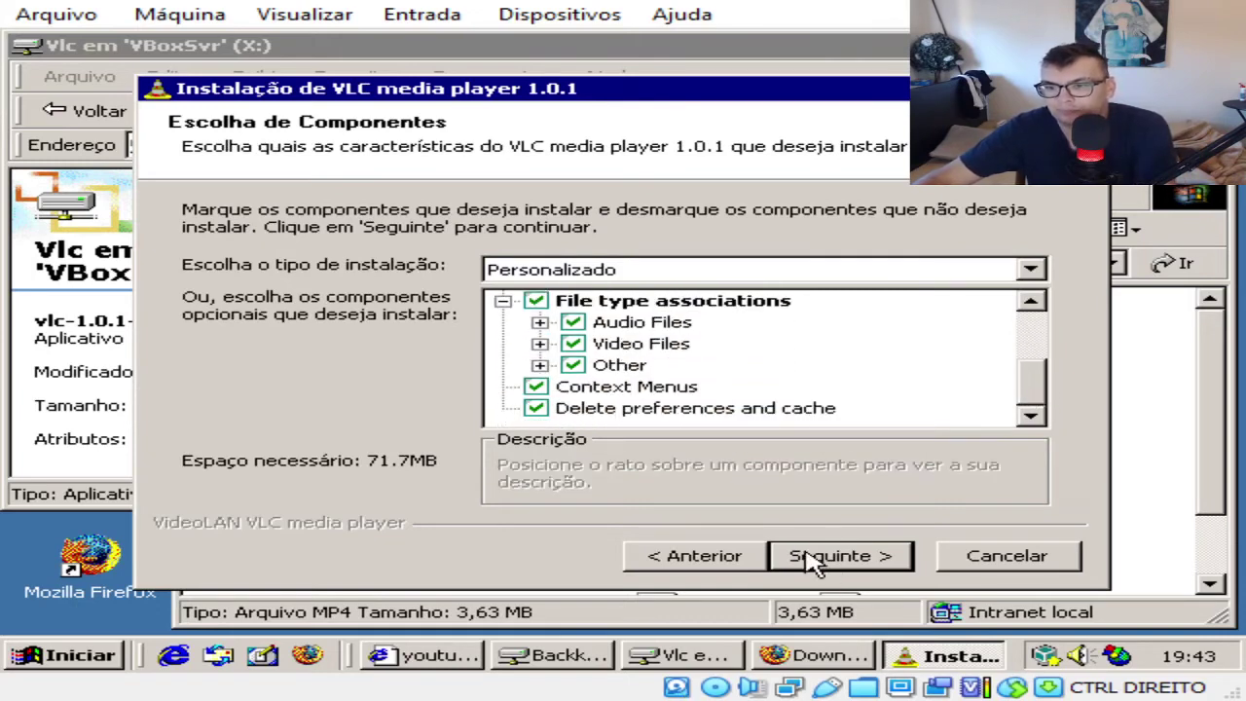